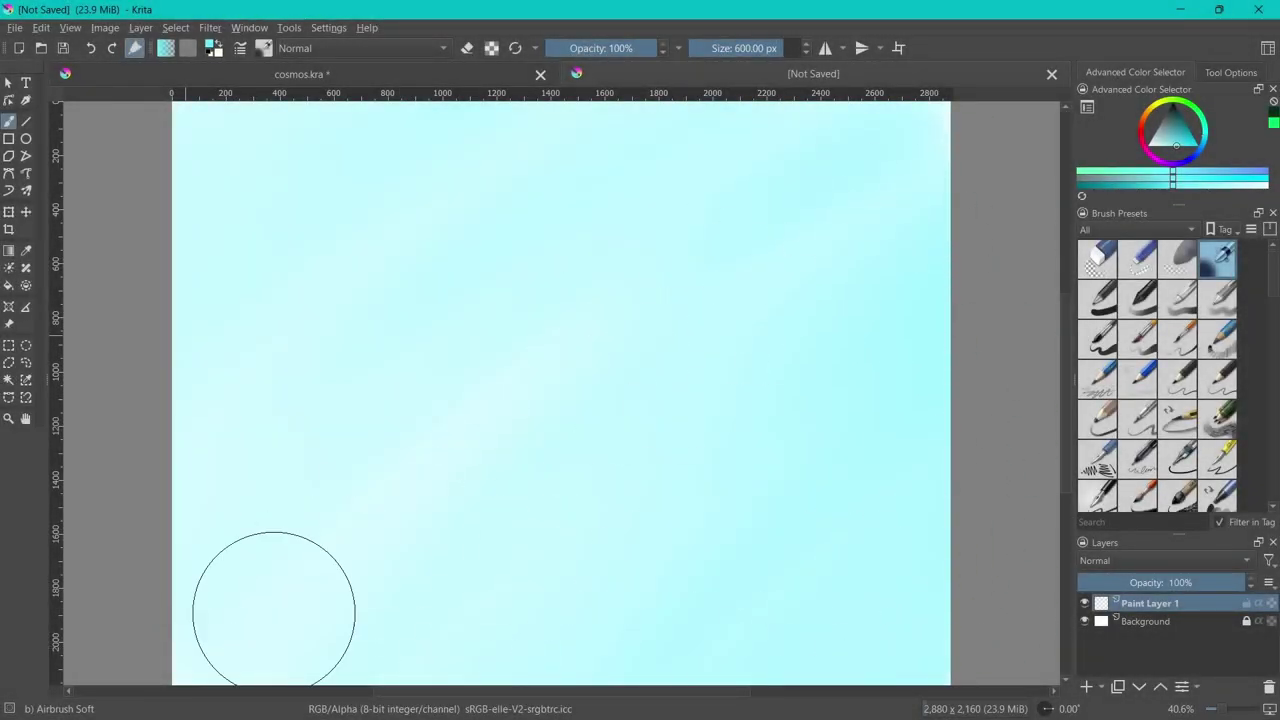
# Airbrush another soft pass over the cyan sky, then add empty Paint Layer 2 above it
pyautogui.moveTo(274, 610)
pyautogui.mouseDown()
pyautogui.moveTo(600, 150)
pyautogui.moveTo(245, 595)
pyautogui.mouseUp()
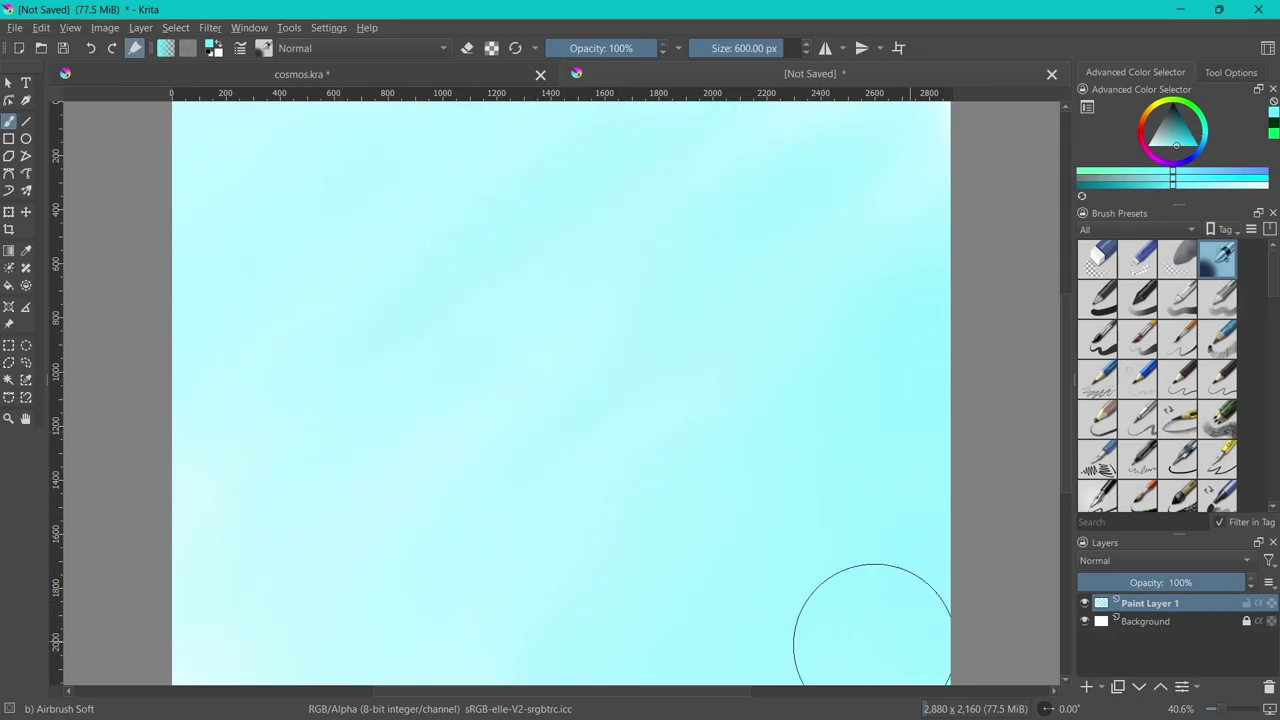
pyautogui.click(140, 27)
pyautogui.click(440, 104)
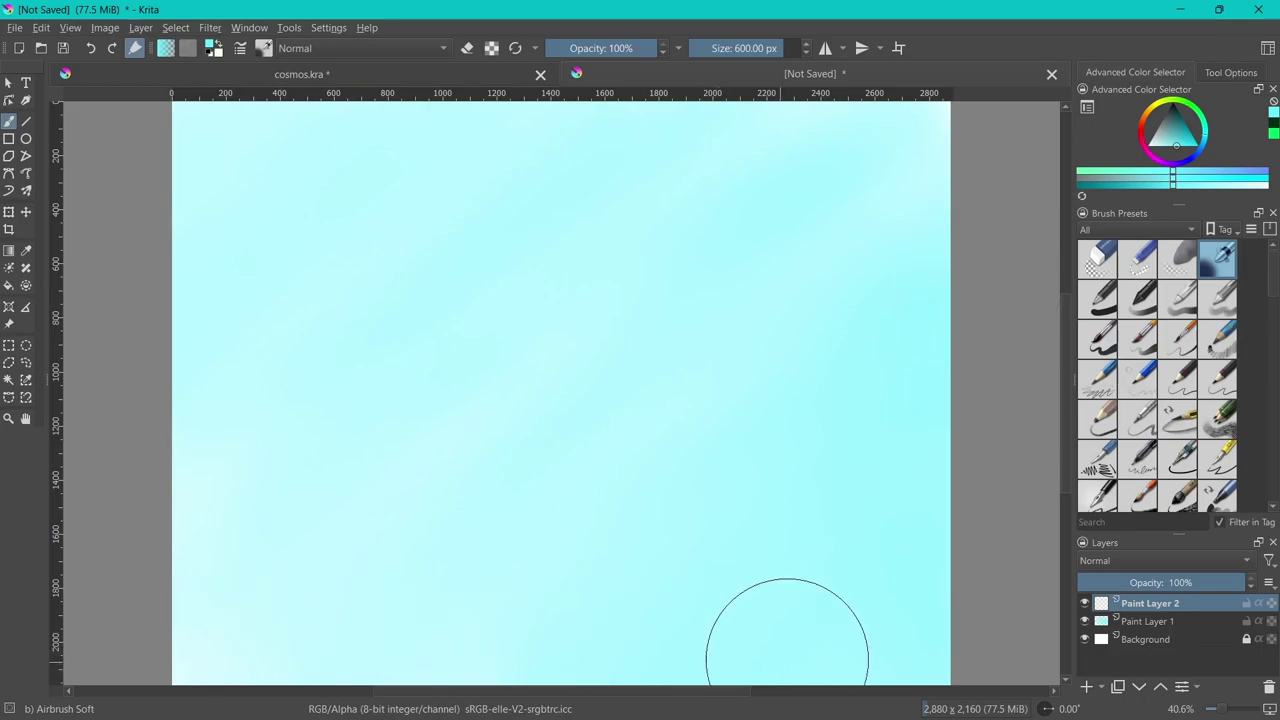
# Airbrush a soft dark green ground band along the bottom of the canvas
pyautogui.click(1273, 132)
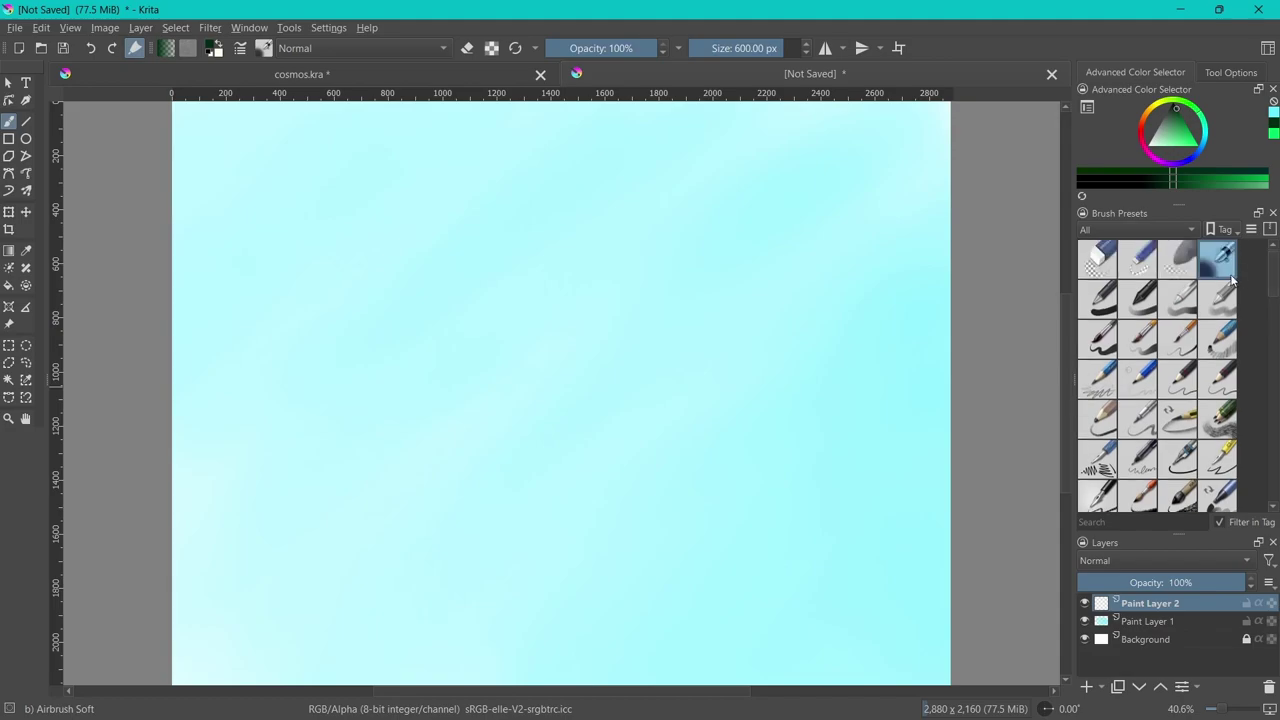
pyautogui.moveTo(200, 700)
pyautogui.mouseDown()
pyautogui.moveTo(914, 710)
pyautogui.moveTo(80, 705)
pyautogui.moveTo(875, 700)
pyautogui.moveTo(246, 660)
pyautogui.moveTo(229, 690)
pyautogui.moveTo(443, 670)
pyautogui.moveTo(900, 700)
pyautogui.moveTo(214, 700)
pyautogui.moveTo(483, 712)
pyautogui.mouseUp()
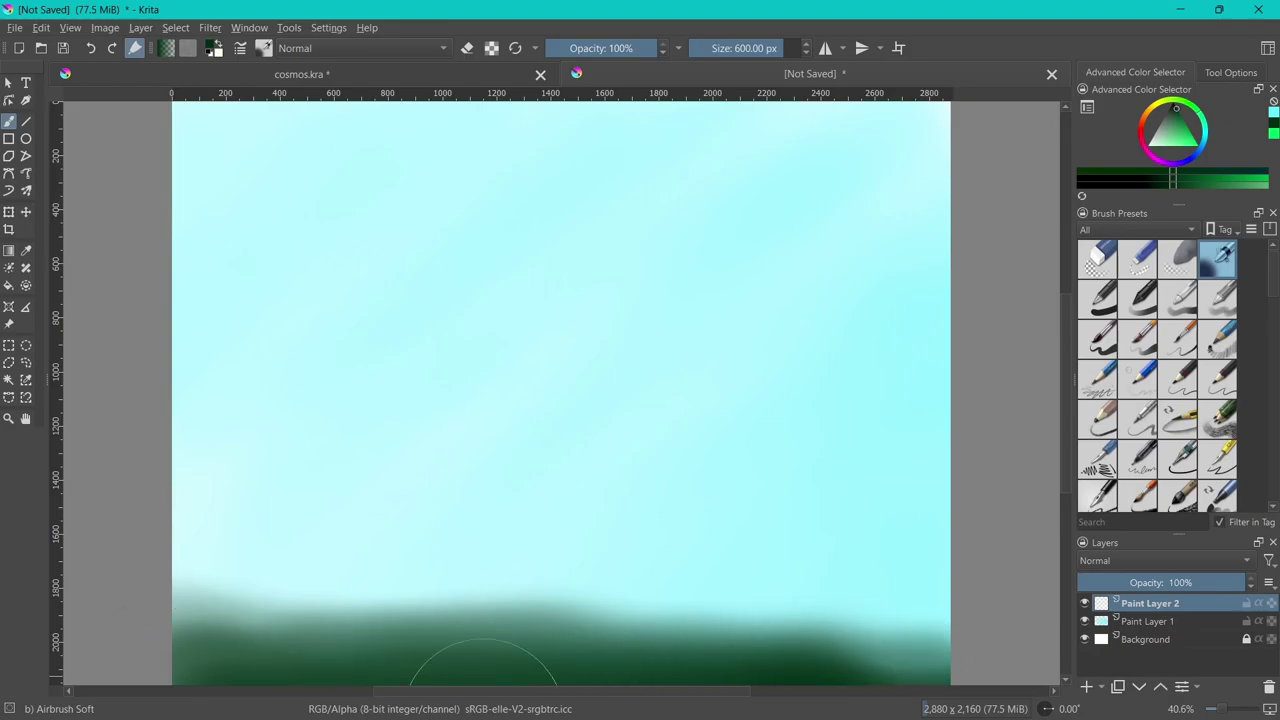
pyautogui.moveTo(935, 716)
pyautogui.mouseDown()
pyautogui.moveTo(271, 628)
pyautogui.moveTo(771, 643)
pyautogui.mouseUp()
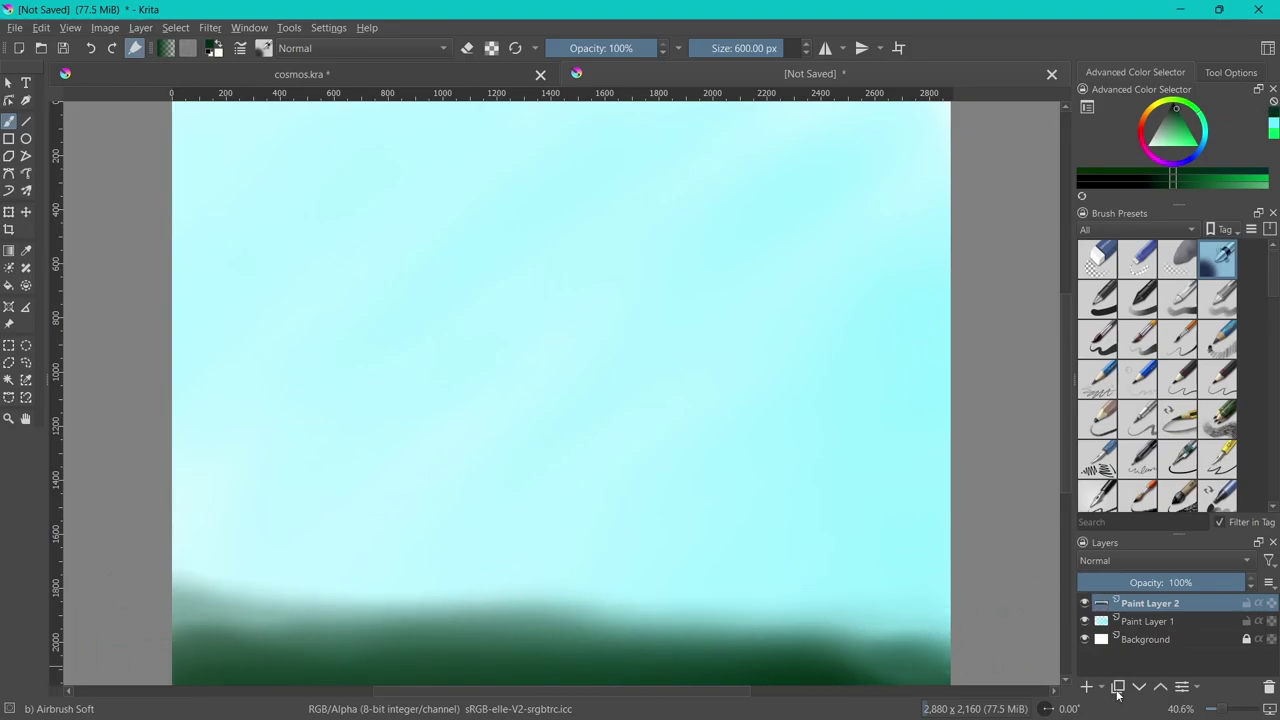
# Try a grey-green island blob in the sky, then undo it
pyautogui.moveTo(1168, 115); pyautogui.dragTo(1190, 97)
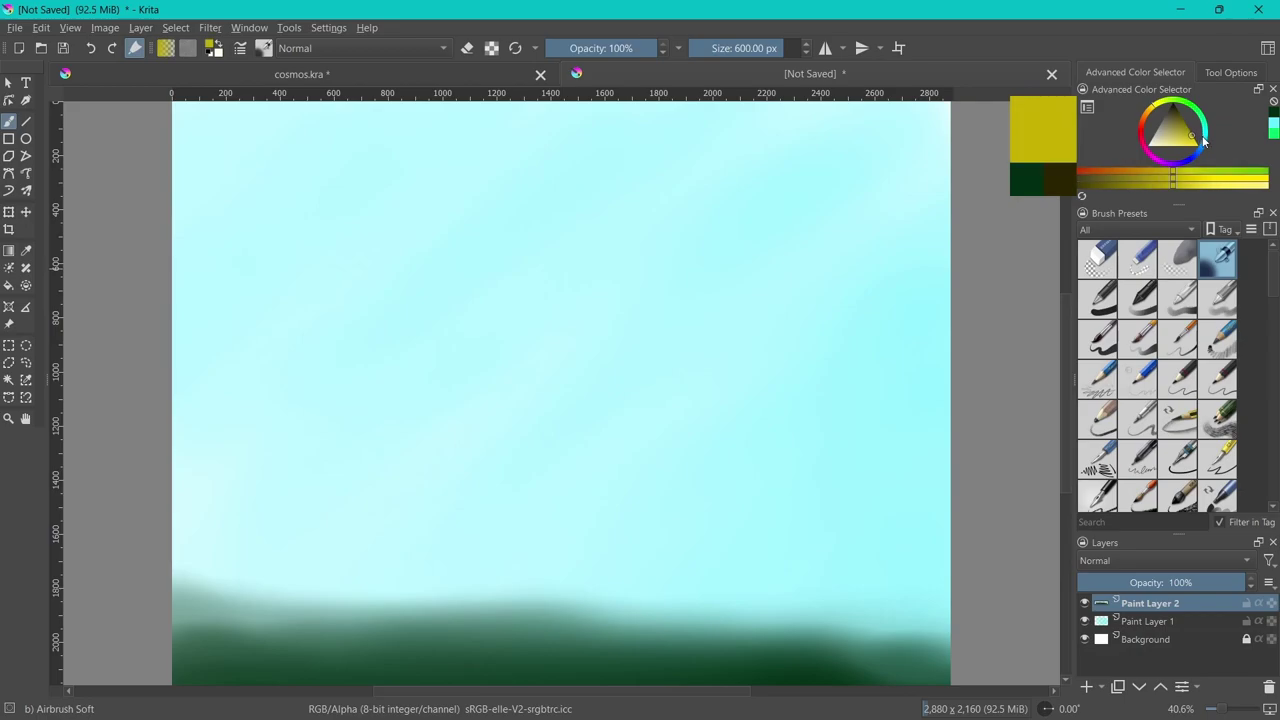
pyautogui.moveTo(506, 277)
pyautogui.mouseDown()
pyautogui.moveTo(543, 277)
pyautogui.moveTo(514, 277)
pyautogui.moveTo(526, 400)
pyautogui.moveTo(466, 291)
pyautogui.moveTo(617, 297)
pyautogui.moveTo(612, 284)
pyautogui.moveTo(454, 289)
pyautogui.moveTo(551, 271)
pyautogui.moveTo(580, 294)
pyautogui.moveTo(578, 326)
pyautogui.moveTo(643, 257)
pyautogui.moveTo(500, 223)
pyautogui.mouseUp()
pyautogui.hotkey('shift', 'Delete')
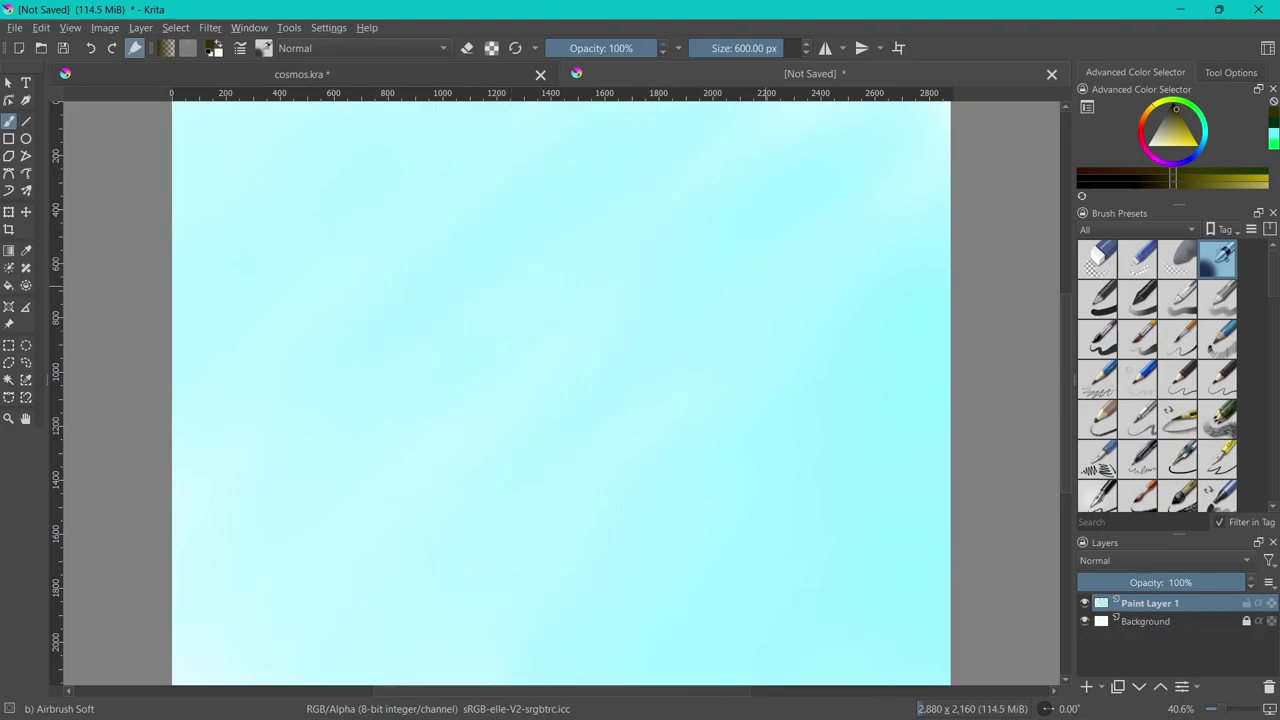
pyautogui.hotkey('ctrl', 'z')
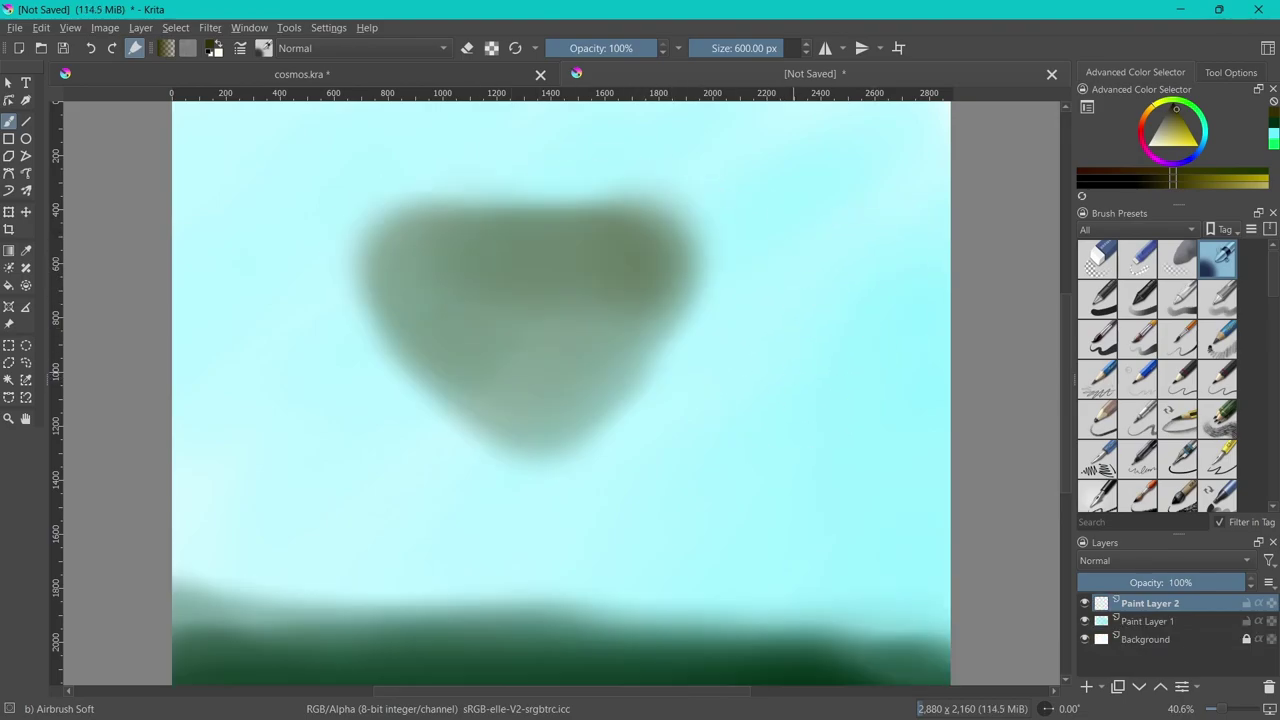
pyautogui.hotkey('ctrl', 'z')
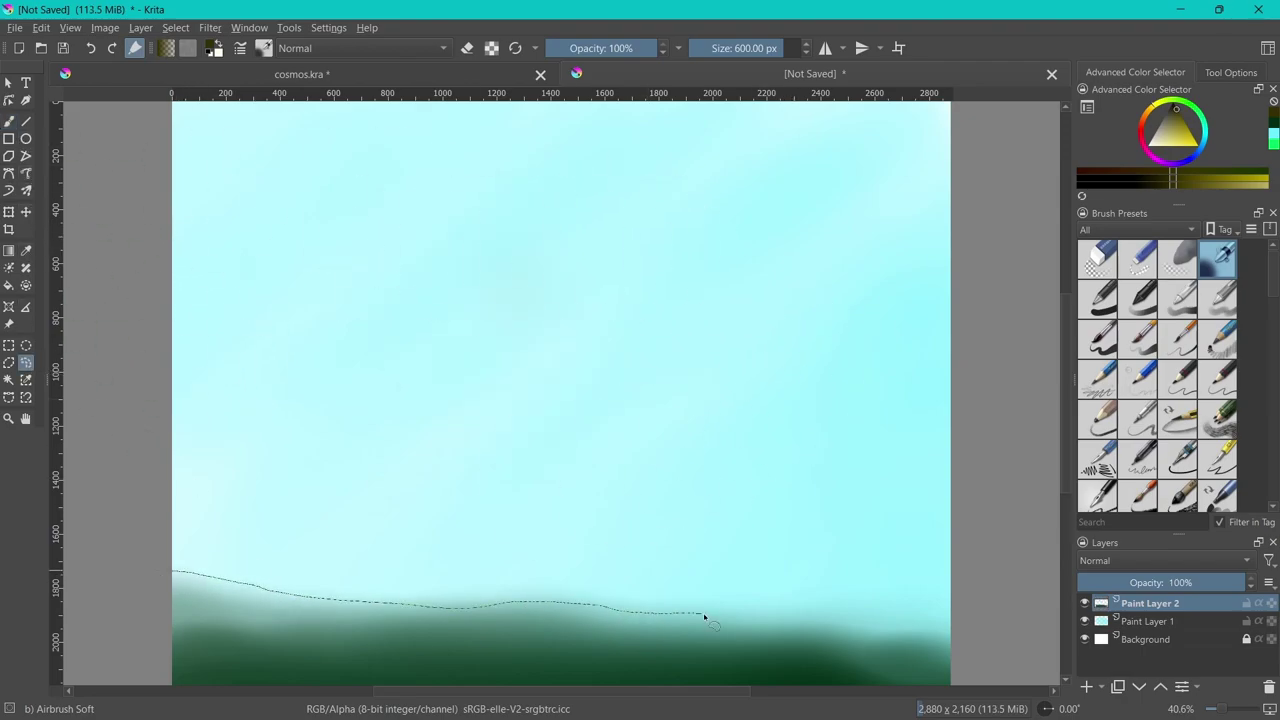
# Lasso the ground strip, fill it solid dark green with a wavy hilltop, then deselect
pyautogui.scroll(-1, 523, 437)
pyautogui.scroll(-3, 523, 437)
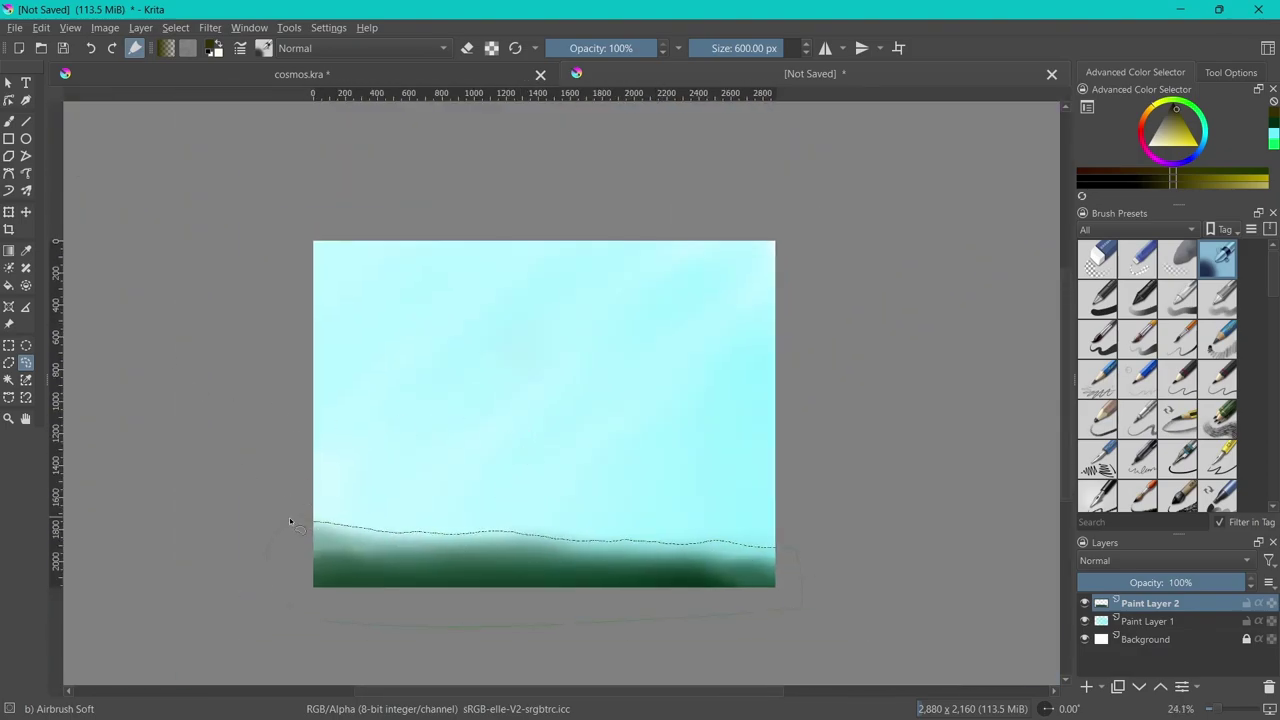
pyautogui.moveTo(289, 517); pyautogui.dragTo(291, 515)
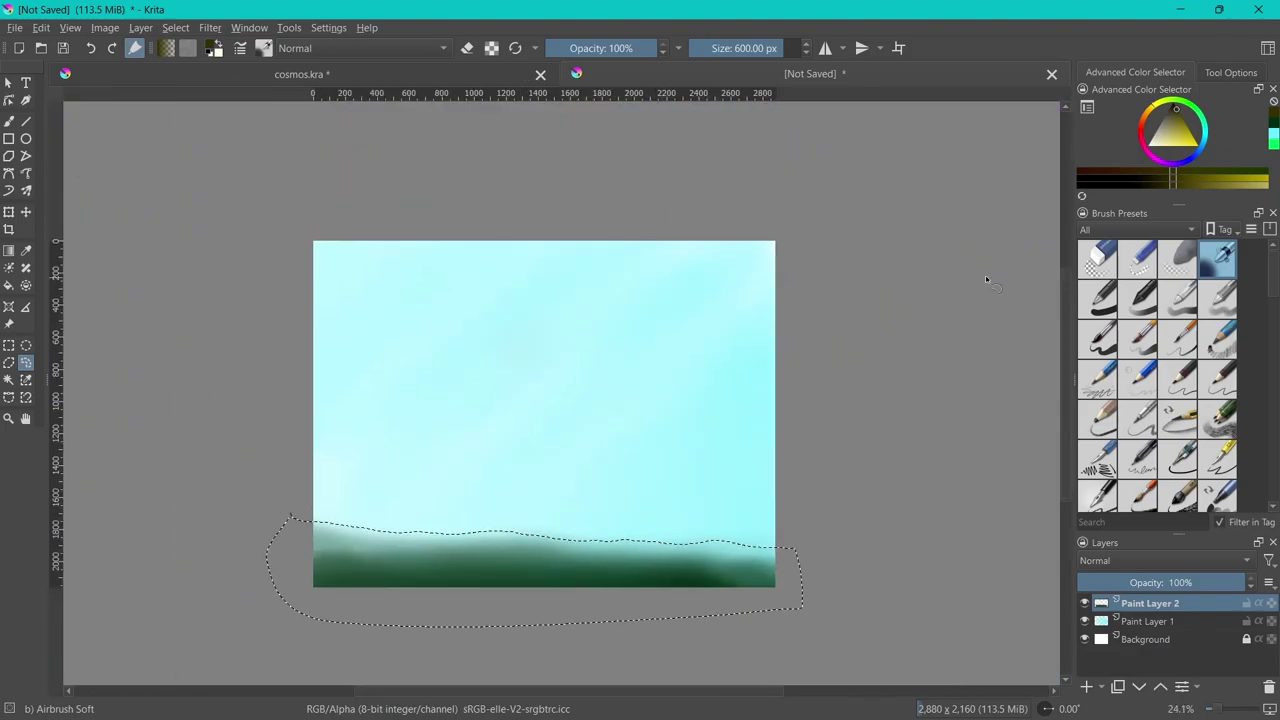
pyautogui.click(8, 120)
pyautogui.moveTo(360, 543)
pyautogui.mouseDown()
pyautogui.moveTo(346, 494)
pyautogui.moveTo(478, 540)
pyautogui.mouseUp()
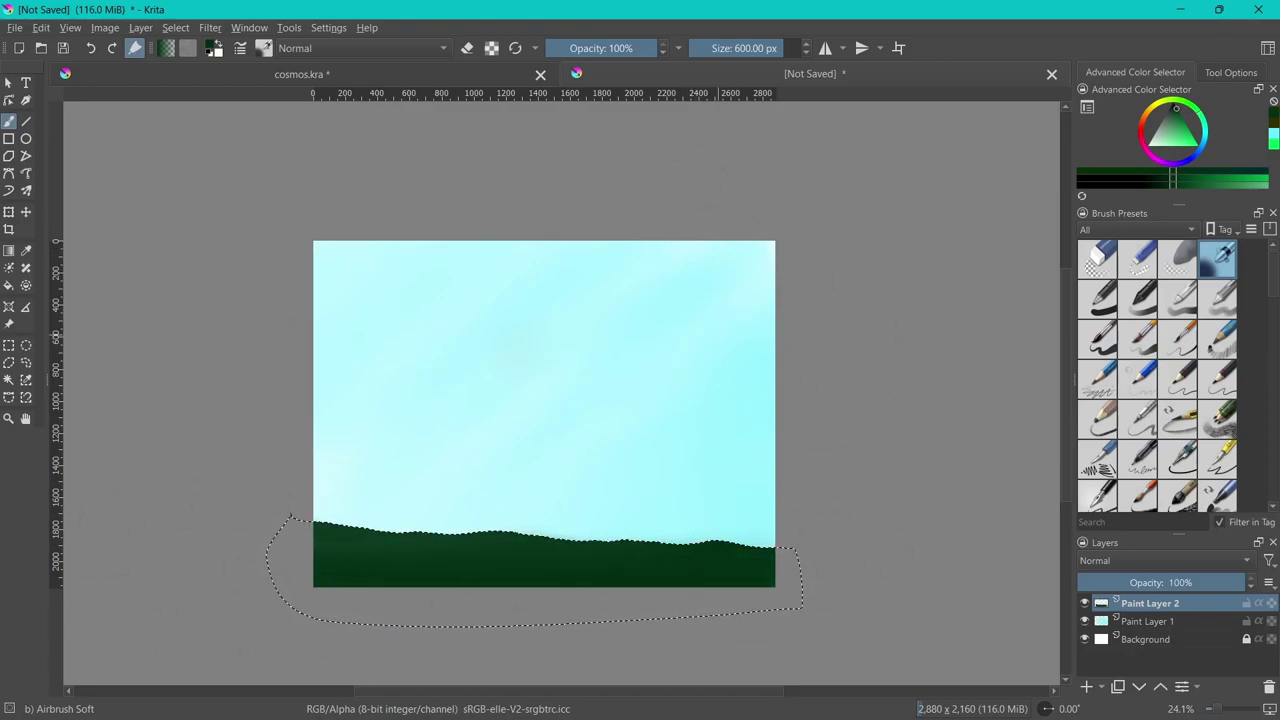
pyautogui.click(26, 362)
pyautogui.click(197, 362)
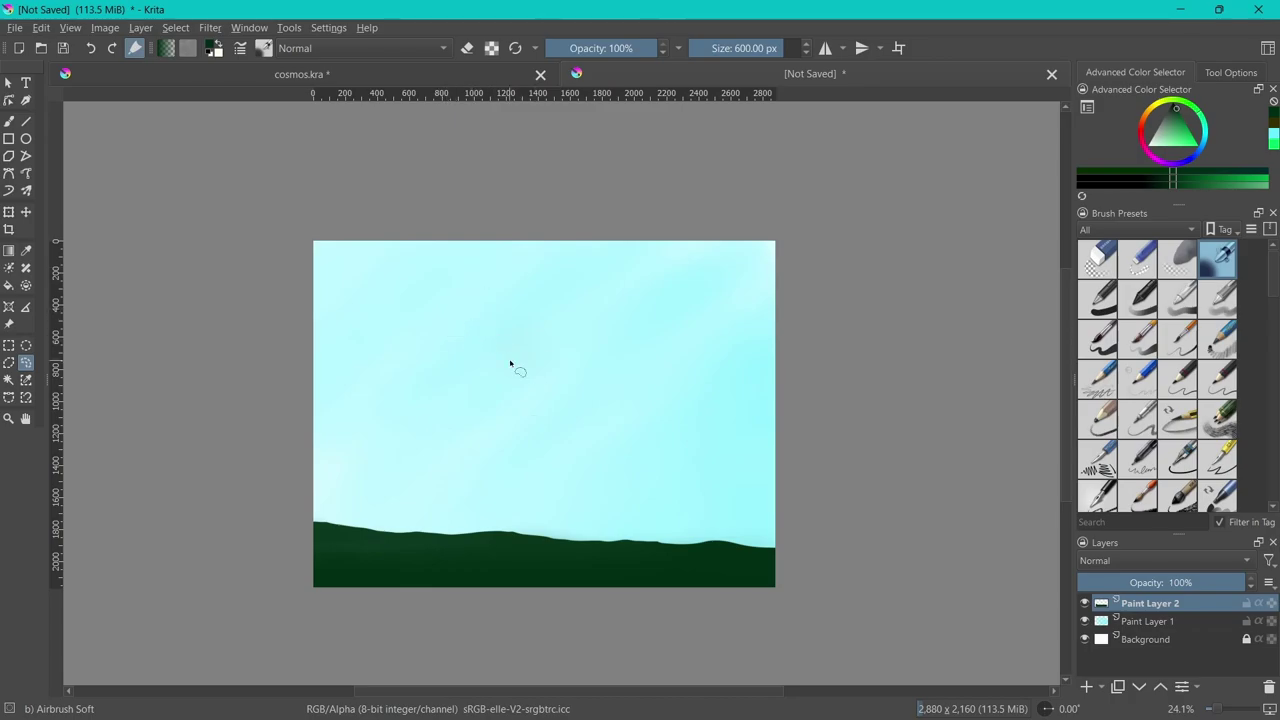
# Add Paint Layer 3 and fill a triangular island selection with black
pyautogui.click(140, 27)
pyautogui.click(479, 108)
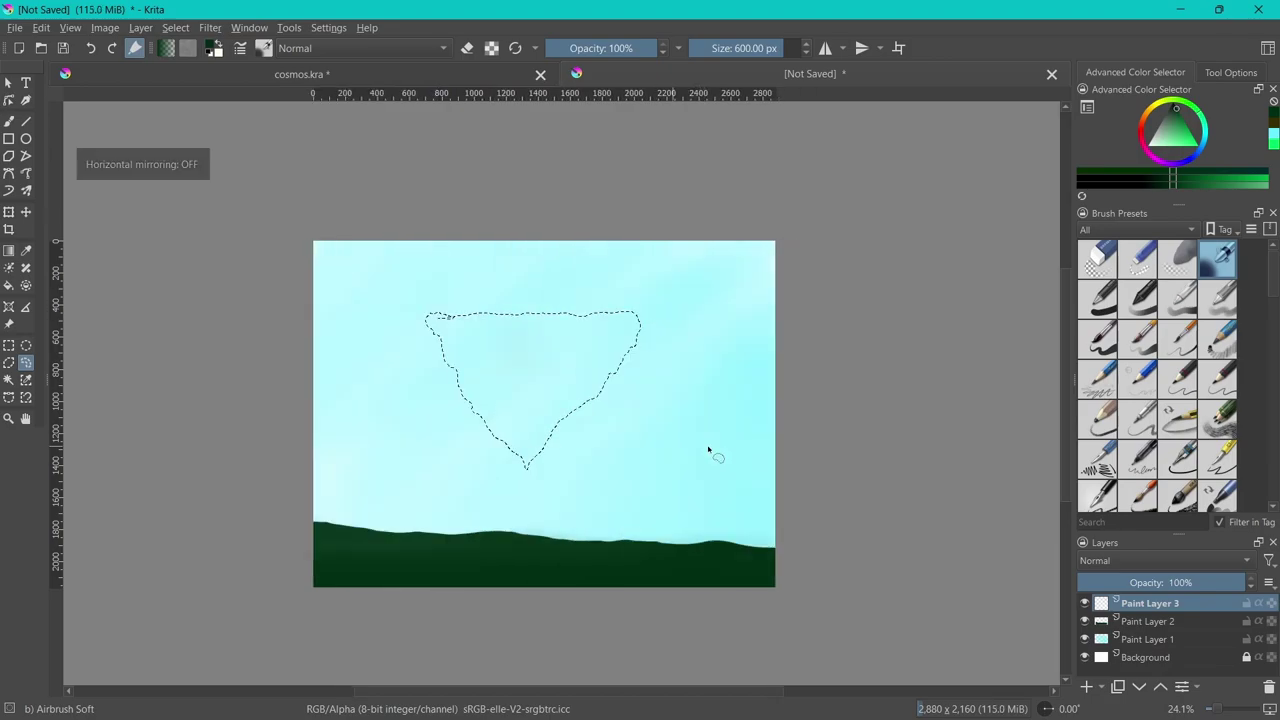
pyautogui.press('d')
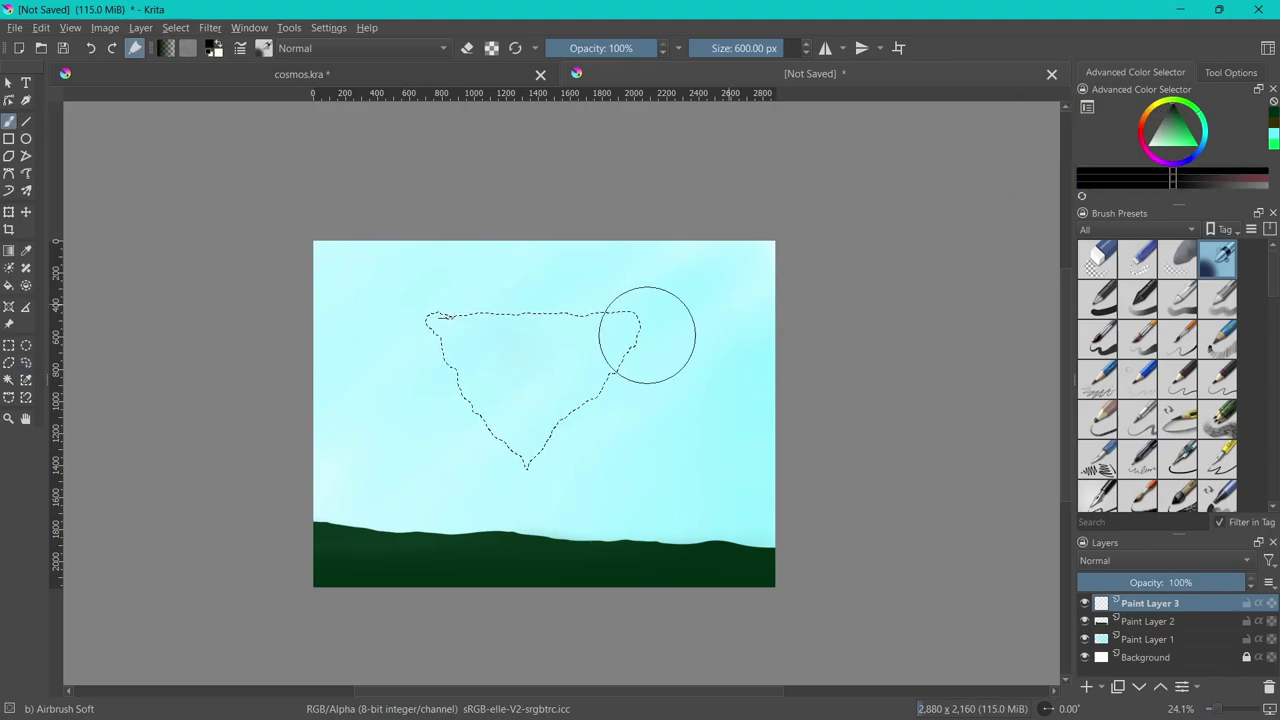
pyautogui.moveTo(643, 337)
pyautogui.mouseDown()
pyautogui.moveTo(414, 386)
pyautogui.moveTo(502, 279)
pyautogui.mouseUp()
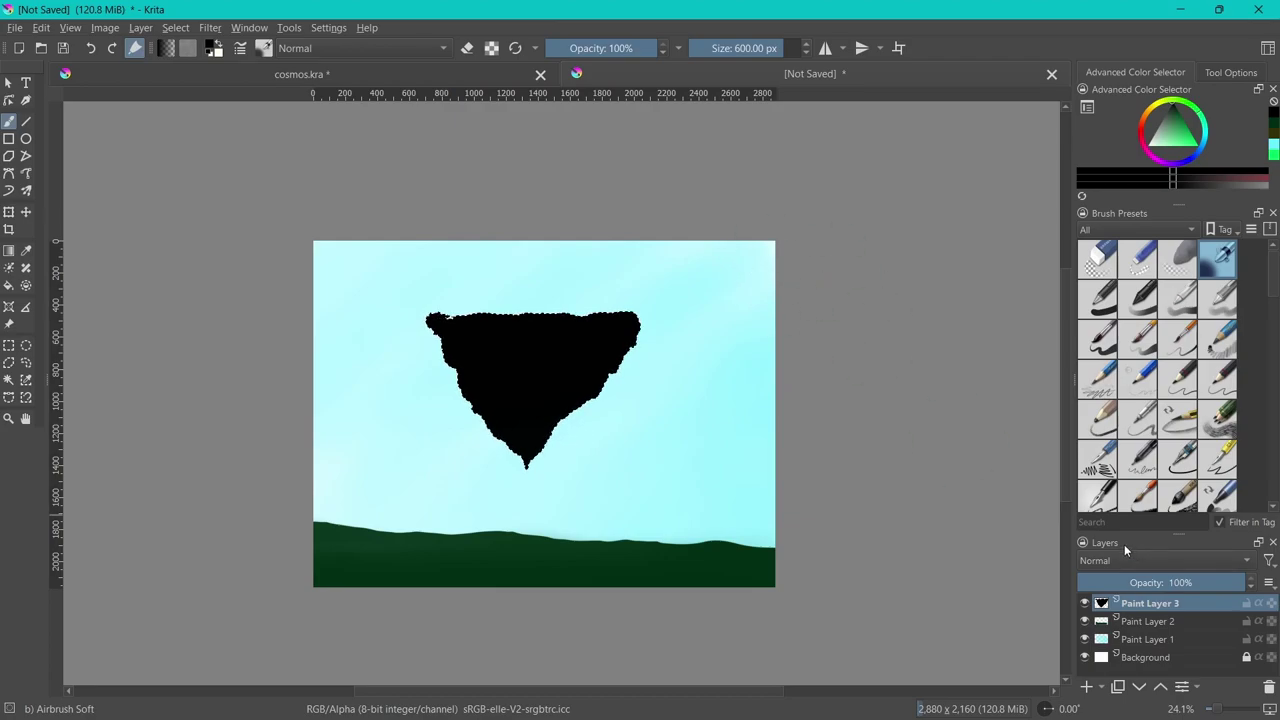
# Check Paint Layer 2 and 3, then add empty Paint Layer 4 on top
pyautogui.click(1140, 622)
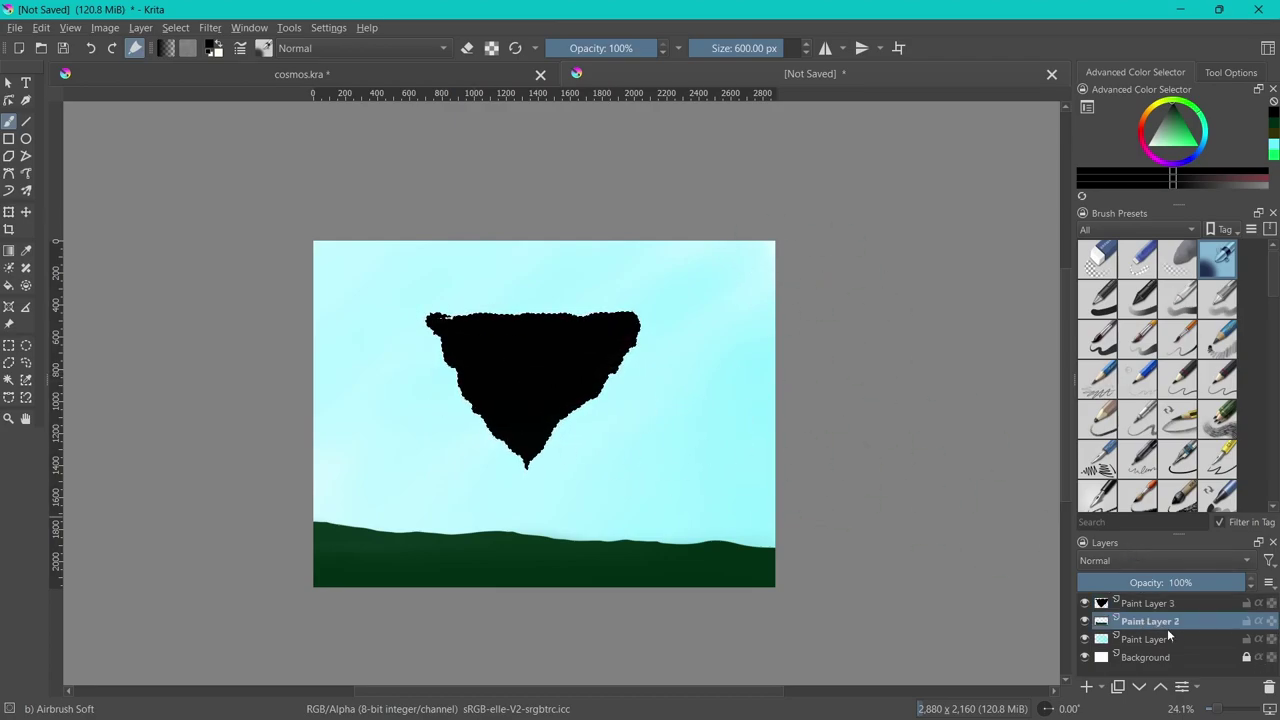
pyautogui.click(1190, 603)
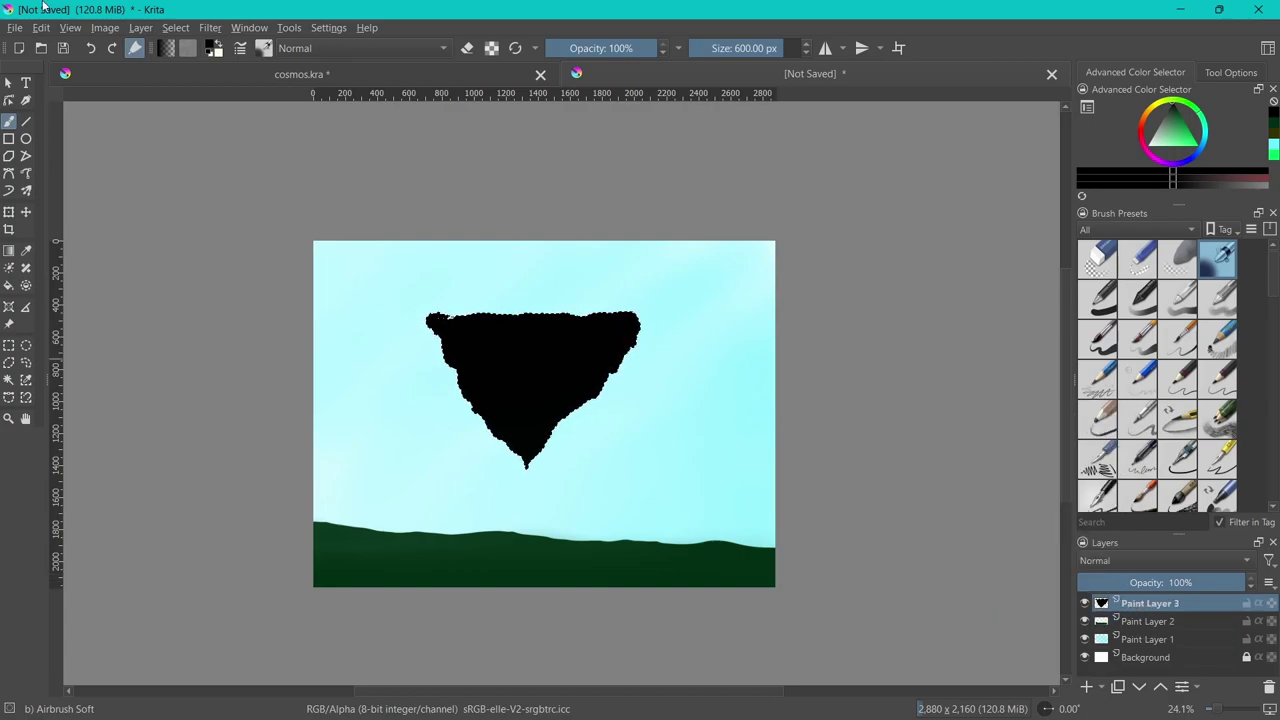
pyautogui.click(140, 28)
pyautogui.click(430, 104)
# Load the Stamp Grass Patch preset at 320 px with a bright green colour
pyautogui.scroll(2, 454, 437)
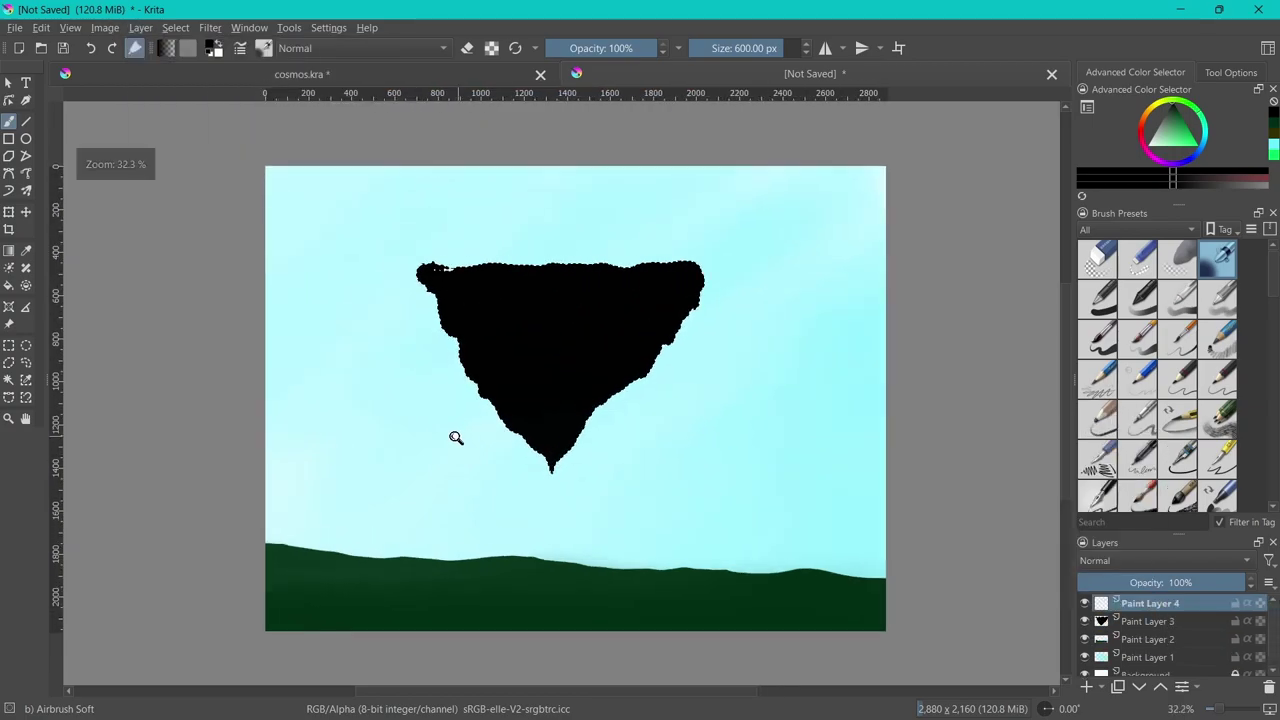
pyautogui.keyDown('ctrl'); pyautogui.click(329, 543); pyautogui.keyUp('ctrl')
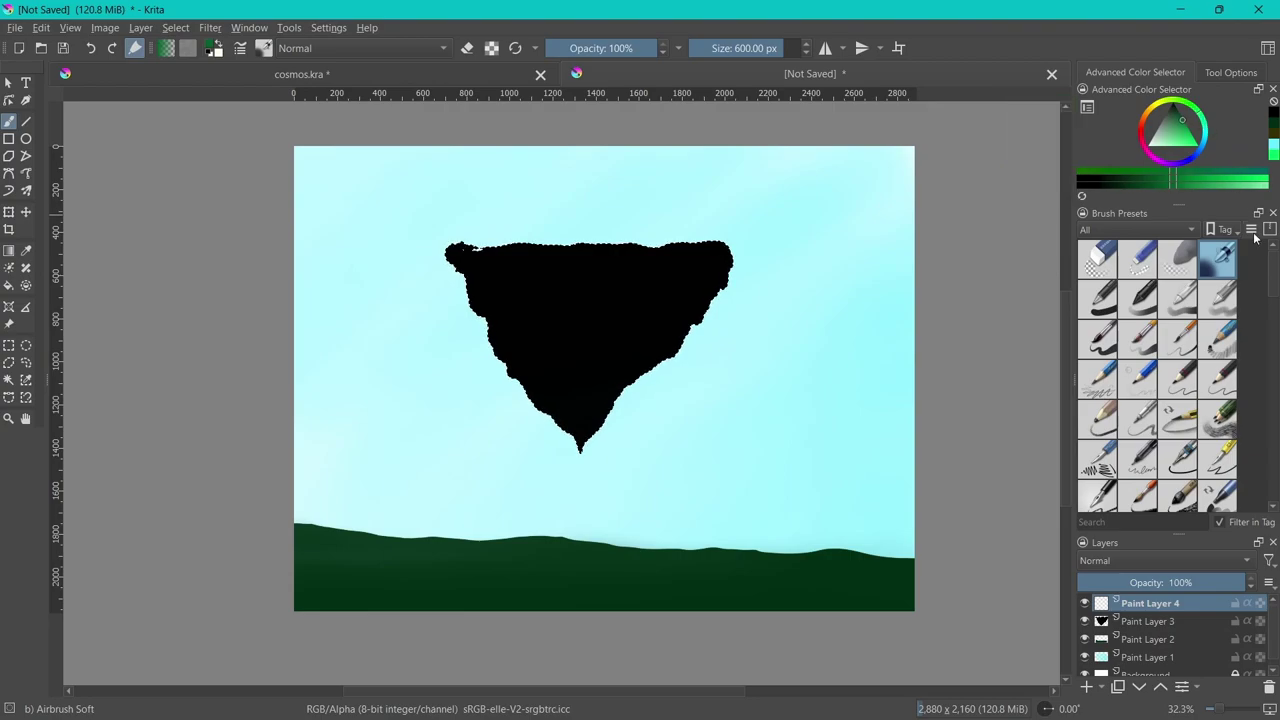
pyautogui.moveTo(1273, 289); pyautogui.dragTo(1277, 474)
pyautogui.scroll(-3, 1277, 474)
pyautogui.click(1217, 370)
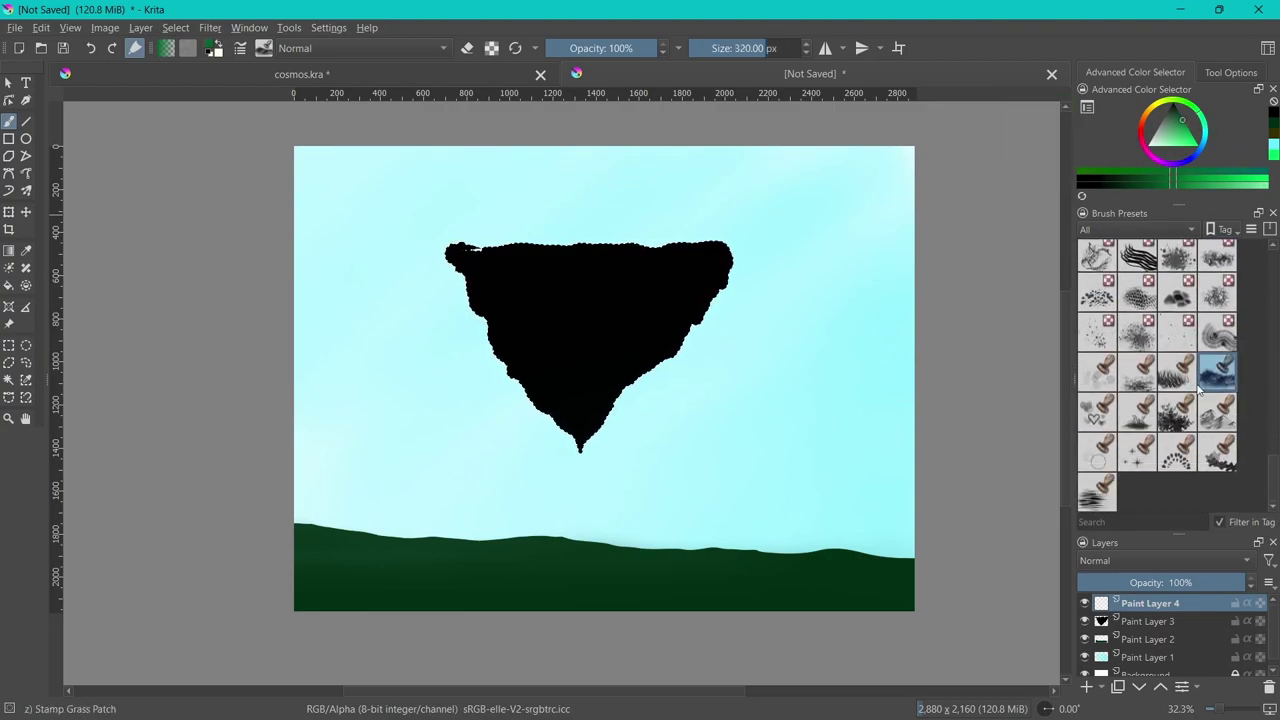
pyautogui.moveTo(305, 598); pyautogui.dragTo(345, 596)
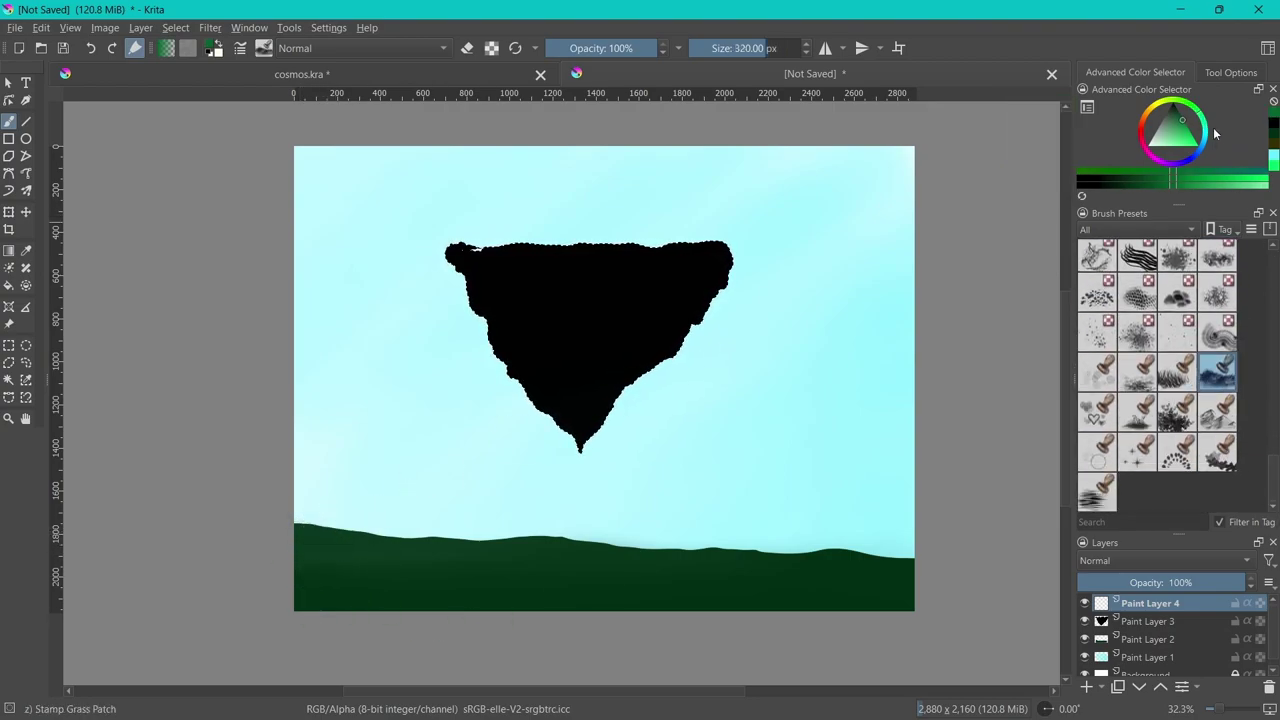
pyautogui.moveTo(1180, 137); pyautogui.dragTo(1193, 138)
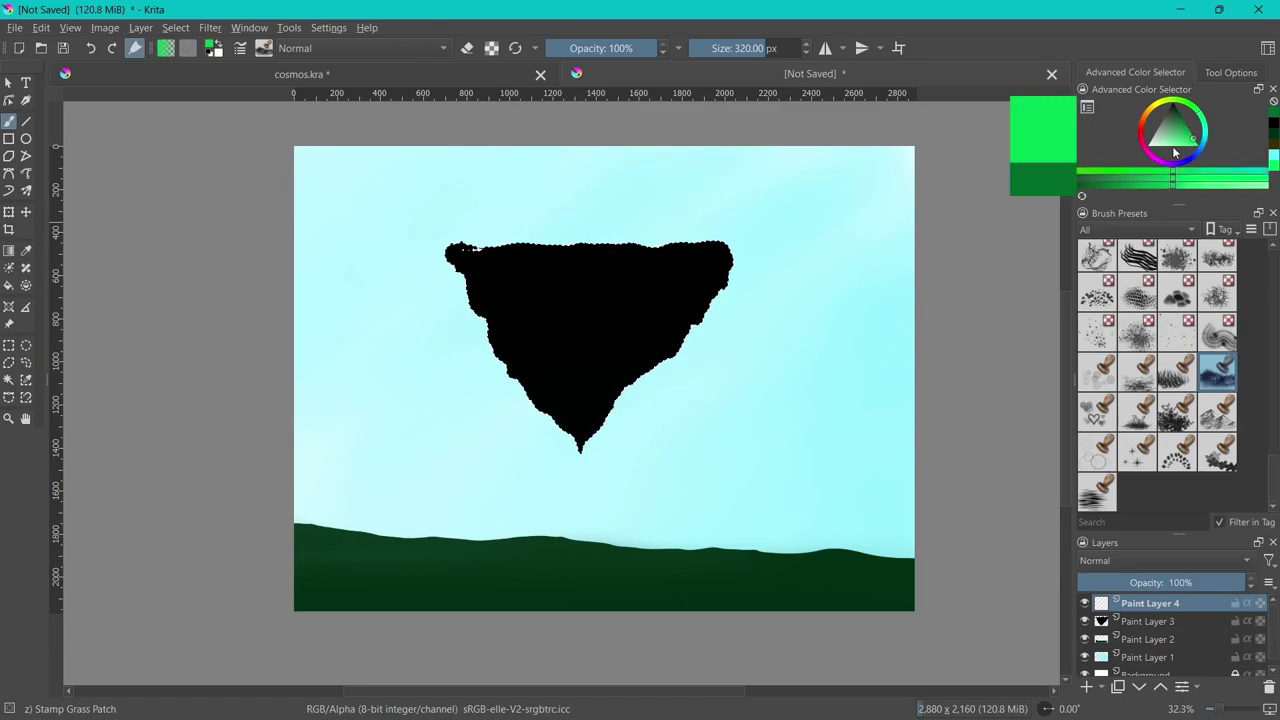
# Contiguous-select the dark green ground on Paint Layer 2, then return to Paint Layer 4
pyautogui.click(26, 362)
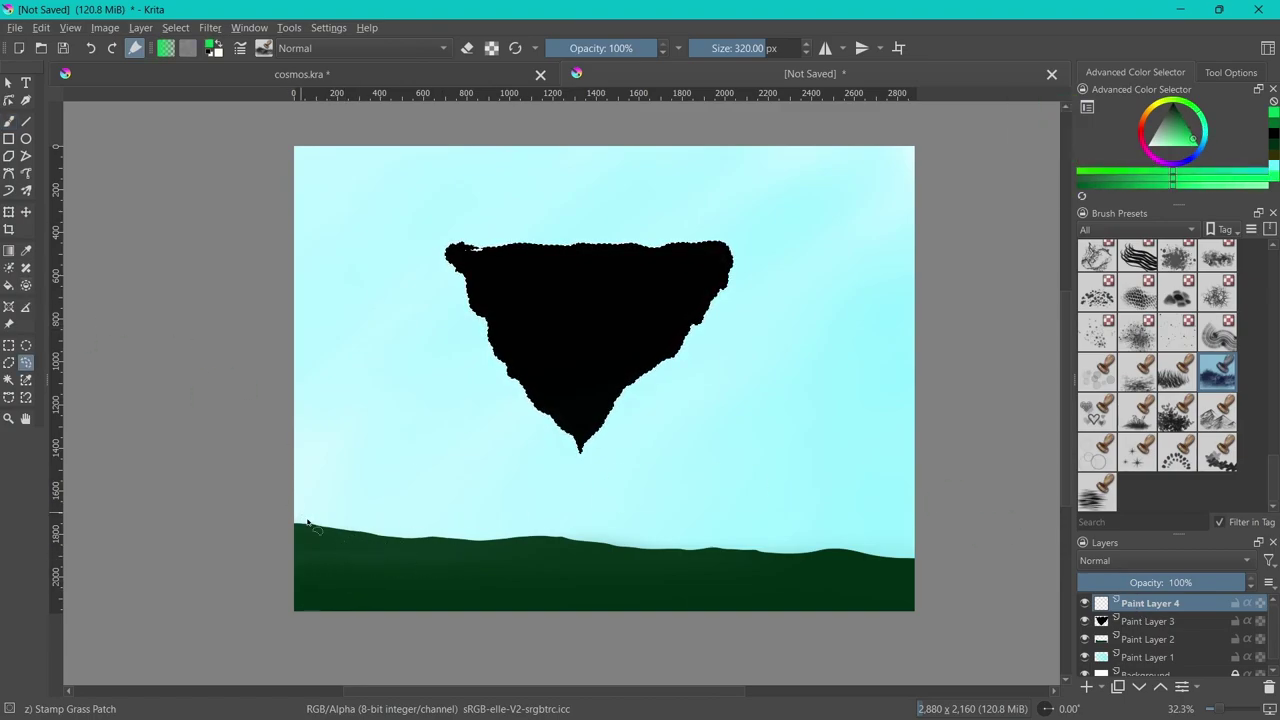
pyautogui.click(8, 380)
pyautogui.click(357, 543)
pyautogui.click(1150, 639)
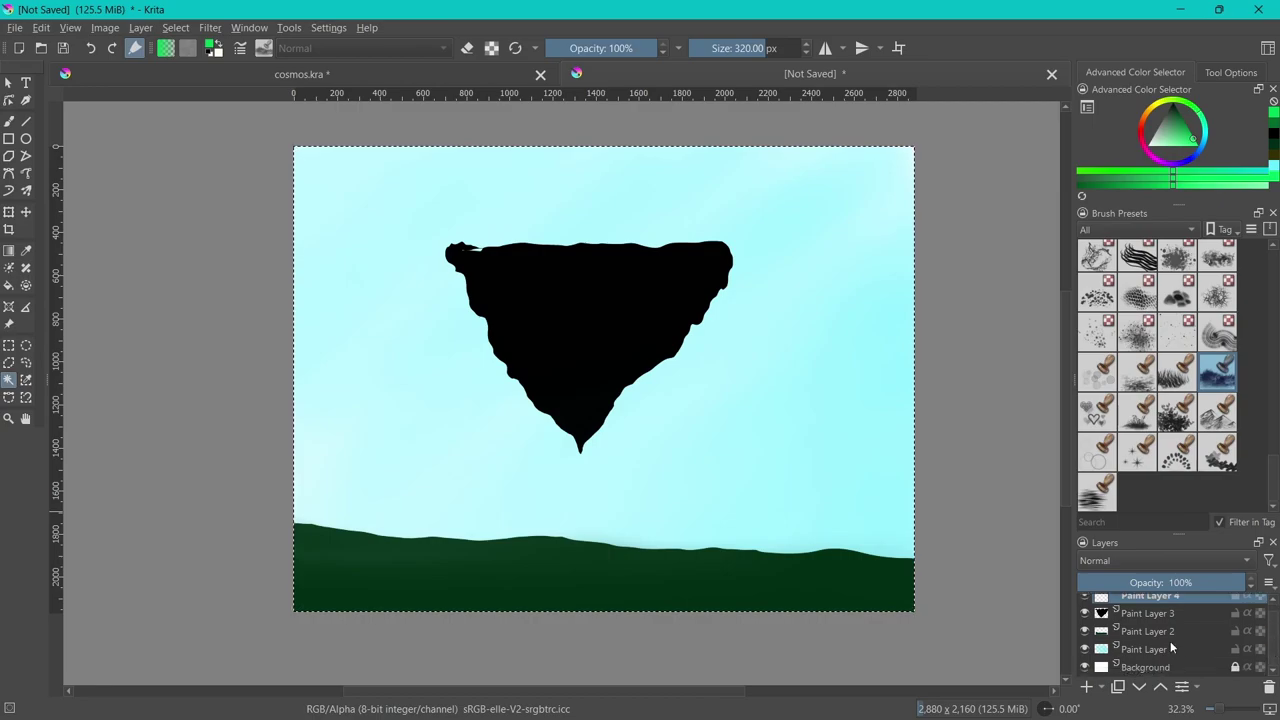
pyautogui.click(620, 550)
pyautogui.click(1150, 597)
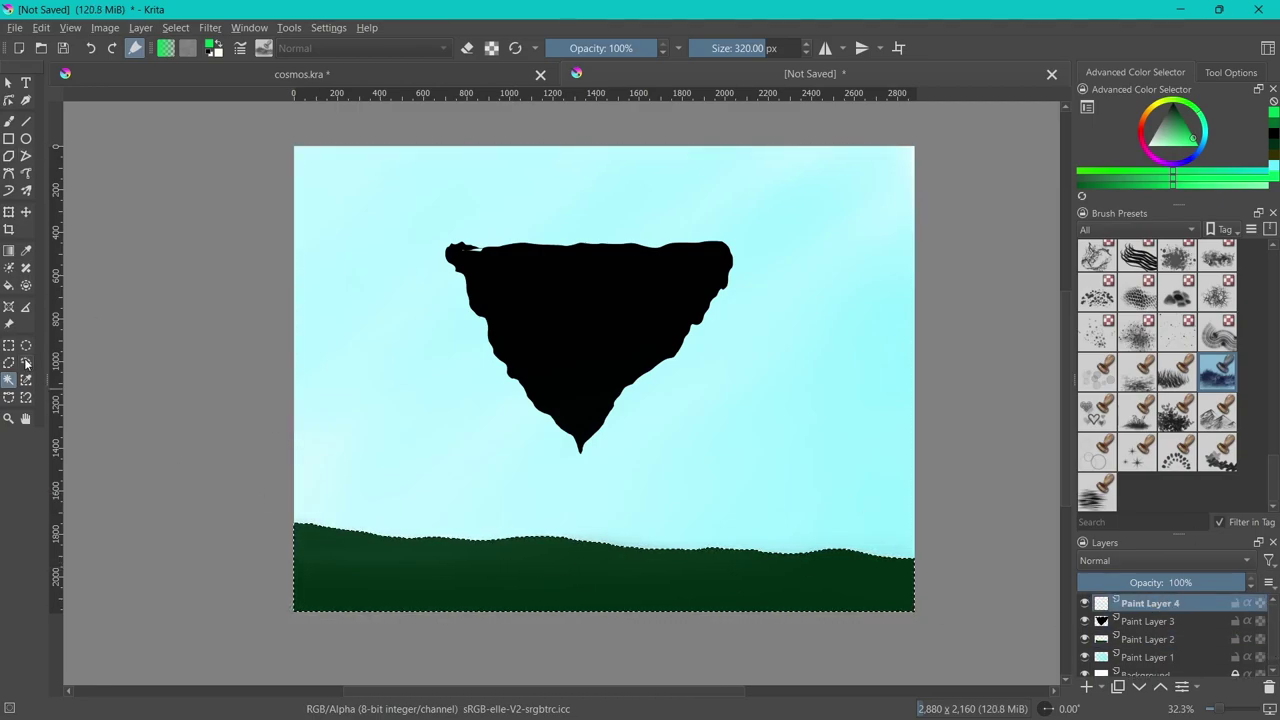
pyautogui.click(8, 120)
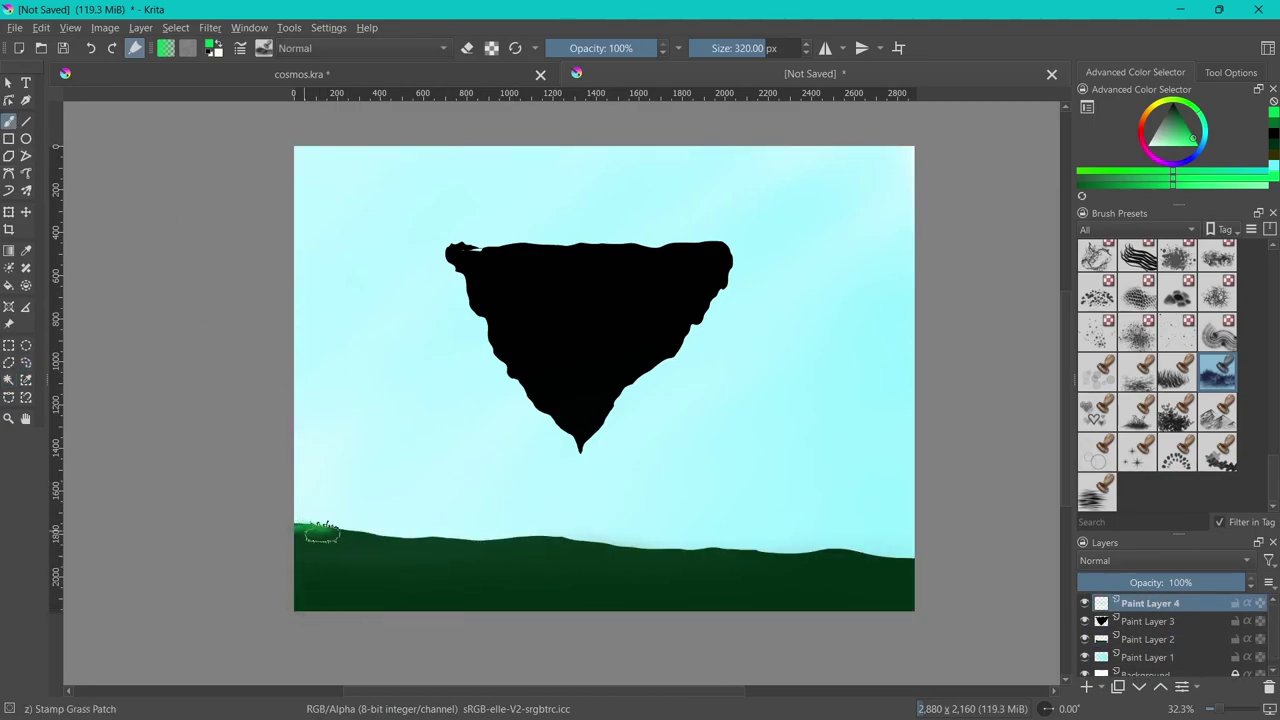
# Stamp darker green grass texture along the left and middle of the hilltop edge
pyautogui.moveTo(314, 528); pyautogui.dragTo(355, 527)
pyautogui.hotkey('ctrl', 'z')
pyautogui.keyDown('ctrl'); pyautogui.click(318, 610); pyautogui.keyUp('ctrl')
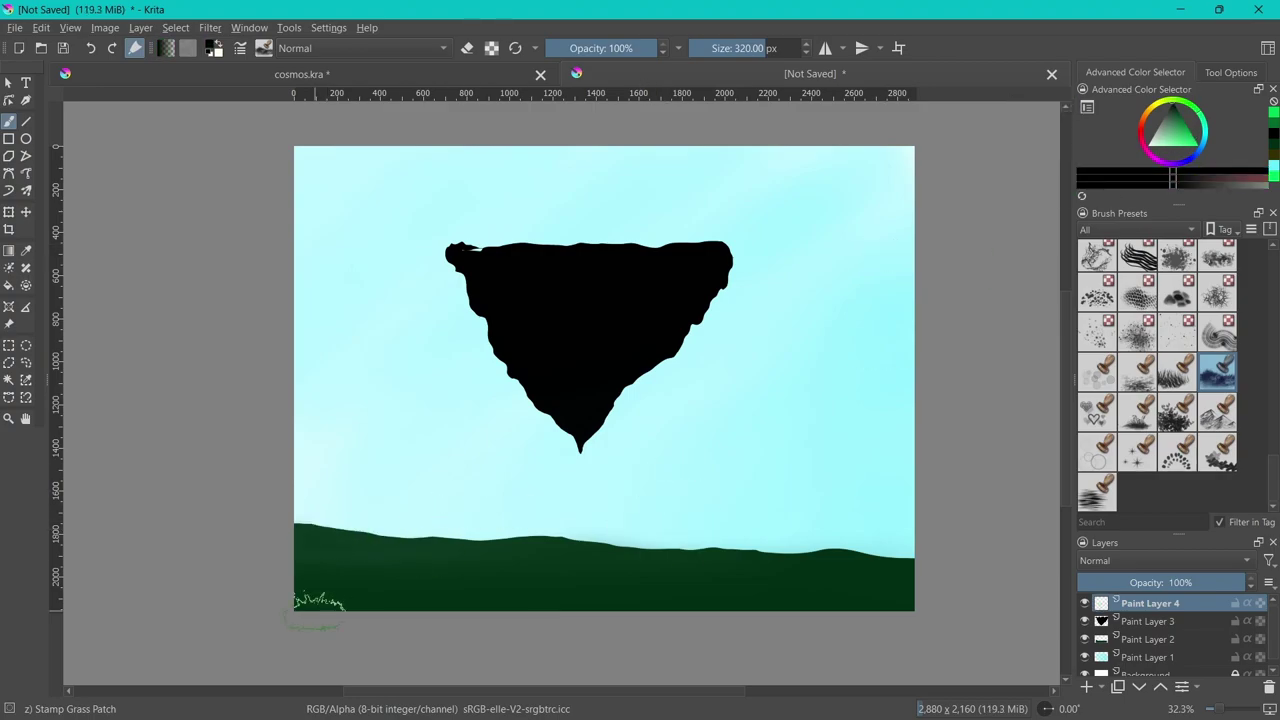
pyautogui.moveTo(314, 533)
pyautogui.mouseDown()
pyautogui.moveTo(351, 531)
pyautogui.moveTo(331, 566)
pyautogui.moveTo(326, 546)
pyautogui.mouseUp()
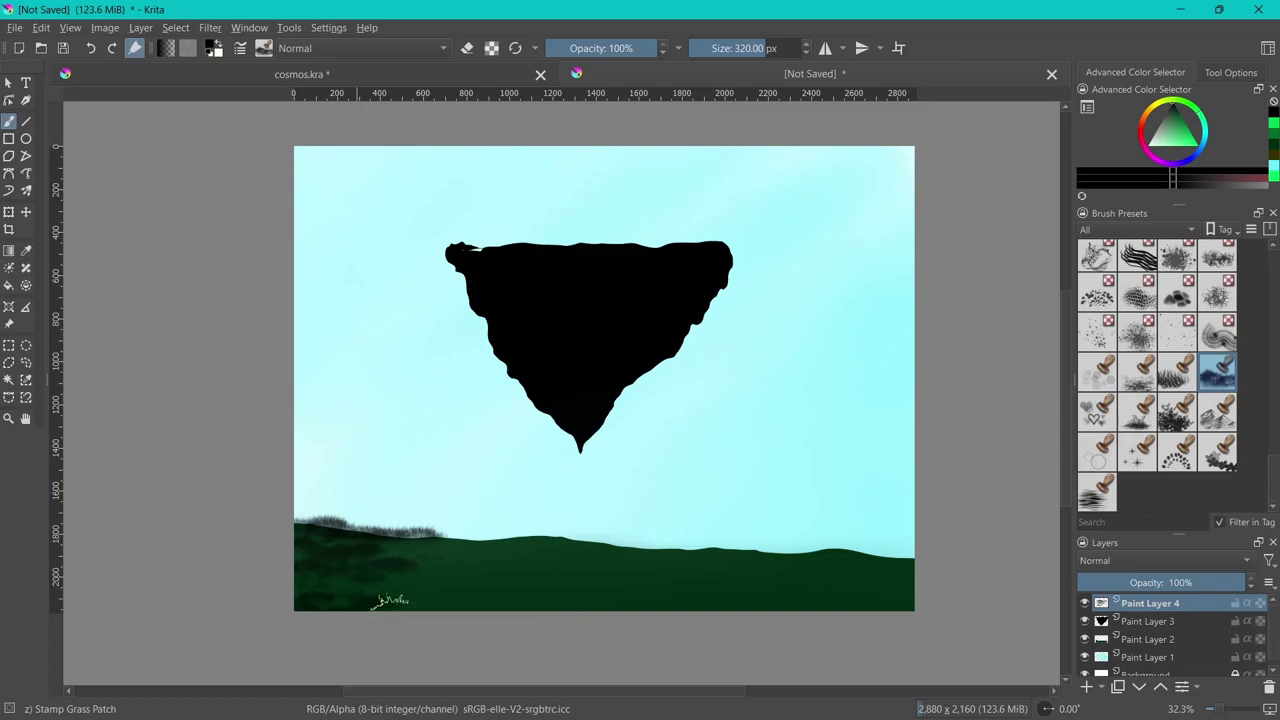
pyautogui.moveTo(392, 600)
pyautogui.mouseDown()
pyautogui.moveTo(400, 523)
pyautogui.moveTo(791, 563)
pyautogui.moveTo(763, 591)
pyautogui.moveTo(451, 560)
pyautogui.moveTo(655, 615)
pyautogui.mouseUp()
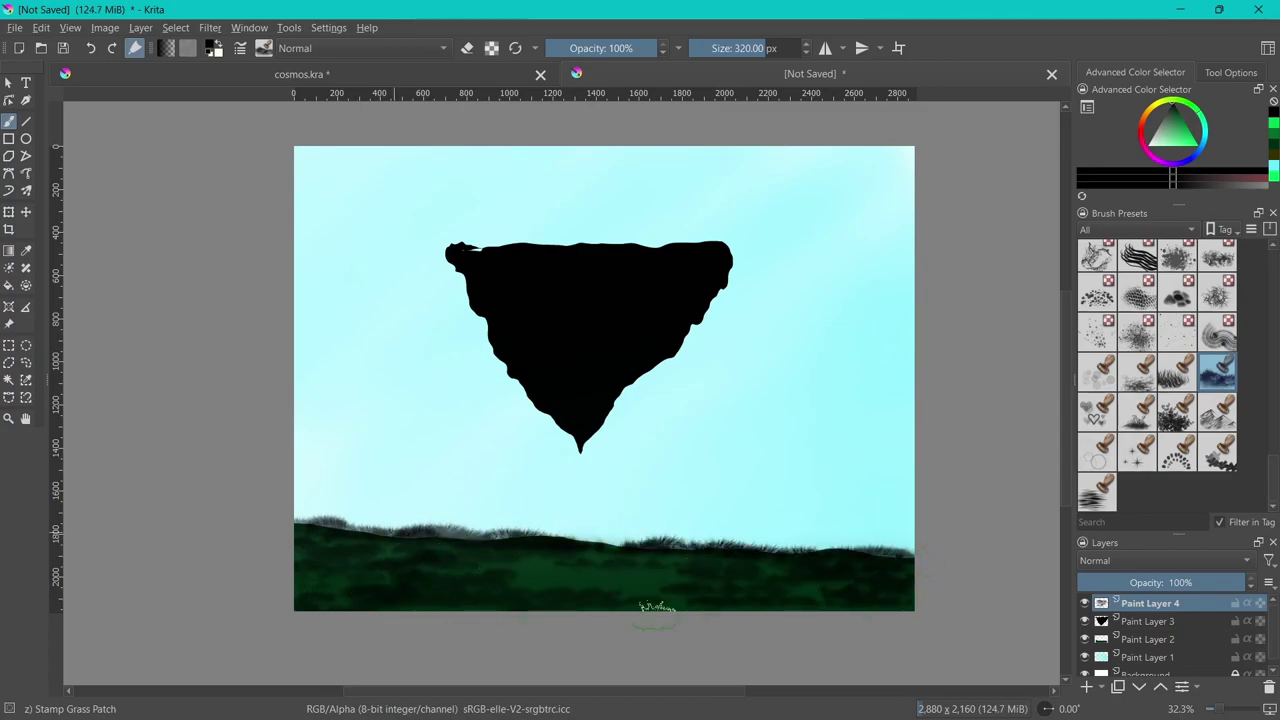
pyautogui.moveTo(466, 529)
pyautogui.mouseDown()
pyautogui.moveTo(400, 537)
pyautogui.moveTo(446, 580)
pyautogui.mouseUp()
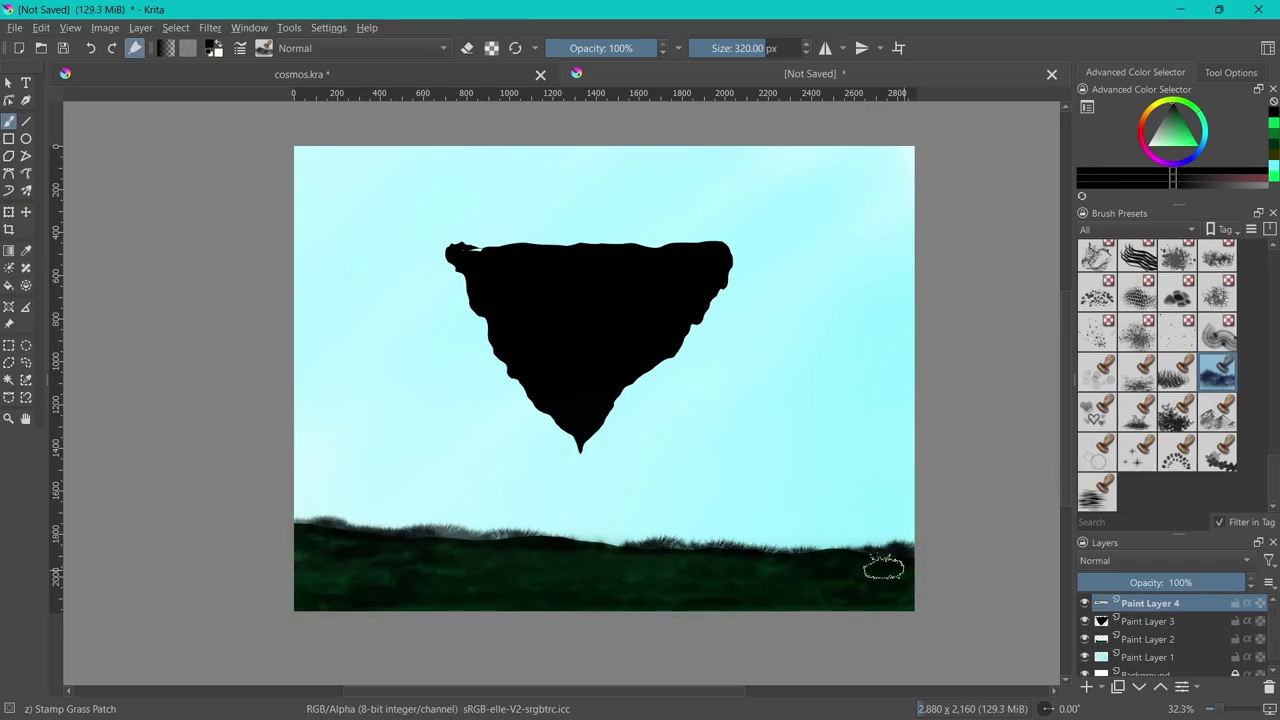
pyautogui.moveTo(577, 545)
pyautogui.mouseDown()
pyautogui.moveTo(457, 540)
pyautogui.moveTo(620, 550)
pyautogui.mouseUp()
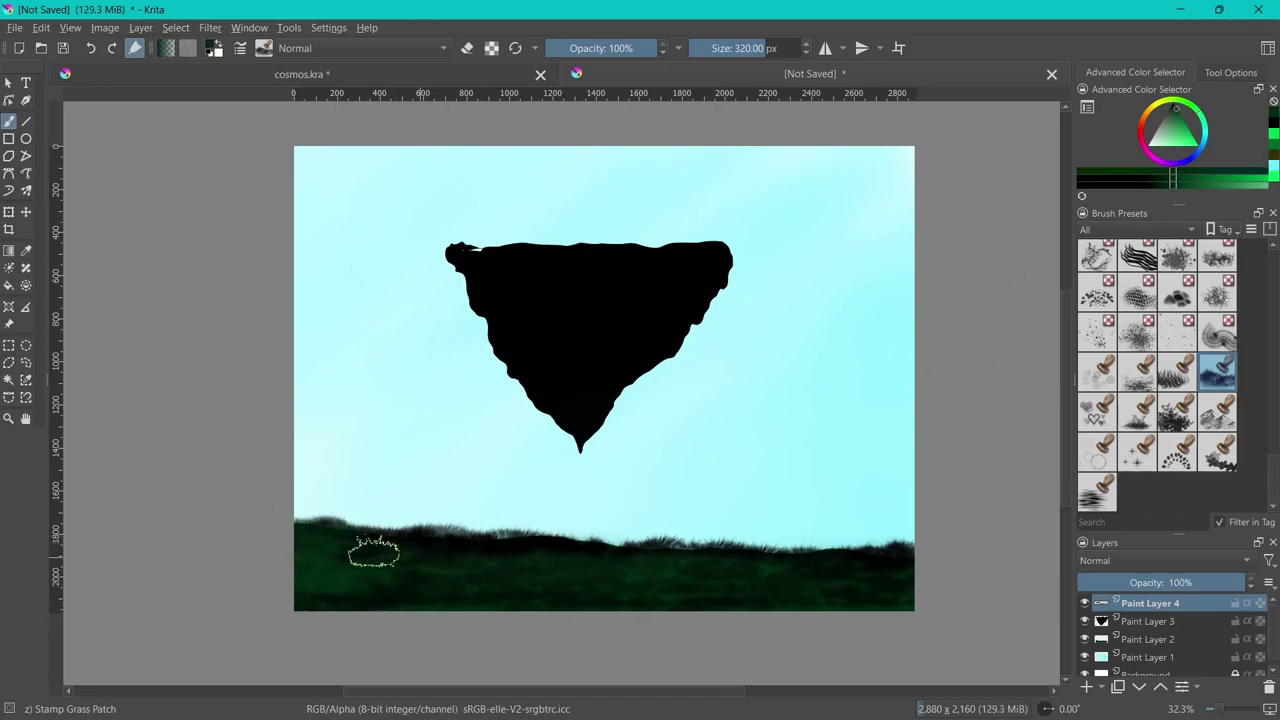
# Undo a stray light-green patch, then stamp bright green grass at the lower left
pyautogui.click(438, 524)
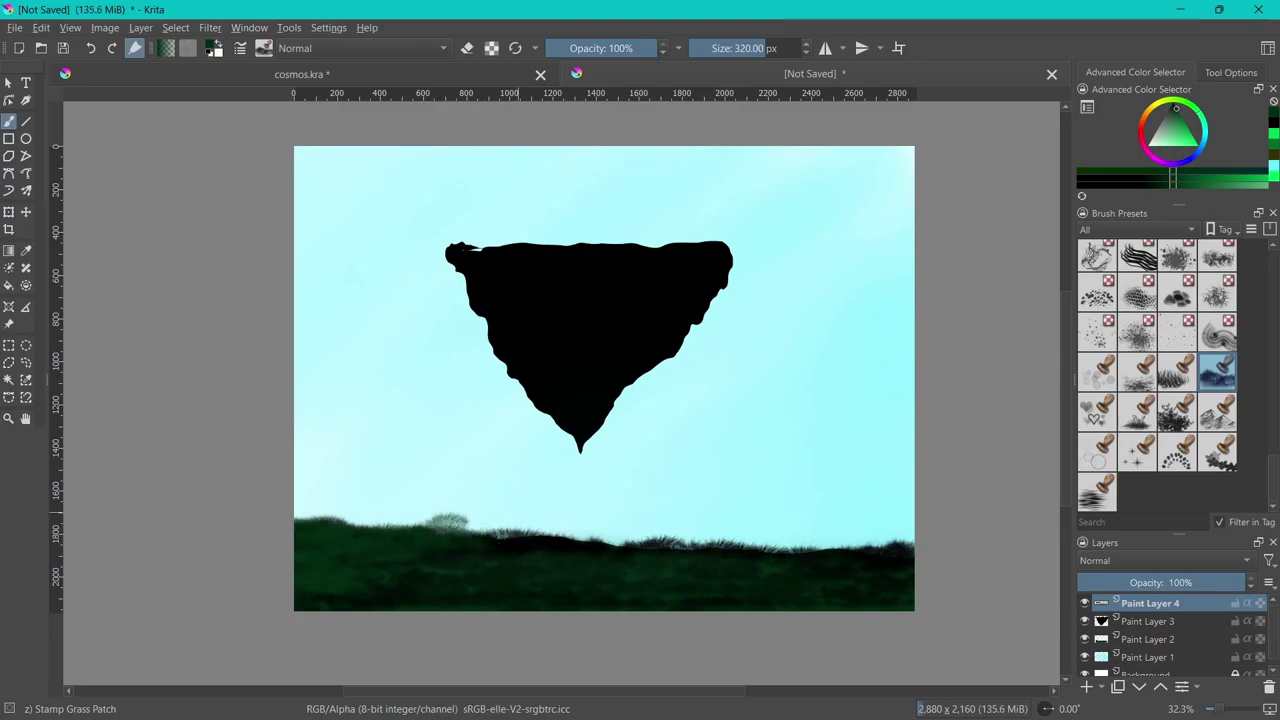
pyautogui.hotkey('ctrl', 'z')
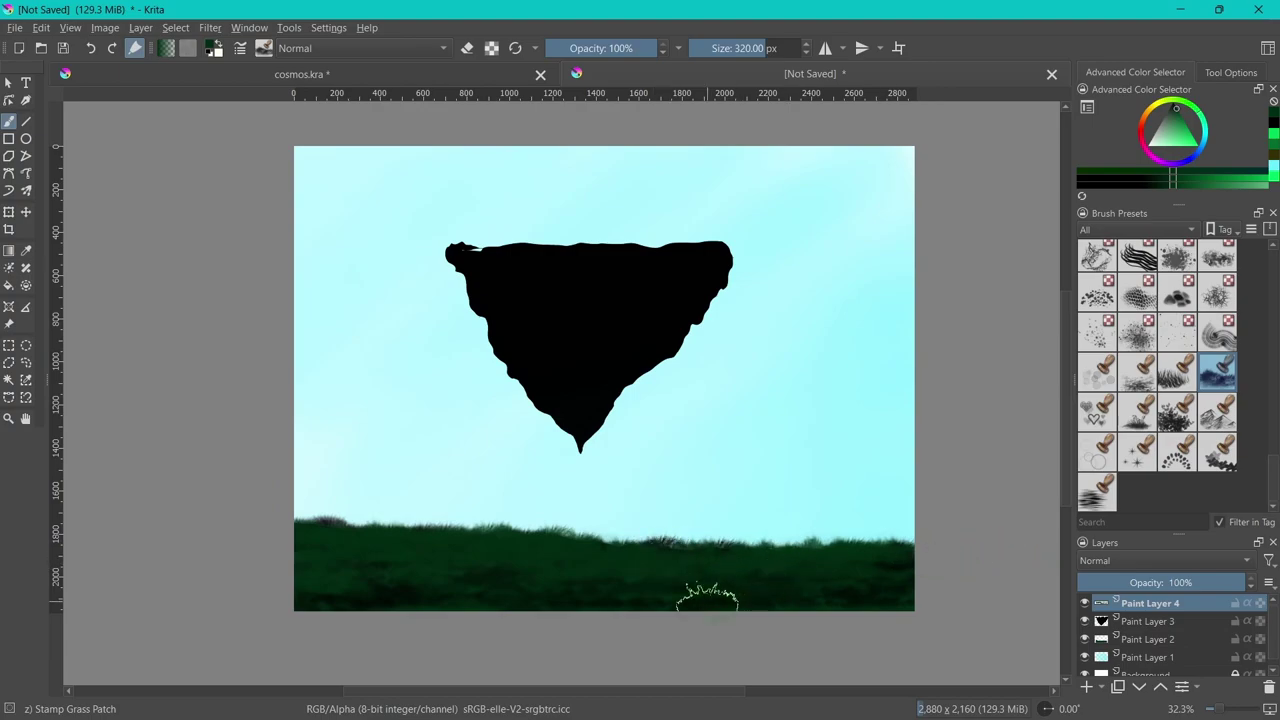
pyautogui.scroll(2, 577, 567)
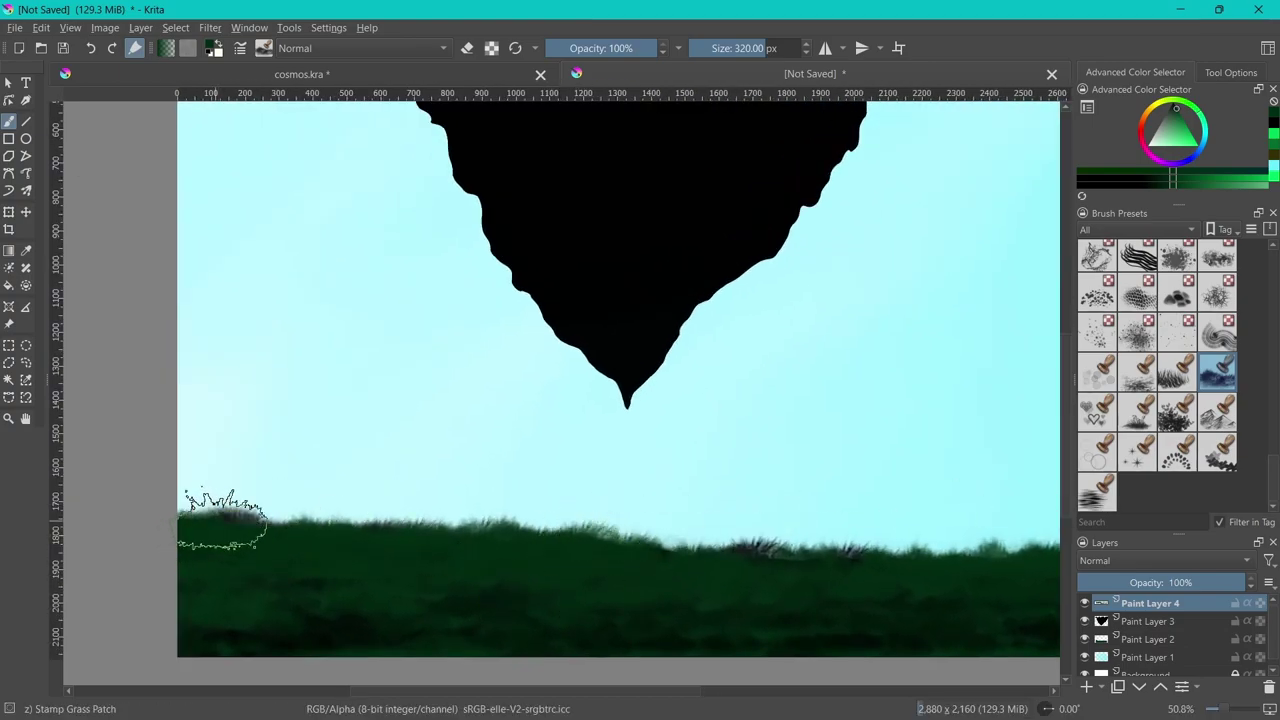
pyautogui.scroll(-2, 769, 489)
pyautogui.scroll(1, 769, 489)
pyautogui.click(1195, 145)
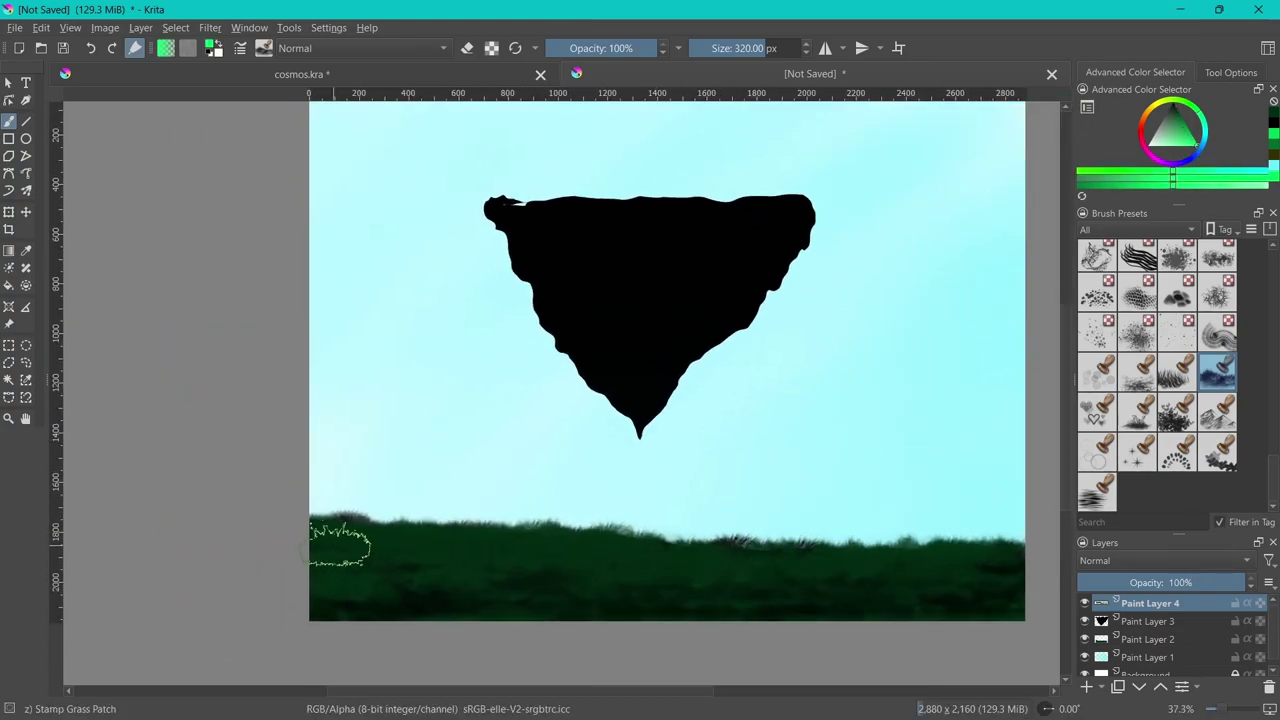
pyautogui.click(370, 528)
# Stamp bright green grass across the field's left, middle and right, then drop opacity to 7%
pyautogui.moveTo(330, 525)
pyautogui.mouseDown()
pyautogui.moveTo(480, 526)
pyautogui.moveTo(345, 547)
pyautogui.mouseUp()
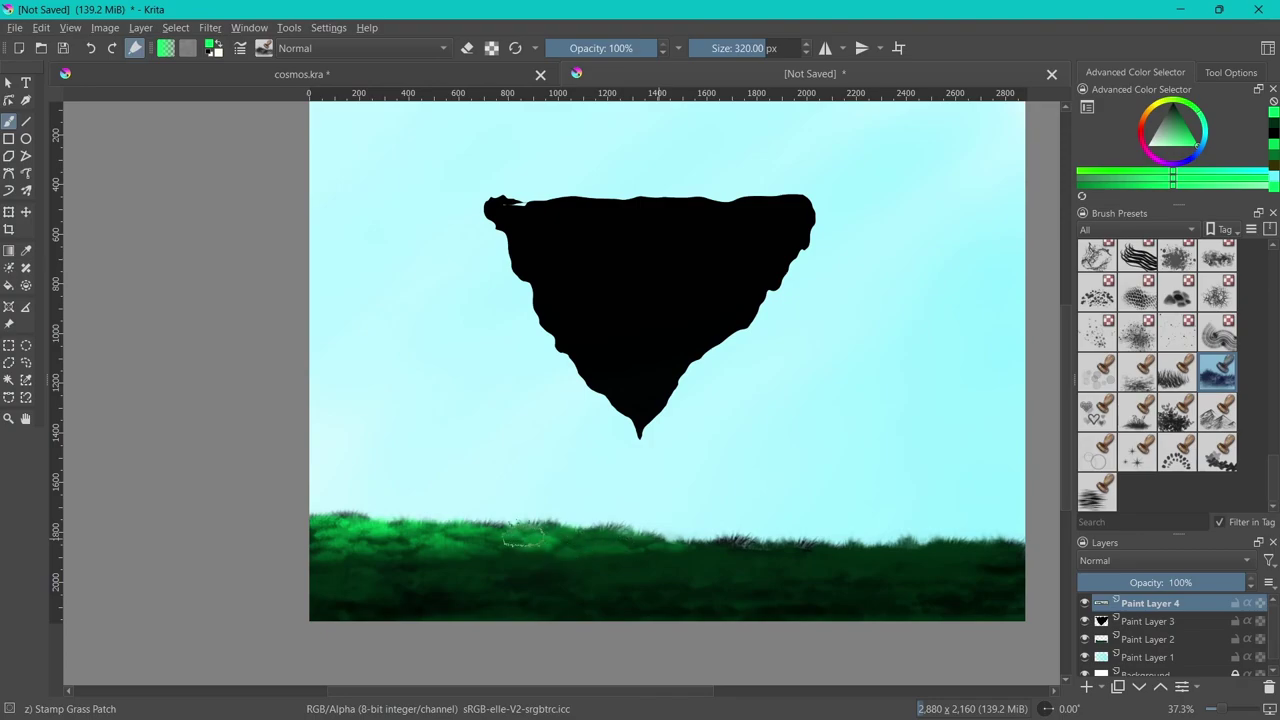
pyautogui.moveTo(656, 553)
pyautogui.mouseDown()
pyautogui.moveTo(686, 545)
pyautogui.moveTo(707, 562)
pyautogui.moveTo(737, 543)
pyautogui.moveTo(821, 560)
pyautogui.moveTo(597, 566)
pyautogui.mouseUp()
pyautogui.moveTo(874, 567)
pyautogui.mouseDown()
pyautogui.moveTo(940, 560)
pyautogui.moveTo(912, 560)
pyautogui.mouseUp()
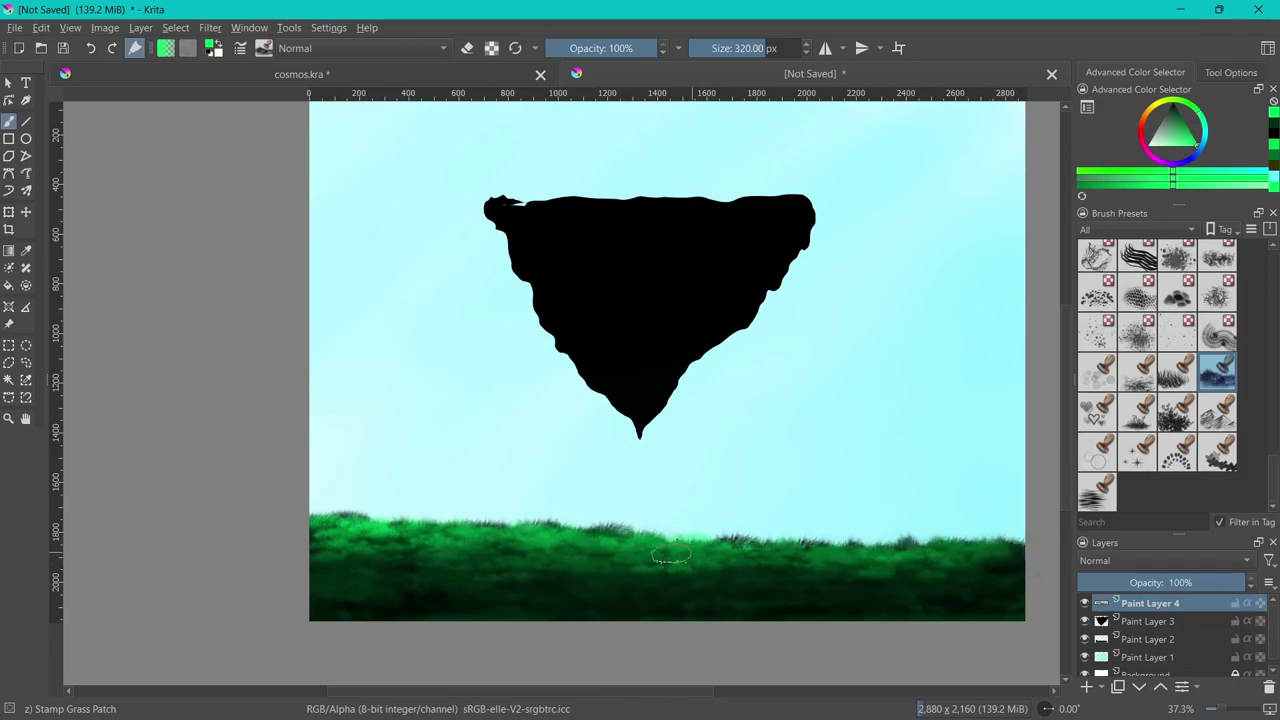
pyautogui.moveTo(720, 583); pyautogui.dragTo(986, 583)
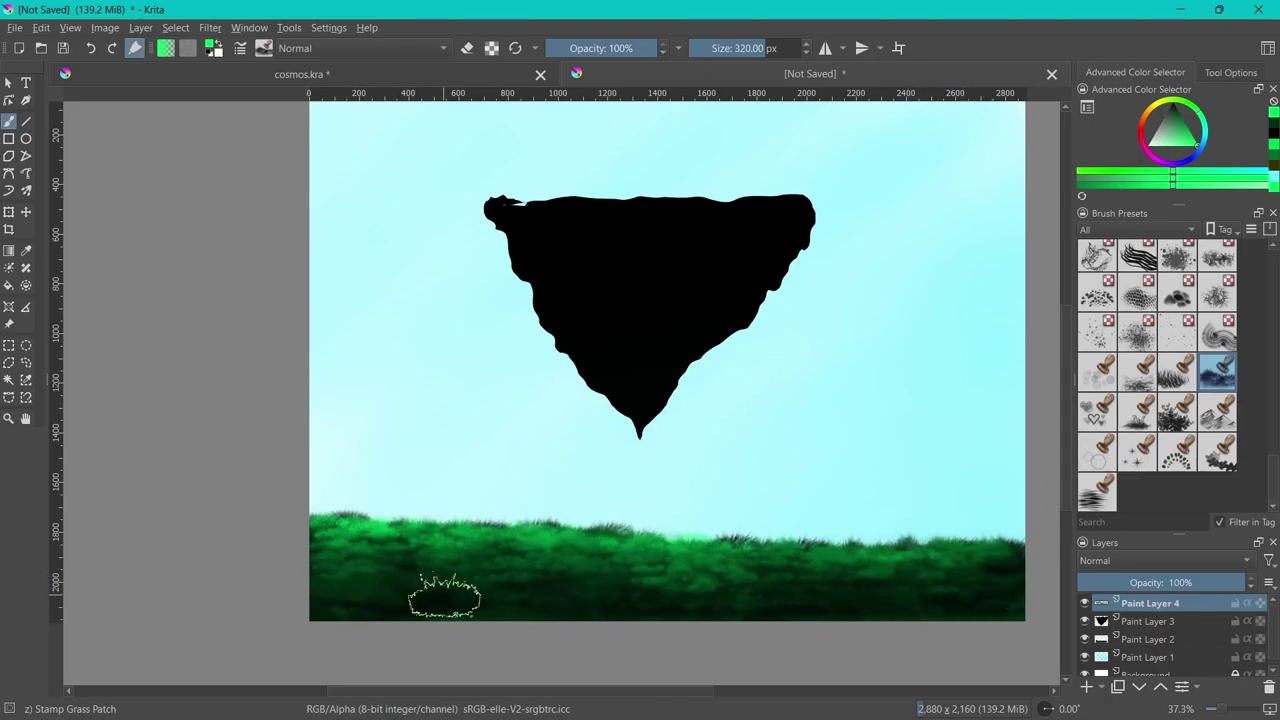
pyautogui.press('i')
pyautogui.press('i')
pyautogui.press('i')
pyautogui.press('i')
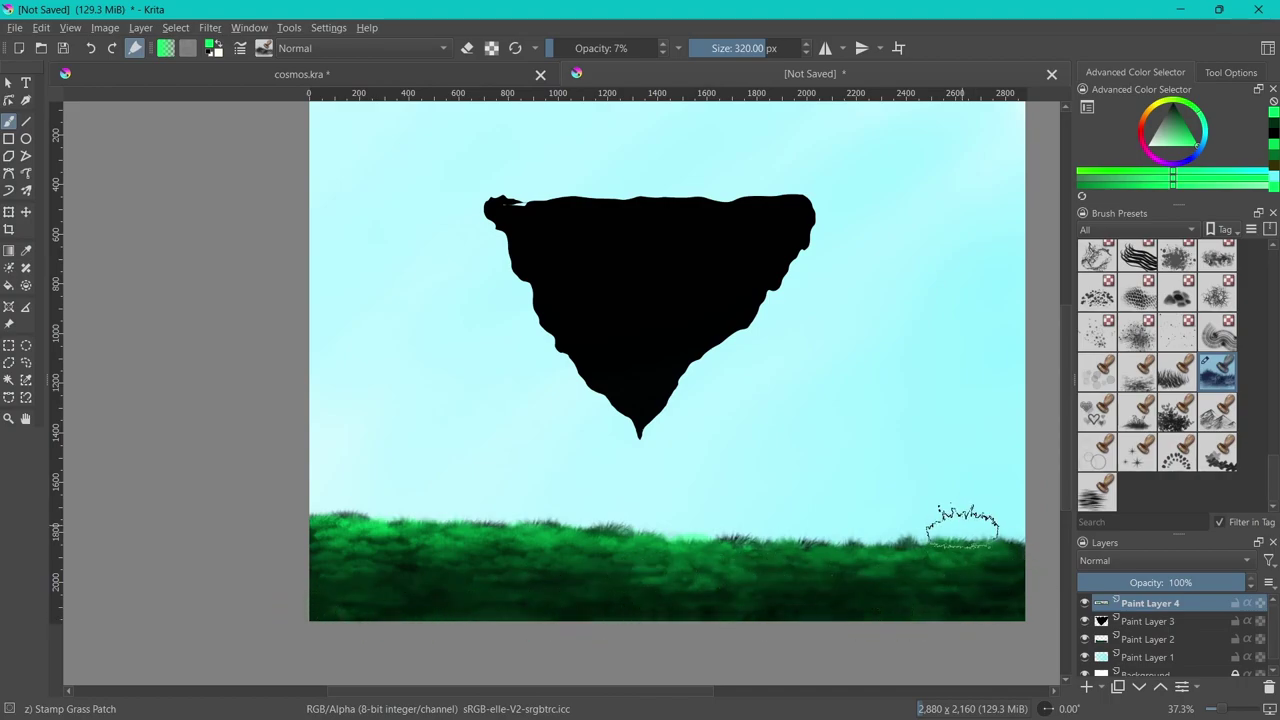
# Brush near-white mist at about 31% opacity across the top of the grass
pyautogui.click(1178, 125)
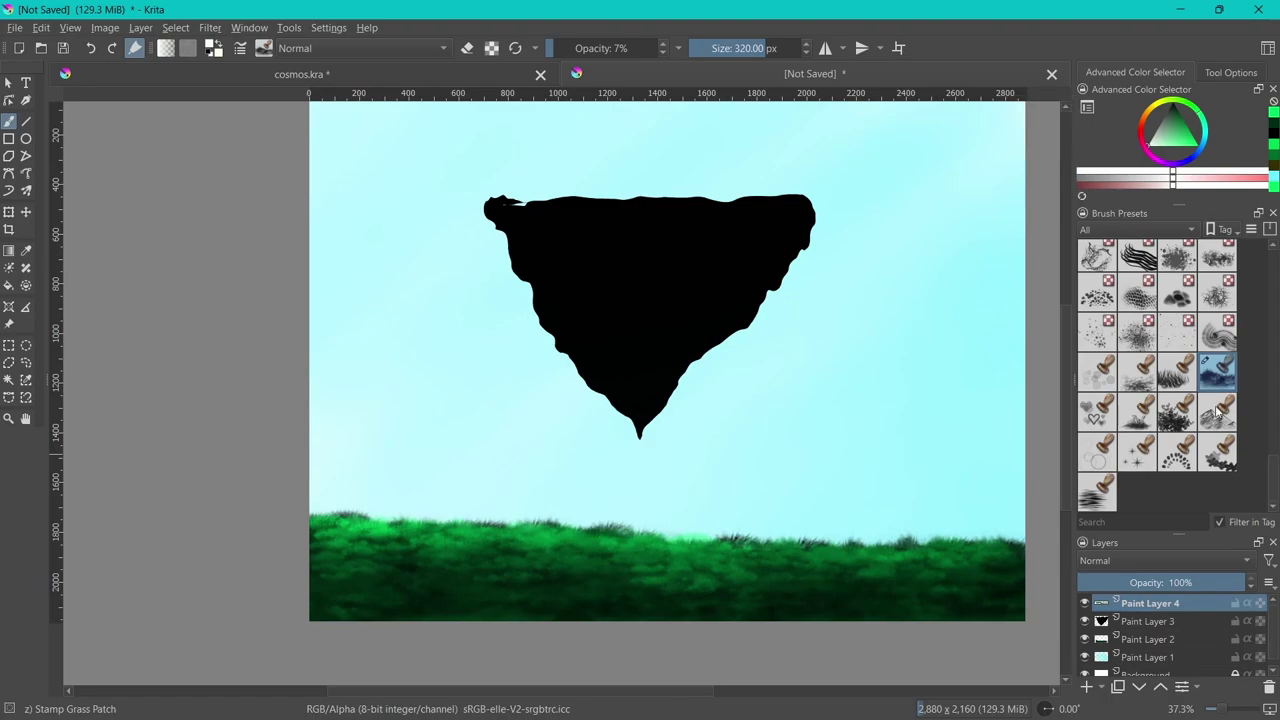
pyautogui.click(583, 49)
pyautogui.moveTo(370, 512)
pyautogui.mouseDown()
pyautogui.moveTo(472, 553)
pyautogui.moveTo(314, 514)
pyautogui.moveTo(520, 540)
pyautogui.moveTo(620, 523)
pyautogui.moveTo(534, 517)
pyautogui.moveTo(520, 563)
pyautogui.moveTo(330, 572)
pyautogui.moveTo(586, 569)
pyautogui.moveTo(730, 540)
pyautogui.moveTo(849, 563)
pyautogui.moveTo(830, 540)
pyautogui.moveTo(895, 555)
pyautogui.moveTo(985, 550)
pyautogui.moveTo(989, 568)
pyautogui.moveTo(760, 570)
pyautogui.moveTo(857, 600)
pyautogui.mouseUp()
pyautogui.moveTo(462, 596)
pyautogui.mouseDown()
pyautogui.moveTo(820, 560)
pyautogui.moveTo(320, 530)
pyautogui.moveTo(465, 530)
pyautogui.mouseUp()
pyautogui.moveTo(640, 540); pyautogui.dragTo(425, 528)
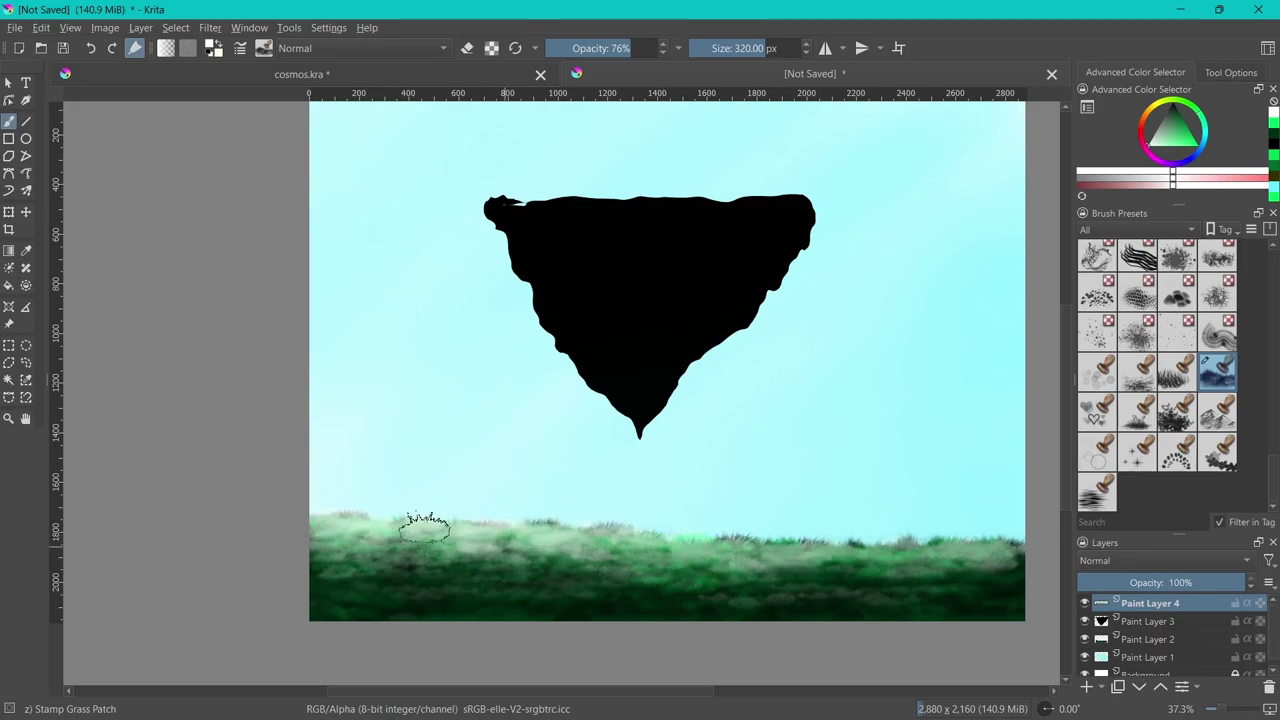
pyautogui.moveTo(553, 540)
pyautogui.mouseDown()
pyautogui.moveTo(766, 531)
pyautogui.moveTo(891, 540)
pyautogui.moveTo(697, 540)
pyautogui.moveTo(910, 548)
pyautogui.mouseUp()
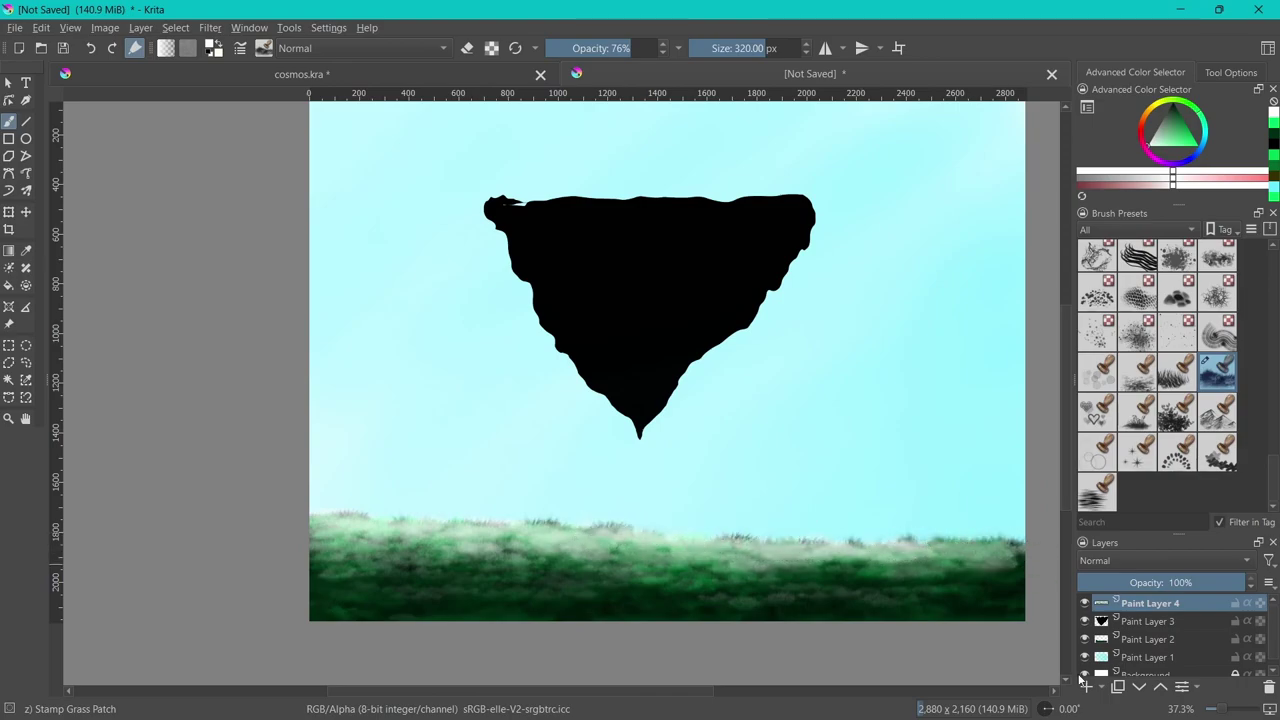
pyautogui.moveTo(607, 565); pyautogui.dragTo(1015, 572)
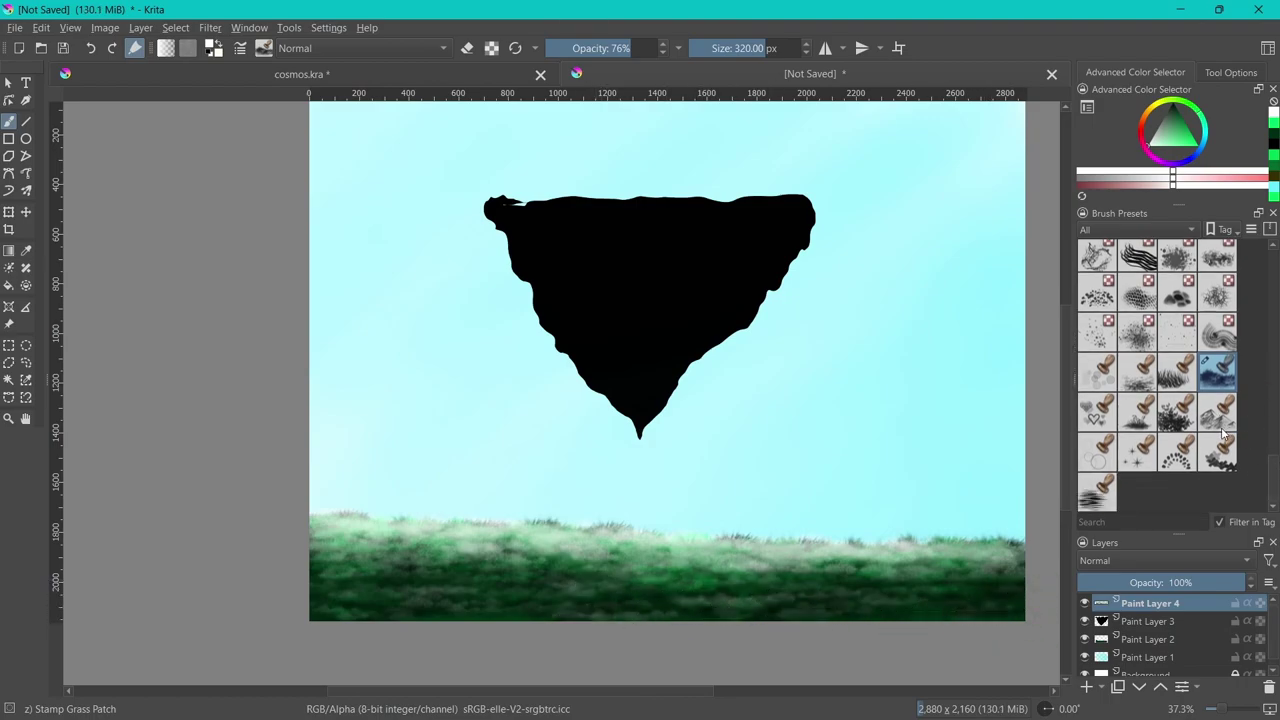
# Try green Stamp Herbals at the bottom-left of the grass, then undo them
pyautogui.click(1137, 411)
pyautogui.keyDown('ctrl'); pyautogui.click(378, 569); pyautogui.keyUp('ctrl')
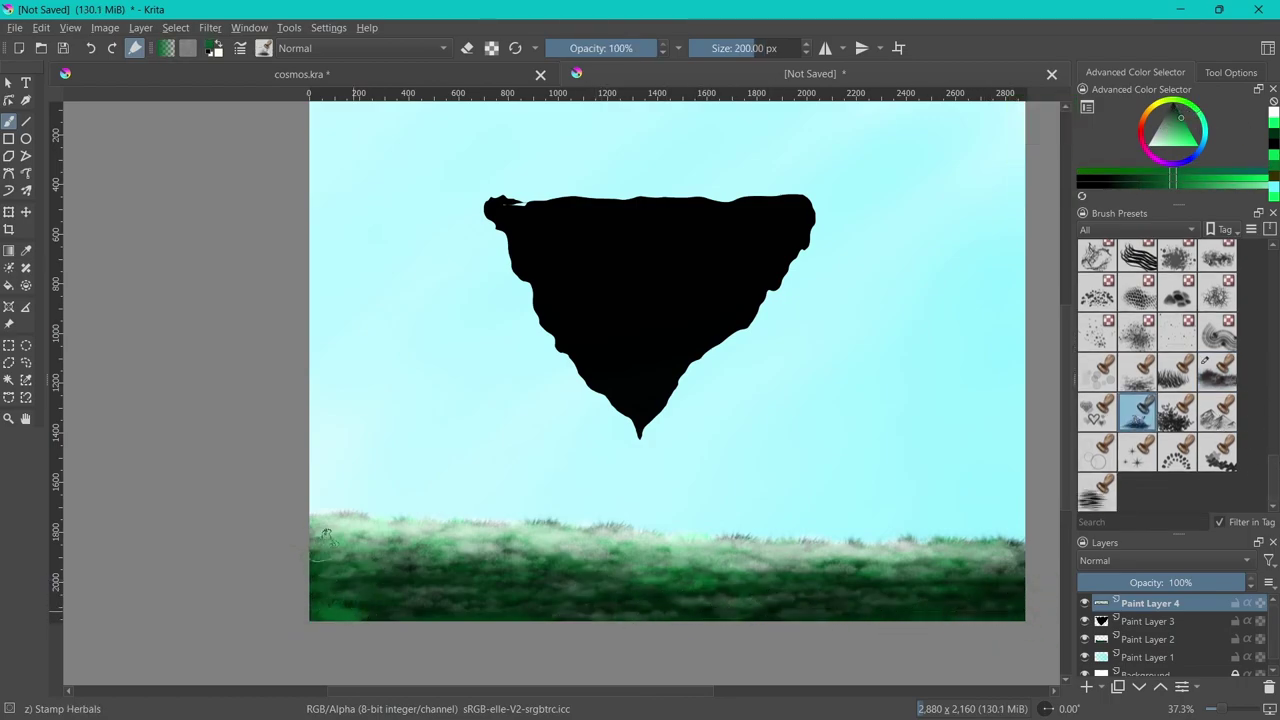
pyautogui.moveTo(330, 590); pyautogui.dragTo(375, 595)
pyautogui.hotkey('ctrl', 'z')
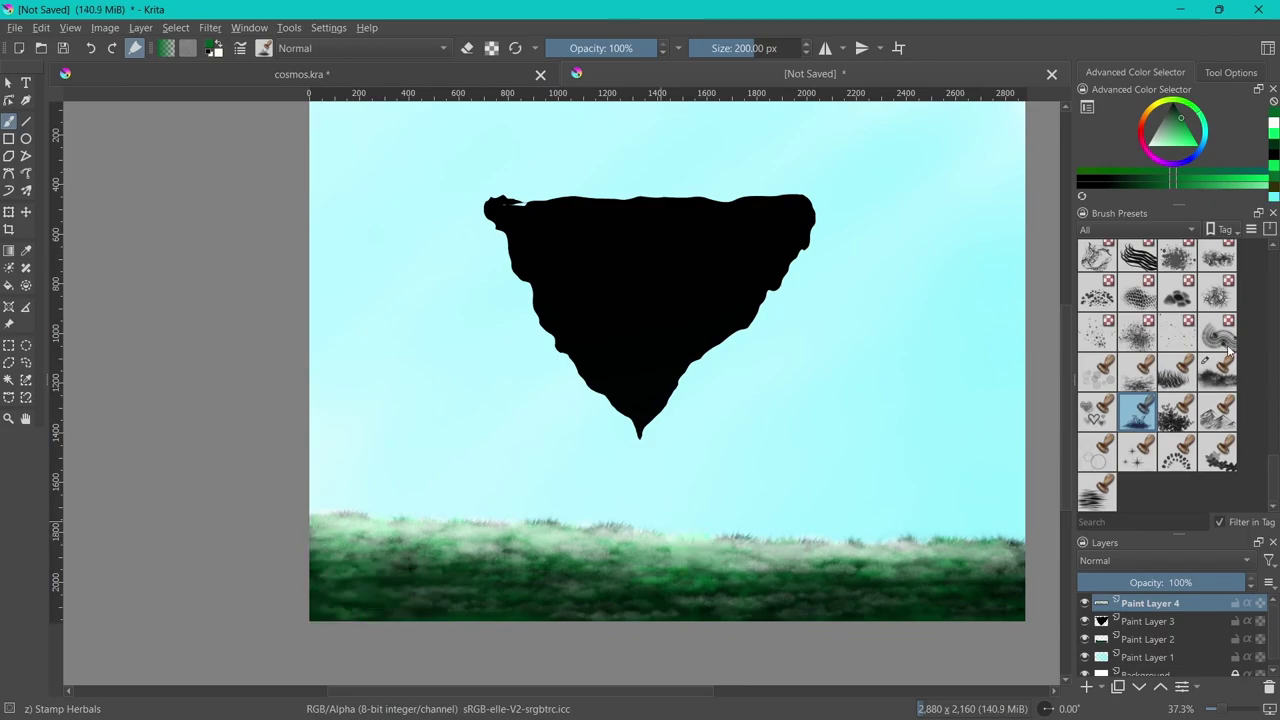
# Stamp grass blades with Stamp Grass along the horizon, then enlarge the brush to 230 px
pyautogui.click(1179, 383)
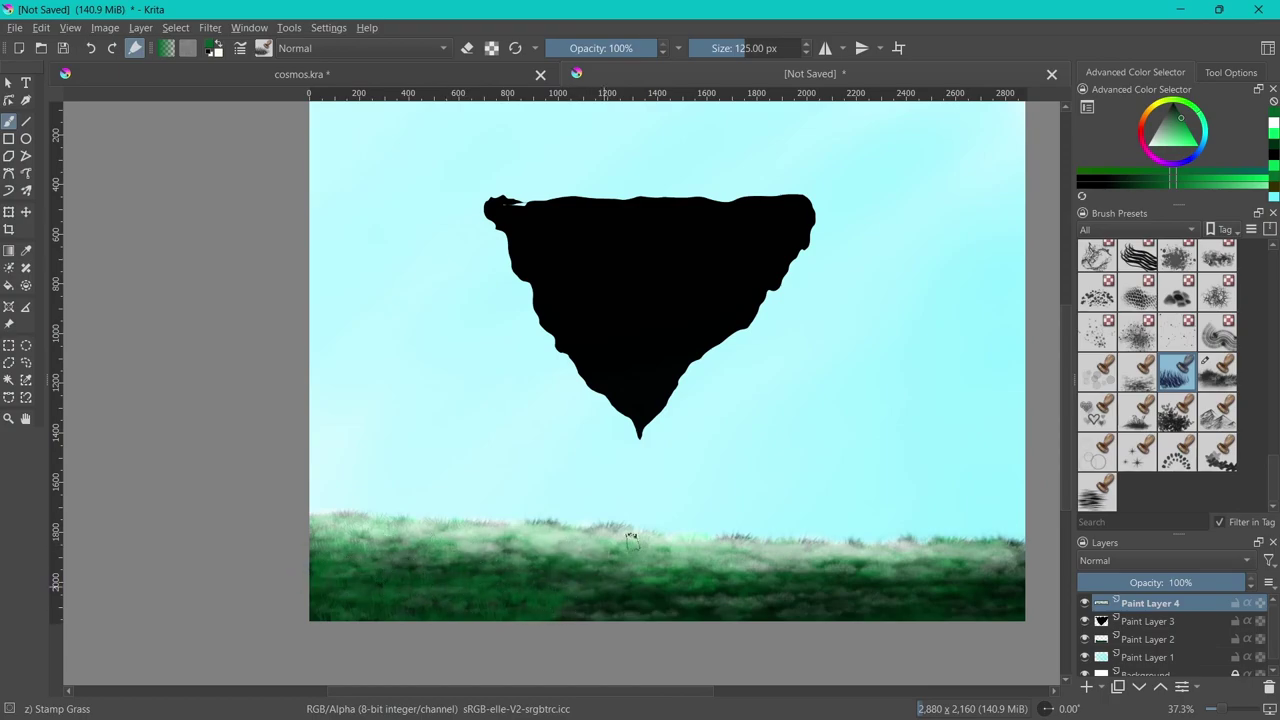
pyautogui.moveTo(631, 539); pyautogui.dragTo(559, 611)
pyautogui.moveTo(641, 601); pyautogui.dragTo(636, 573)
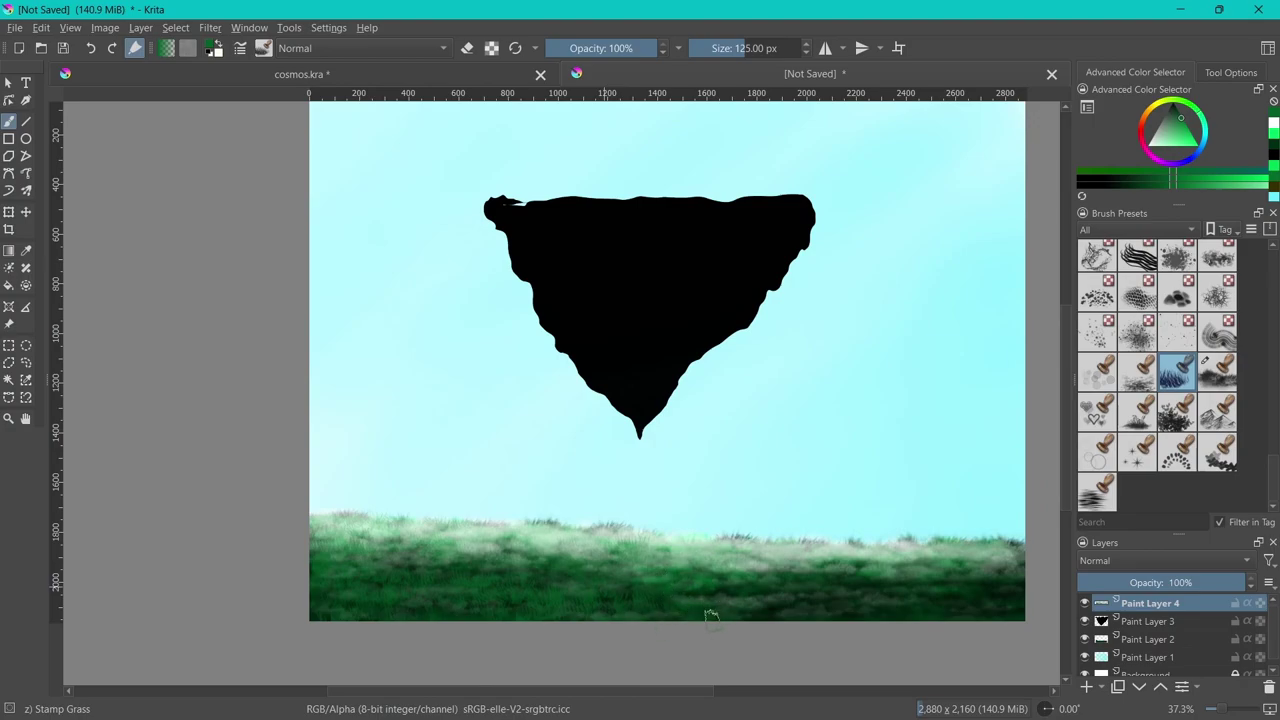
pyautogui.moveTo(794, 607); pyautogui.dragTo(1018, 600)
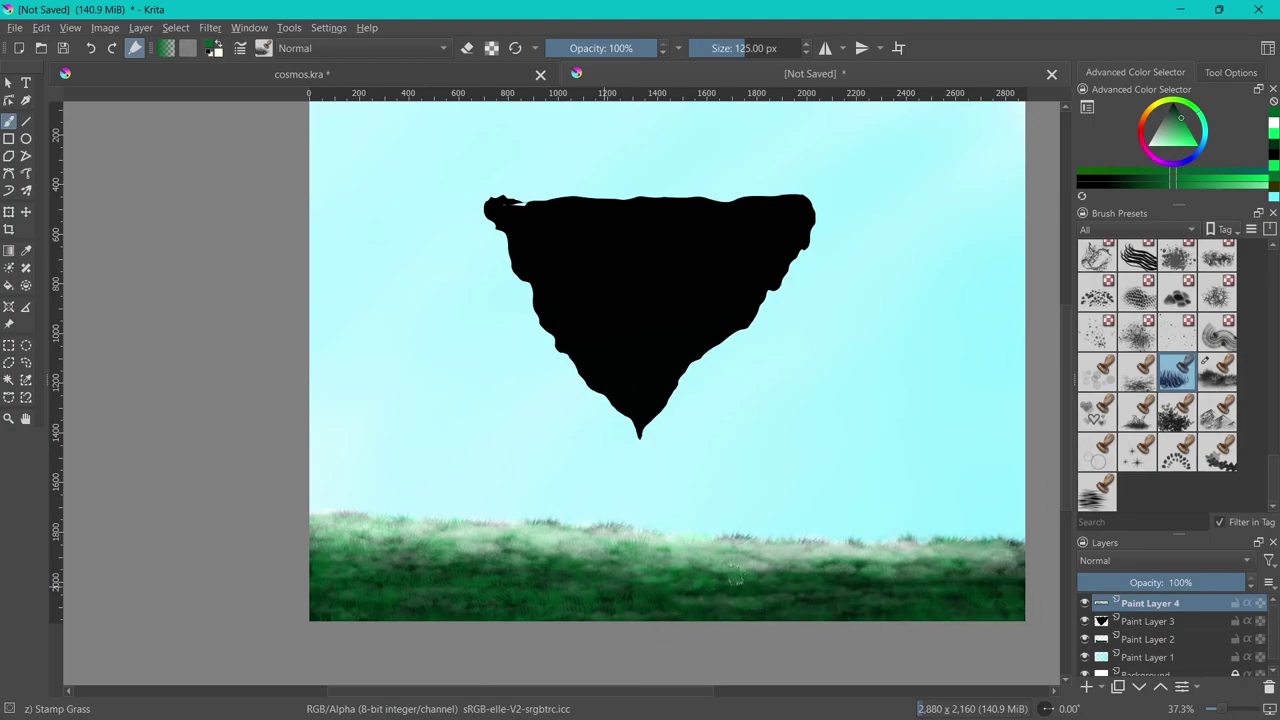
pyautogui.moveTo(735, 577)
pyautogui.mouseDown()
pyautogui.moveTo(830, 545)
pyautogui.moveTo(776, 575)
pyautogui.mouseUp()
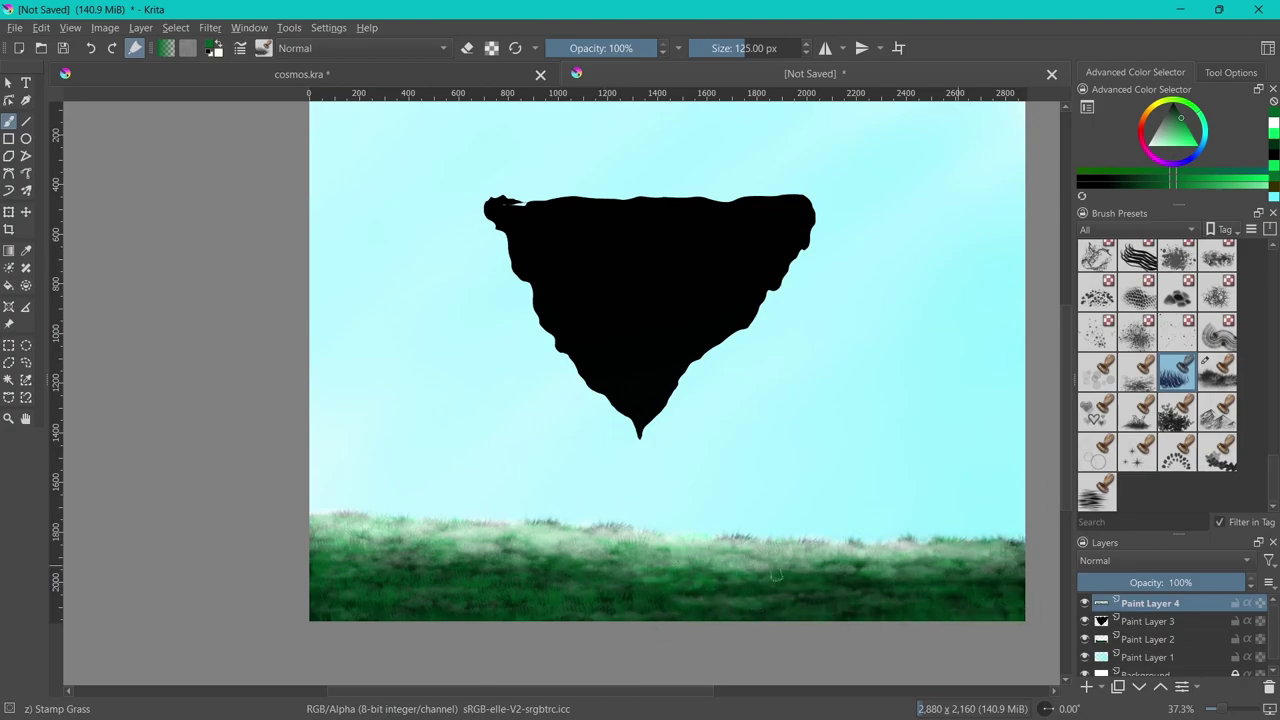
pyautogui.moveTo(614, 534); pyautogui.dragTo(945, 543)
pyautogui.moveTo(509, 521); pyautogui.dragTo(433, 521)
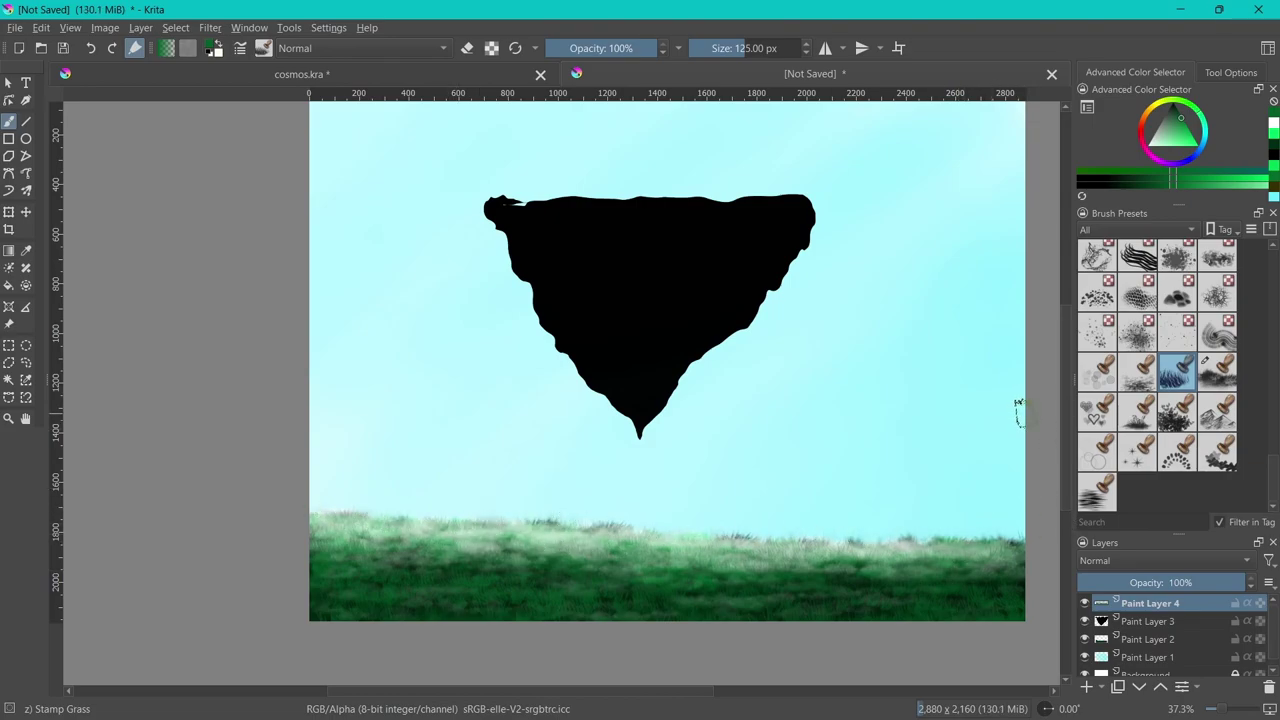
pyautogui.moveTo(728, 510); pyautogui.dragTo(343, 580)
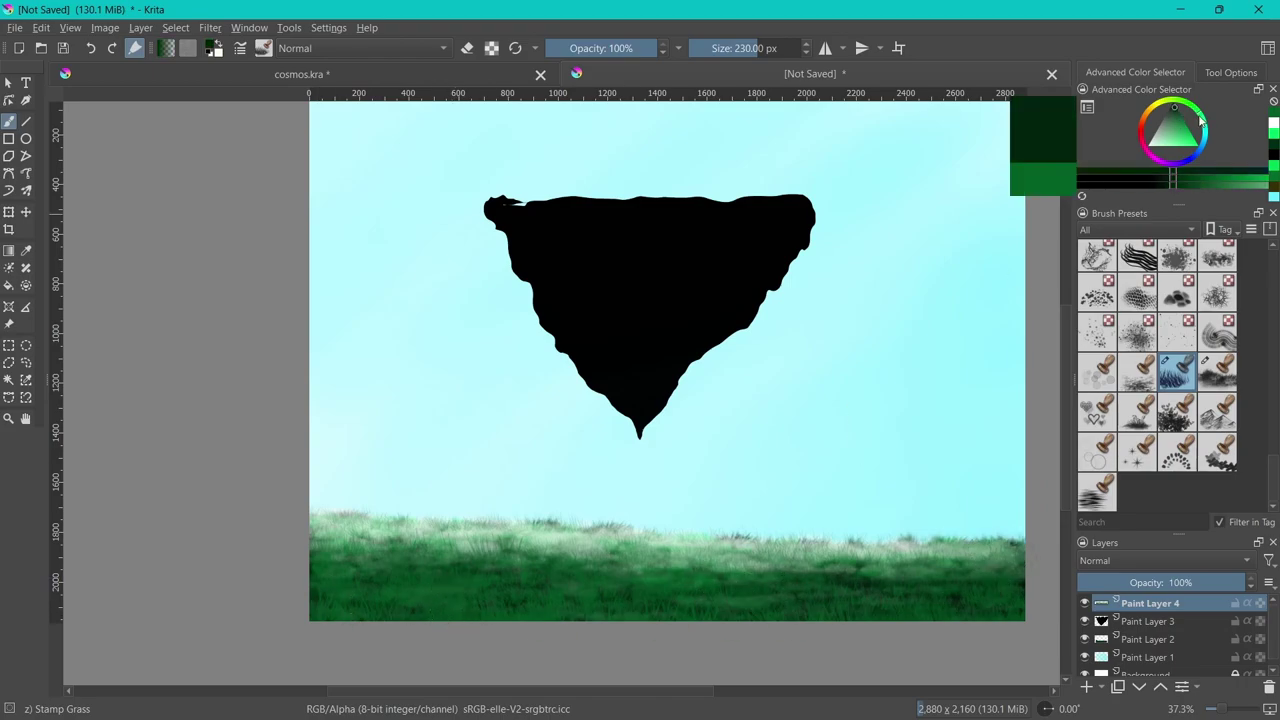
# Paint darker green grass along the strip and edge, then lower opacity to 26%
pyautogui.keyDown('ctrl'); pyautogui.click(340, 612); pyautogui.keyUp('ctrl')
pyautogui.moveTo(368, 578); pyautogui.dragTo(520, 577)
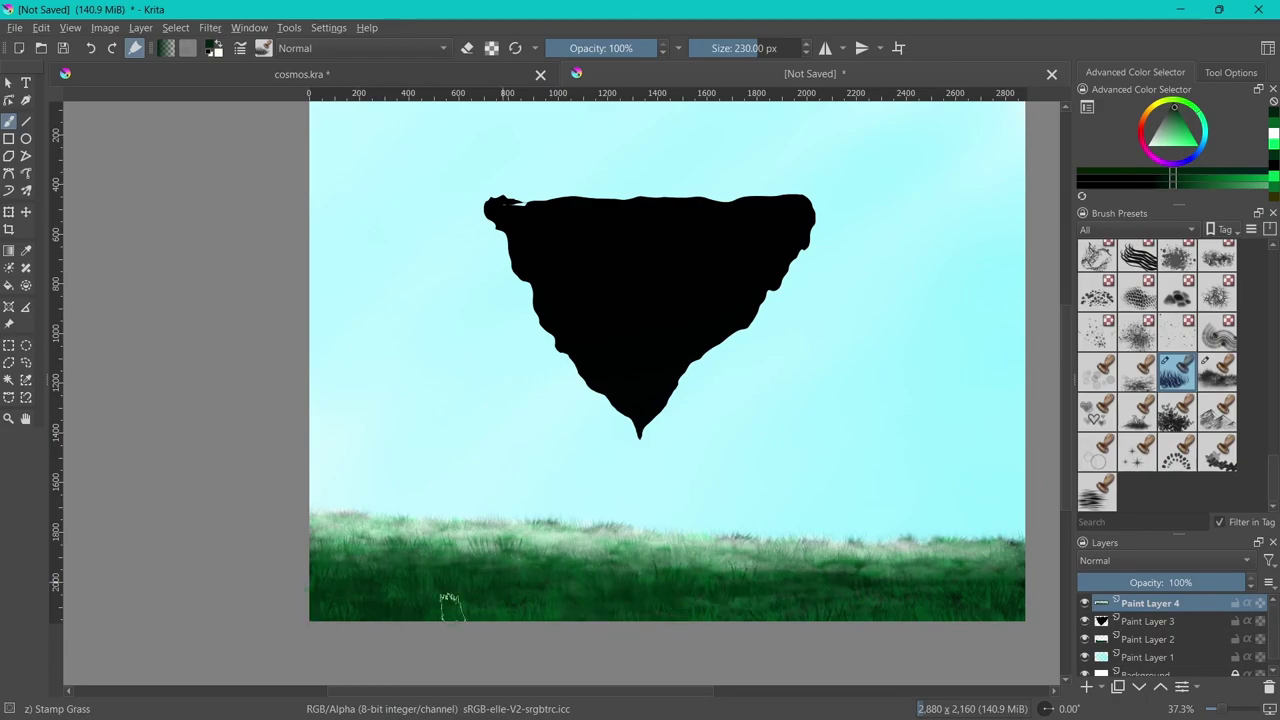
pyautogui.moveTo(457, 586); pyautogui.dragTo(420, 600)
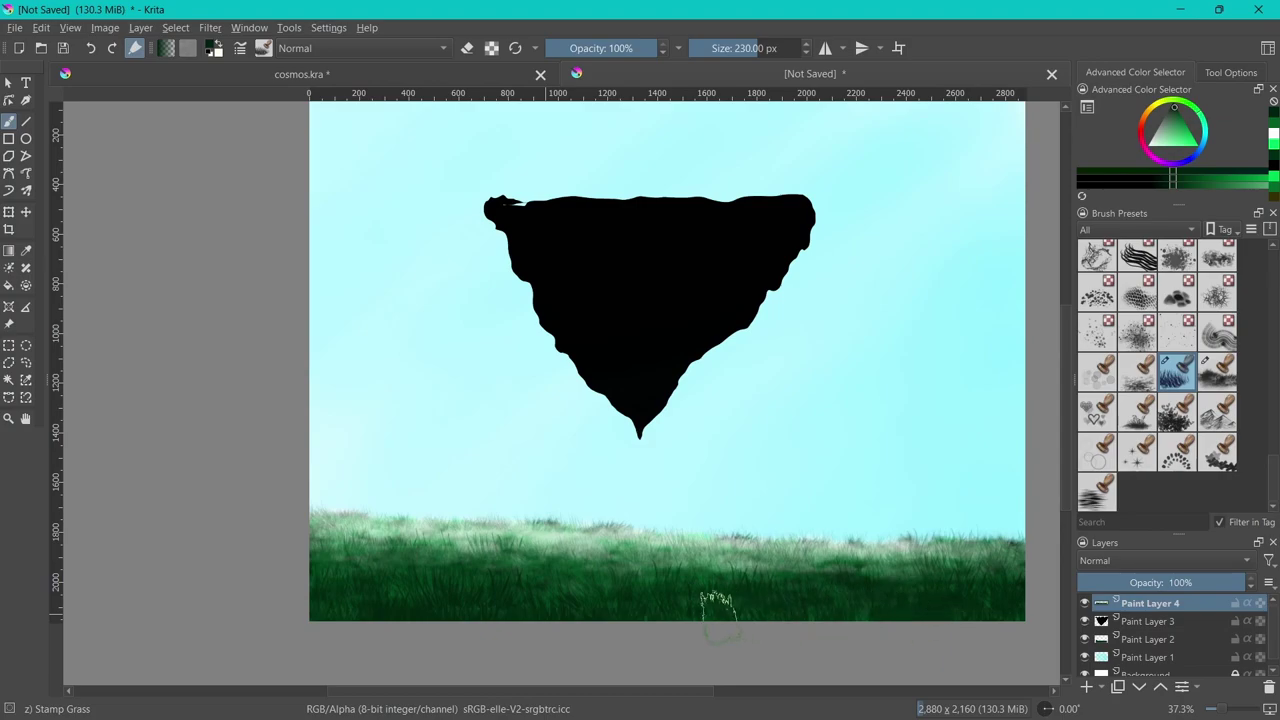
pyautogui.moveTo(433, 515); pyautogui.dragTo(930, 530)
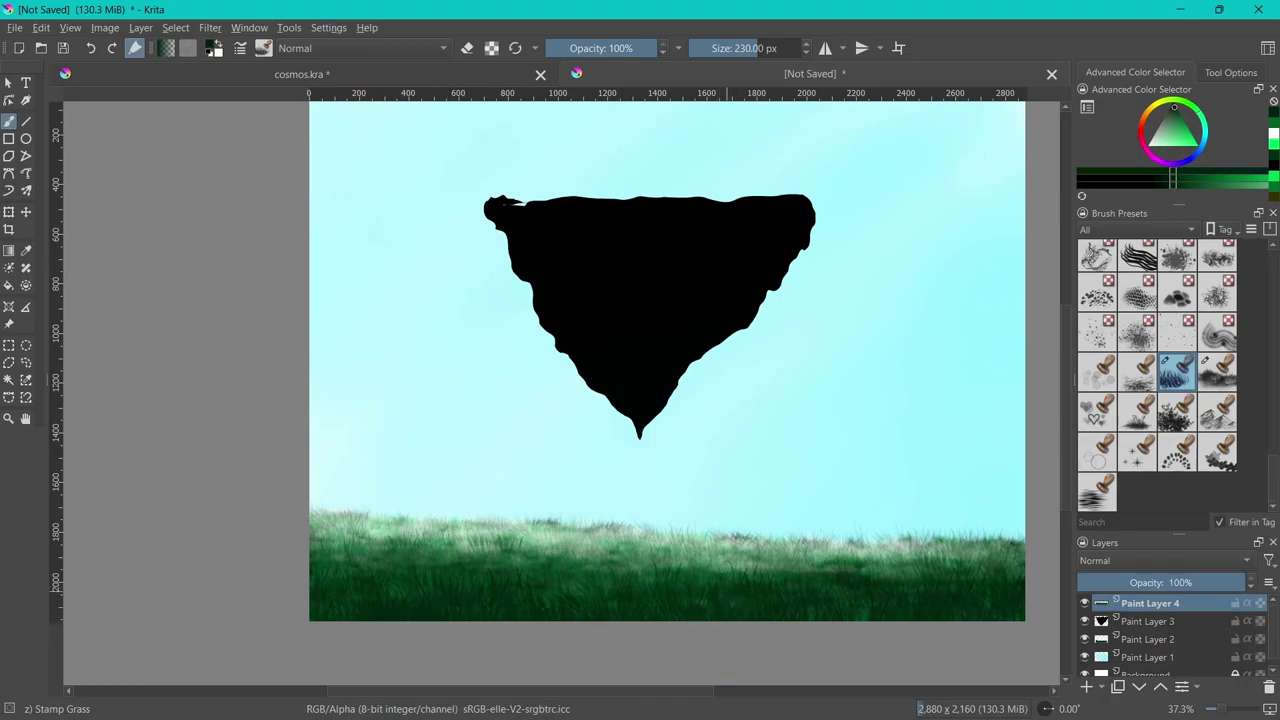
pyautogui.click(575, 48)
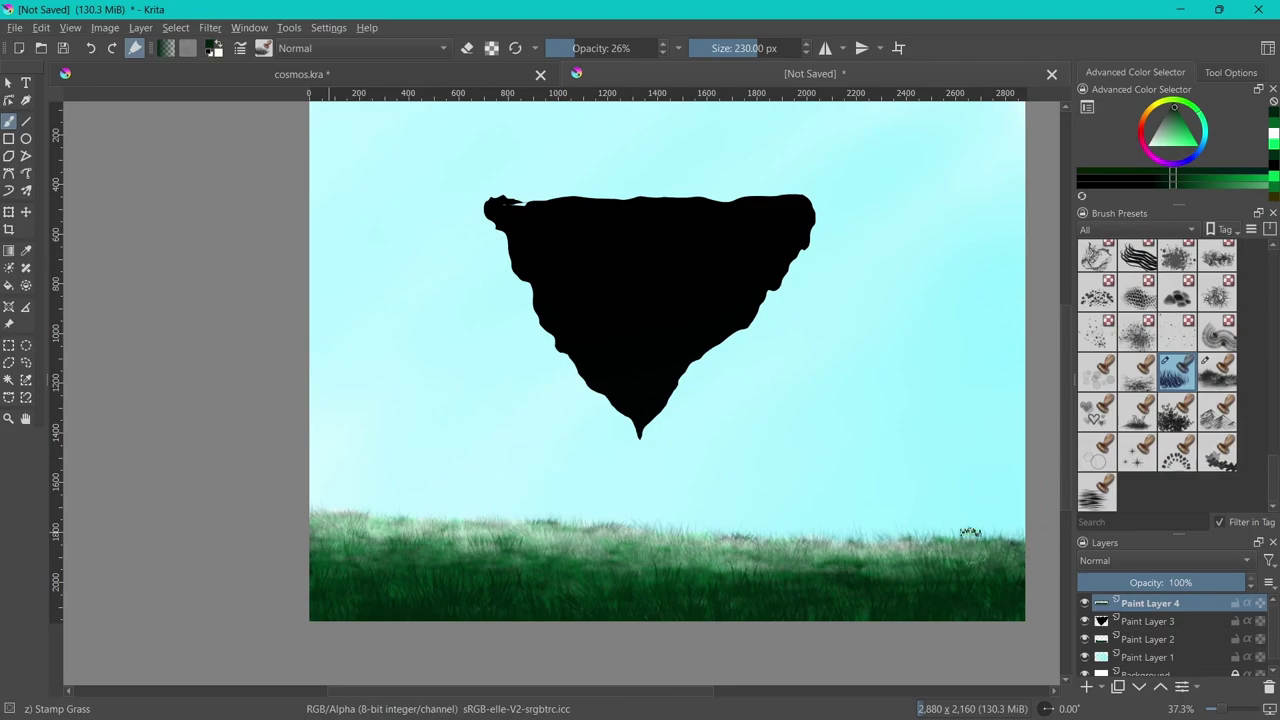
# Darken and thicken the grass with Stamp Herbals, keeping the strokes after undo/redo
pyautogui.click(1137, 410)
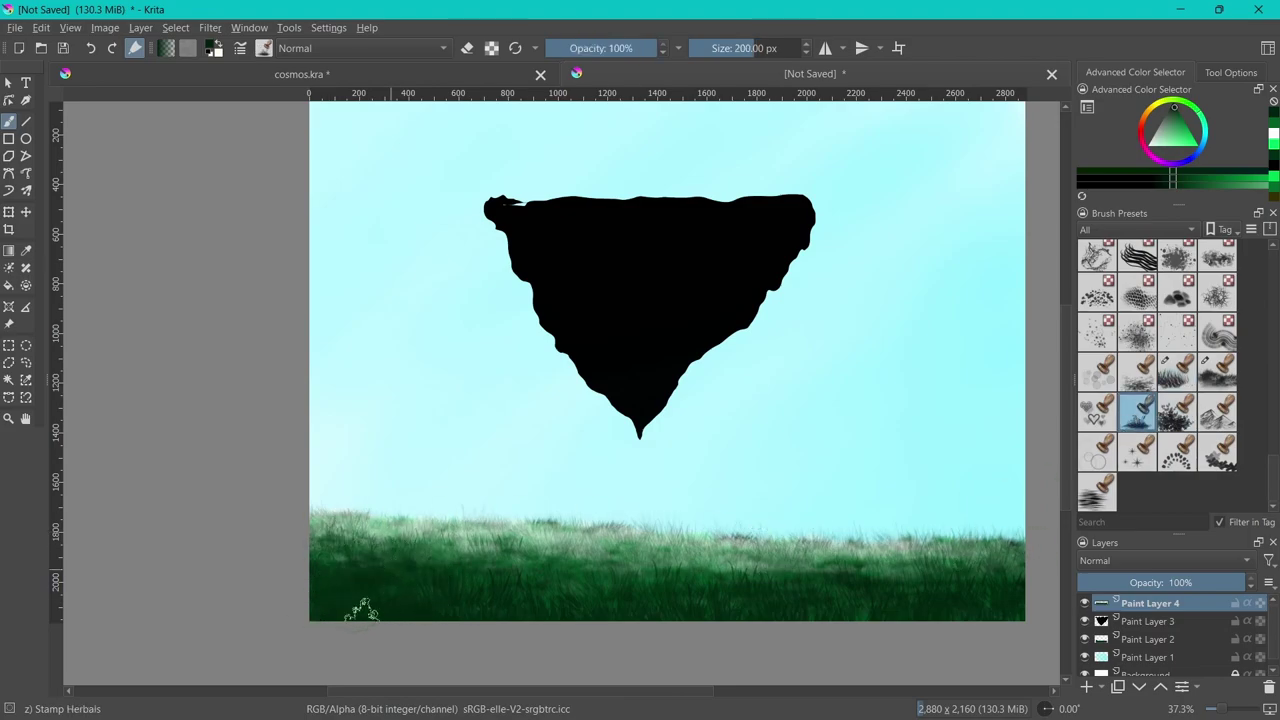
pyautogui.moveTo(363, 606)
pyautogui.mouseDown()
pyautogui.moveTo(486, 566)
pyautogui.moveTo(557, 585)
pyautogui.moveTo(620, 548)
pyautogui.moveTo(680, 565)
pyautogui.moveTo(790, 560)
pyautogui.moveTo(620, 600)
pyautogui.mouseUp()
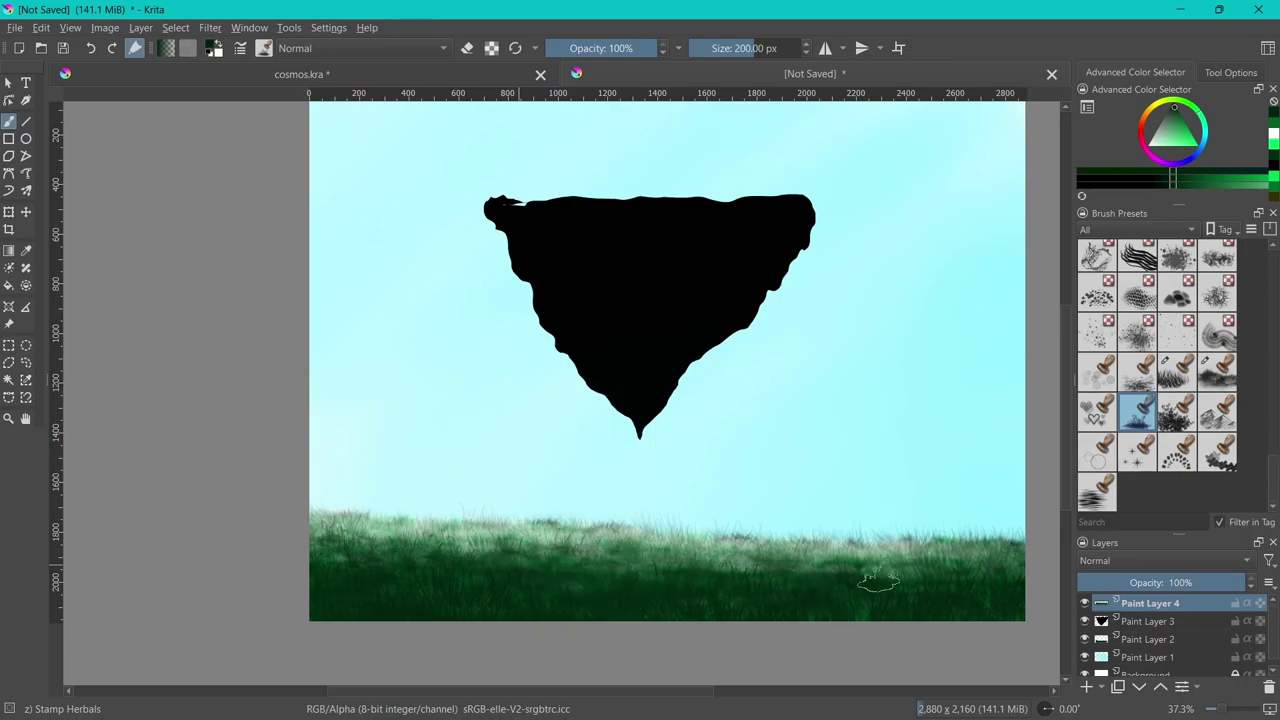
pyautogui.moveTo(857, 571)
pyautogui.mouseDown()
pyautogui.moveTo(957, 571)
pyautogui.moveTo(986, 537)
pyautogui.moveTo(866, 541)
pyautogui.moveTo(778, 570)
pyautogui.mouseUp()
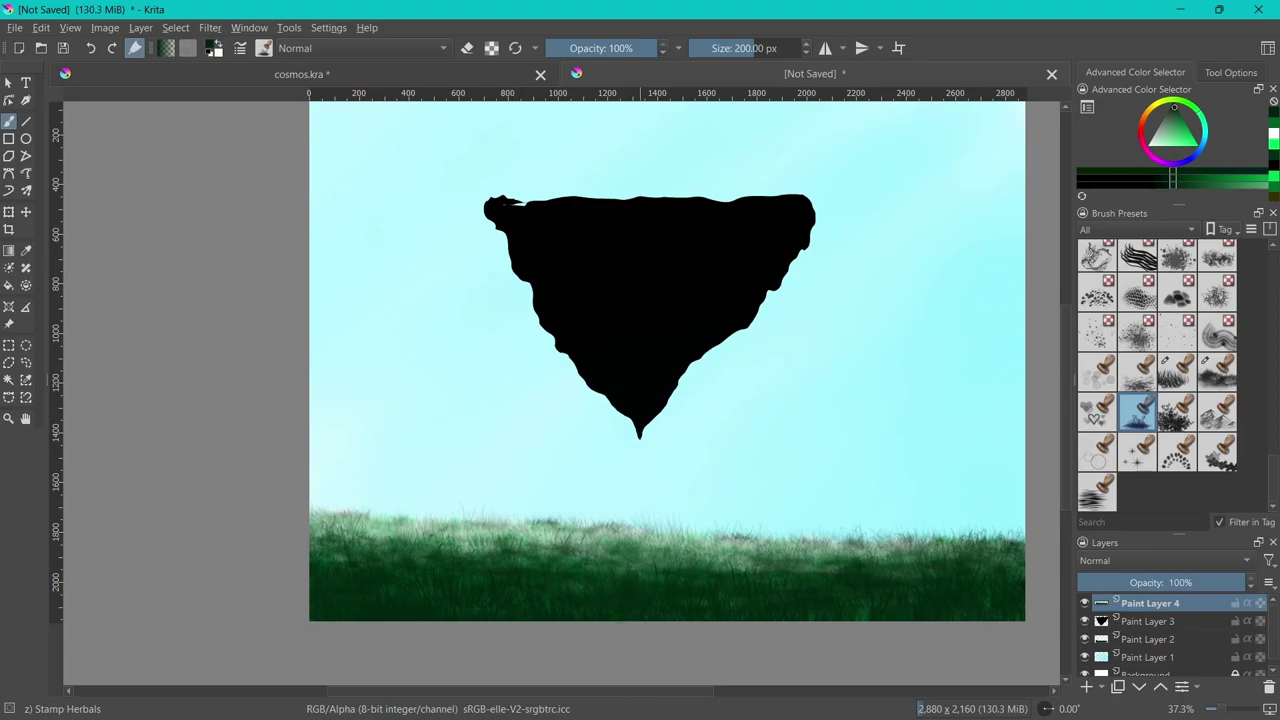
pyautogui.hotkey('ctrl', 'z')
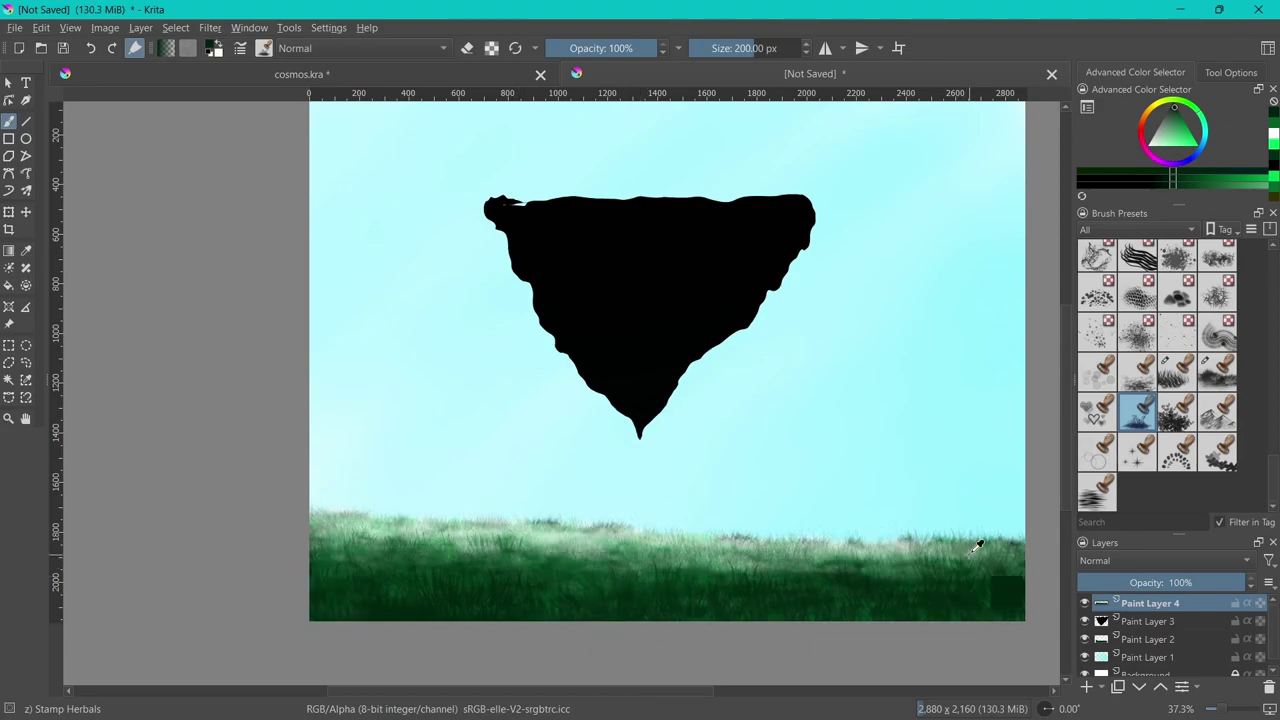
pyautogui.hotkey('ctrl', 'shift', 'z')
pyautogui.hotkey('ctrl', 'z')
pyautogui.hotkey('ctrl', 'shift', 'z')
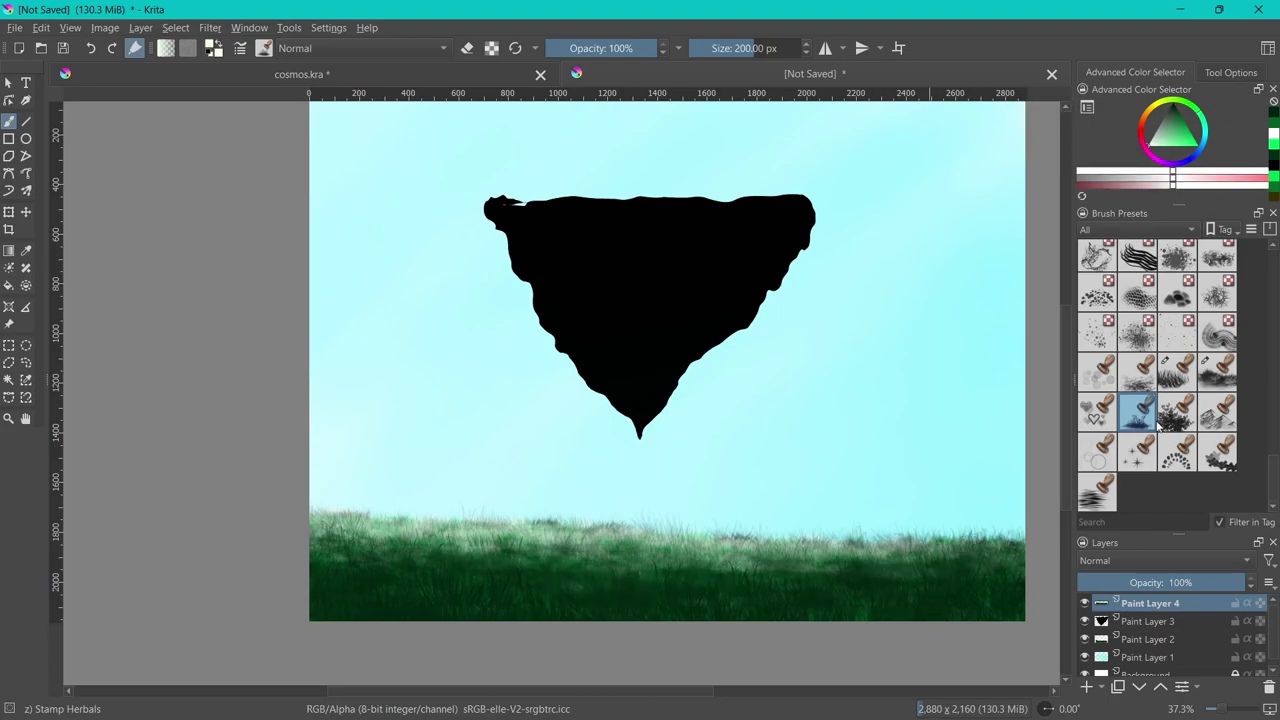
# Stamp extra Stamp Grass blades into the lower-middle ground
pyautogui.click(1176, 370)
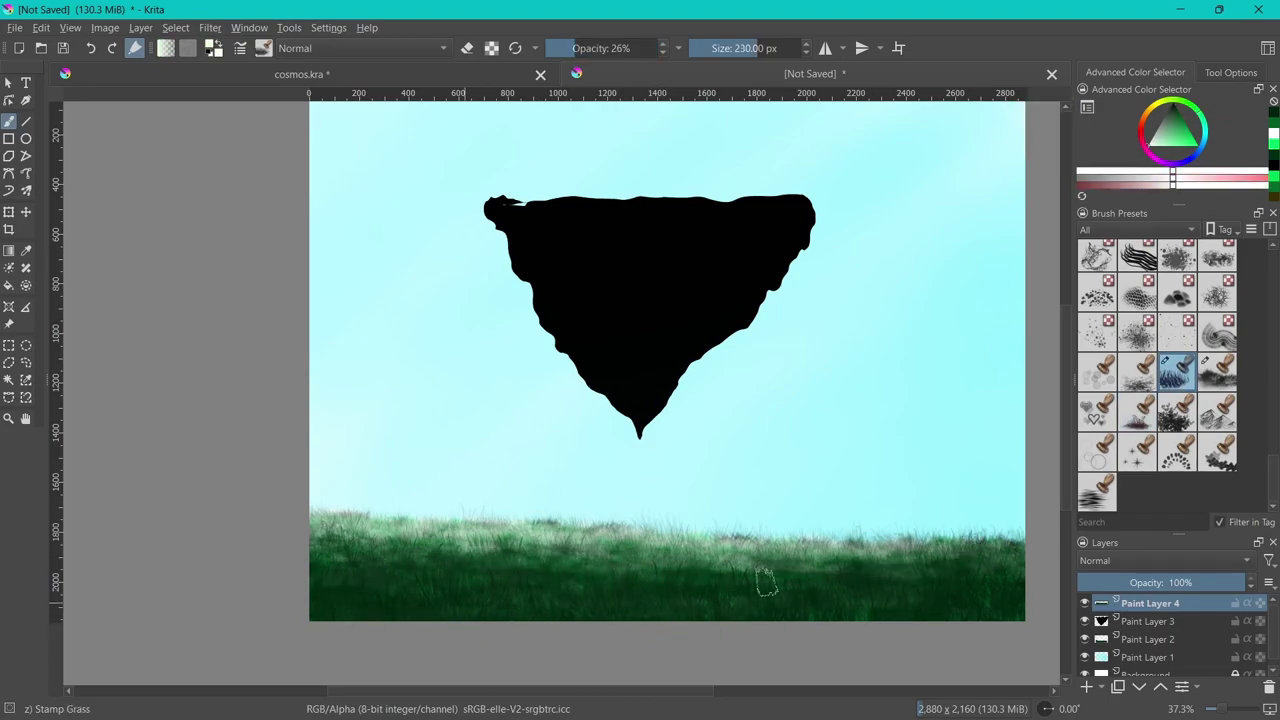
pyautogui.moveTo(520, 600)
pyautogui.mouseDown()
pyautogui.moveTo(514, 571)
pyautogui.moveTo(436, 603)
pyautogui.mouseUp()
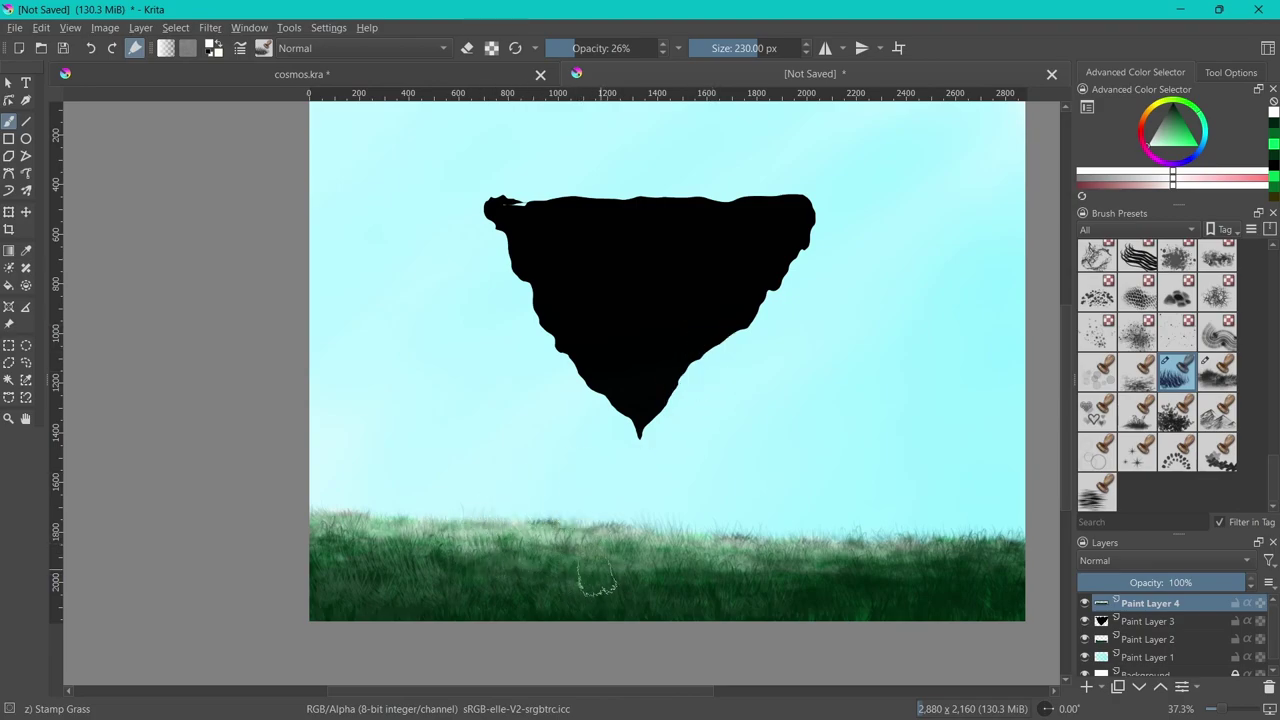
pyautogui.click(8, 380)
# On Paint Layer 3, paint dark olive yellow Dry Bristles strokes over the island
pyautogui.click(1148, 621)
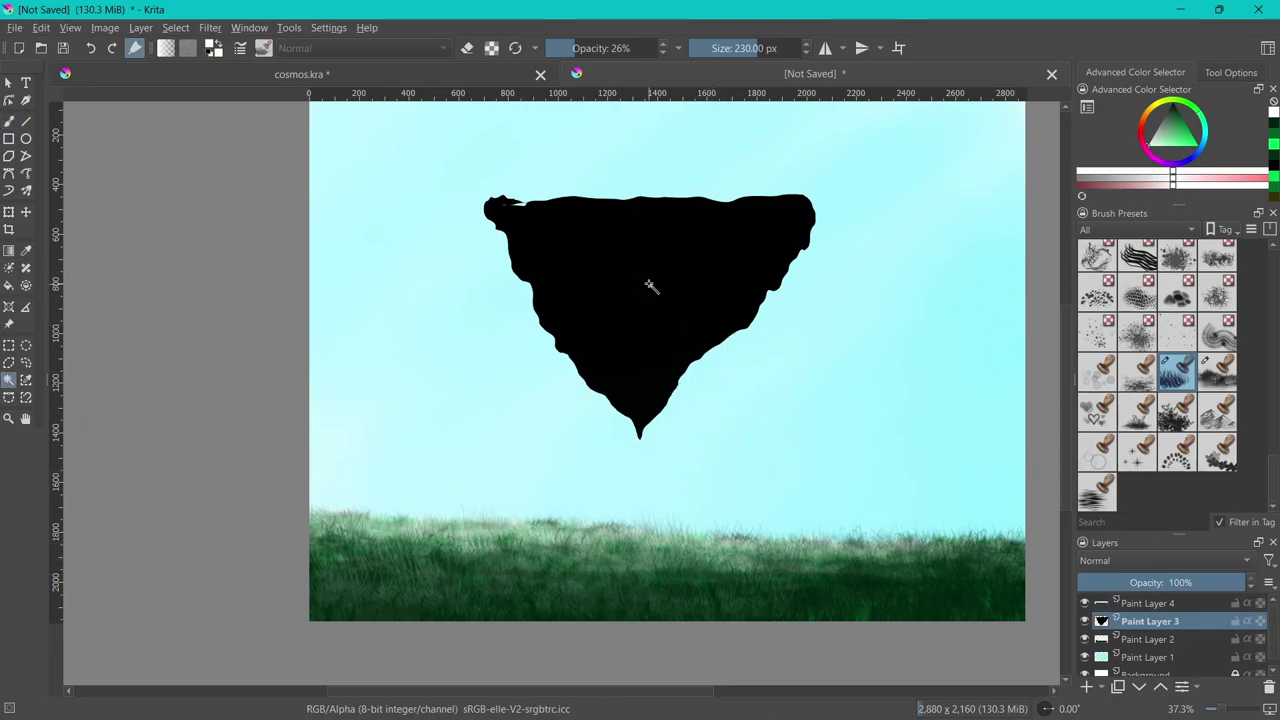
pyautogui.moveTo(1272, 385); pyautogui.dragTo(1272, 263)
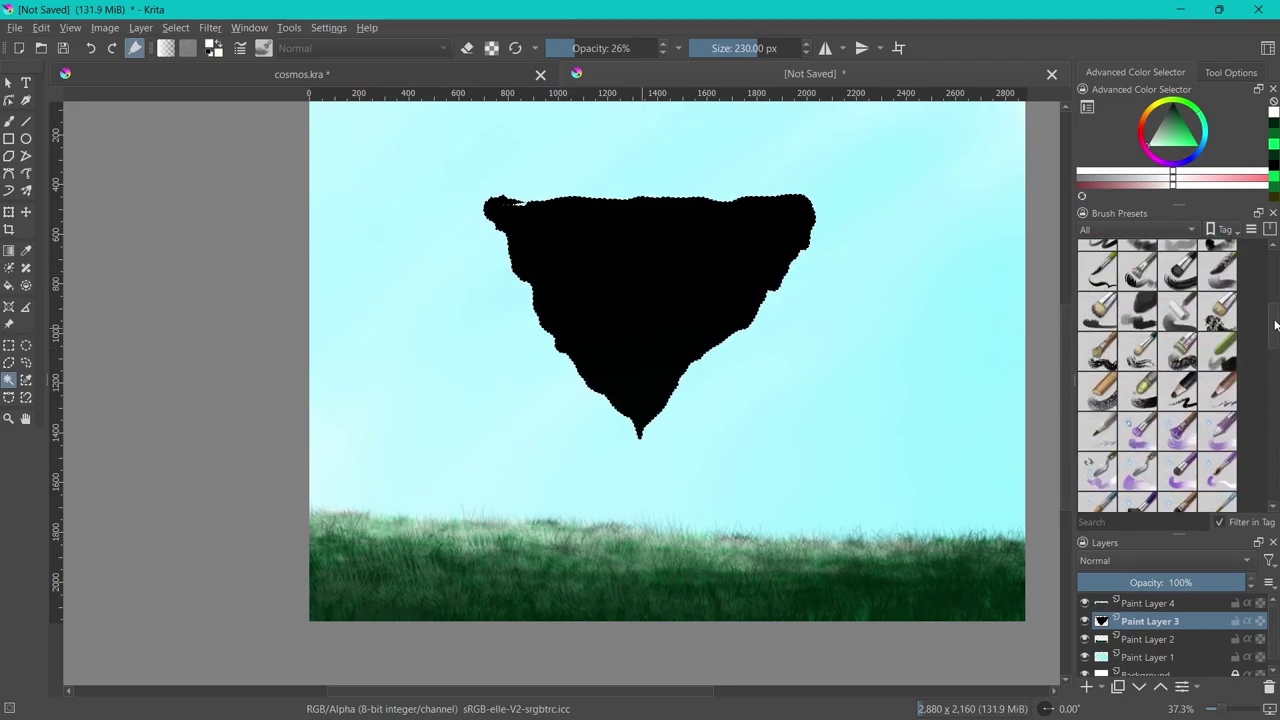
pyautogui.scroll(-3, 1229, 345)
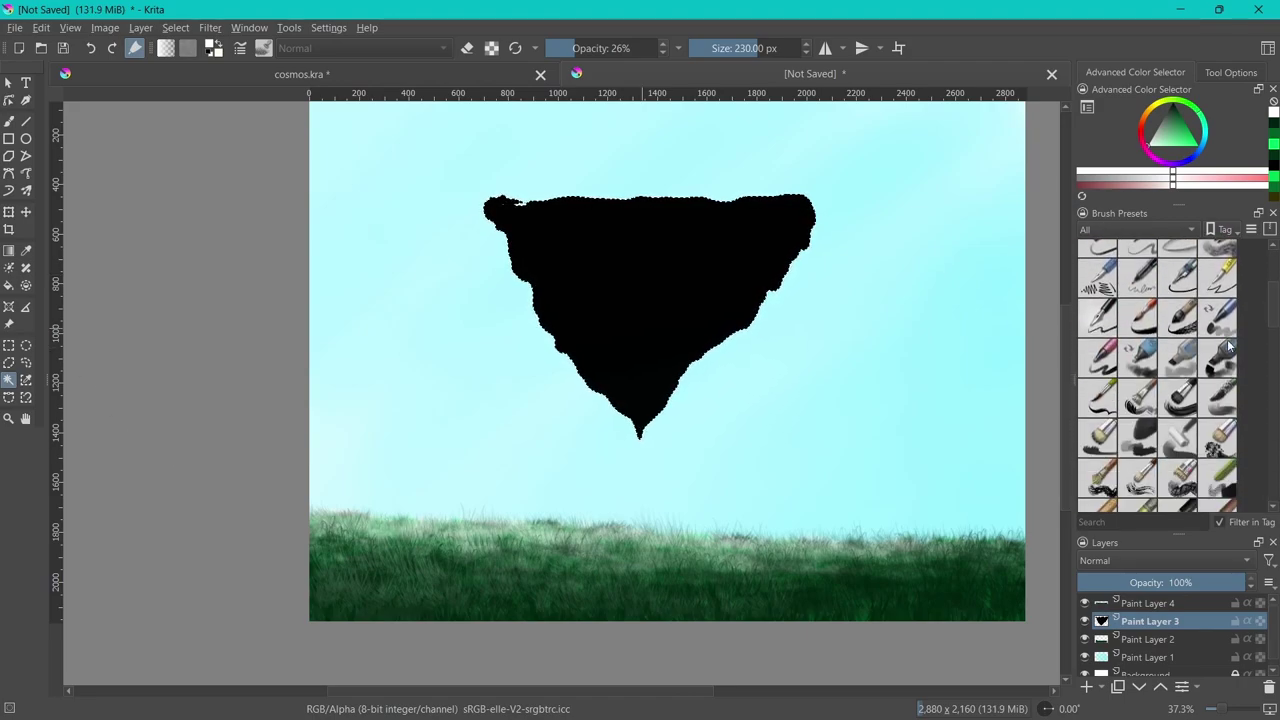
pyautogui.click(1220, 434)
pyautogui.moveTo(1160, 132); pyautogui.dragTo(1178, 116)
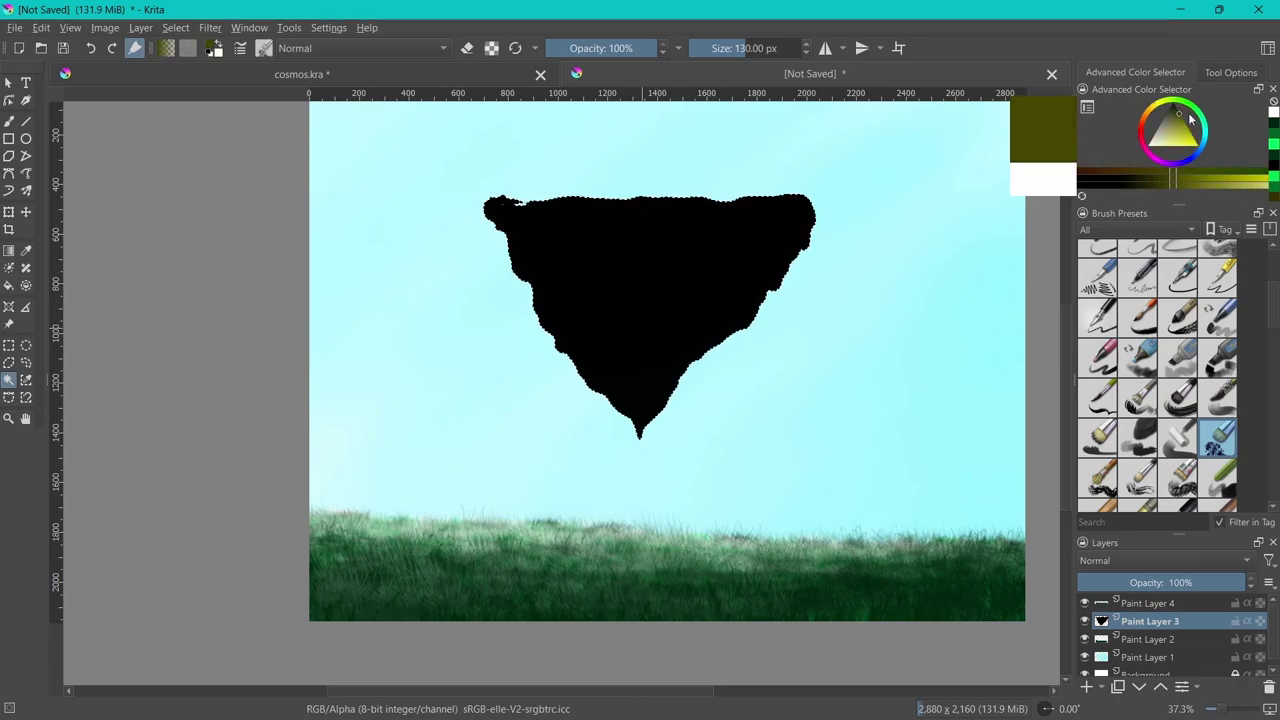
pyautogui.click(9, 121)
pyautogui.moveTo(645, 380)
pyautogui.mouseDown()
pyautogui.moveTo(743, 309)
pyautogui.moveTo(686, 363)
pyautogui.moveTo(806, 217)
pyautogui.moveTo(766, 214)
pyautogui.moveTo(631, 320)
pyautogui.moveTo(624, 382)
pyautogui.moveTo(686, 249)
pyautogui.moveTo(660, 206)
pyautogui.moveTo(749, 194)
pyautogui.moveTo(723, 224)
pyautogui.moveTo(757, 277)
pyautogui.moveTo(651, 309)
pyautogui.moveTo(660, 363)
pyautogui.moveTo(622, 391)
pyautogui.moveTo(537, 294)
pyautogui.moveTo(534, 251)
pyautogui.moveTo(551, 337)
pyautogui.moveTo(583, 205)
pyautogui.moveTo(594, 214)
pyautogui.moveTo(577, 337)
pyautogui.moveTo(577, 263)
pyautogui.mouseUp()
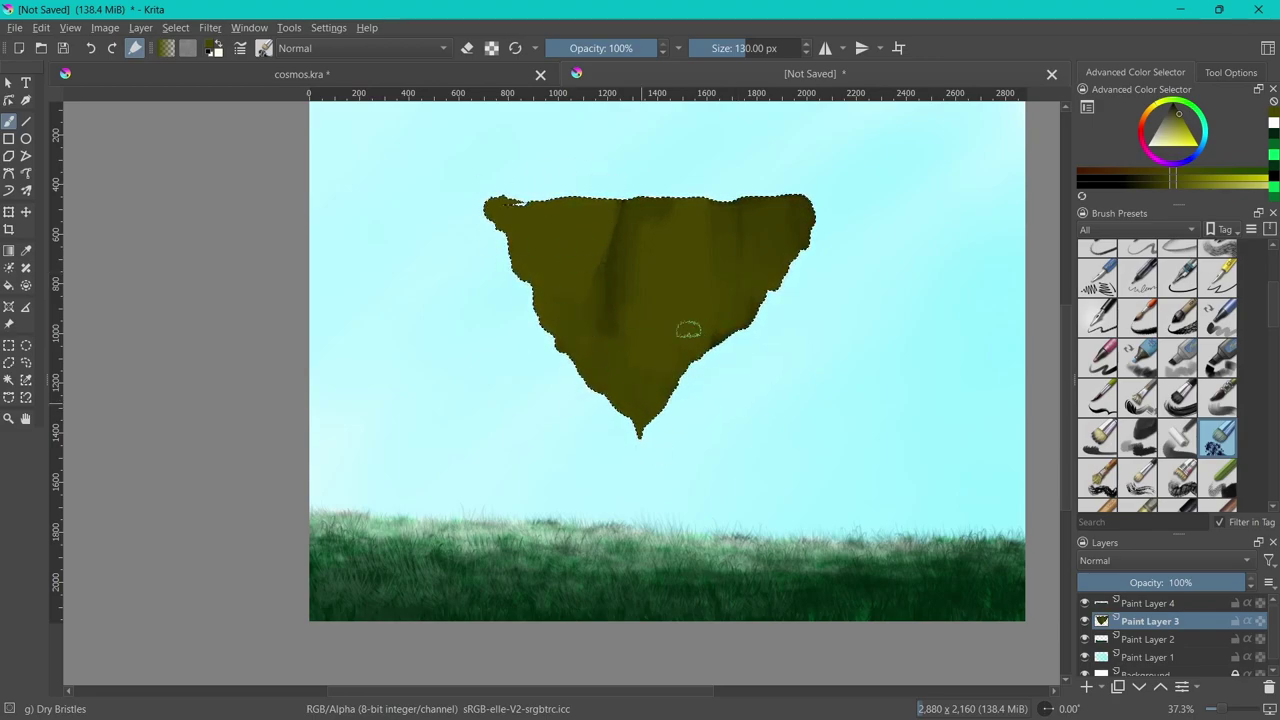
# Paint brighter yellow bristle strokes over the island's upper-left, centre and top edge
pyautogui.click(1186, 130)
pyautogui.moveTo(580, 251)
pyautogui.mouseDown()
pyautogui.moveTo(530, 240)
pyautogui.moveTo(550, 290)
pyautogui.moveTo(550, 235)
pyautogui.moveTo(590, 290)
pyautogui.moveTo(540, 235)
pyautogui.moveTo(584, 263)
pyautogui.moveTo(600, 235)
pyautogui.moveTo(585, 350)
pyautogui.moveTo(605, 230)
pyautogui.moveTo(581, 192)
pyautogui.moveTo(612, 330)
pyautogui.moveTo(634, 246)
pyautogui.moveTo(663, 251)
pyautogui.moveTo(695, 234)
pyautogui.moveTo(640, 345)
pyautogui.moveTo(680, 244)
pyautogui.moveTo(630, 300)
pyautogui.moveTo(697, 249)
pyautogui.moveTo(590, 305)
pyautogui.moveTo(656, 235)
pyautogui.moveTo(623, 277)
pyautogui.moveTo(613, 248)
pyautogui.moveTo(700, 290)
pyautogui.moveTo(748, 223)
pyautogui.moveTo(661, 225)
pyautogui.moveTo(640, 370)
pyautogui.moveTo(686, 371)
pyautogui.moveTo(760, 205)
pyautogui.moveTo(724, 310)
pyautogui.moveTo(670, 340)
pyautogui.moveTo(580, 328)
pyautogui.mouseUp()
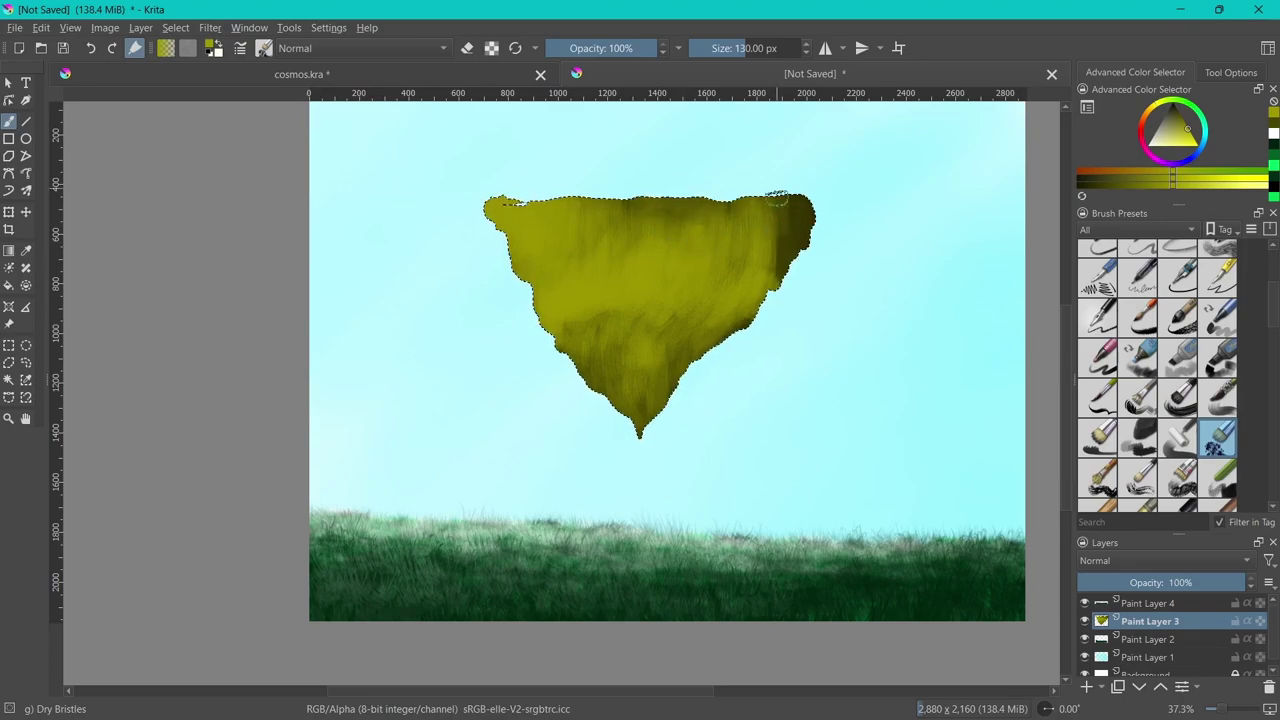
pyautogui.moveTo(1183, 124); pyautogui.dragTo(1196, 143)
pyautogui.moveTo(492, 251)
pyautogui.mouseDown()
pyautogui.moveTo(500, 206)
pyautogui.moveTo(520, 205)
pyautogui.mouseUp()
pyautogui.moveTo(566, 246)
pyautogui.mouseDown()
pyautogui.moveTo(586, 200)
pyautogui.moveTo(563, 249)
pyautogui.moveTo(551, 243)
pyautogui.moveTo(594, 258)
pyautogui.moveTo(557, 277)
pyautogui.moveTo(590, 280)
pyautogui.moveTo(563, 289)
pyautogui.moveTo(566, 310)
pyautogui.moveTo(640, 240)
pyautogui.moveTo(660, 245)
pyautogui.moveTo(594, 298)
pyautogui.moveTo(666, 251)
pyautogui.moveTo(703, 263)
pyautogui.moveTo(651, 220)
pyautogui.moveTo(737, 263)
pyautogui.moveTo(580, 345)
pyautogui.moveTo(606, 297)
pyautogui.moveTo(570, 346)
pyautogui.mouseUp()
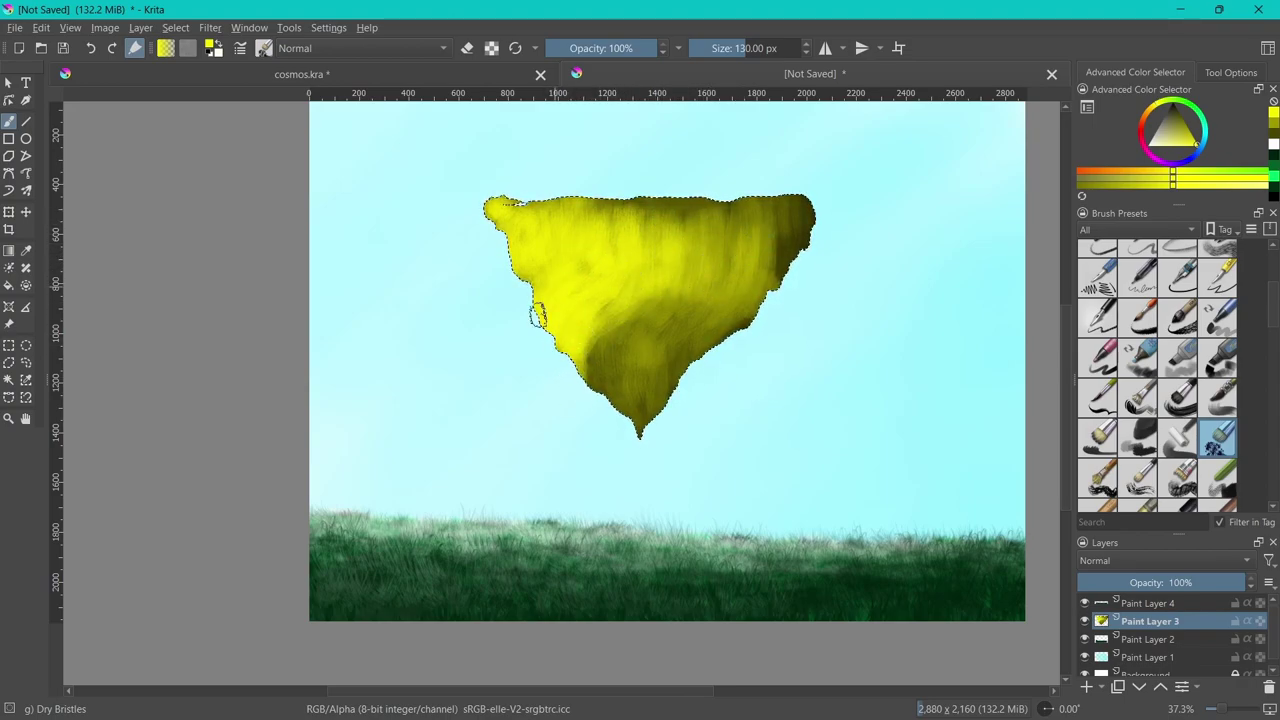
pyautogui.moveTo(505, 210)
pyautogui.mouseDown()
pyautogui.moveTo(577, 263)
pyautogui.moveTo(682, 236)
pyautogui.mouseUp()
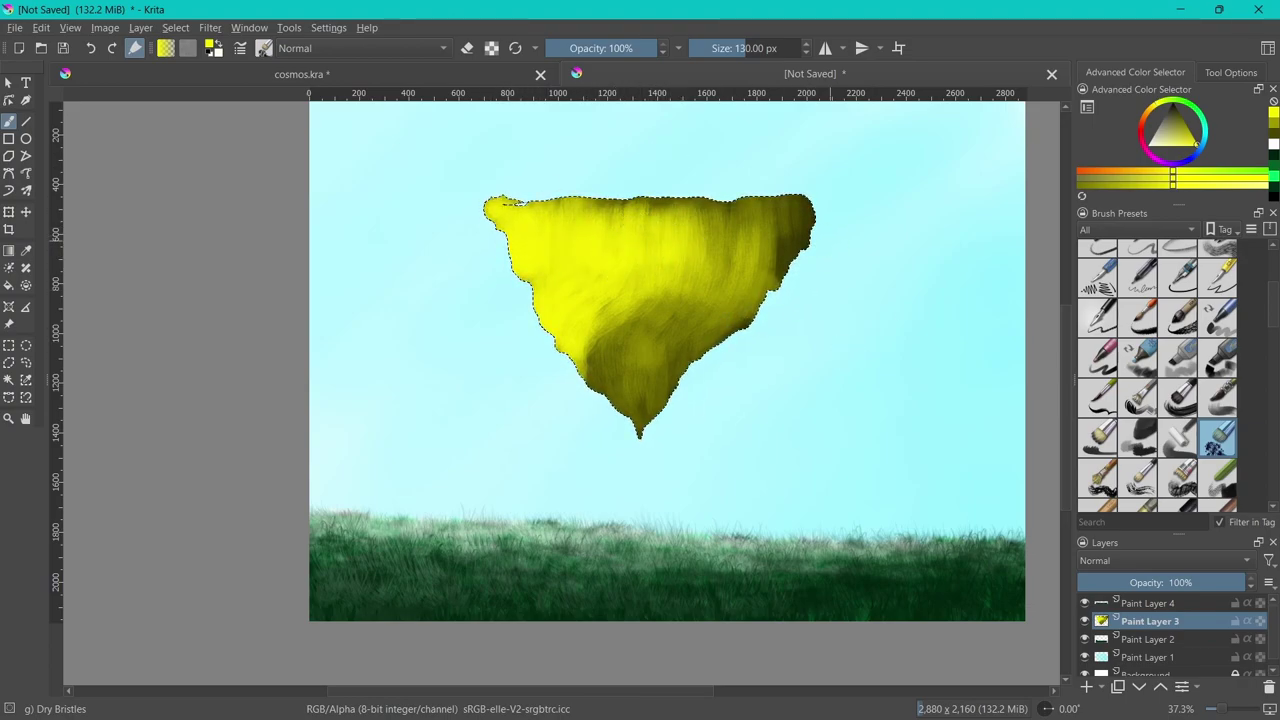
# Swap to the dark colour and paint near-black bristle shadow across the island's lower half
pyautogui.press('x')
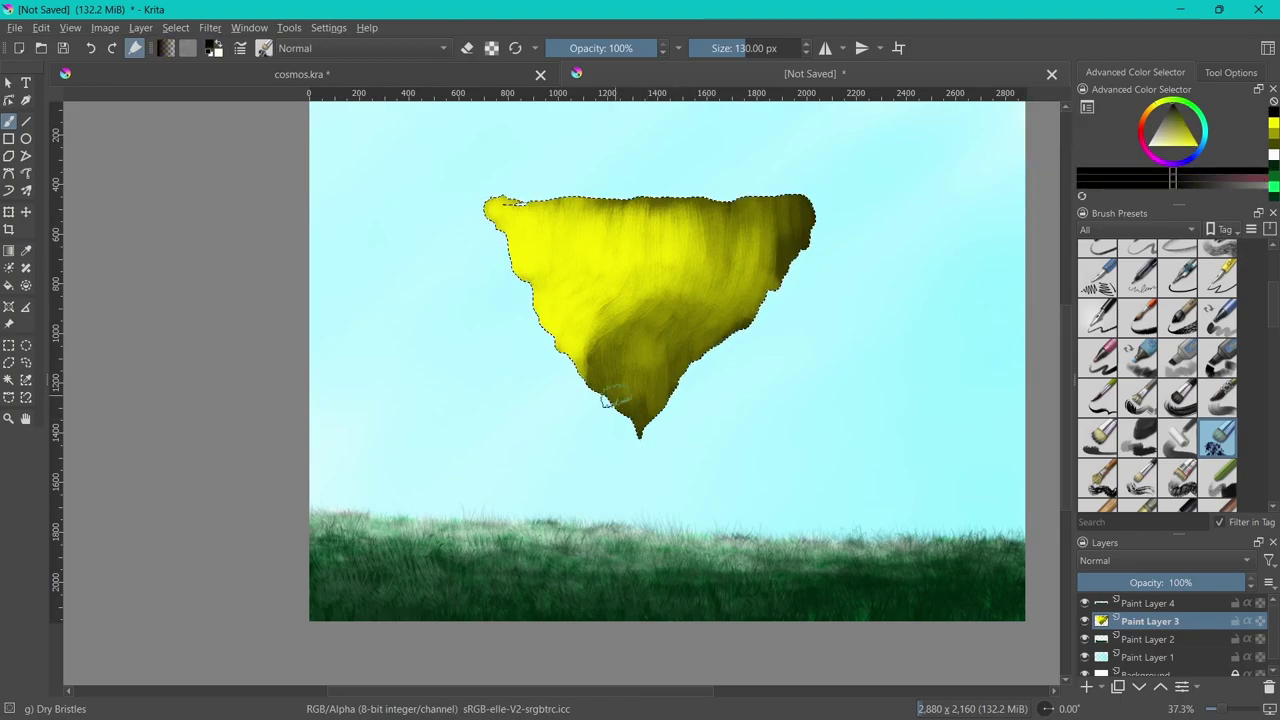
pyautogui.moveTo(600, 348)
pyautogui.mouseDown()
pyautogui.moveTo(623, 294)
pyautogui.moveTo(686, 263)
pyautogui.moveTo(640, 357)
pyautogui.mouseUp()
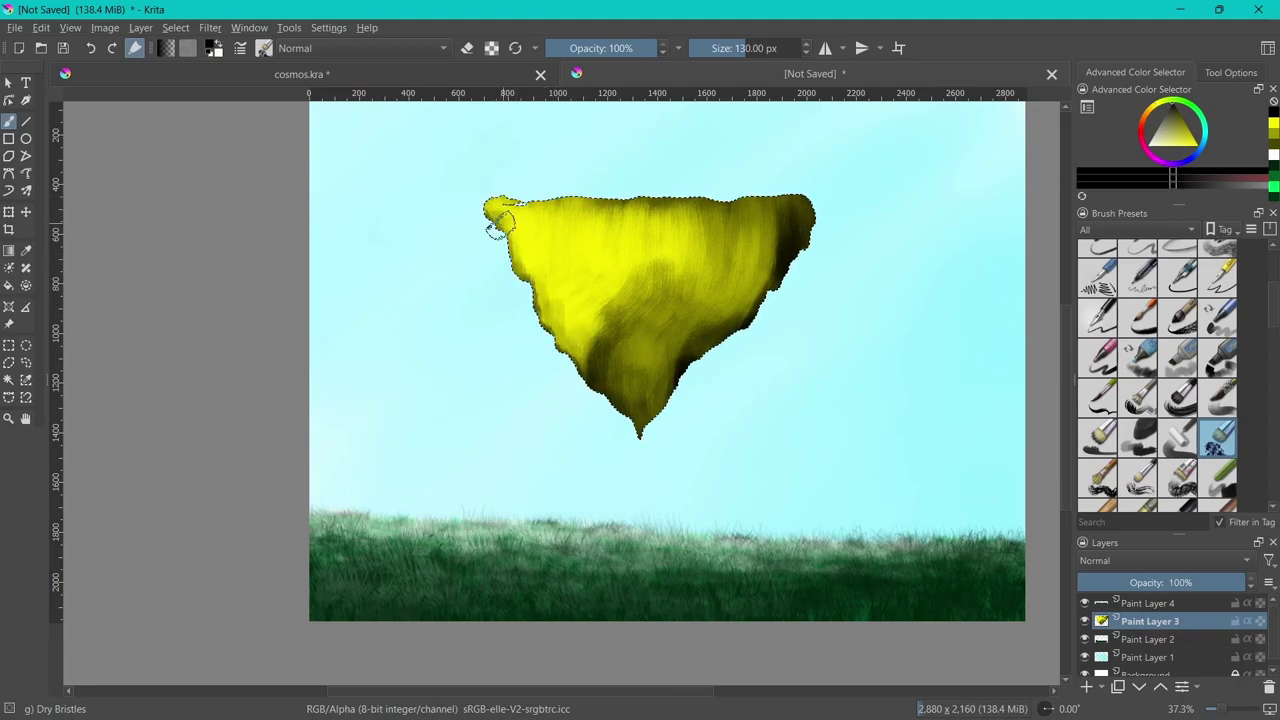
pyautogui.moveTo(585, 373); pyautogui.dragTo(612, 278)
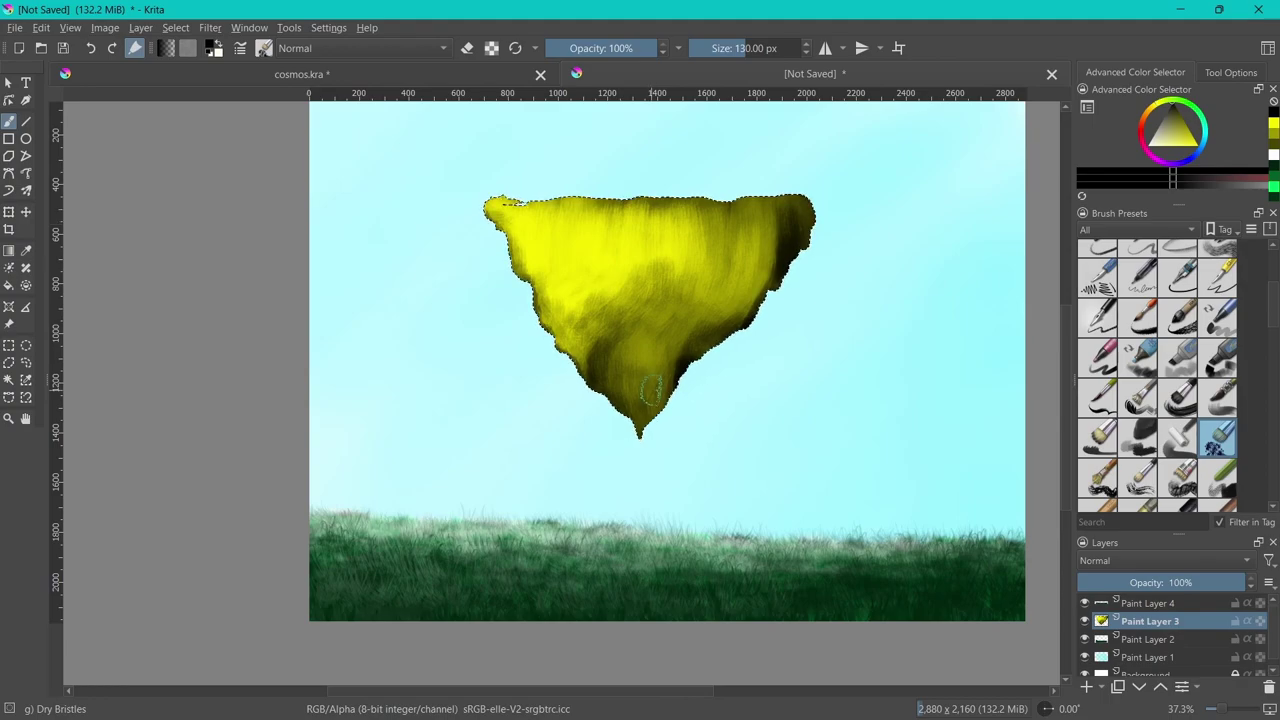
pyautogui.moveTo(651, 388)
pyautogui.mouseDown()
pyautogui.moveTo(571, 314)
pyautogui.moveTo(571, 325)
pyautogui.moveTo(592, 255)
pyautogui.moveTo(537, 229)
pyautogui.moveTo(566, 246)
pyautogui.moveTo(594, 240)
pyautogui.moveTo(549, 256)
pyautogui.moveTo(590, 240)
pyautogui.moveTo(608, 286)
pyautogui.moveTo(650, 235)
pyautogui.moveTo(702, 266)
pyautogui.moveTo(614, 233)
pyautogui.mouseUp()
pyautogui.moveTo(522, 308)
pyautogui.mouseDown()
pyautogui.moveTo(557, 277)
pyautogui.moveTo(663, 237)
pyautogui.moveTo(650, 362)
pyautogui.moveTo(615, 368)
pyautogui.moveTo(666, 366)
pyautogui.moveTo(612, 355)
pyautogui.moveTo(631, 332)
pyautogui.moveTo(650, 350)
pyautogui.moveTo(623, 349)
pyautogui.moveTo(650, 325)
pyautogui.moveTo(610, 320)
pyautogui.moveTo(674, 331)
pyautogui.moveTo(755, 315)
pyautogui.mouseUp()
pyautogui.moveTo(607, 311)
pyautogui.mouseDown()
pyautogui.moveTo(694, 327)
pyautogui.moveTo(600, 335)
pyautogui.moveTo(599, 394)
pyautogui.mouseUp()
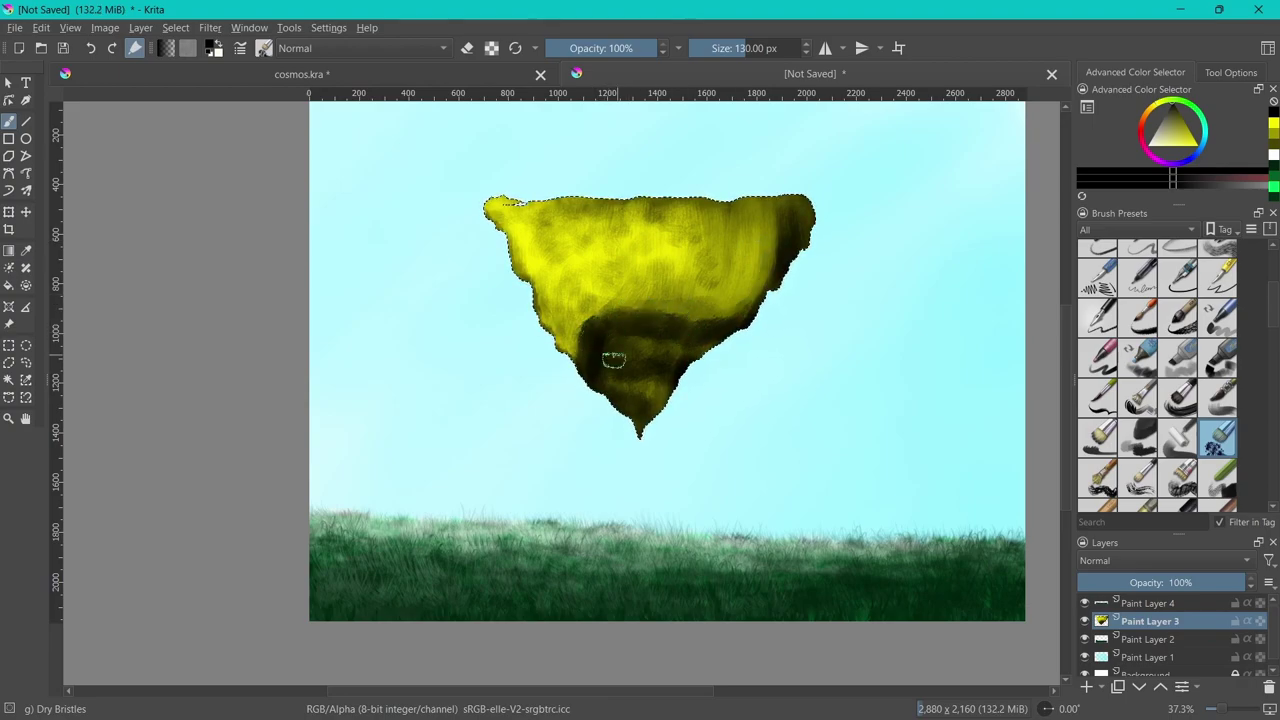
pyautogui.moveTo(603, 330)
pyautogui.mouseDown()
pyautogui.moveTo(700, 318)
pyautogui.moveTo(767, 286)
pyautogui.mouseUp()
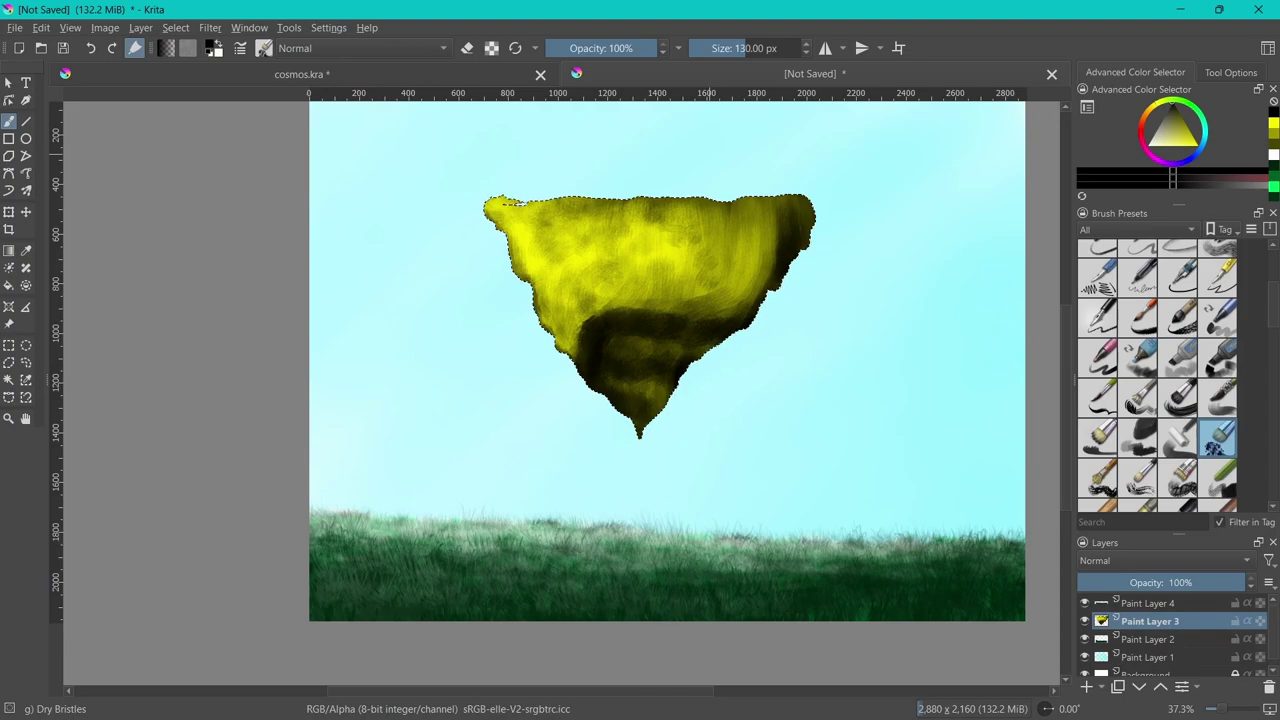
pyautogui.scroll(5, 1175, 350)
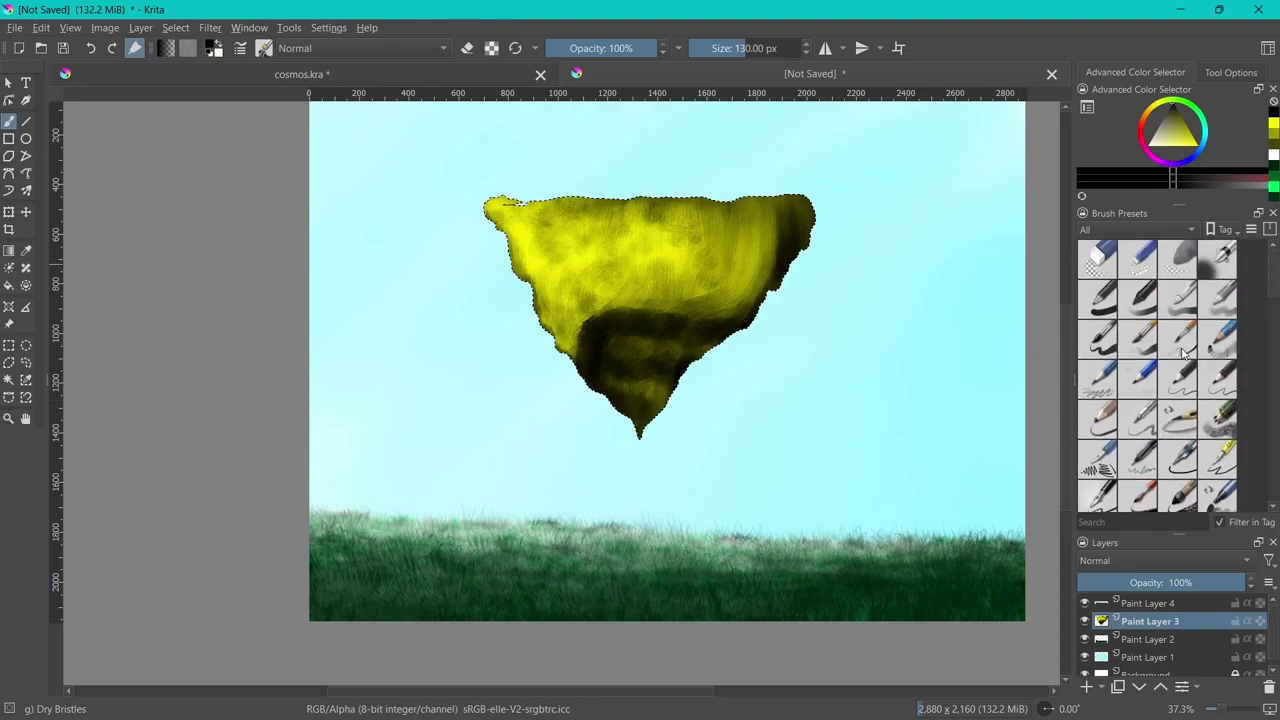
# With Pencil 1 Sketch, draw fine dark crack marks in the underside shadow and along the right edge
pyautogui.click(1217, 338)
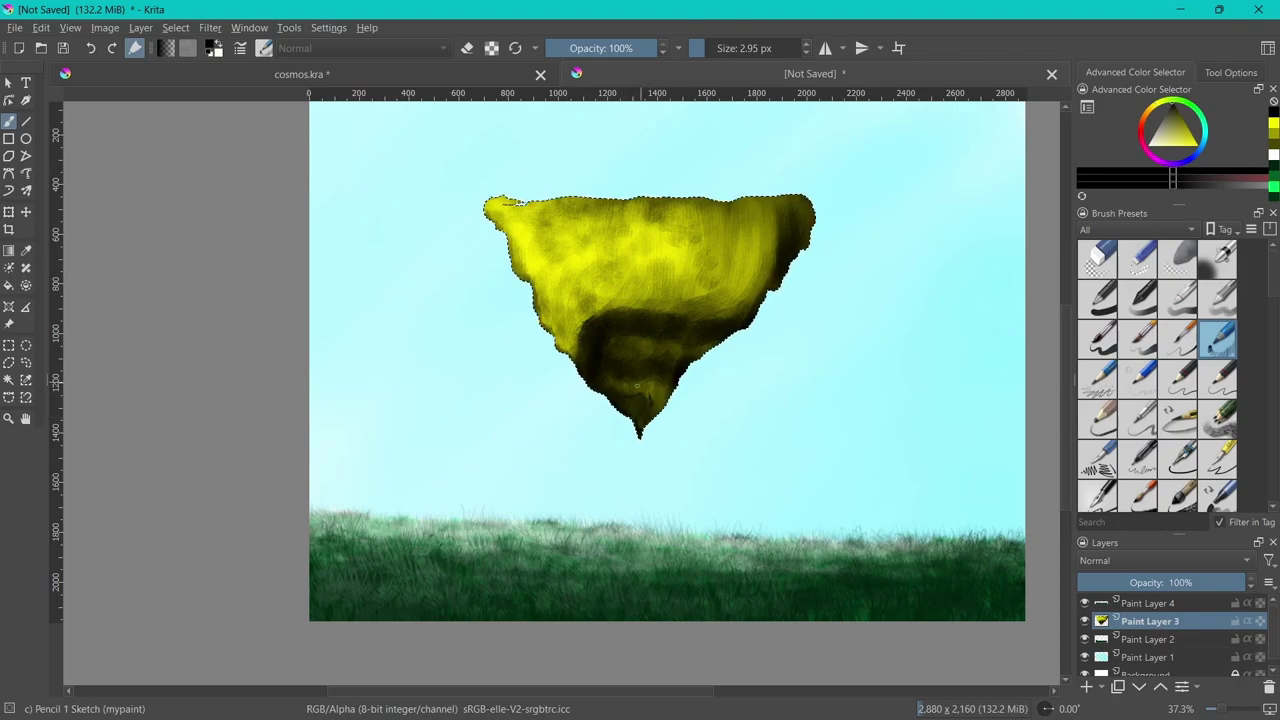
pyautogui.moveTo(610, 379)
pyautogui.mouseDown()
pyautogui.moveTo(672, 385)
pyautogui.moveTo(634, 391)
pyautogui.moveTo(594, 362)
pyautogui.moveTo(642, 407)
pyautogui.mouseUp()
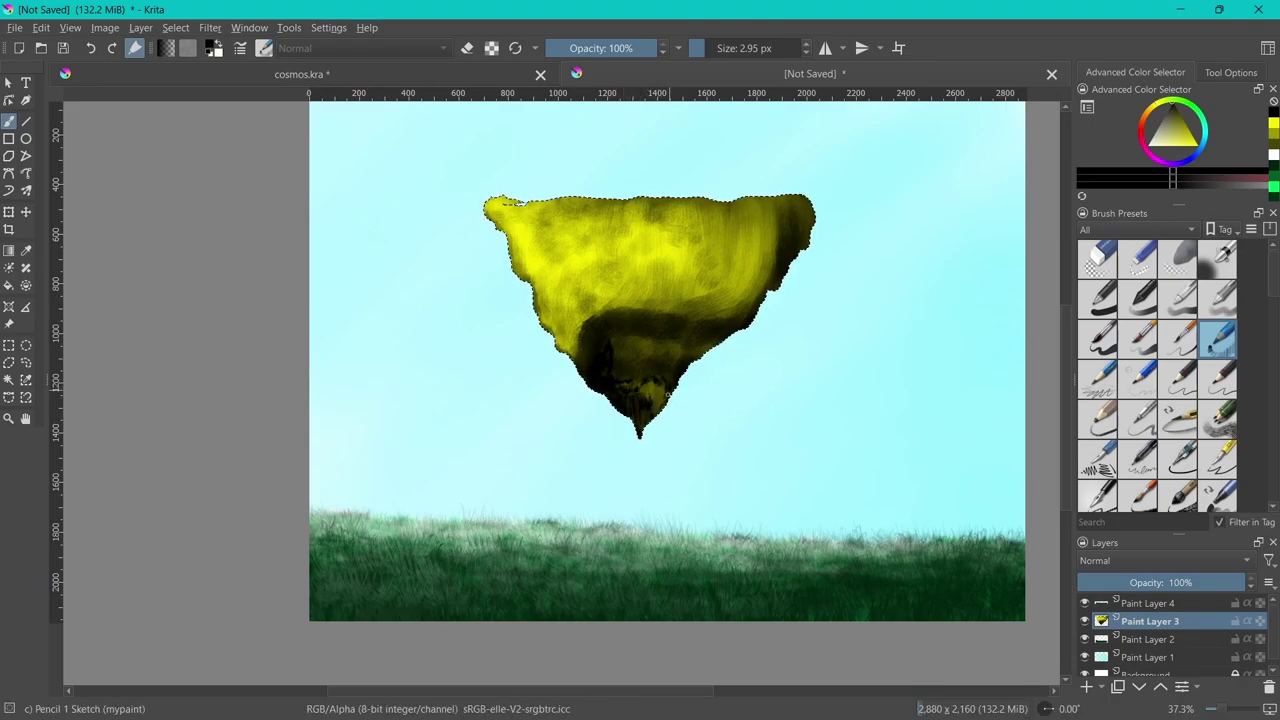
pyautogui.moveTo(618, 378)
pyautogui.mouseDown()
pyautogui.moveTo(648, 337)
pyautogui.moveTo(668, 377)
pyautogui.moveTo(662, 352)
pyautogui.mouseUp()
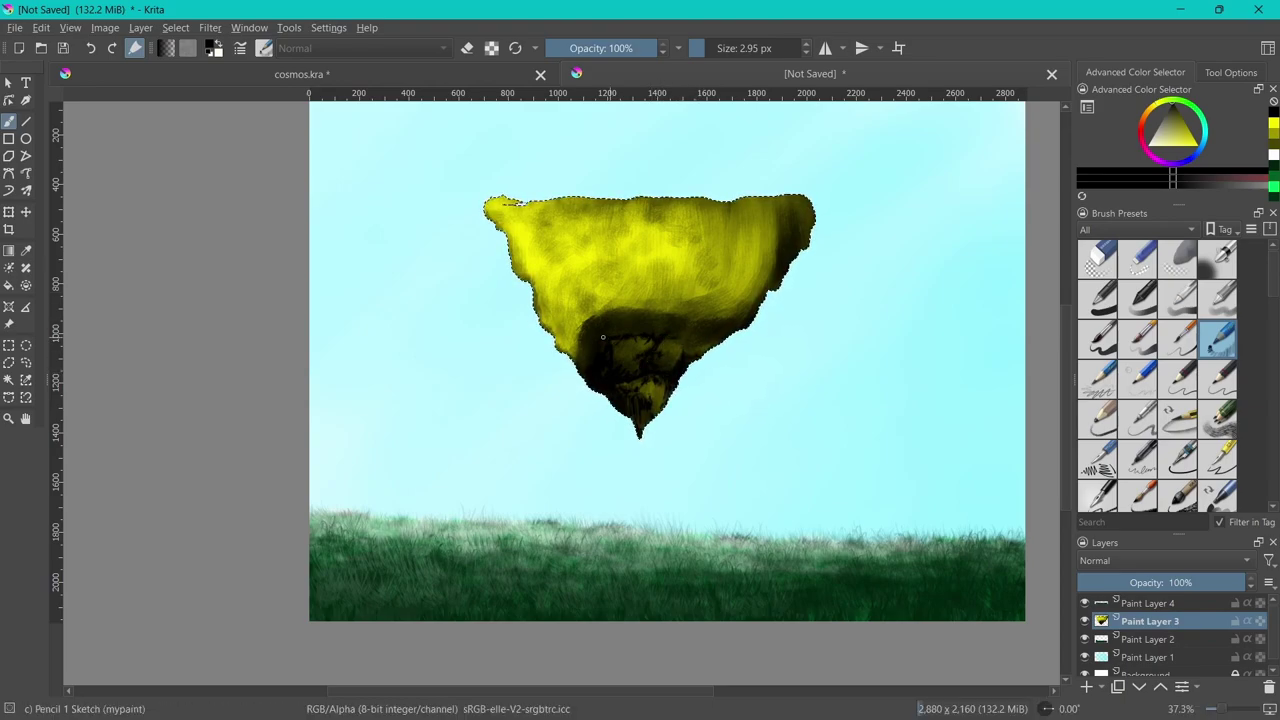
pyautogui.moveTo(592, 330)
pyautogui.mouseDown()
pyautogui.moveTo(578, 324)
pyautogui.moveTo(579, 342)
pyautogui.moveTo(577, 331)
pyautogui.mouseUp()
pyautogui.moveTo(583, 333); pyautogui.dragTo(577, 325)
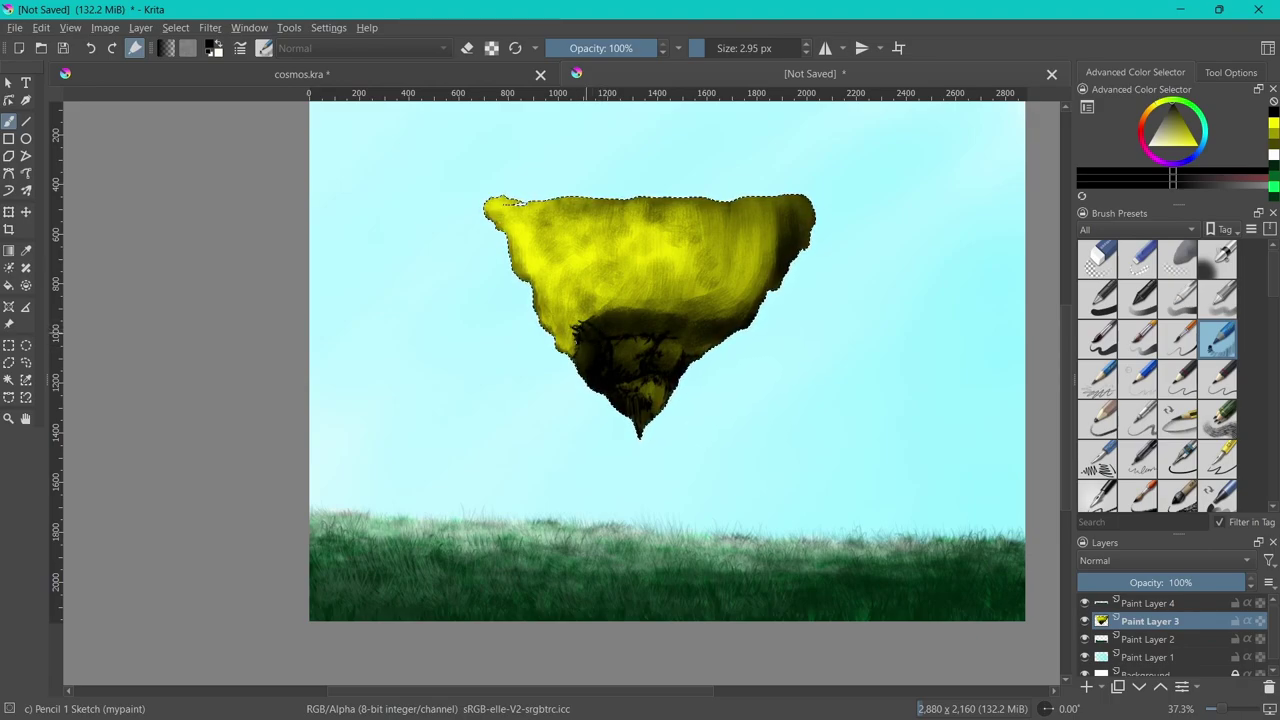
pyautogui.moveTo(805, 210); pyautogui.dragTo(700, 330)
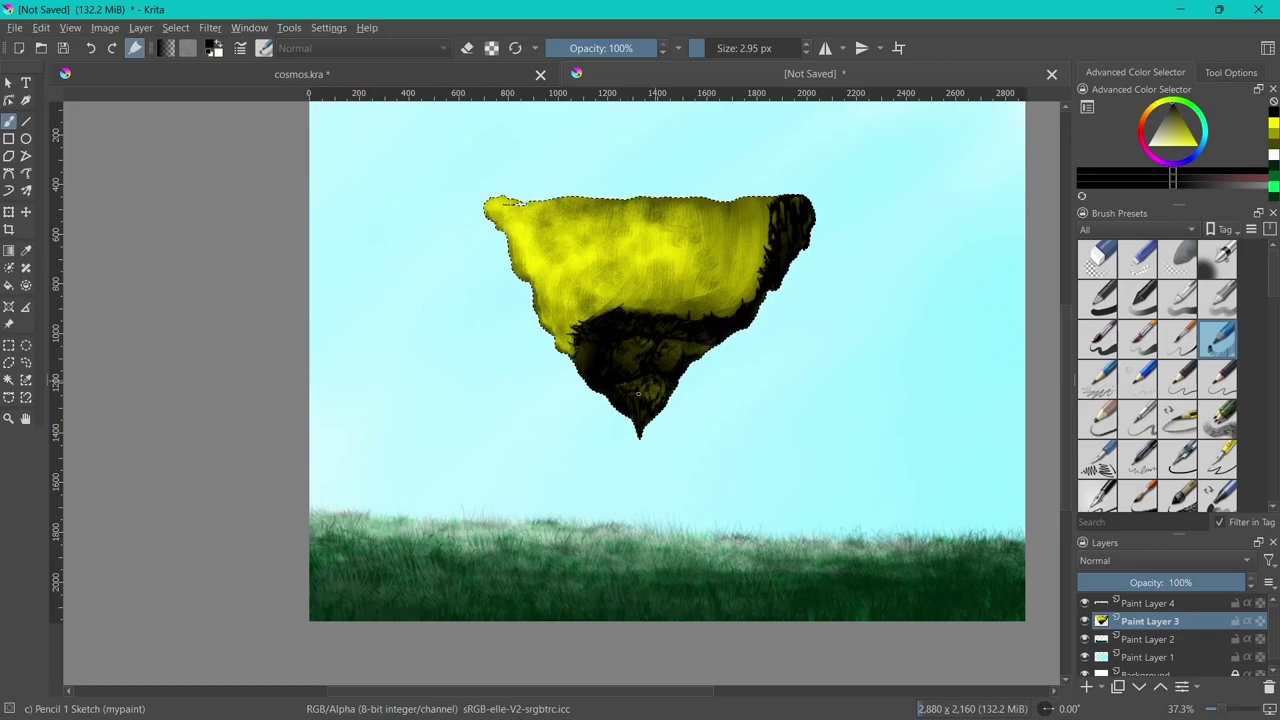
# Sketch dark streaks on the underside and shade the island's left and right yellow areas
pyautogui.moveTo(624, 368)
pyautogui.mouseDown()
pyautogui.moveTo(622, 340)
pyautogui.moveTo(696, 347)
pyautogui.mouseUp()
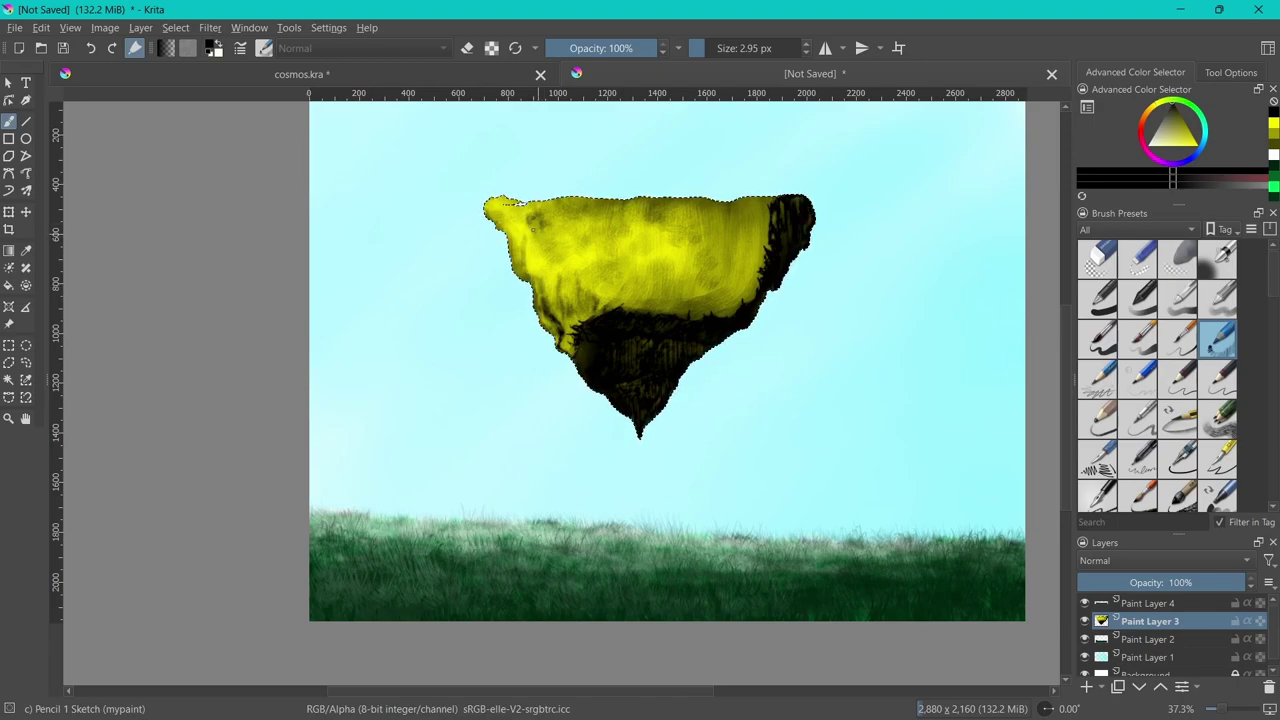
pyautogui.moveTo(534, 250)
pyautogui.mouseDown()
pyautogui.moveTo(546, 252)
pyautogui.moveTo(542, 278)
pyautogui.moveTo(548, 250)
pyautogui.moveTo(536, 240)
pyautogui.moveTo(546, 253)
pyautogui.mouseUp()
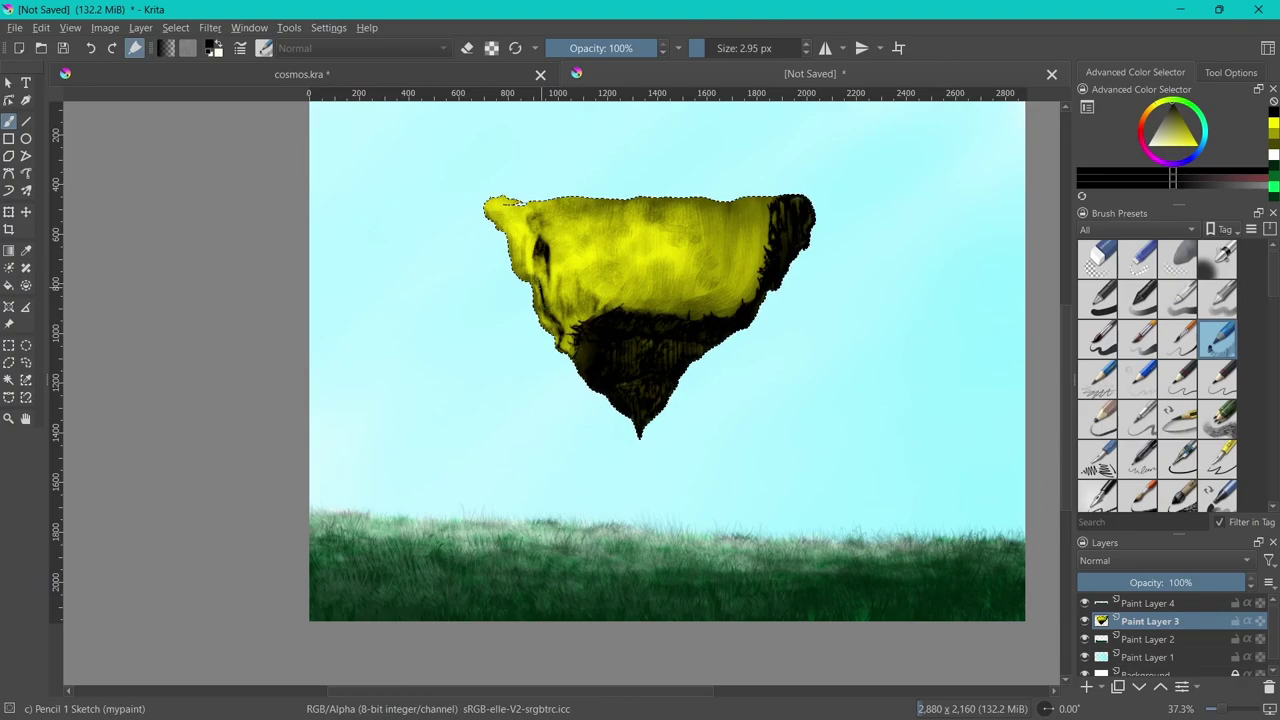
pyautogui.moveTo(547, 302); pyautogui.dragTo(546, 328)
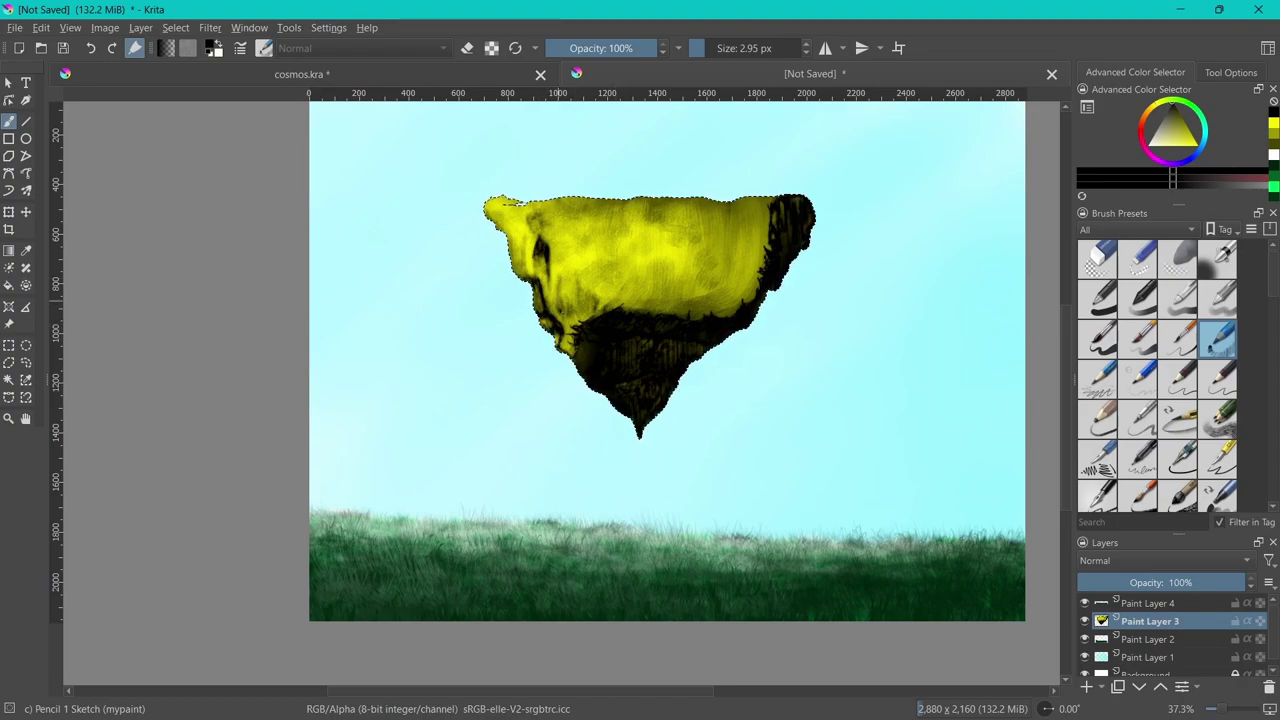
pyautogui.moveTo(576, 308); pyautogui.dragTo(590, 316)
pyautogui.moveTo(558, 268)
pyautogui.mouseDown()
pyautogui.moveTo(570, 312)
pyautogui.moveTo(588, 308)
pyautogui.mouseUp()
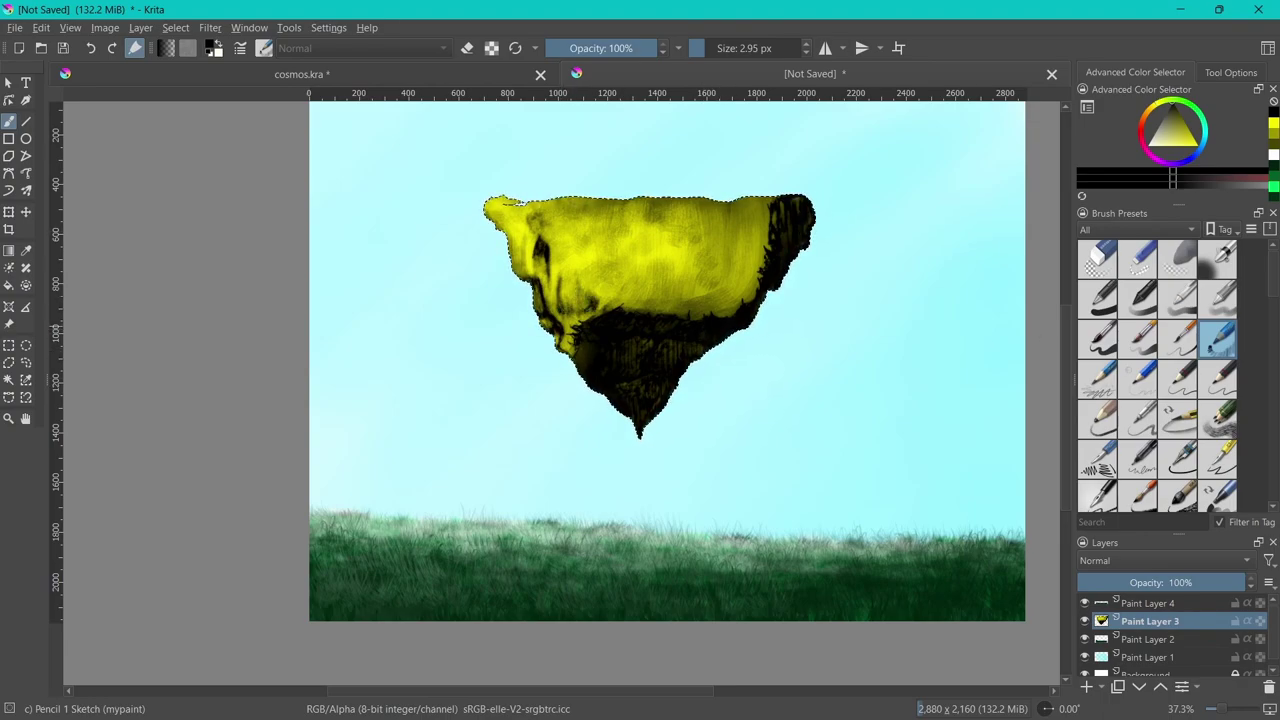
pyautogui.moveTo(532, 224); pyautogui.dragTo(542, 234)
pyautogui.moveTo(722, 248); pyautogui.dragTo(728, 300)
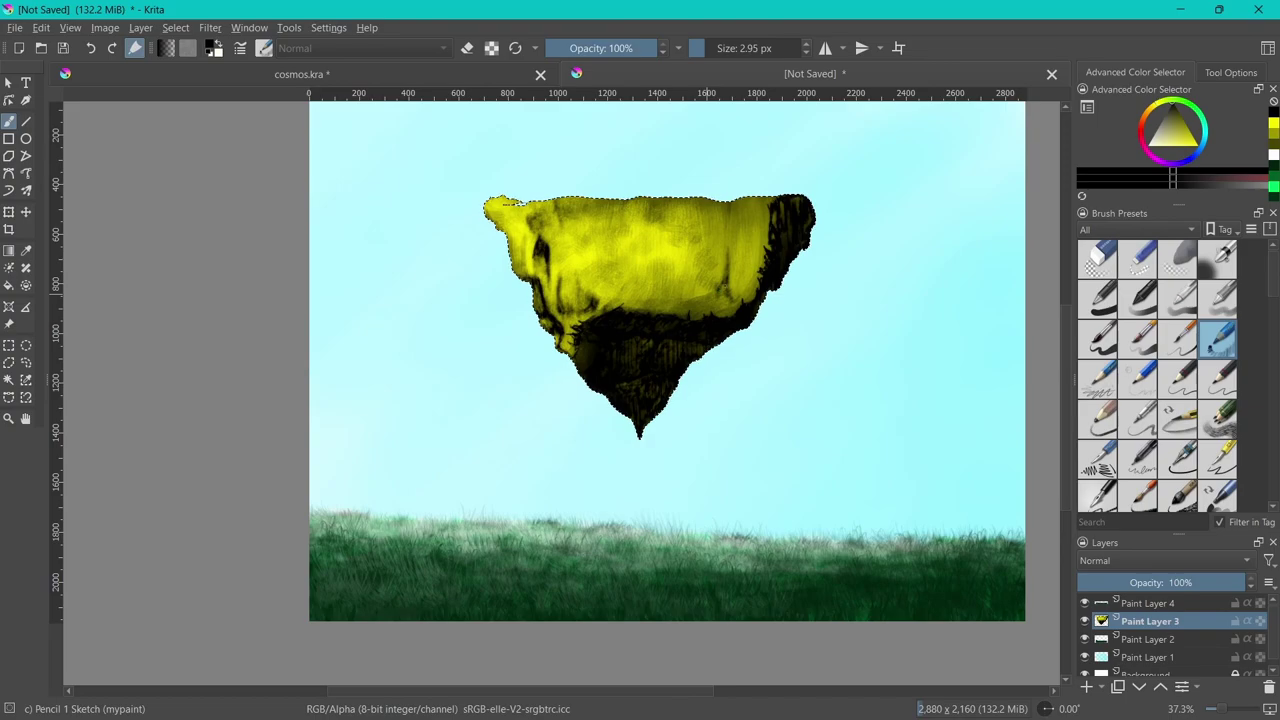
pyautogui.moveTo(748, 226)
pyautogui.mouseDown()
pyautogui.moveTo(736, 246)
pyautogui.moveTo(764, 254)
pyautogui.moveTo(734, 262)
pyautogui.moveTo(732, 238)
pyautogui.moveTo(726, 280)
pyautogui.moveTo(690, 304)
pyautogui.moveTo(724, 290)
pyautogui.moveTo(734, 304)
pyautogui.moveTo(760, 270)
pyautogui.mouseUp()
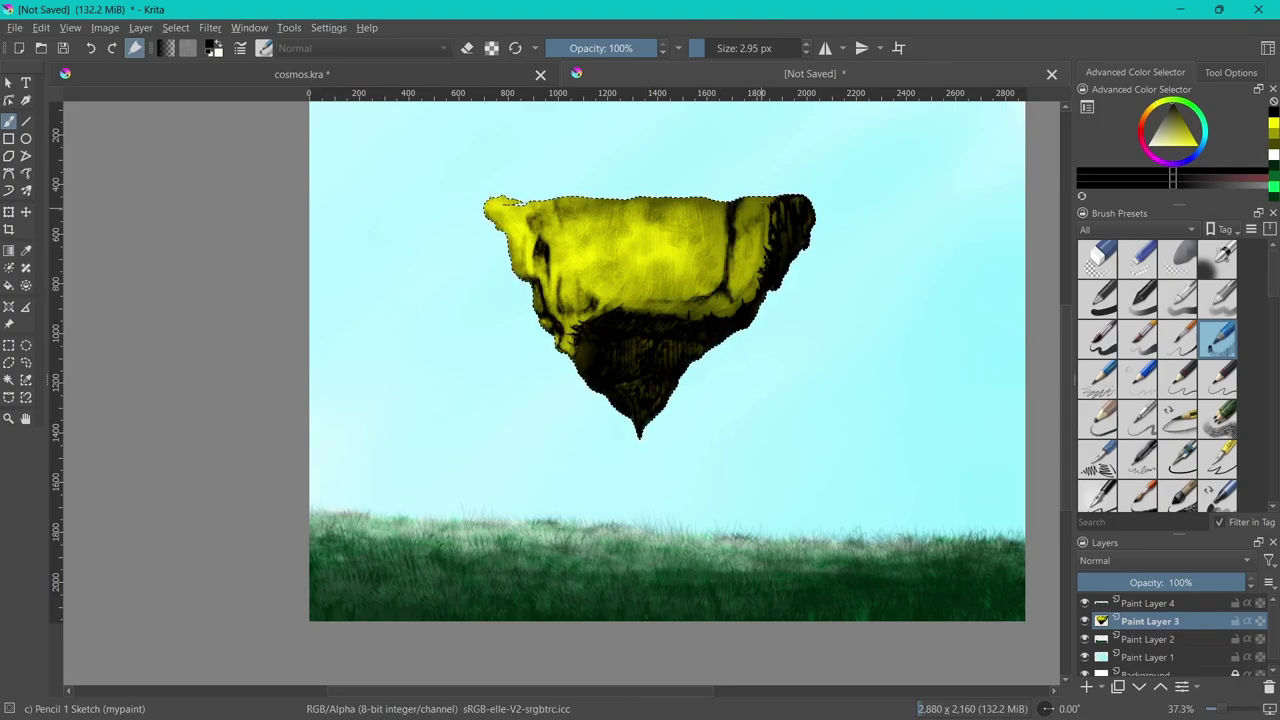
pyautogui.moveTo(766, 226)
pyautogui.mouseDown()
pyautogui.moveTo(730, 316)
pyautogui.moveTo(754, 272)
pyautogui.mouseUp()
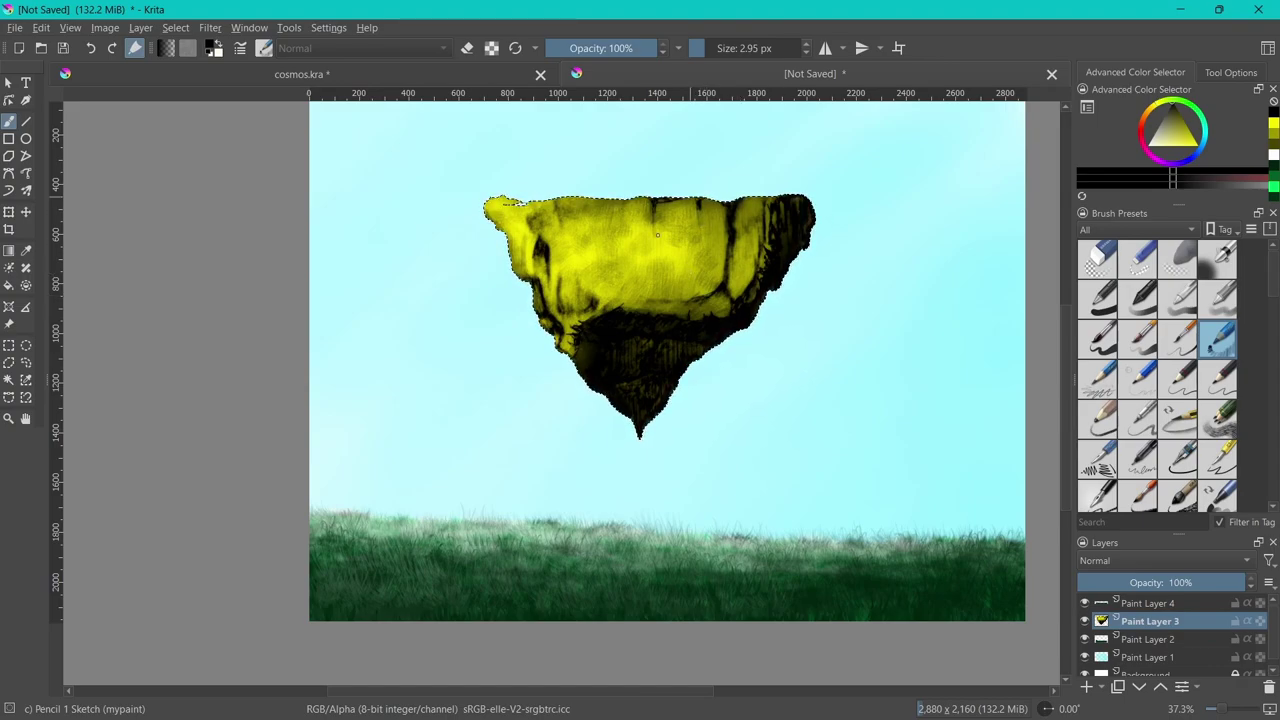
# Hatch dark cracks and crevices across the top and middle of the yellow face
pyautogui.moveTo(623, 204); pyautogui.dragTo(625, 236)
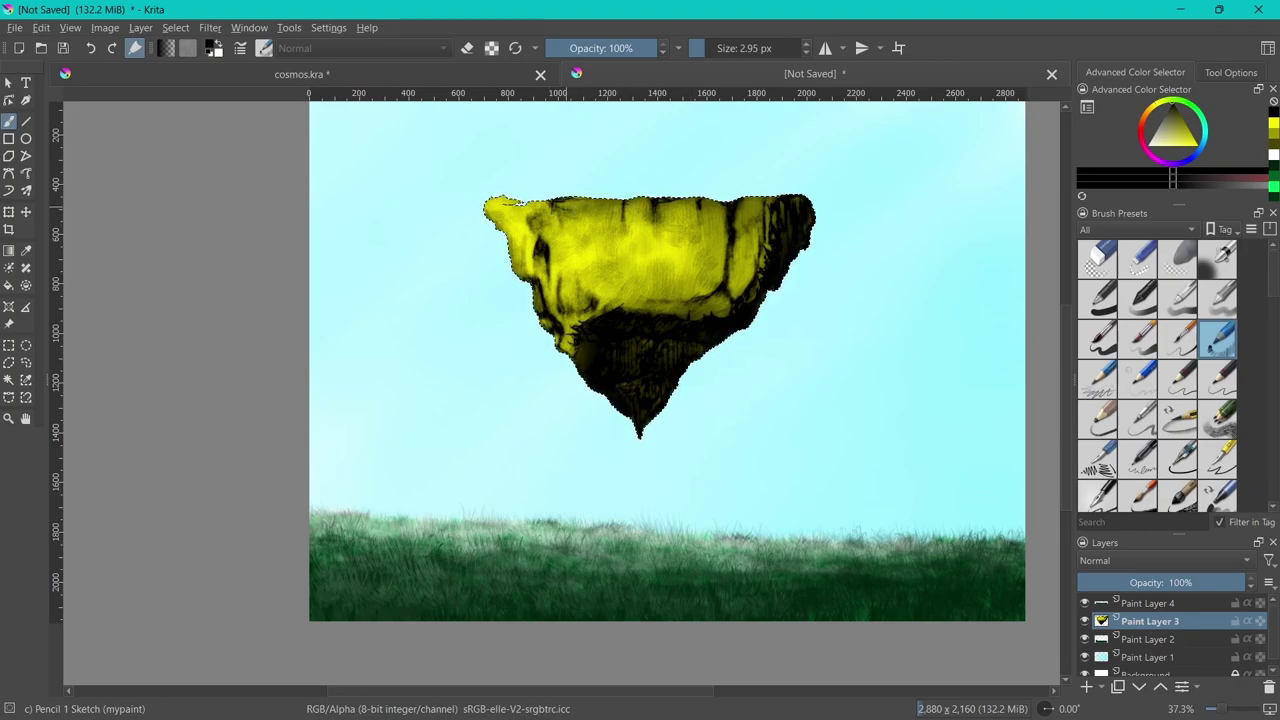
pyautogui.moveTo(559, 224)
pyautogui.mouseDown()
pyautogui.moveTo(559, 240)
pyautogui.moveTo(629, 250)
pyautogui.mouseUp()
pyautogui.moveTo(562, 225); pyautogui.dragTo(567, 237)
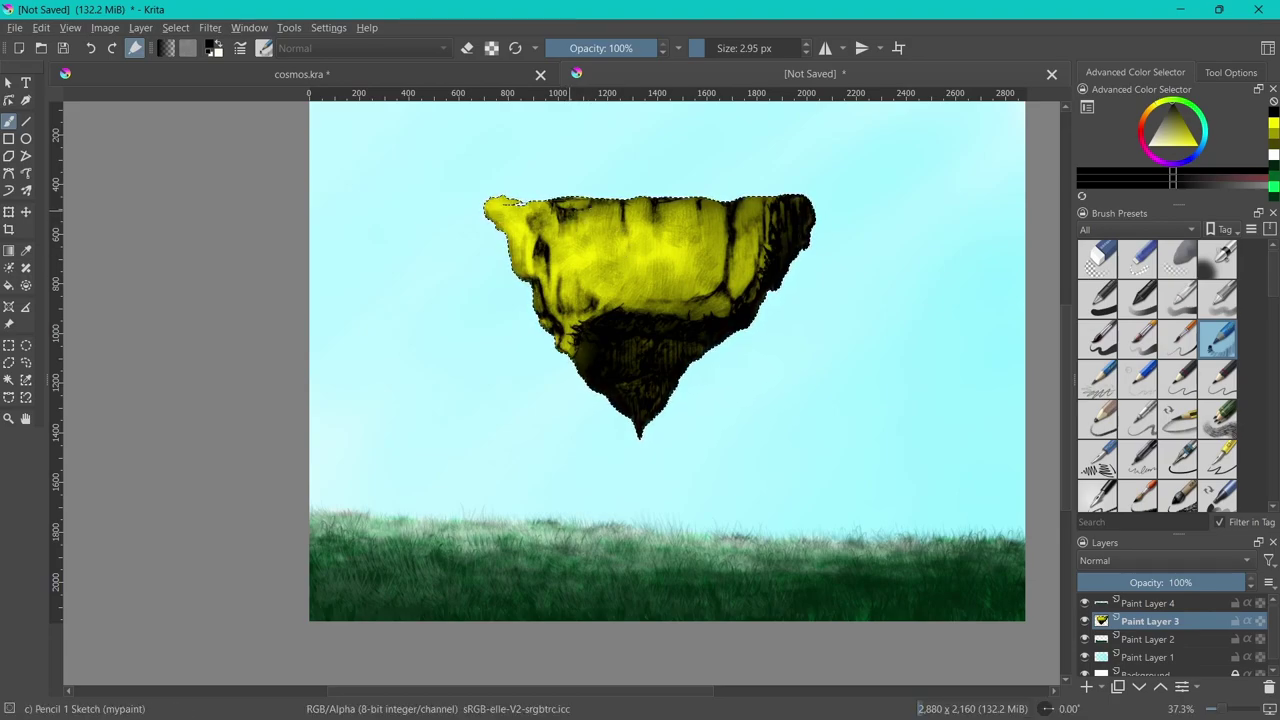
pyautogui.moveTo(563, 225)
pyautogui.mouseDown()
pyautogui.moveTo(557, 283)
pyautogui.moveTo(616, 290)
pyautogui.mouseUp()
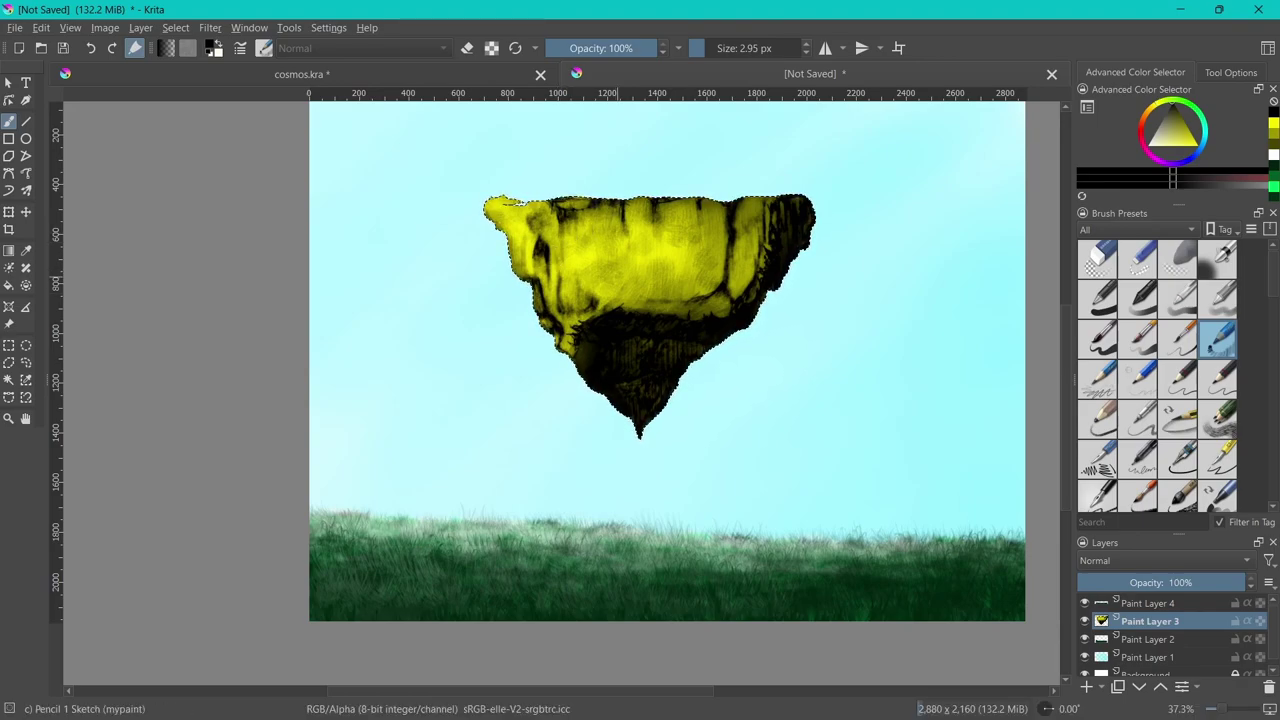
pyautogui.moveTo(580, 240)
pyautogui.mouseDown()
pyautogui.moveTo(584, 262)
pyautogui.moveTo(580, 250)
pyautogui.moveTo(570, 272)
pyautogui.moveTo(600, 282)
pyautogui.mouseUp()
pyautogui.moveTo(700, 266)
pyautogui.mouseDown()
pyautogui.moveTo(700, 242)
pyautogui.moveTo(706, 286)
pyautogui.moveTo(706, 272)
pyautogui.moveTo(690, 278)
pyautogui.moveTo(680, 232)
pyautogui.moveTo(655, 250)
pyautogui.moveTo(670, 226)
pyautogui.moveTo(668, 254)
pyautogui.moveTo(690, 246)
pyautogui.mouseUp()
pyautogui.moveTo(566, 272); pyautogui.dragTo(584, 286)
pyautogui.moveTo(584, 242)
pyautogui.mouseDown()
pyautogui.moveTo(594, 272)
pyautogui.moveTo(622, 266)
pyautogui.moveTo(612, 282)
pyautogui.moveTo(642, 290)
pyautogui.moveTo(580, 306)
pyautogui.mouseUp()
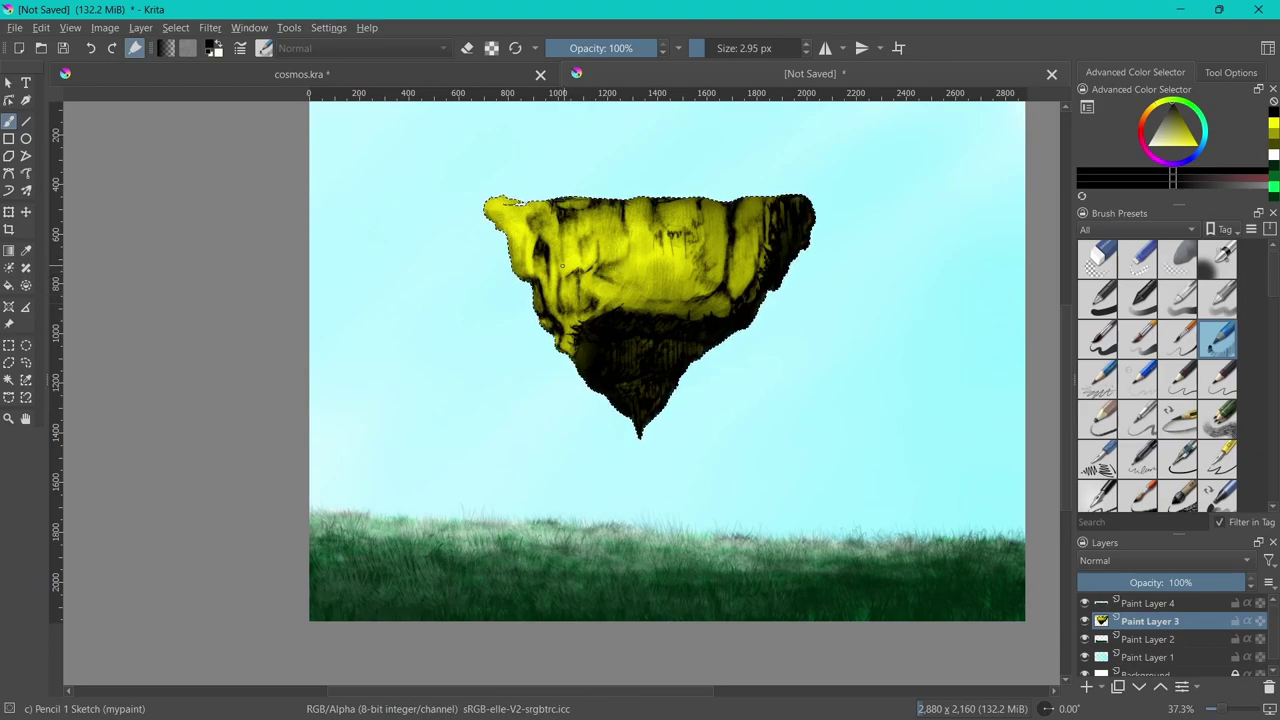
# Add dark crack and shading strokes across the island's centre, upper face and left edge
pyautogui.moveTo(564, 238)
pyautogui.mouseDown()
pyautogui.moveTo(562, 272)
pyautogui.moveTo(590, 234)
pyautogui.moveTo(632, 226)
pyautogui.mouseUp()
pyautogui.moveTo(616, 276)
pyautogui.mouseDown()
pyautogui.moveTo(646, 292)
pyautogui.moveTo(652, 266)
pyautogui.moveTo(676, 294)
pyautogui.moveTo(670, 276)
pyautogui.moveTo(674, 290)
pyautogui.moveTo(646, 286)
pyautogui.moveTo(672, 298)
pyautogui.mouseUp()
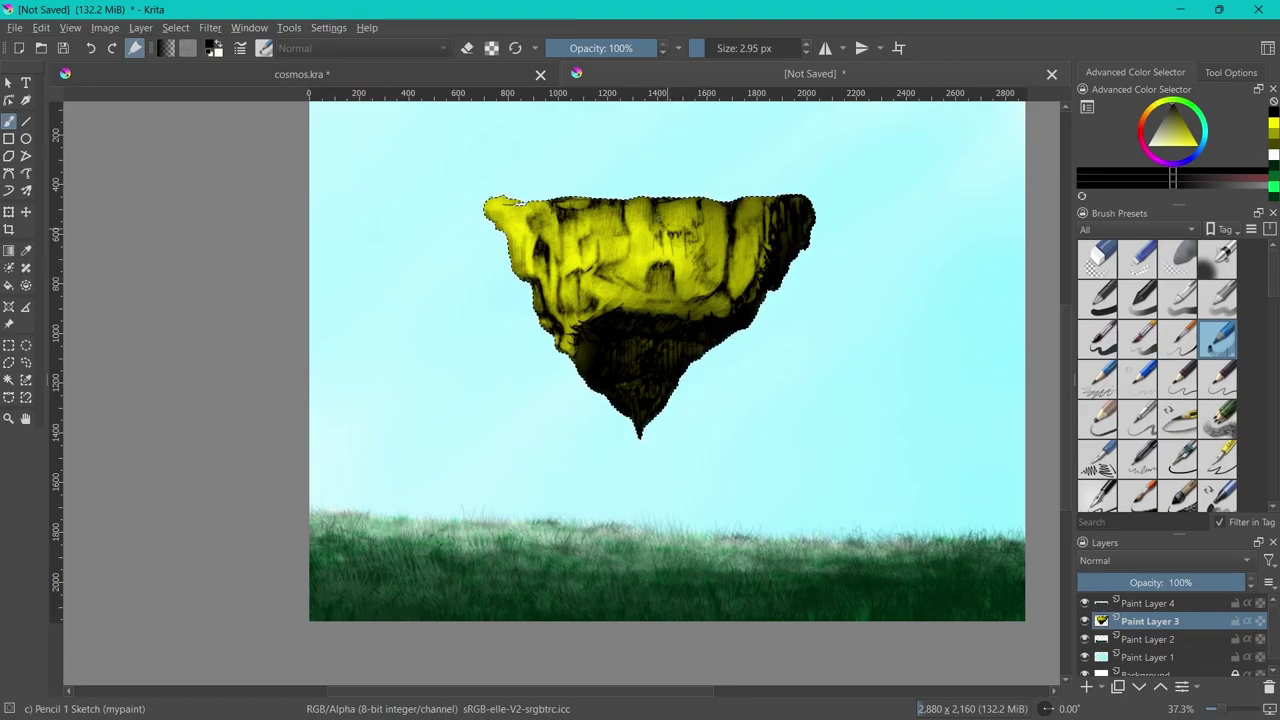
pyautogui.moveTo(660, 226); pyautogui.dragTo(652, 254)
pyautogui.moveTo(735, 225); pyautogui.dragTo(745, 248)
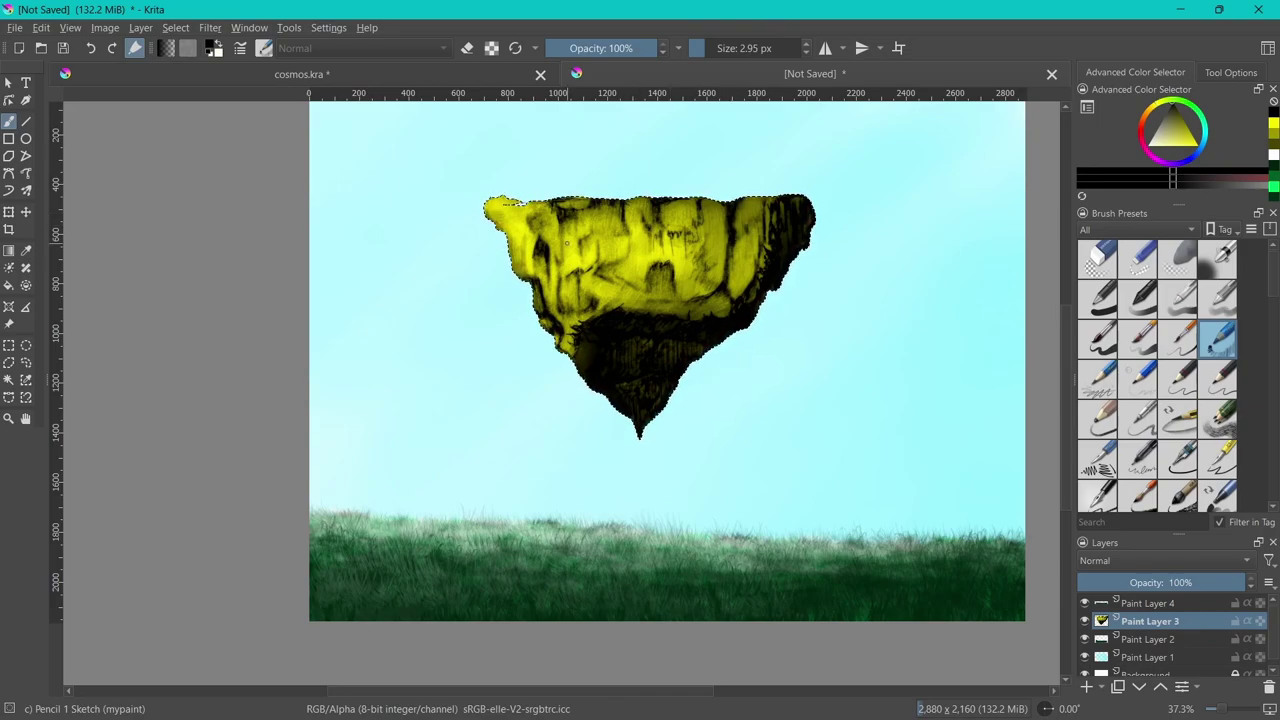
pyautogui.moveTo(606, 246); pyautogui.dragTo(614, 257)
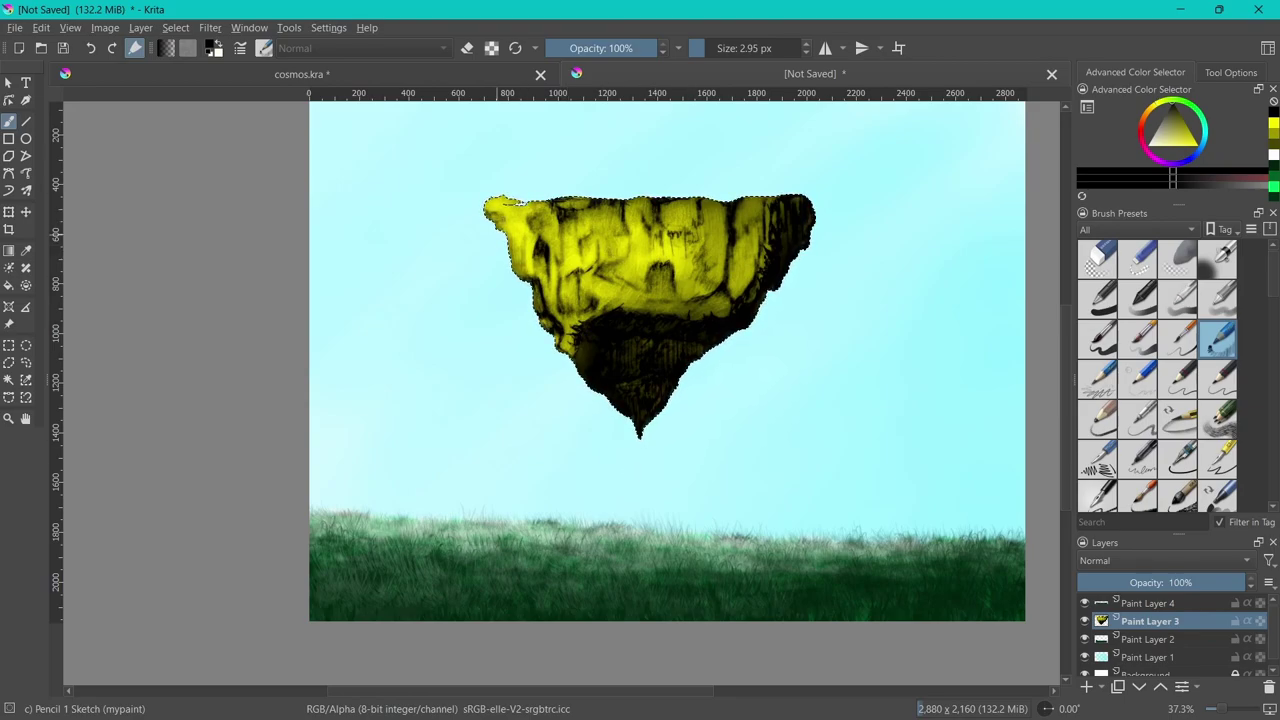
pyautogui.moveTo(514, 234)
pyautogui.mouseDown()
pyautogui.moveTo(528, 255)
pyautogui.moveTo(520, 240)
pyautogui.mouseUp()
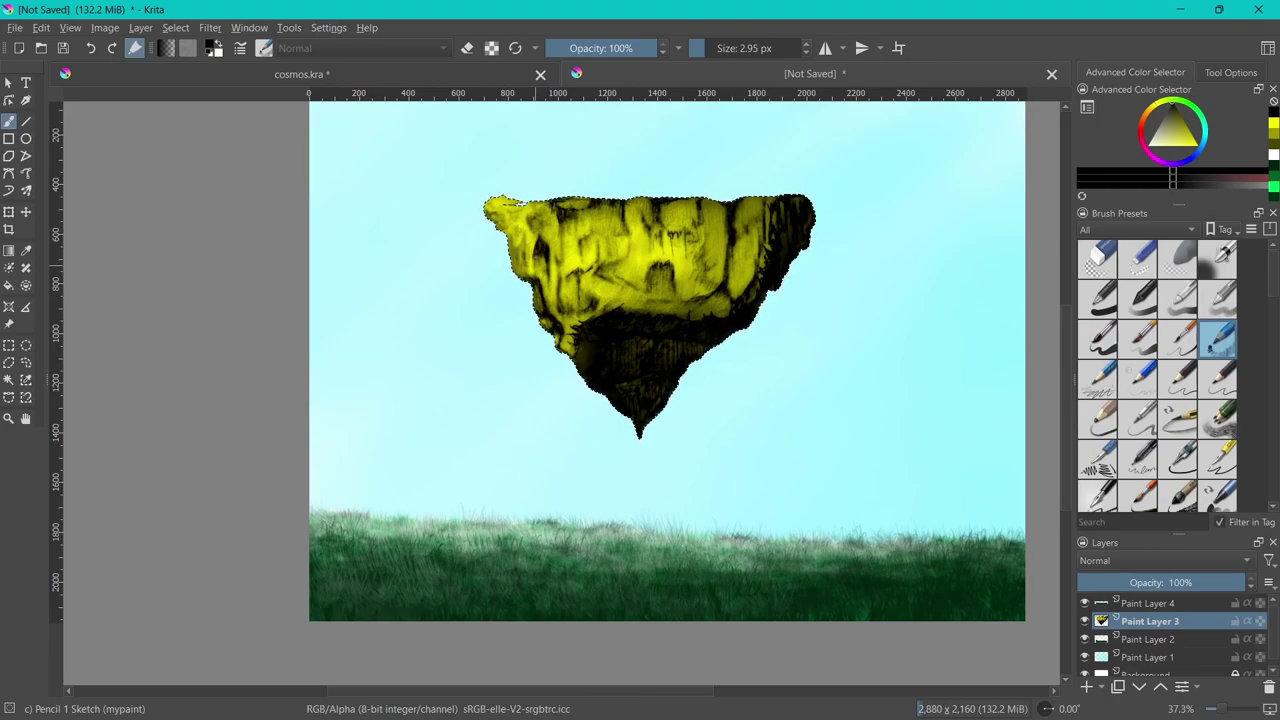
# Darken the island's right-middle and lower-right rock with dense crack strokes
pyautogui.moveTo(736, 252)
pyautogui.mouseDown()
pyautogui.moveTo(740, 278)
pyautogui.moveTo(756, 236)
pyautogui.moveTo(740, 230)
pyautogui.moveTo(754, 226)
pyautogui.mouseUp()
pyautogui.moveTo(696, 268); pyautogui.dragTo(706, 248)
pyautogui.moveTo(704, 280)
pyautogui.mouseDown()
pyautogui.moveTo(718, 242)
pyautogui.moveTo(718, 266)
pyautogui.moveTo(712, 240)
pyautogui.mouseUp()
pyautogui.moveTo(718, 256)
pyautogui.mouseDown()
pyautogui.moveTo(718, 228)
pyautogui.moveTo(716, 248)
pyautogui.mouseUp()
pyautogui.moveTo(712, 256)
pyautogui.mouseDown()
pyautogui.moveTo(718, 234)
pyautogui.moveTo(756, 232)
pyautogui.mouseUp()
pyautogui.moveTo(732, 294)
pyautogui.mouseDown()
pyautogui.moveTo(752, 260)
pyautogui.moveTo(736, 268)
pyautogui.moveTo(746, 236)
pyautogui.moveTo(760, 226)
pyautogui.moveTo(755, 262)
pyautogui.moveTo(768, 225)
pyautogui.mouseUp()
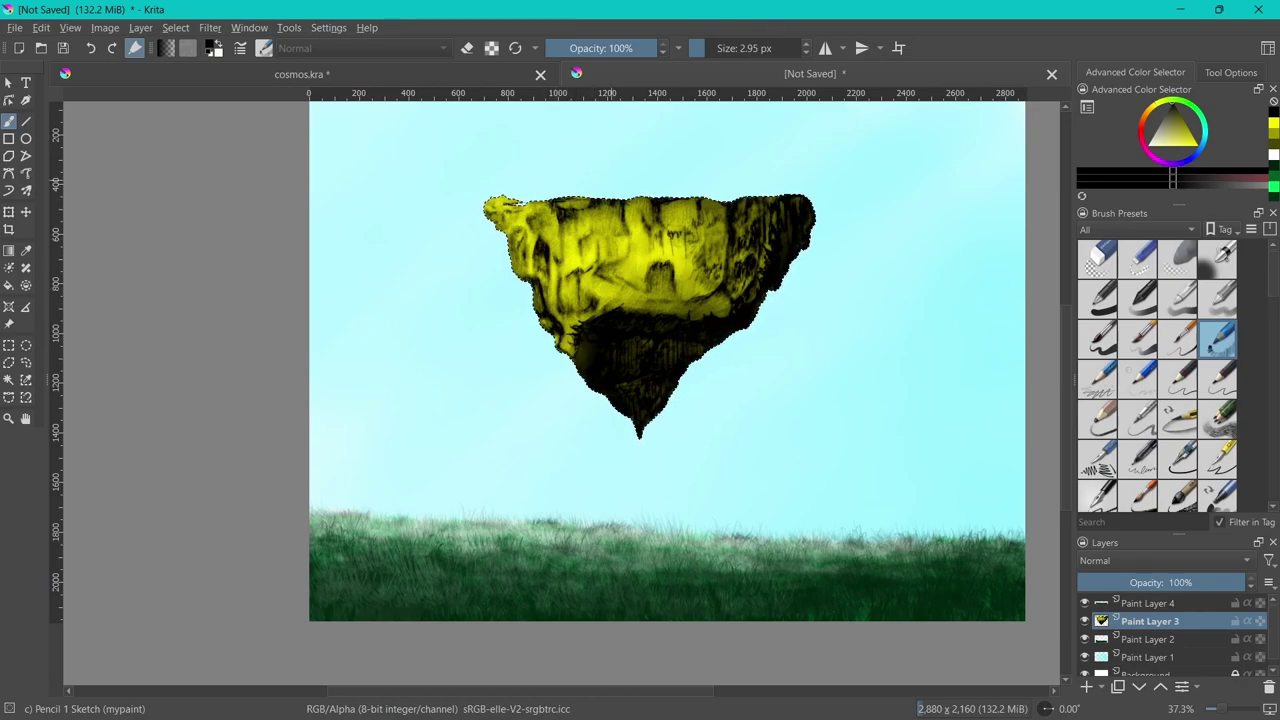
# Pick a dark red and stroke it over the rock's underside and face, undoing the last stroke
pyautogui.click(1214, 178)
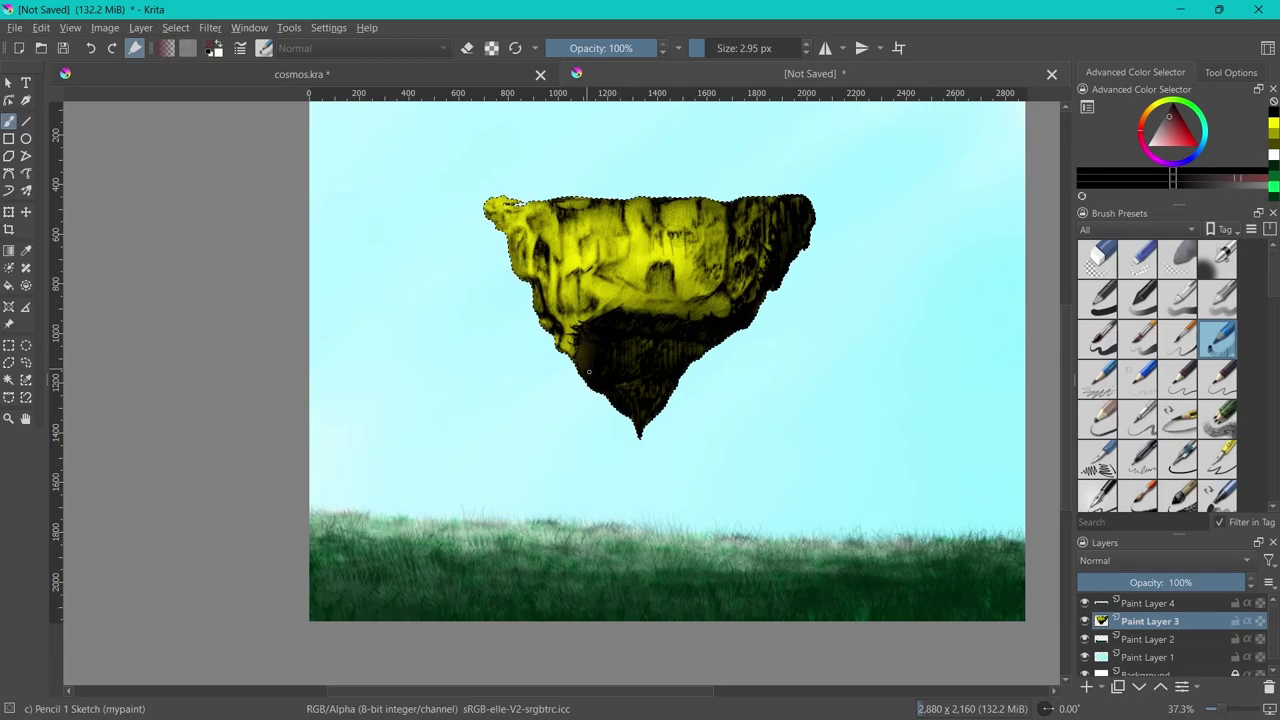
pyautogui.moveTo(589, 372); pyautogui.dragTo(586, 374)
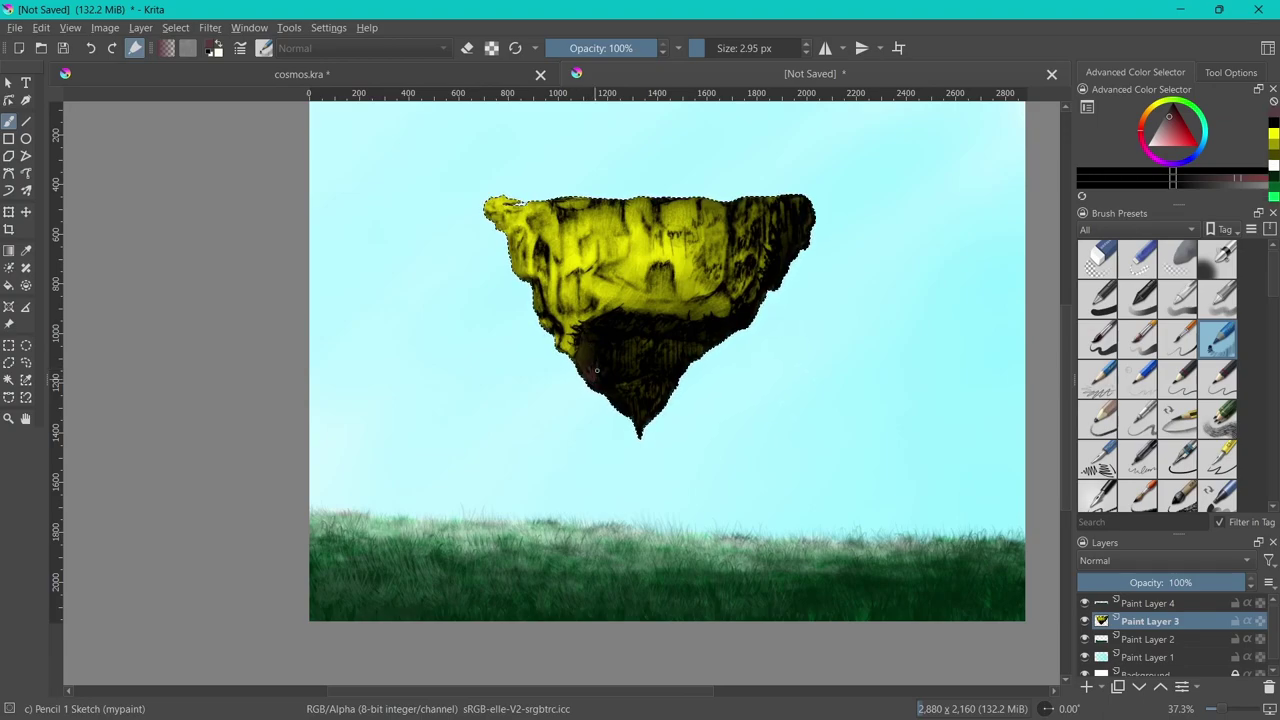
pyautogui.moveTo(590, 328); pyautogui.dragTo(615, 325)
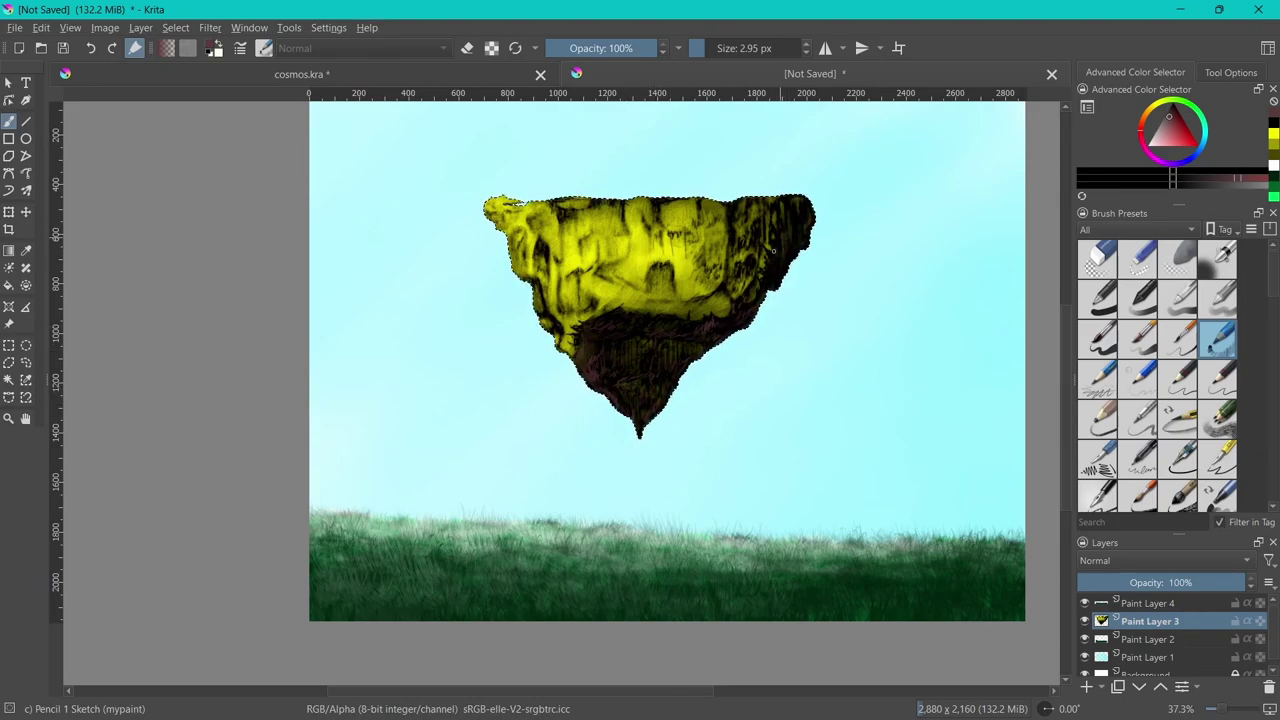
pyautogui.moveTo(650, 272)
pyautogui.mouseDown()
pyautogui.moveTo(668, 292)
pyautogui.moveTo(720, 248)
pyautogui.mouseUp()
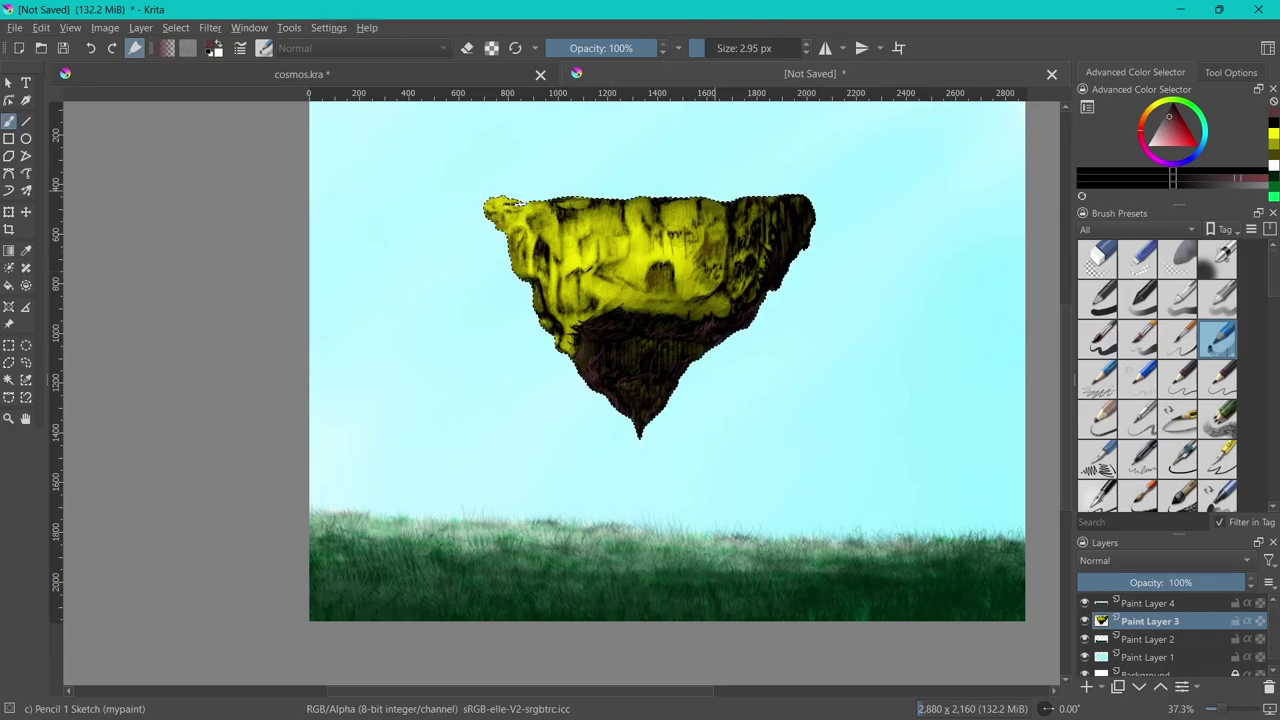
pyautogui.hotkey('ctrl', 'z')
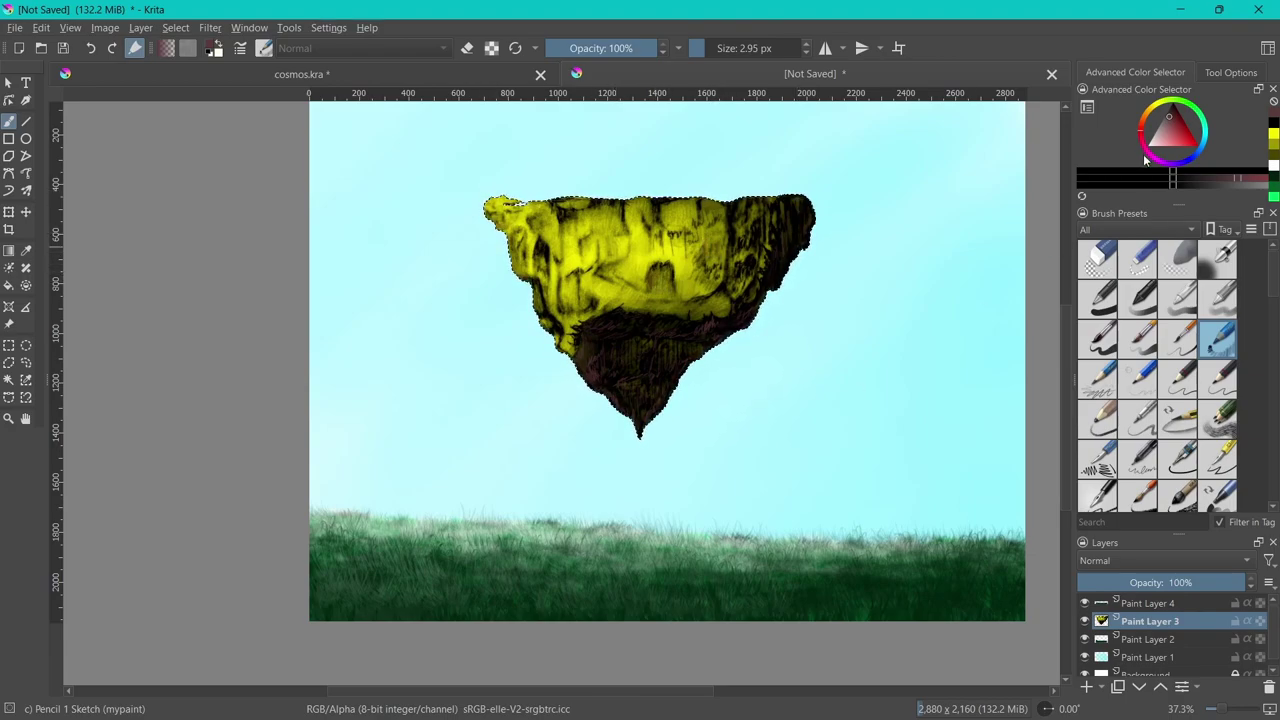
# Airbrush bright yellow at 22% opacity over the lower rock and the upper-left edge
pyautogui.click(1273, 134)
pyautogui.click(1216, 258)
pyautogui.click(570, 48)
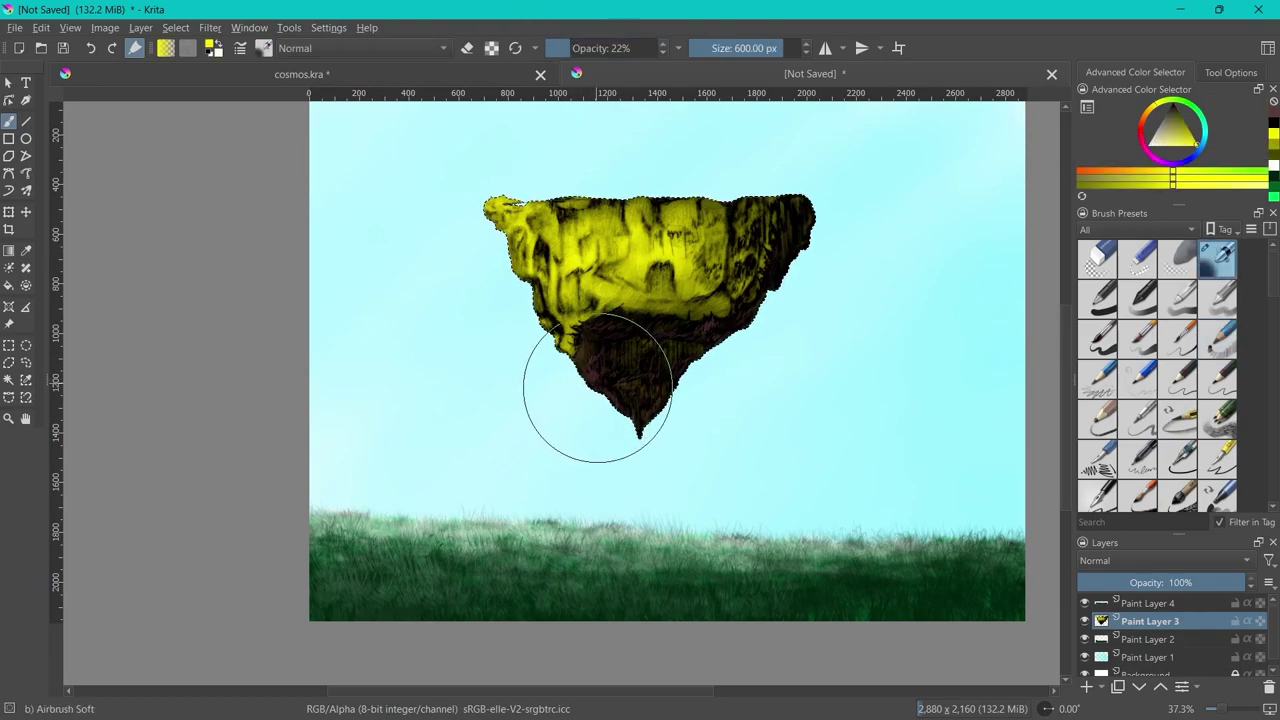
pyautogui.moveTo(594, 391)
pyautogui.mouseDown()
pyautogui.moveTo(591, 371)
pyautogui.moveTo(557, 391)
pyautogui.moveTo(591, 485)
pyautogui.mouseUp()
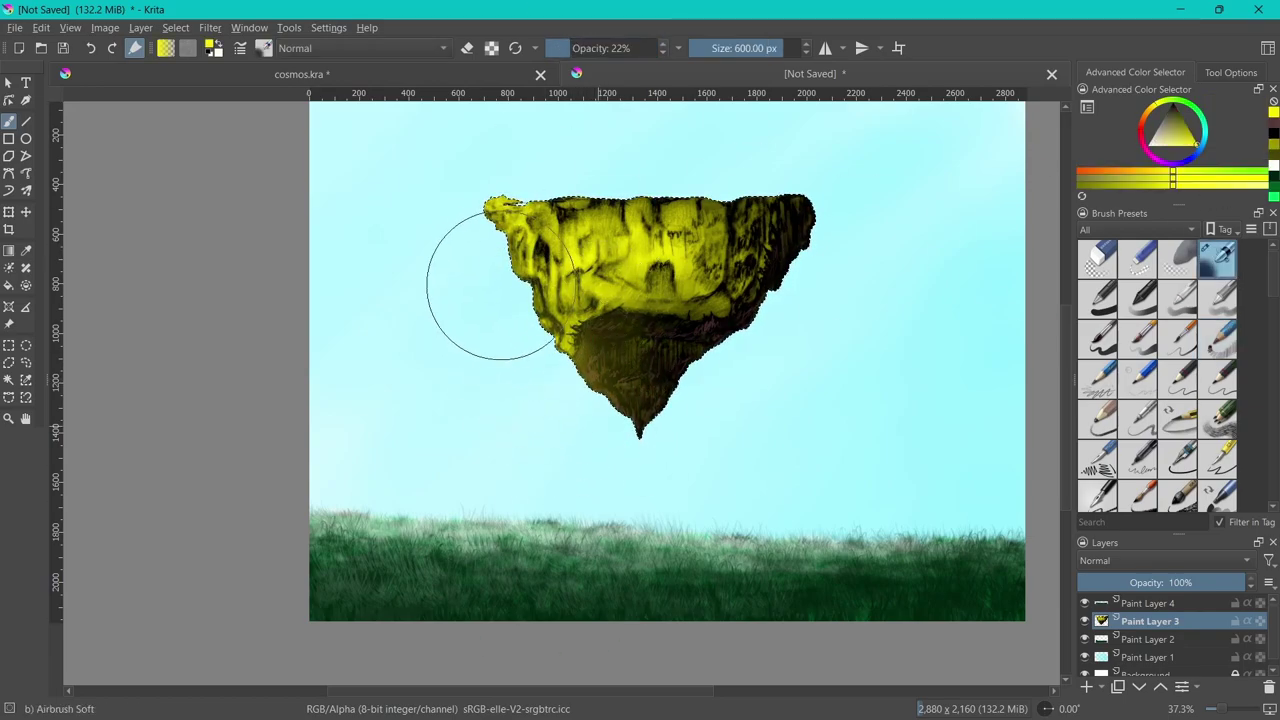
pyautogui.moveTo(486, 286)
pyautogui.mouseDown()
pyautogui.moveTo(506, 314)
pyautogui.moveTo(495, 263)
pyautogui.mouseUp()
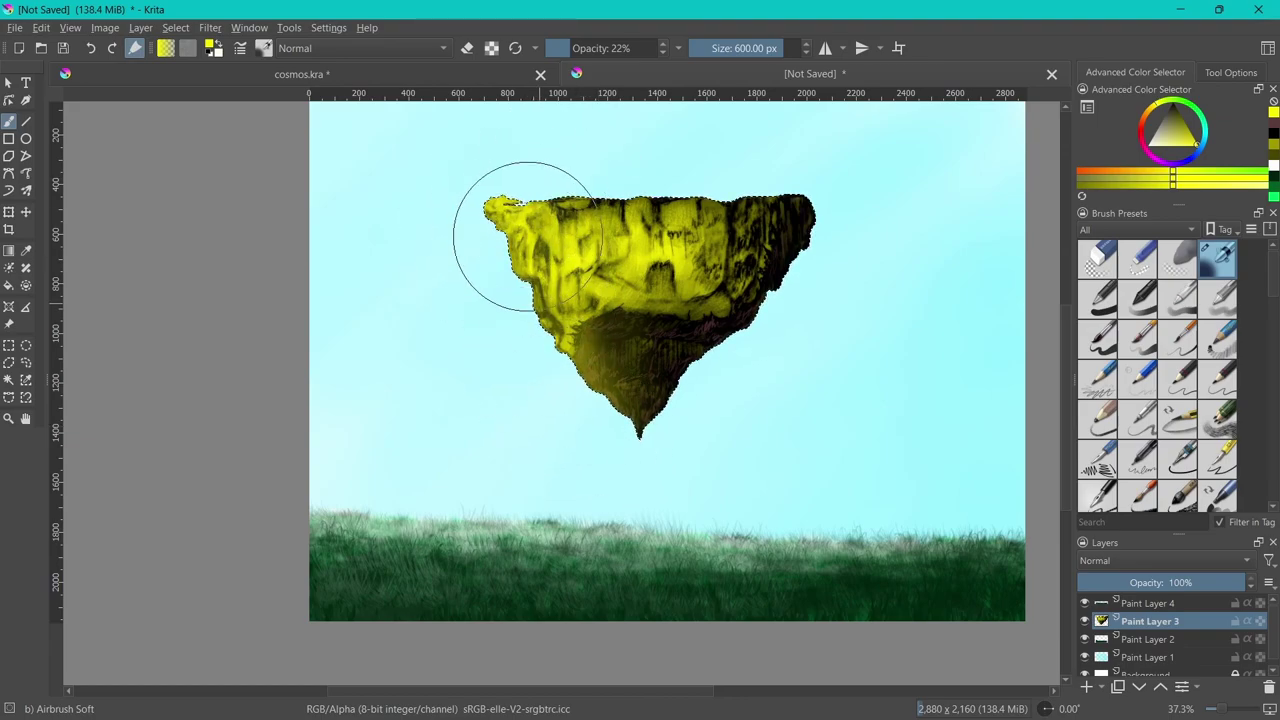
pyautogui.press('m')
pyautogui.press('m')
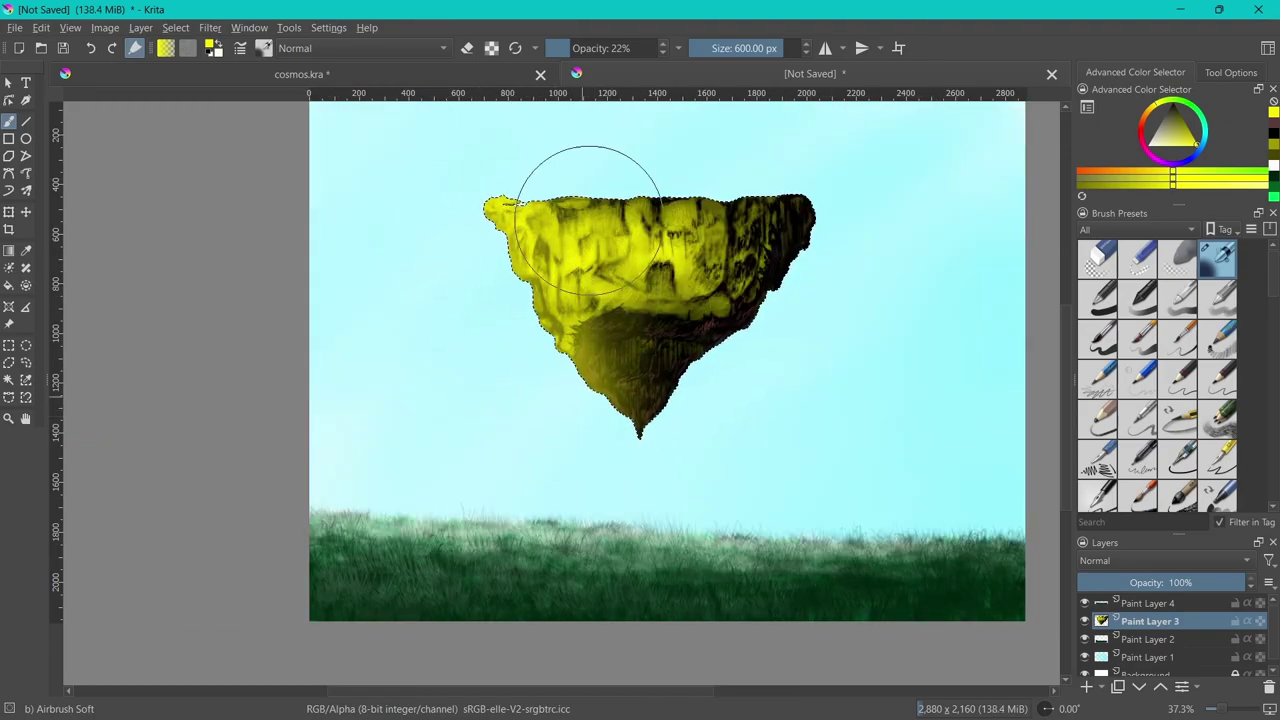
pyautogui.moveTo(500, 243); pyautogui.dragTo(520, 260)
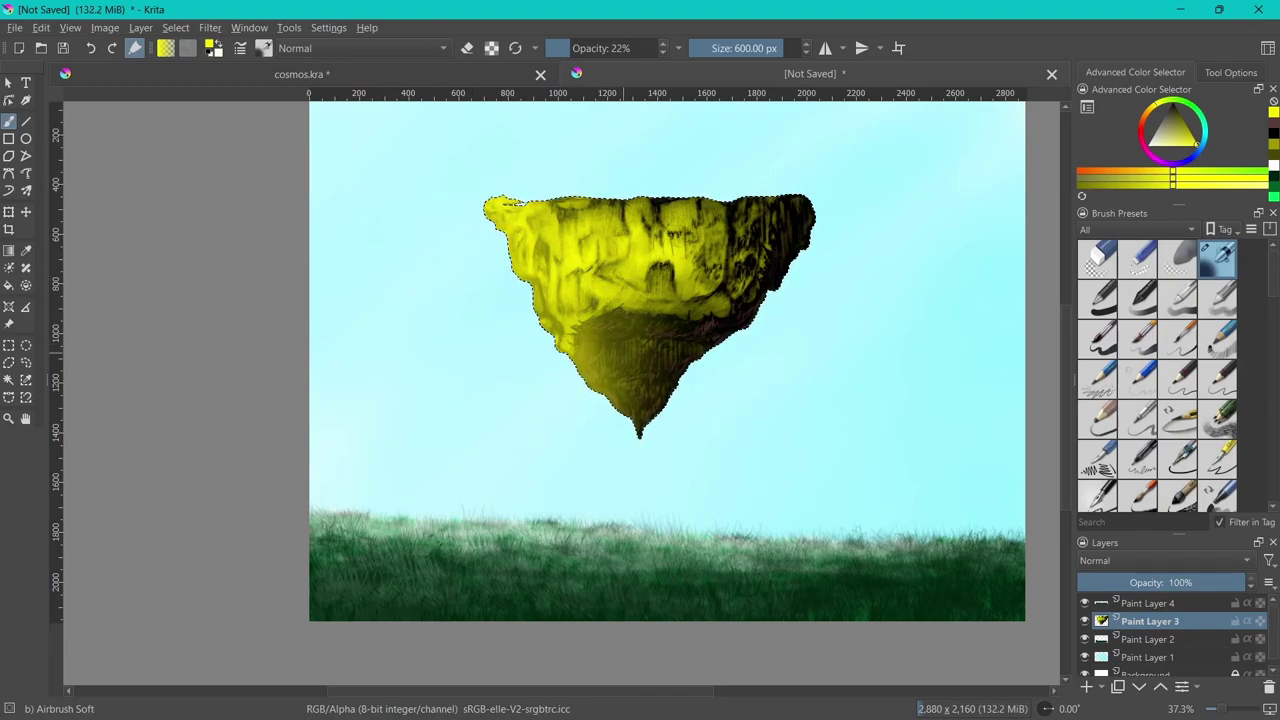
# Airbrush light pinkish-grey over the rock's centre, checking the island in mirrored view
pyautogui.press('x')
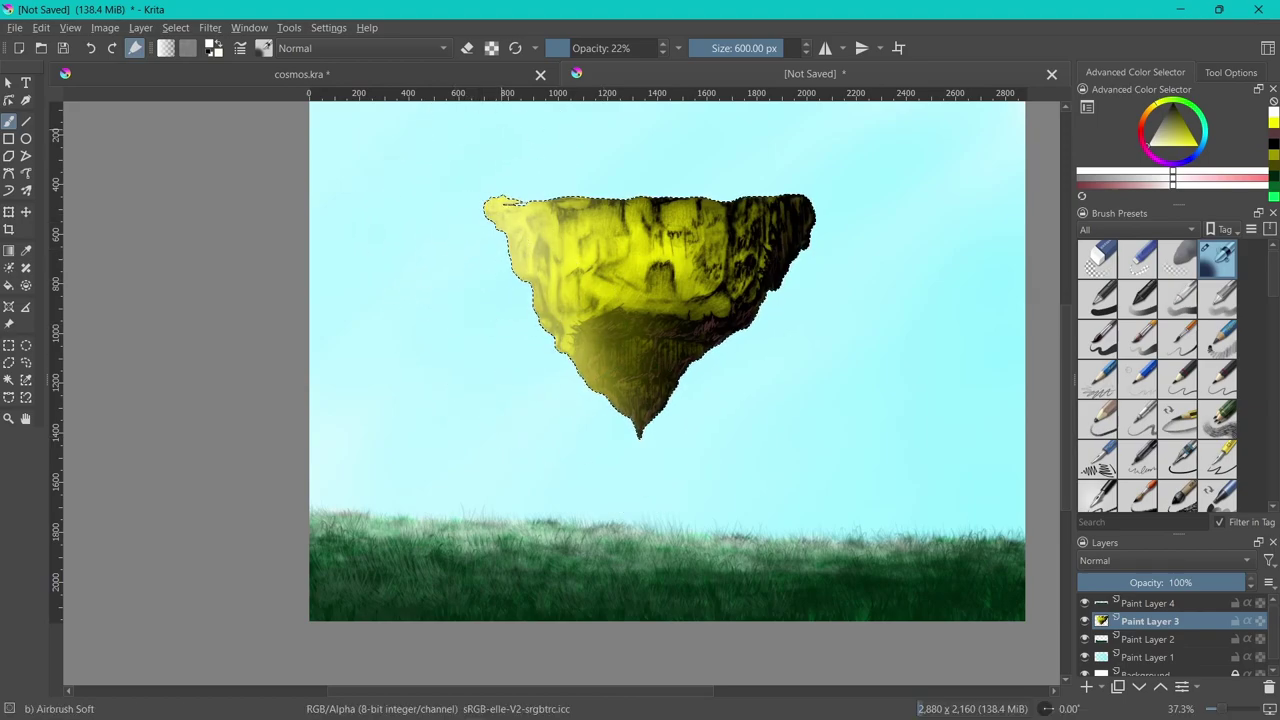
pyautogui.press('m')
pyautogui.press('m')
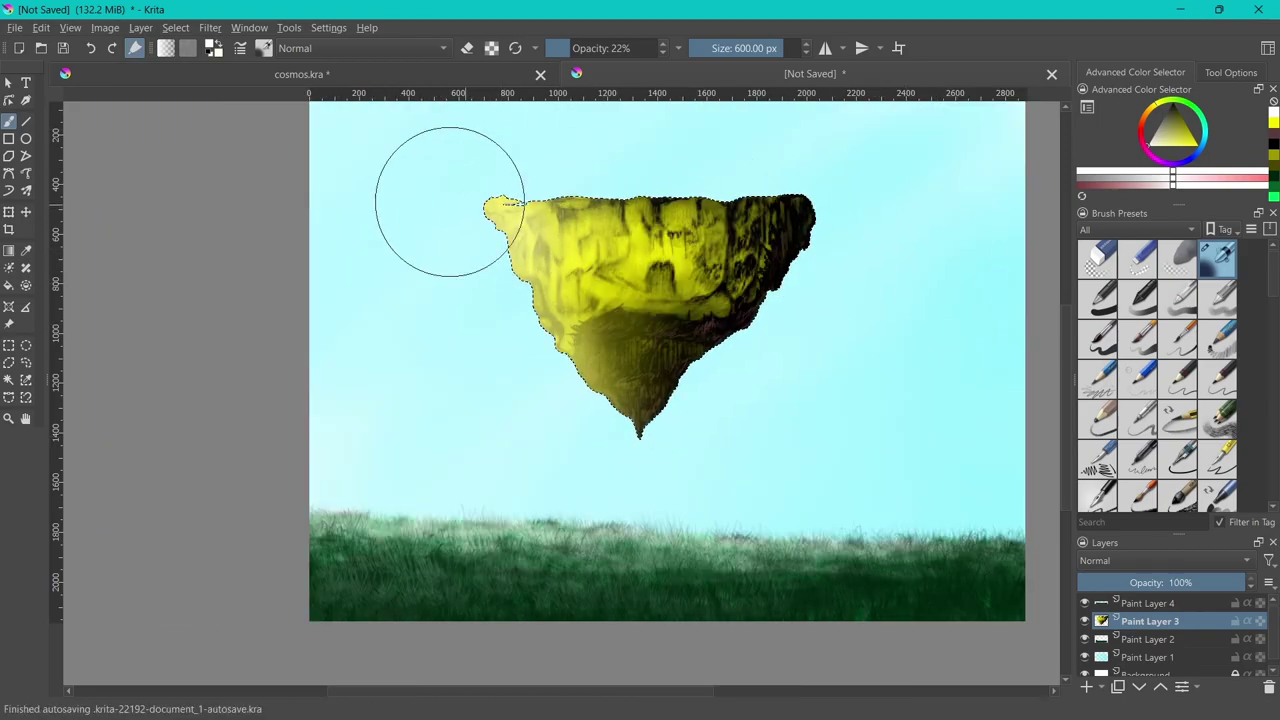
pyautogui.moveTo(664, 207); pyautogui.dragTo(640, 290)
pyautogui.press('m')
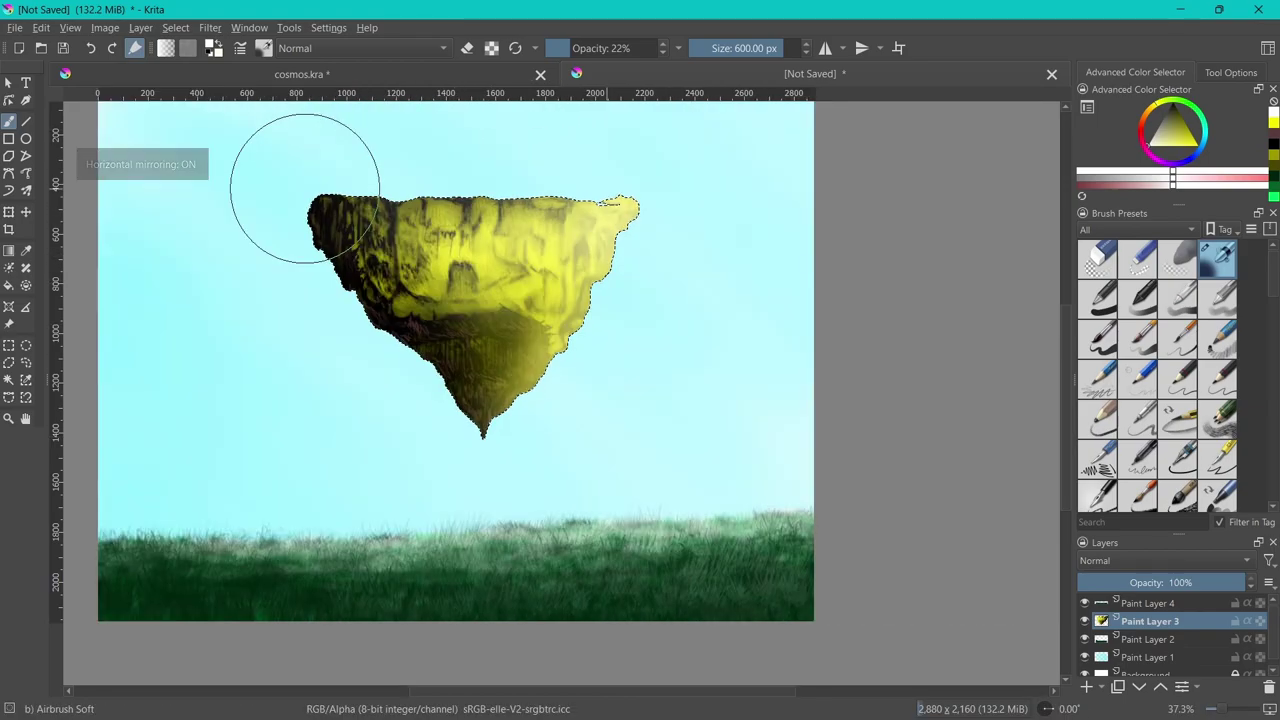
pyautogui.press('m')
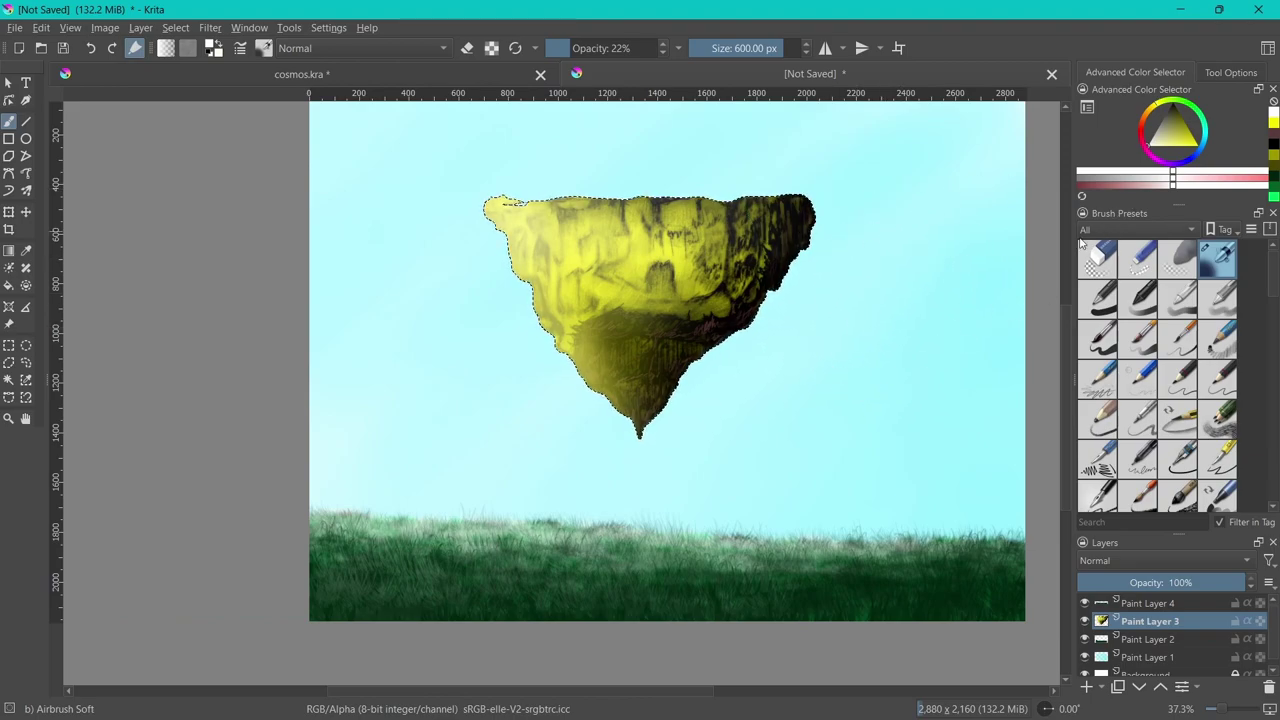
pyautogui.click(1217, 338)
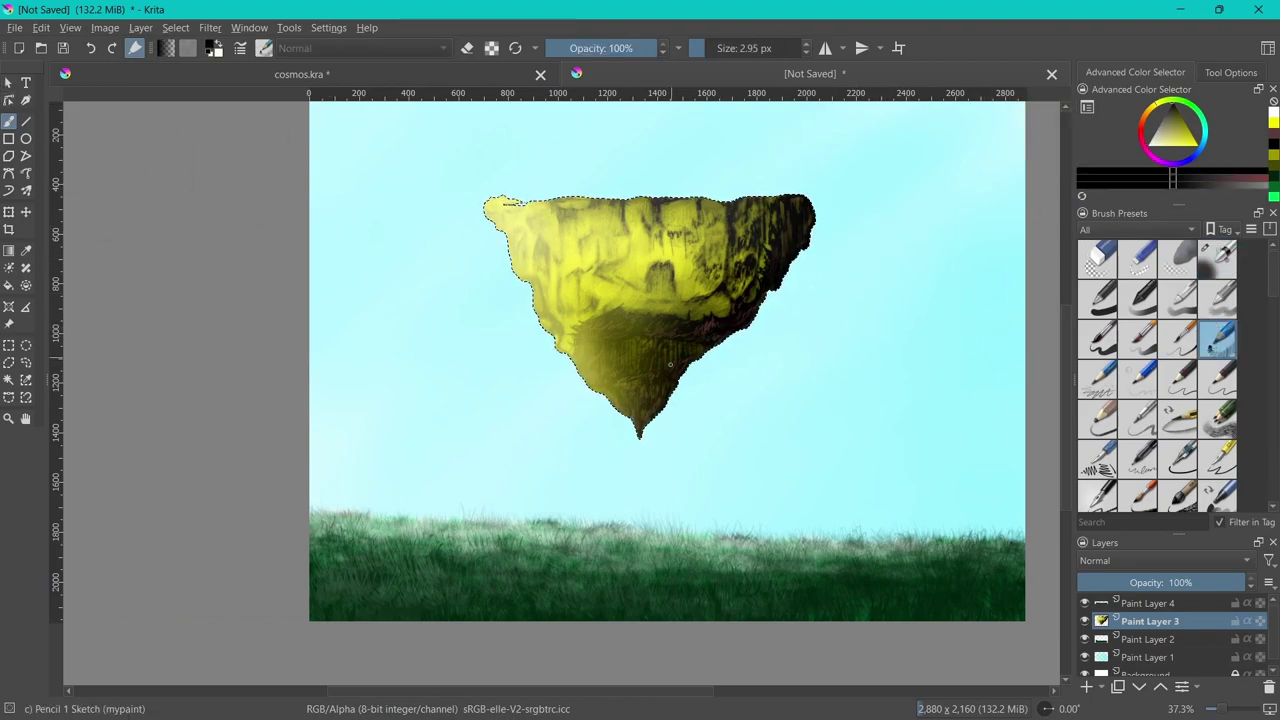
# Pick a dark shade and sketch crack lines on the rock's lower middle, right side and top edge
pyautogui.moveTo(653, 358)
pyautogui.mouseDown()
pyautogui.moveTo(652, 382)
pyautogui.moveTo(656, 334)
pyautogui.moveTo(704, 328)
pyautogui.mouseUp()
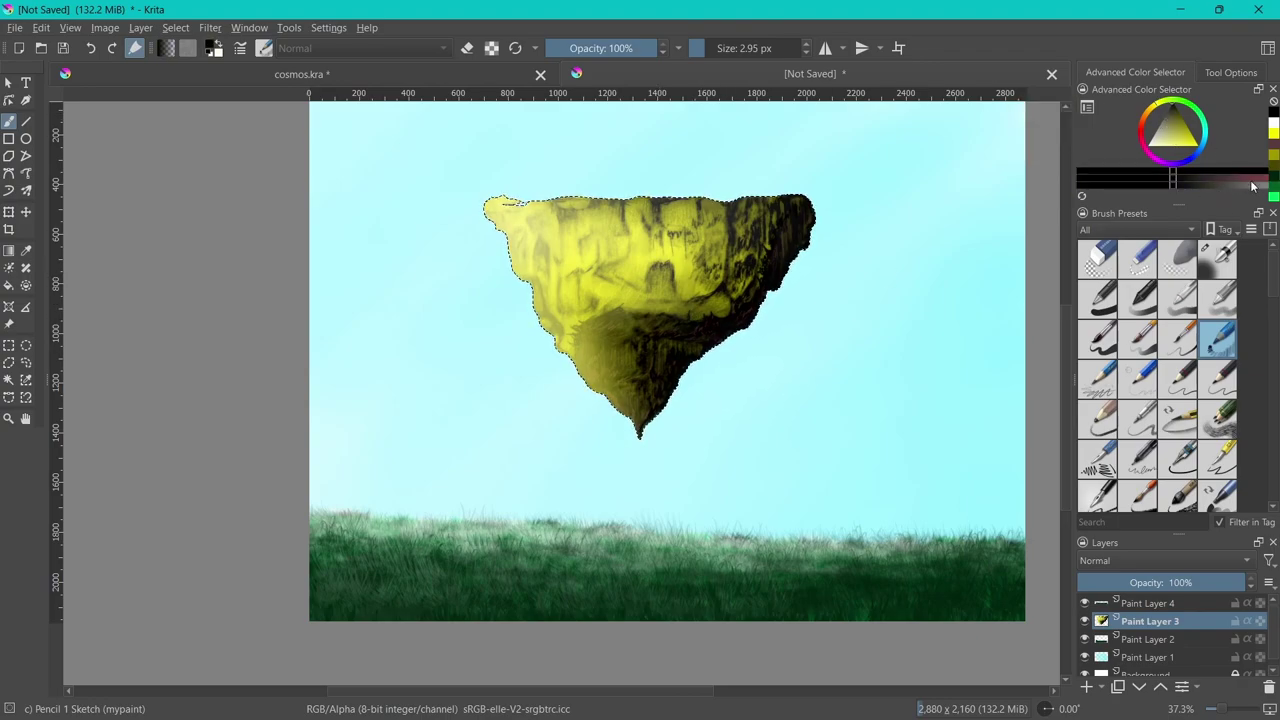
pyautogui.click(1170, 120)
pyautogui.moveTo(700, 311)
pyautogui.mouseDown()
pyautogui.moveTo(752, 274)
pyautogui.moveTo(736, 248)
pyautogui.mouseUp()
pyautogui.click(1212, 179)
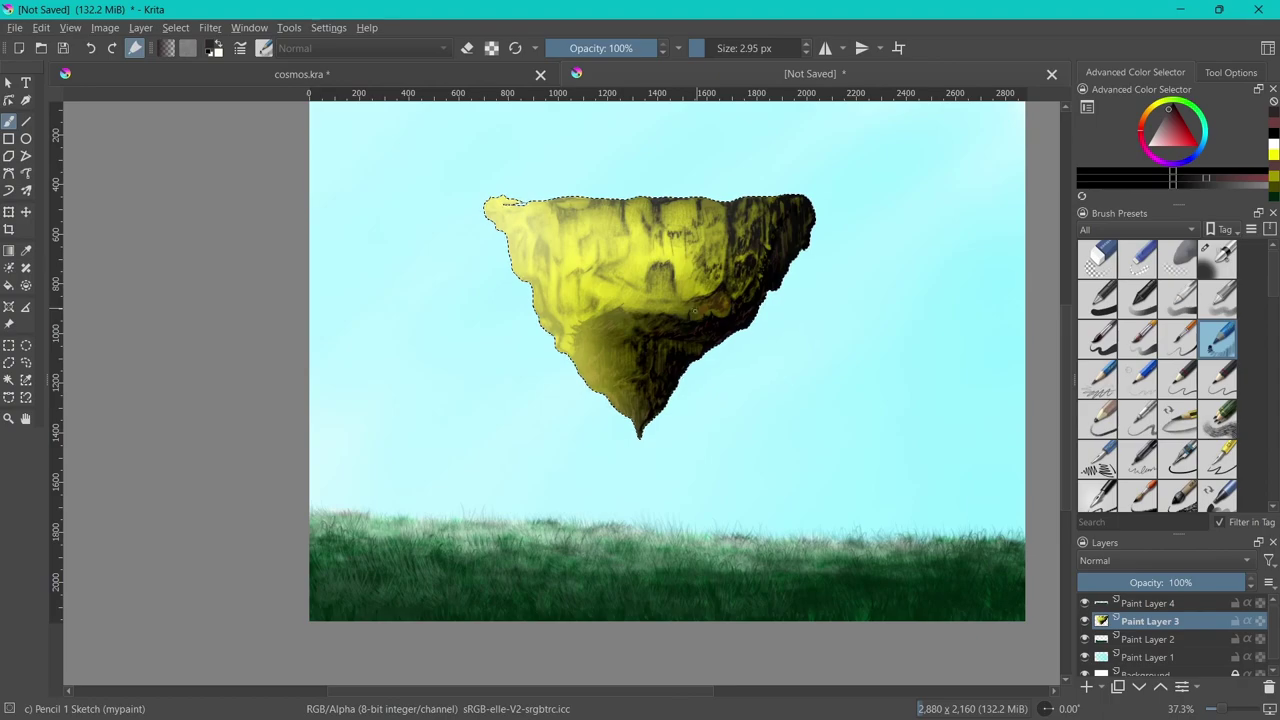
pyautogui.moveTo(694, 314)
pyautogui.mouseDown()
pyautogui.moveTo(716, 308)
pyautogui.moveTo(678, 300)
pyautogui.mouseUp()
pyautogui.moveTo(654, 310)
pyautogui.mouseDown()
pyautogui.moveTo(686, 298)
pyautogui.moveTo(734, 228)
pyautogui.mouseUp()
pyautogui.moveTo(740, 283); pyautogui.dragTo(731, 241)
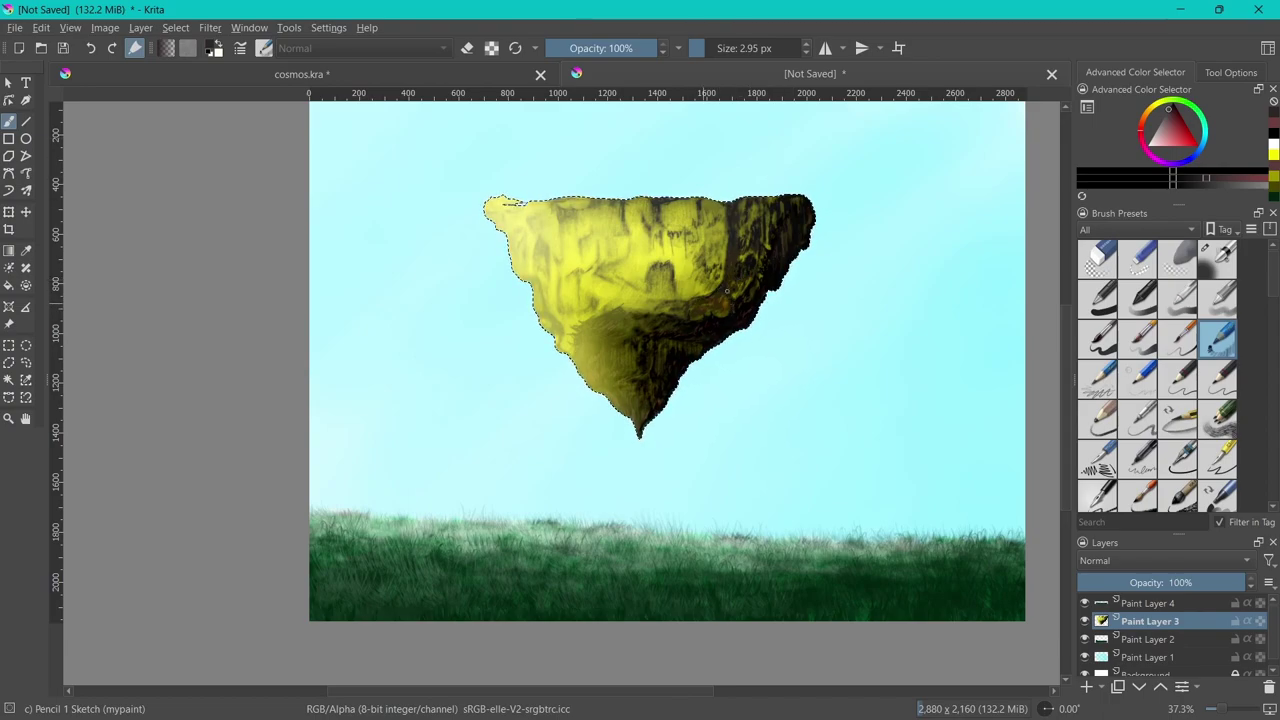
pyautogui.moveTo(728, 314); pyautogui.dragTo(726, 299)
pyautogui.moveTo(771, 206); pyautogui.dragTo(718, 201)
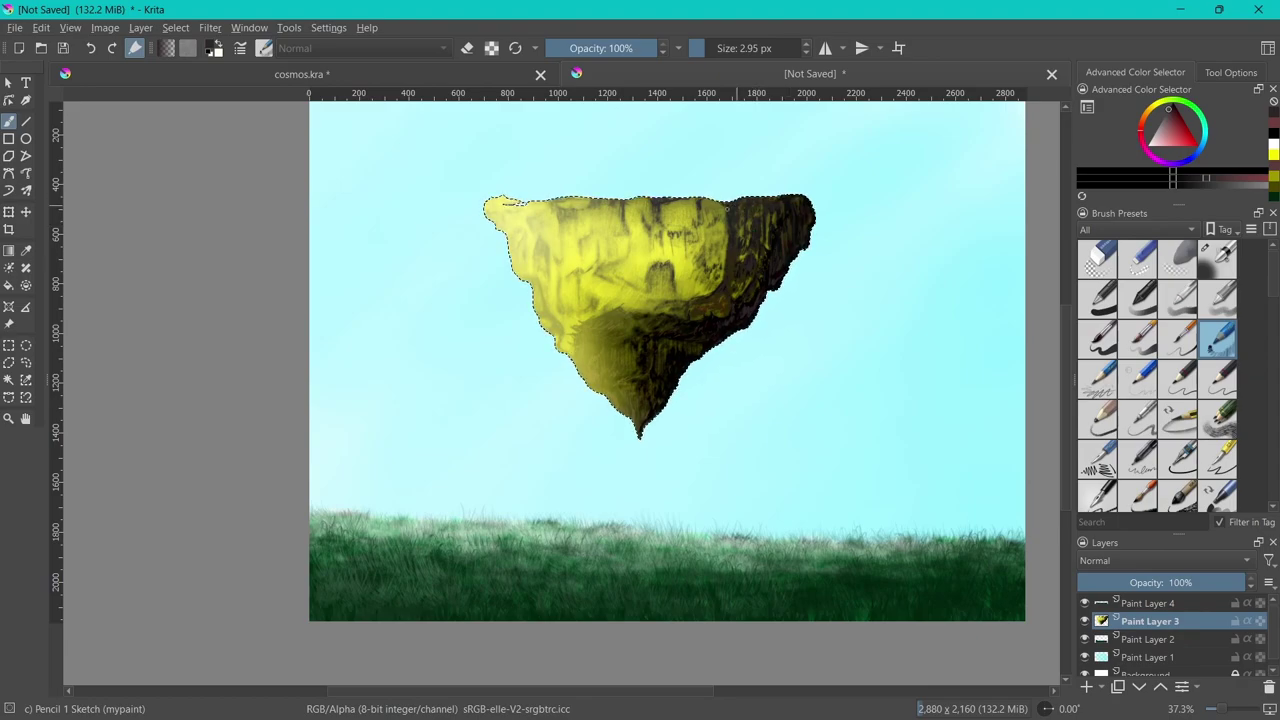
pyautogui.moveTo(690, 231); pyautogui.dragTo(720, 228)
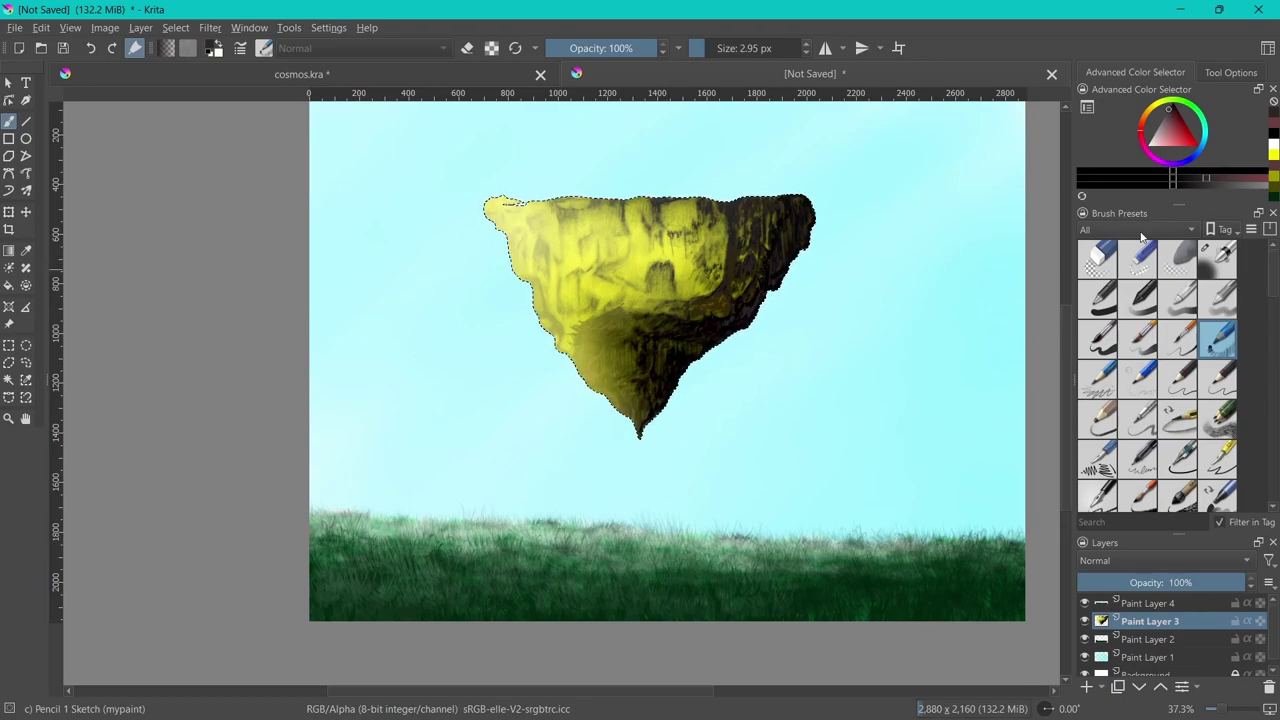
# Switch to white and add light texture strokes to the island's lower shaded area
pyautogui.press('x')
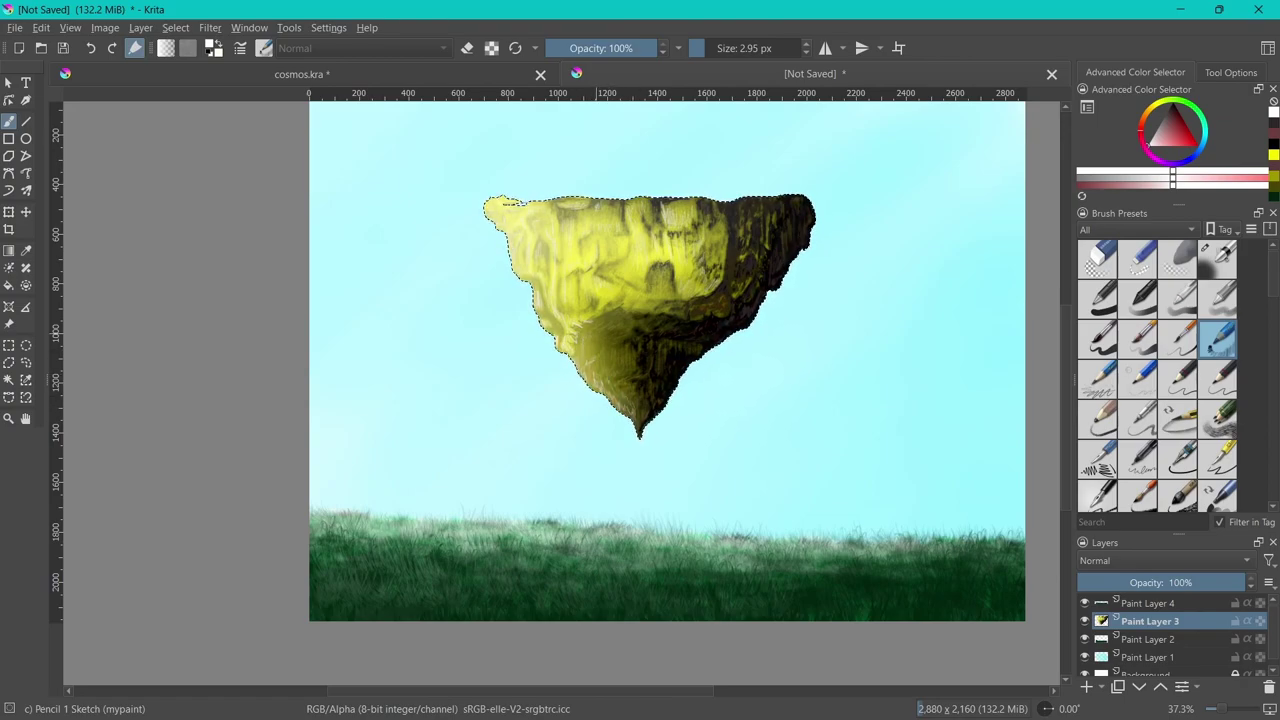
pyautogui.moveTo(606, 346)
pyautogui.mouseDown()
pyautogui.moveTo(634, 325)
pyautogui.moveTo(610, 312)
pyautogui.mouseUp()
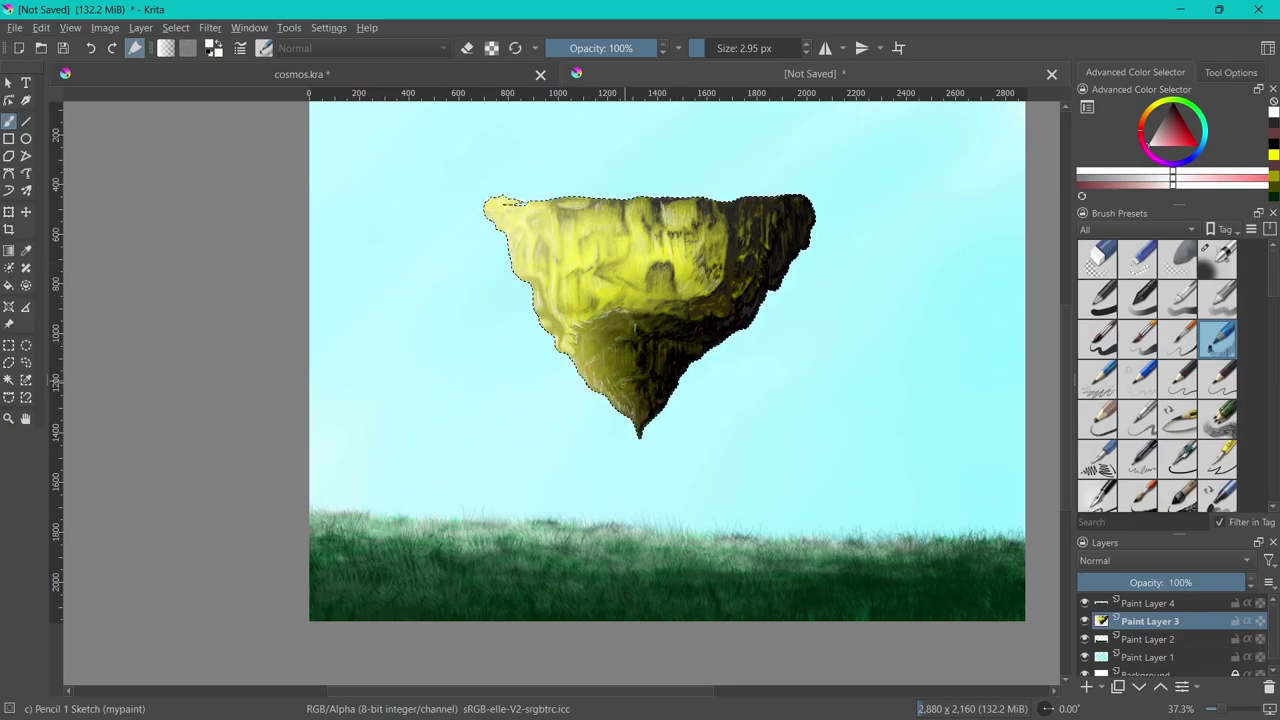
pyautogui.moveTo(632, 352); pyautogui.dragTo(624, 368)
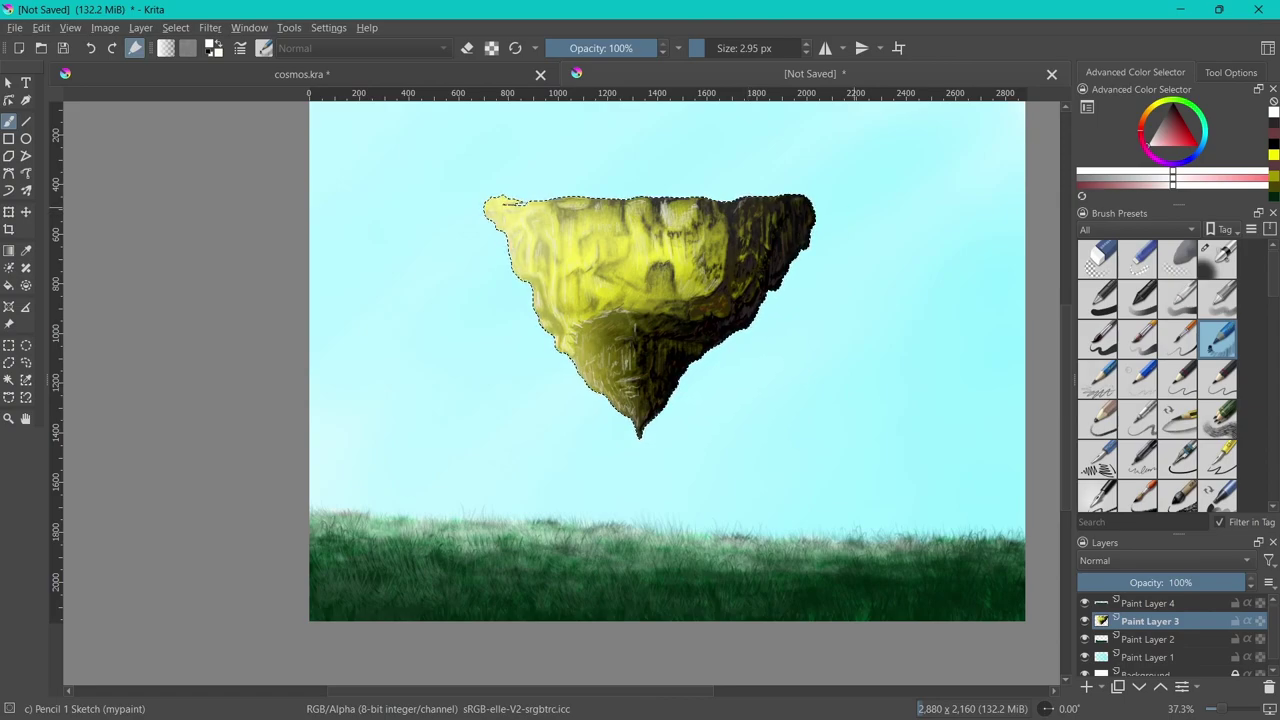
# Deselect, sample the island's dark tone and extend its bottom tip with a dark stroke
pyautogui.click(26, 362)
pyautogui.click(363, 341)
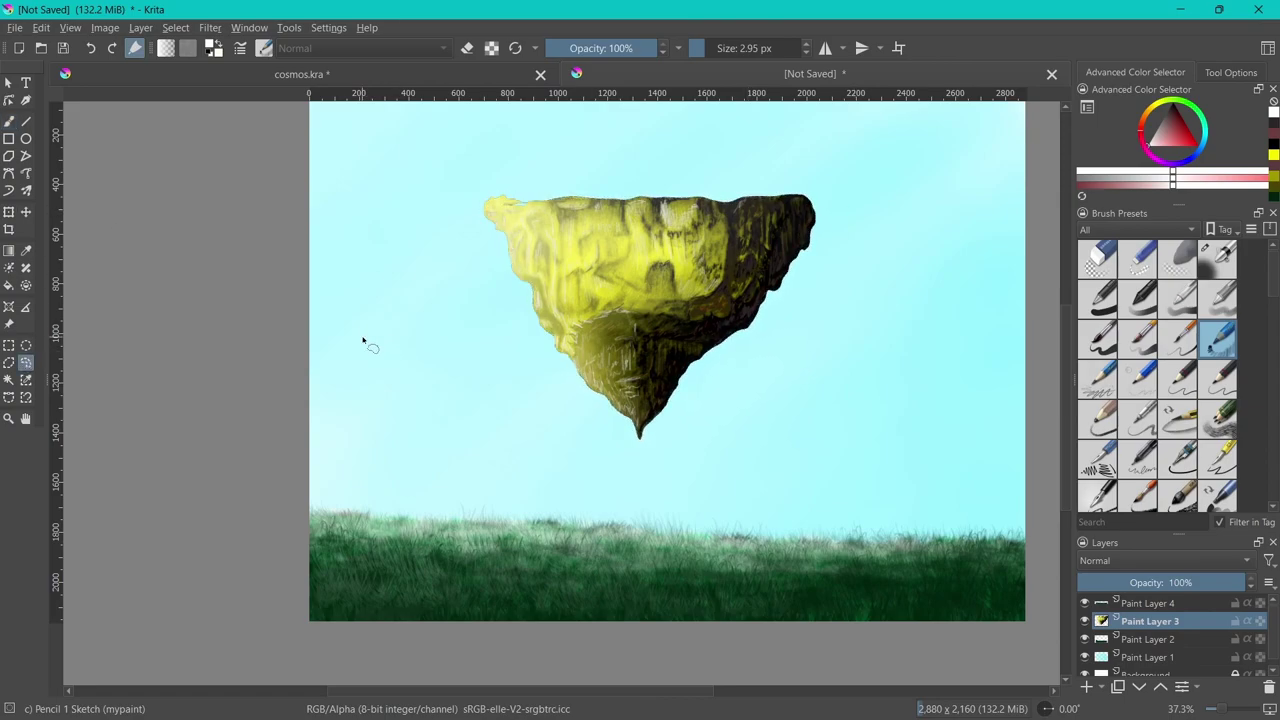
pyautogui.press('b')
pyautogui.keyDown('ctrl'); pyautogui.click(790, 232); pyautogui.keyUp('ctrl')
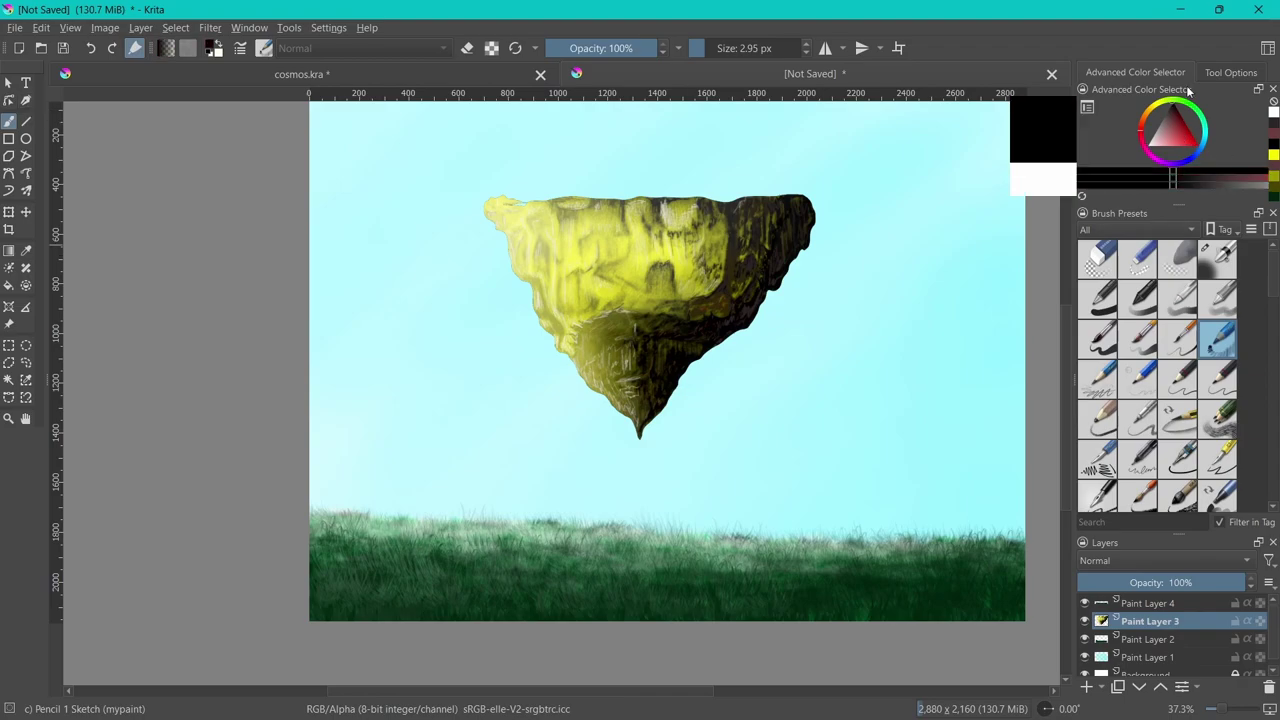
pyautogui.moveTo(640, 434); pyautogui.dragTo(641, 441)
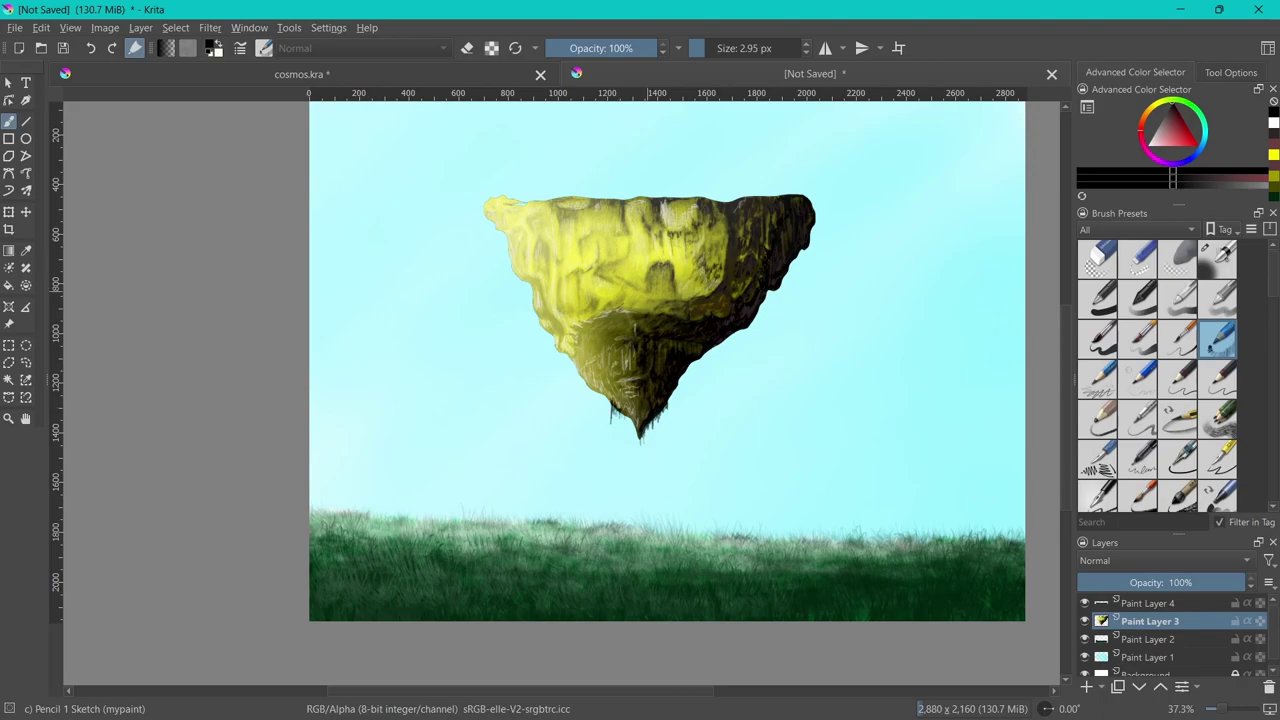
# Paint thin dark drips under the island's lower-left edge, undoing an unwanted stroke
pyautogui.moveTo(560, 350)
pyautogui.mouseDown()
pyautogui.moveTo(568, 382)
pyautogui.moveTo(562, 364)
pyautogui.moveTo(608, 426)
pyautogui.moveTo(604, 412)
pyautogui.mouseUp()
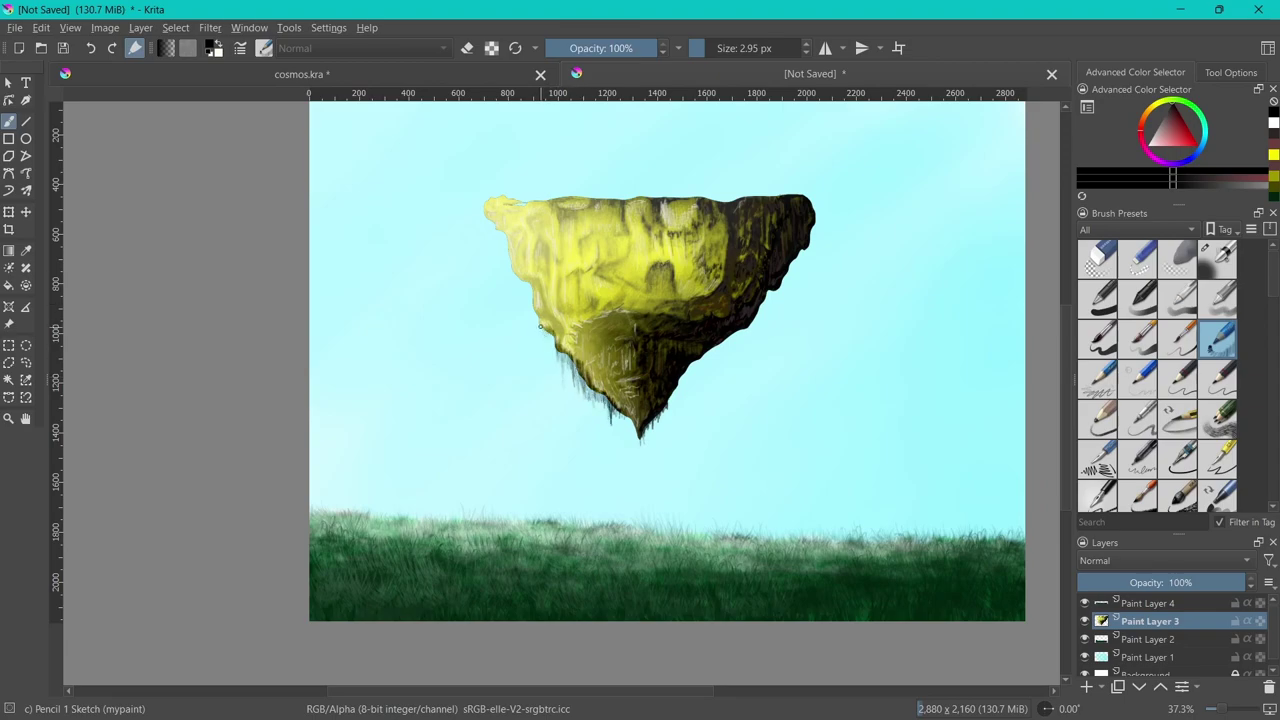
pyautogui.moveTo(540, 326)
pyautogui.mouseDown()
pyautogui.moveTo(558, 376)
pyautogui.moveTo(546, 354)
pyautogui.mouseUp()
pyautogui.moveTo(546, 324); pyautogui.dragTo(558, 356)
pyautogui.moveTo(556, 332); pyautogui.dragTo(560, 410)
pyautogui.moveTo(542, 340); pyautogui.dragTo(546, 380)
pyautogui.moveTo(546, 320); pyautogui.dragTo(572, 414)
pyautogui.moveTo(576, 358); pyautogui.dragTo(580, 394)
pyautogui.moveTo(566, 352); pyautogui.dragTo(574, 380)
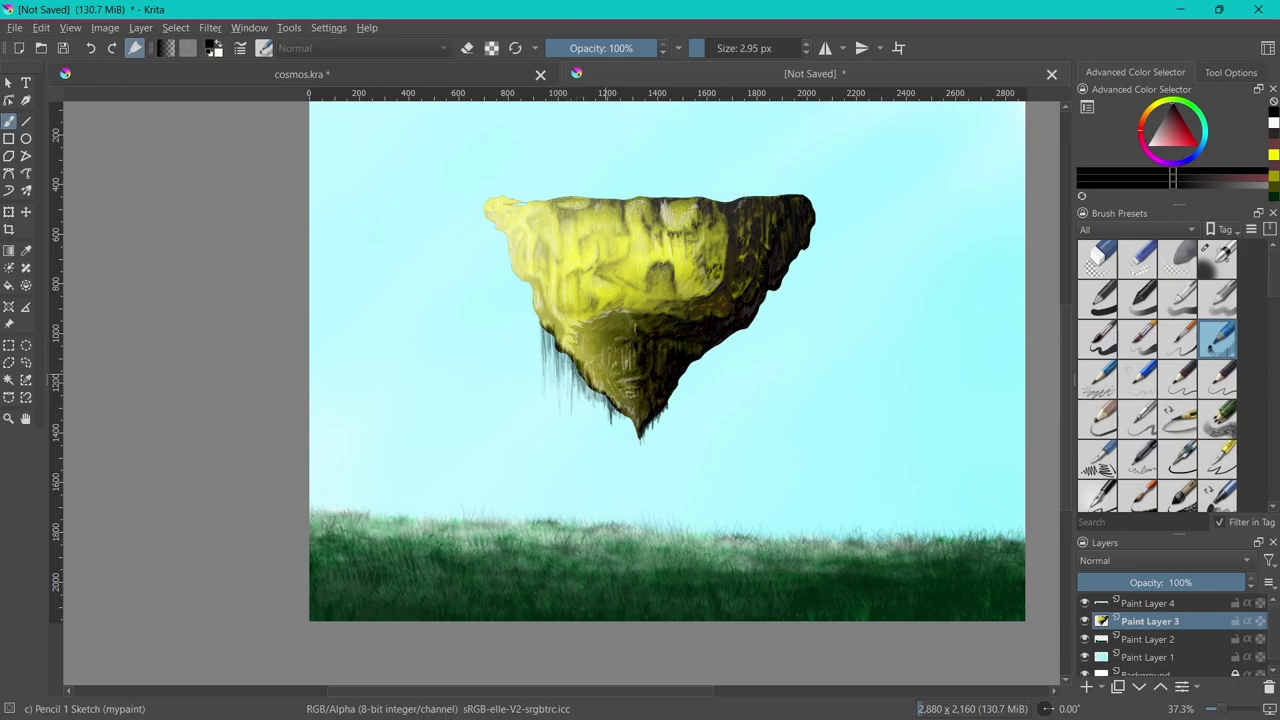
pyautogui.hotkey('ctrl', 'z')
pyautogui.hotkey('ctrl', 'z')
pyautogui.hotkey('ctrl', 'z')
pyautogui.hotkey('ctrl', 'z')
pyautogui.hotkey('ctrl', 'z')
pyautogui.hotkey('ctrl', 'z')
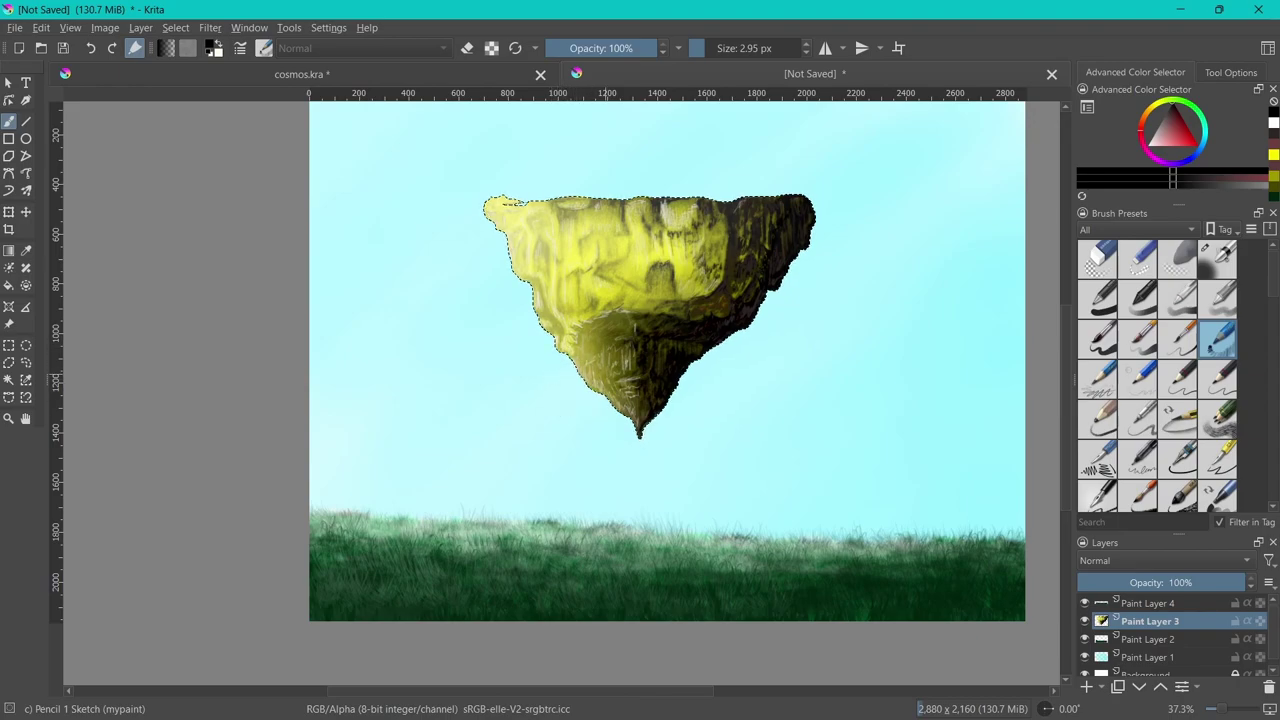
pyautogui.hotkey('ctrl', 'shift', 'z')
pyautogui.hotkey('ctrl', 'z')
pyautogui.hotkey('ctrl', 'z')
# Paint dark drips toward the bottom tip and down the island's left edge
pyautogui.moveTo(566, 354)
pyautogui.mouseDown()
pyautogui.moveTo(582, 394)
pyautogui.moveTo(606, 406)
pyautogui.moveTo(608, 432)
pyautogui.moveTo(614, 422)
pyautogui.moveTo(634, 444)
pyautogui.mouseUp()
pyautogui.moveTo(640, 420); pyautogui.dragTo(641, 462)
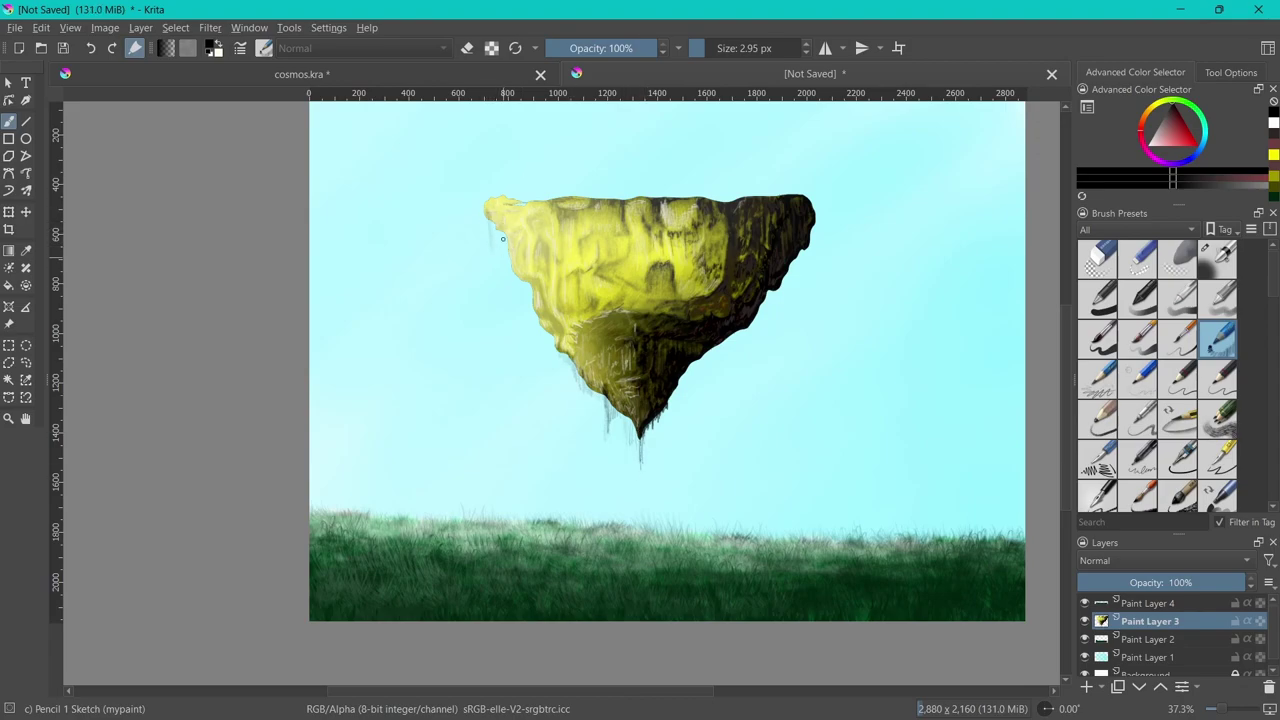
pyautogui.moveTo(503, 236); pyautogui.dragTo(536, 318)
pyautogui.moveTo(540, 296); pyautogui.dragTo(545, 321)
pyautogui.moveTo(507, 239); pyautogui.dragTo(510, 270)
pyautogui.moveTo(552, 326)
pyautogui.mouseDown()
pyautogui.moveTo(556, 366)
pyautogui.moveTo(568, 356)
pyautogui.moveTo(622, 418)
pyautogui.mouseUp()
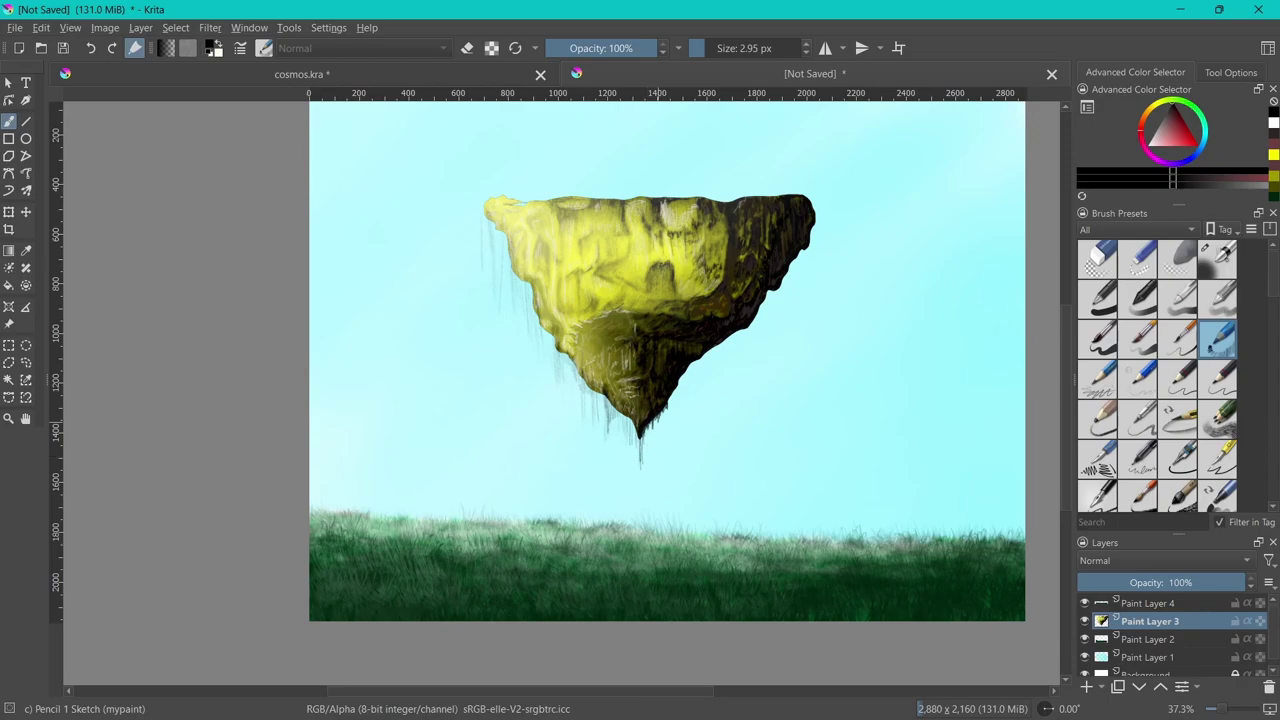
# Add drips along the right edge, beneath the bottom tip and below the lower-right edge
pyautogui.moveTo(820, 208)
pyautogui.mouseDown()
pyautogui.moveTo(804, 282)
pyautogui.moveTo(786, 290)
pyautogui.moveTo(790, 278)
pyautogui.mouseUp()
pyautogui.moveTo(814, 232); pyautogui.dragTo(808, 254)
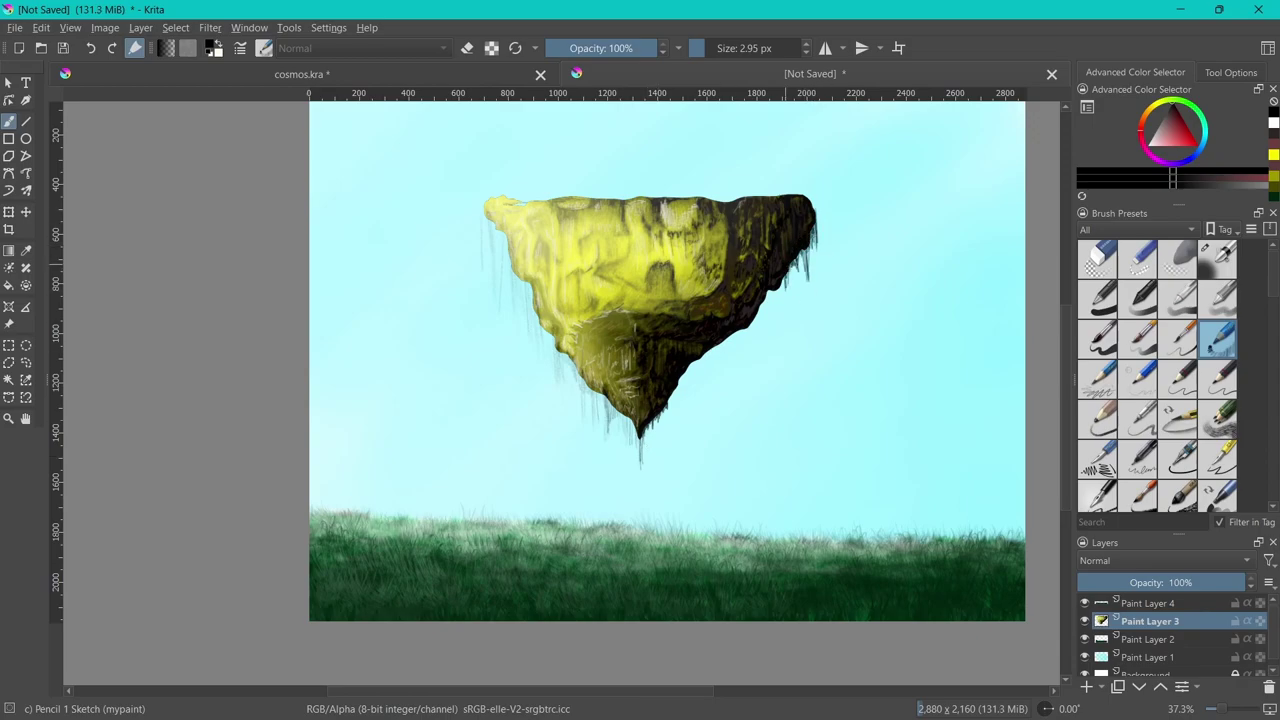
pyautogui.moveTo(663, 406); pyautogui.dragTo(660, 444)
pyautogui.moveTo(658, 410); pyautogui.dragTo(648, 438)
pyautogui.moveTo(648, 420); pyautogui.dragTo(645, 452)
pyautogui.moveTo(672, 392)
pyautogui.mouseDown()
pyautogui.moveTo(669, 436)
pyautogui.moveTo(686, 390)
pyautogui.mouseUp()
pyautogui.moveTo(698, 358)
pyautogui.mouseDown()
pyautogui.moveTo(690, 416)
pyautogui.moveTo(710, 378)
pyautogui.mouseUp()
pyautogui.moveTo(742, 330)
pyautogui.mouseDown()
pyautogui.moveTo(738, 376)
pyautogui.moveTo(742, 342)
pyautogui.moveTo(728, 354)
pyautogui.mouseUp()
pyautogui.moveTo(722, 340)
pyautogui.mouseDown()
pyautogui.moveTo(698, 372)
pyautogui.moveTo(710, 356)
pyautogui.mouseUp()
pyautogui.moveTo(758, 304)
pyautogui.mouseDown()
pyautogui.moveTo(750, 336)
pyautogui.moveTo(760, 316)
pyautogui.moveTo(770, 340)
pyautogui.mouseUp()
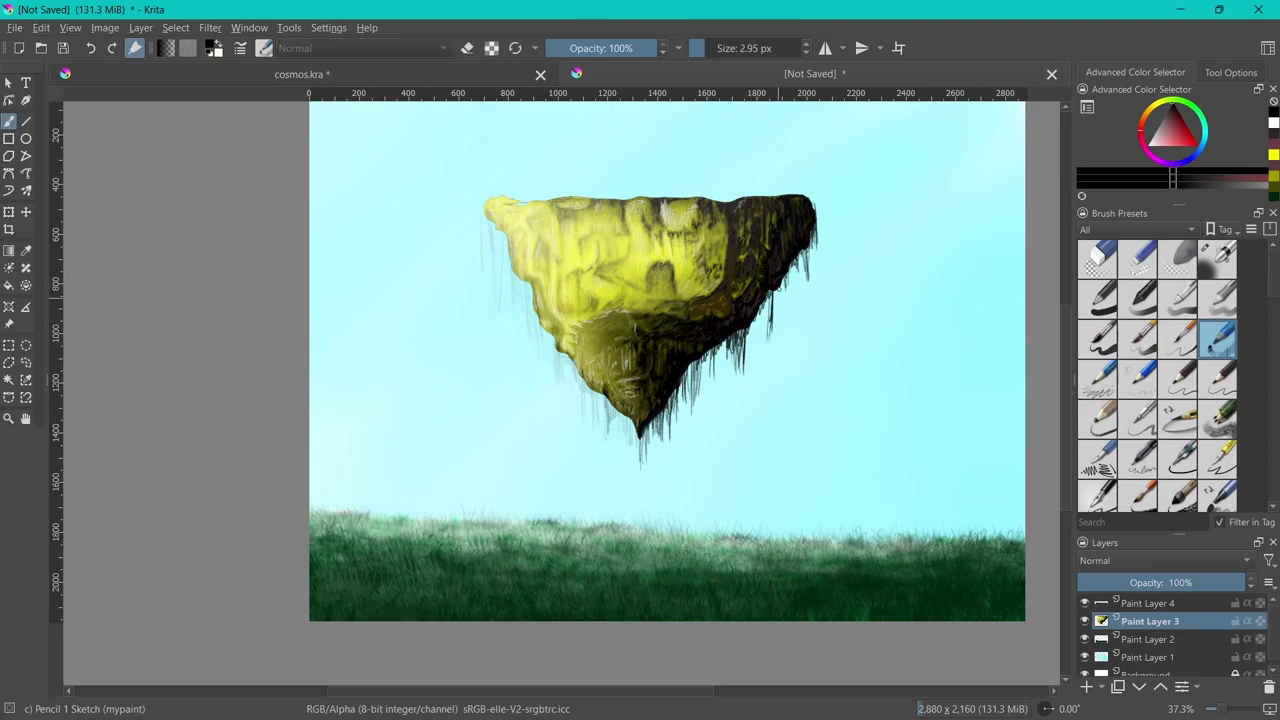
# Hang more thin drips down the island's right edge, upper-right corner and bottom tip
pyautogui.moveTo(780, 282); pyautogui.dragTo(778, 348)
pyautogui.moveTo(796, 248); pyautogui.dragTo(790, 318)
pyautogui.moveTo(810, 224)
pyautogui.mouseDown()
pyautogui.moveTo(806, 290)
pyautogui.moveTo(790, 300)
pyautogui.mouseUp()
pyautogui.moveTo(772, 292); pyautogui.dragTo(766, 332)
pyautogui.moveTo(758, 294)
pyautogui.mouseDown()
pyautogui.moveTo(762, 320)
pyautogui.moveTo(776, 308)
pyautogui.mouseUp()
pyautogui.moveTo(812, 224); pyautogui.dragTo(816, 240)
pyautogui.moveTo(642, 428); pyautogui.dragTo(646, 442)
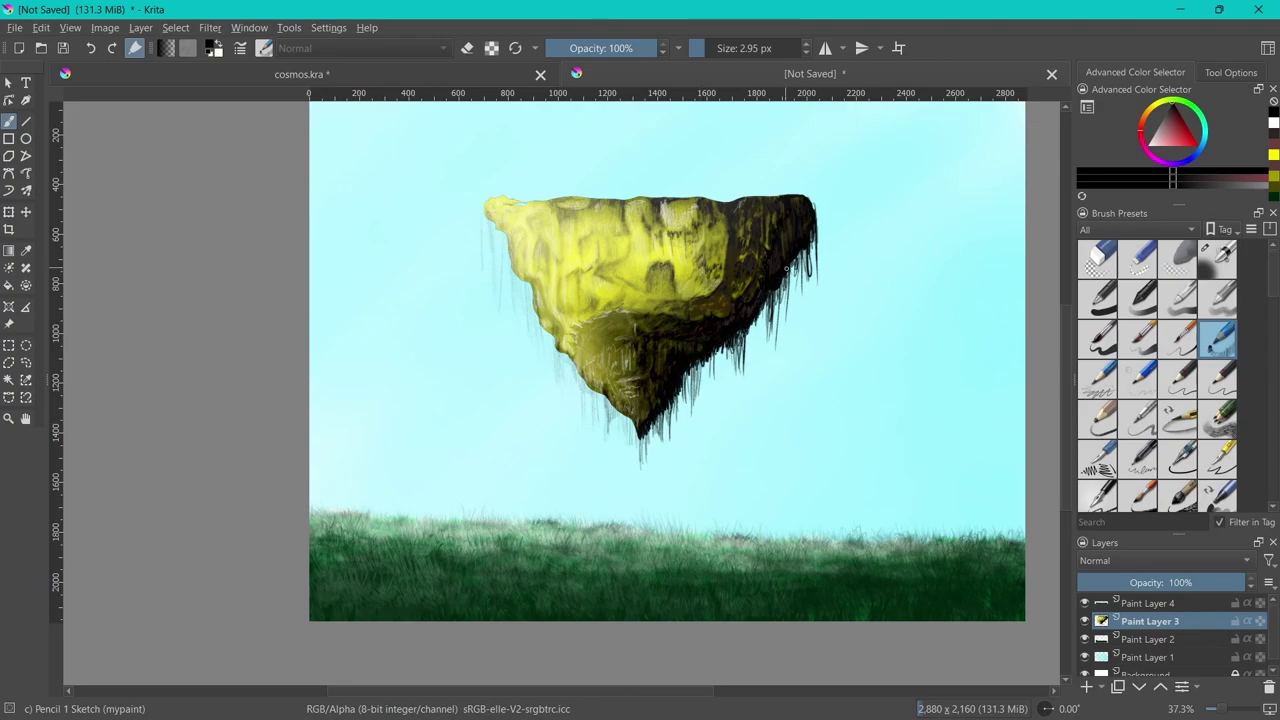
pyautogui.moveTo(813, 207); pyautogui.dragTo(815, 225)
# Streak vertical drips down the island's lower-left face and near its lower tip
pyautogui.moveTo(570, 340); pyautogui.dragTo(588, 408)
pyautogui.moveTo(592, 320)
pyautogui.mouseDown()
pyautogui.moveTo(594, 410)
pyautogui.moveTo(596, 384)
pyautogui.moveTo(615, 430)
pyautogui.moveTo(620, 410)
pyautogui.mouseUp()
pyautogui.moveTo(604, 322)
pyautogui.mouseDown()
pyautogui.moveTo(605, 396)
pyautogui.moveTo(584, 414)
pyautogui.mouseUp()
pyautogui.moveTo(586, 362)
pyautogui.mouseDown()
pyautogui.moveTo(590, 418)
pyautogui.moveTo(614, 410)
pyautogui.mouseUp()
pyautogui.moveTo(622, 338); pyautogui.dragTo(625, 424)
pyautogui.moveTo(614, 380)
pyautogui.mouseDown()
pyautogui.moveTo(616, 430)
pyautogui.moveTo(636, 432)
pyautogui.moveTo(630, 408)
pyautogui.mouseUp()
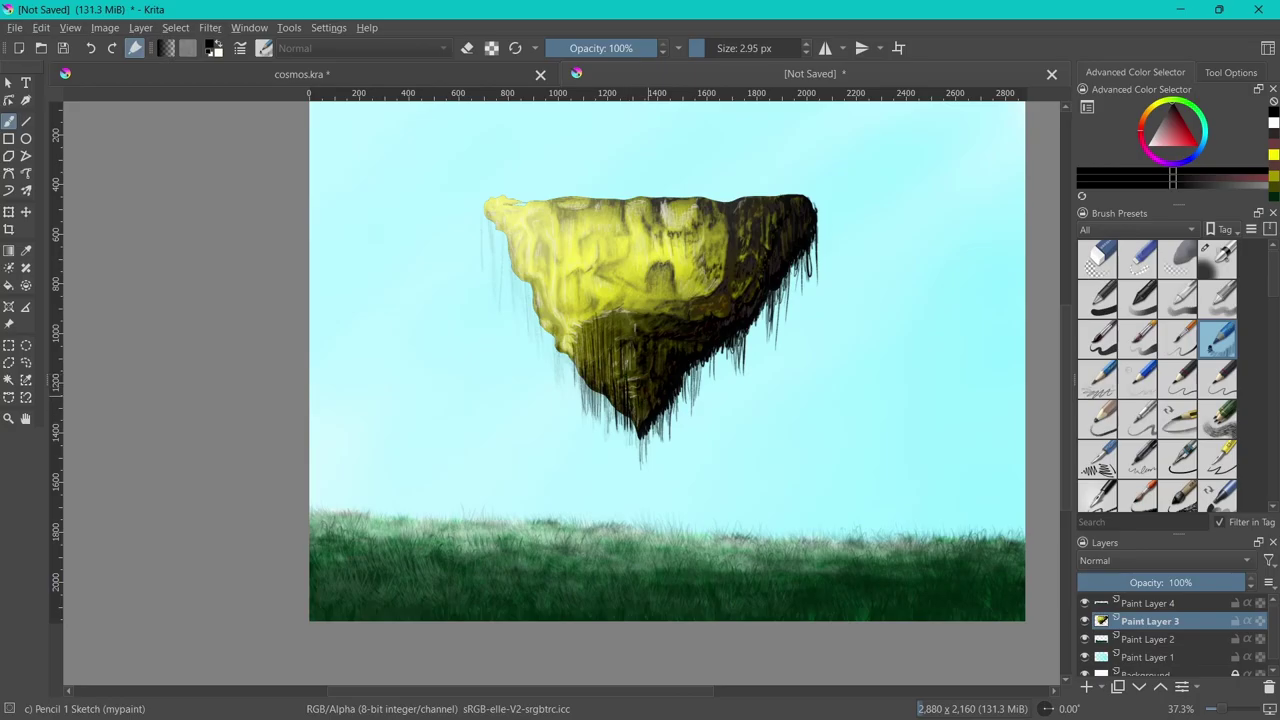
pyautogui.hotkey('alt', 'z')
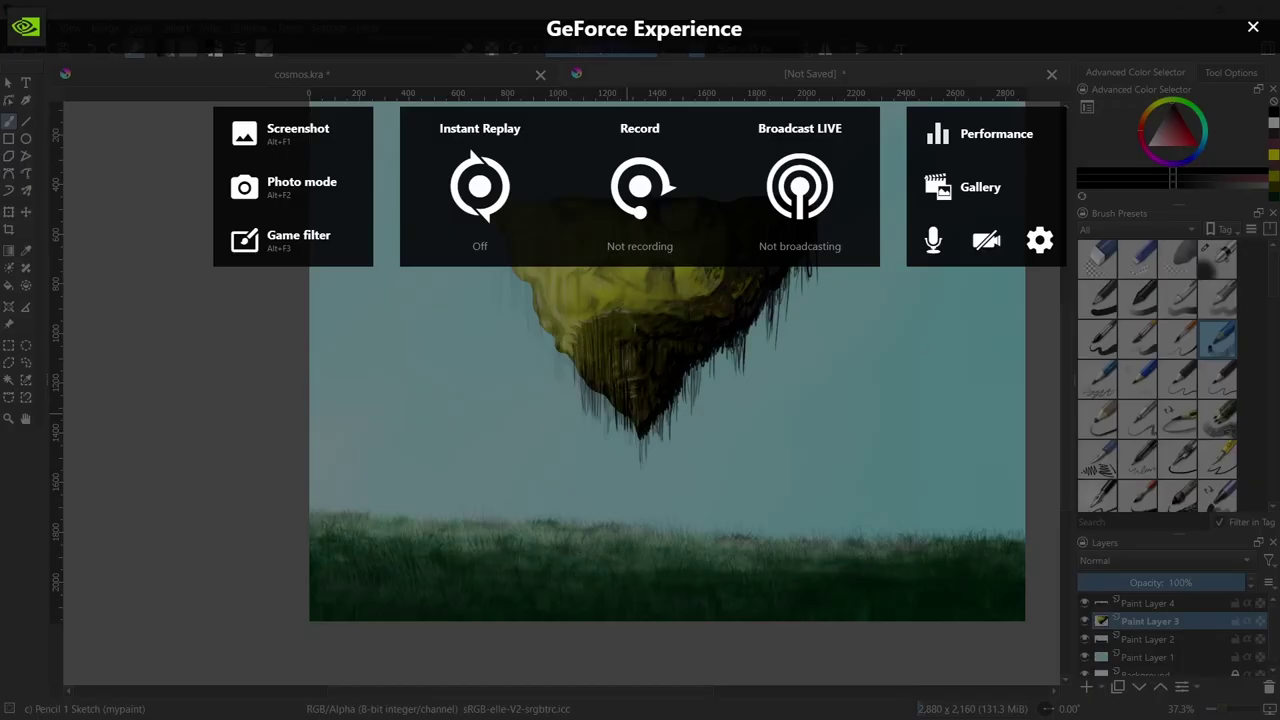
pyautogui.hotkey('alt', 'z')
pyautogui.moveTo(630, 382); pyautogui.dragTo(648, 446)
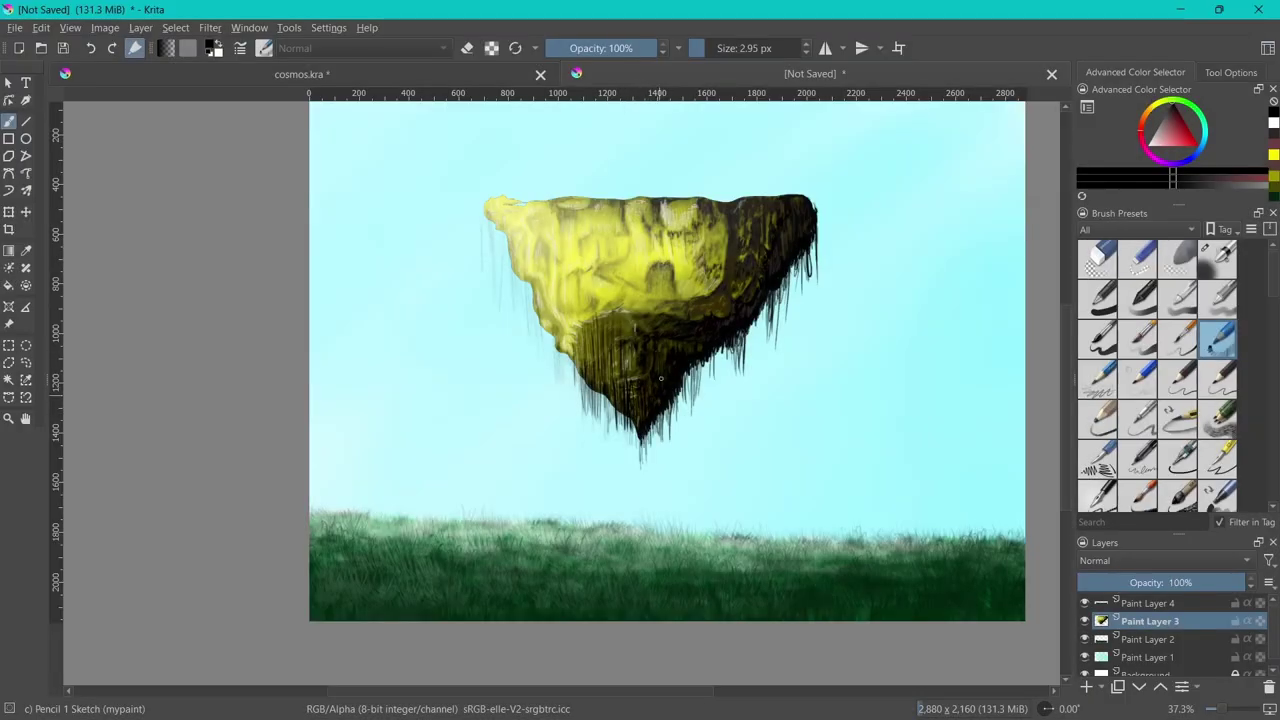
# Paint thin dark drips on the island's lower-right underside and right side
pyautogui.moveTo(664, 340); pyautogui.dragTo(666, 368)
pyautogui.moveTo(674, 396); pyautogui.dragTo(682, 414)
pyautogui.moveTo(692, 368); pyautogui.dragTo(692, 404)
pyautogui.moveTo(706, 362)
pyautogui.mouseDown()
pyautogui.moveTo(708, 392)
pyautogui.moveTo(722, 376)
pyautogui.mouseUp()
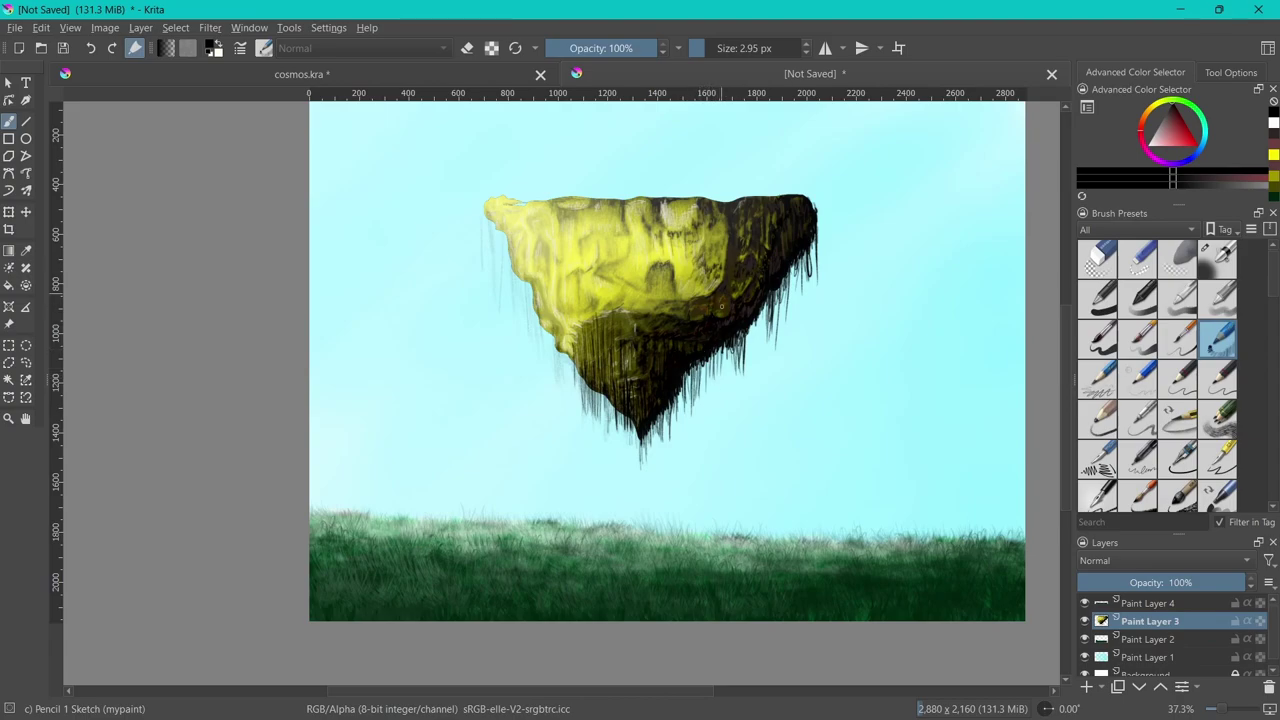
pyautogui.moveTo(724, 288); pyautogui.dragTo(726, 318)
pyautogui.moveTo(732, 234); pyautogui.dragTo(732, 318)
pyautogui.moveTo(740, 212)
pyautogui.mouseDown()
pyautogui.moveTo(750, 280)
pyautogui.moveTo(772, 248)
pyautogui.mouseUp()
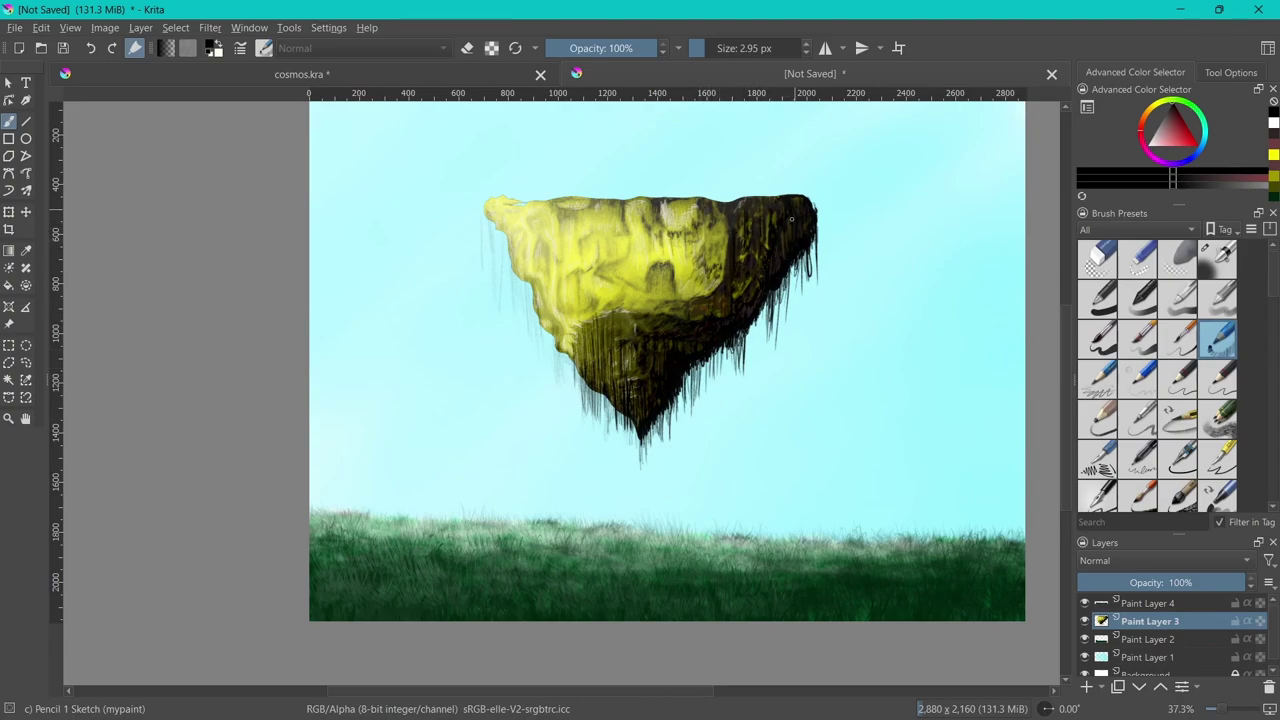
# Streak thin black drips across the island's yellow face and centre
pyautogui.moveTo(574, 284); pyautogui.dragTo(575, 316)
pyautogui.moveTo(526, 248); pyautogui.dragTo(530, 282)
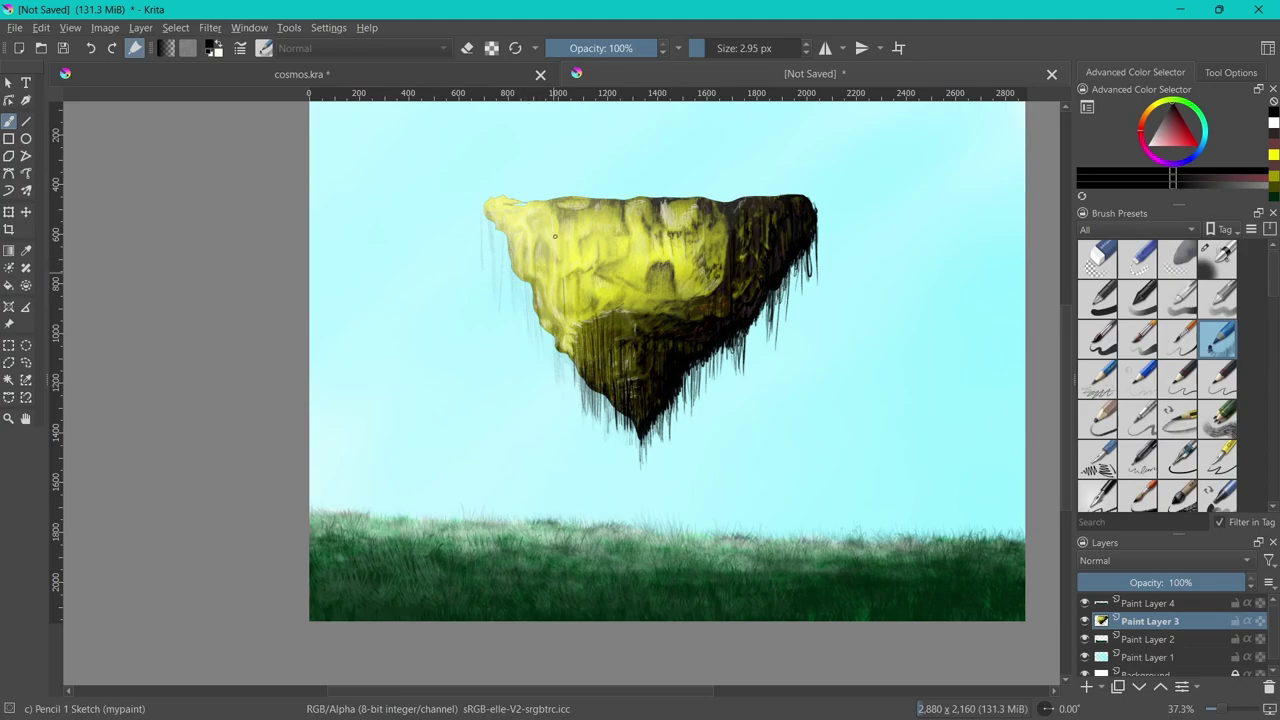
pyautogui.moveTo(590, 236); pyautogui.dragTo(598, 302)
pyautogui.moveTo(600, 268); pyautogui.dragTo(606, 302)
pyautogui.moveTo(606, 262)
pyautogui.mouseDown()
pyautogui.moveTo(610, 296)
pyautogui.moveTo(622, 290)
pyautogui.mouseUp()
pyautogui.moveTo(620, 228); pyautogui.dragTo(620, 250)
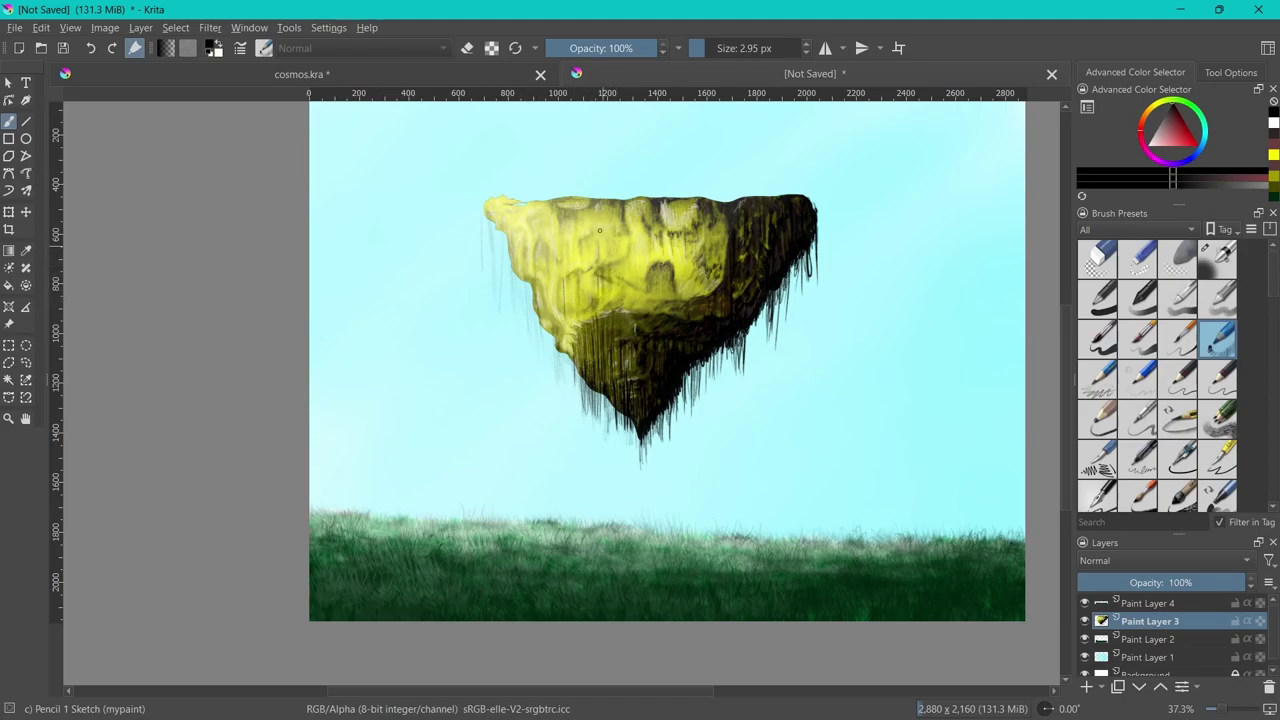
pyautogui.moveTo(574, 352)
pyautogui.mouseDown()
pyautogui.moveTo(578, 396)
pyautogui.moveTo(584, 384)
pyautogui.moveTo(602, 414)
pyautogui.mouseUp()
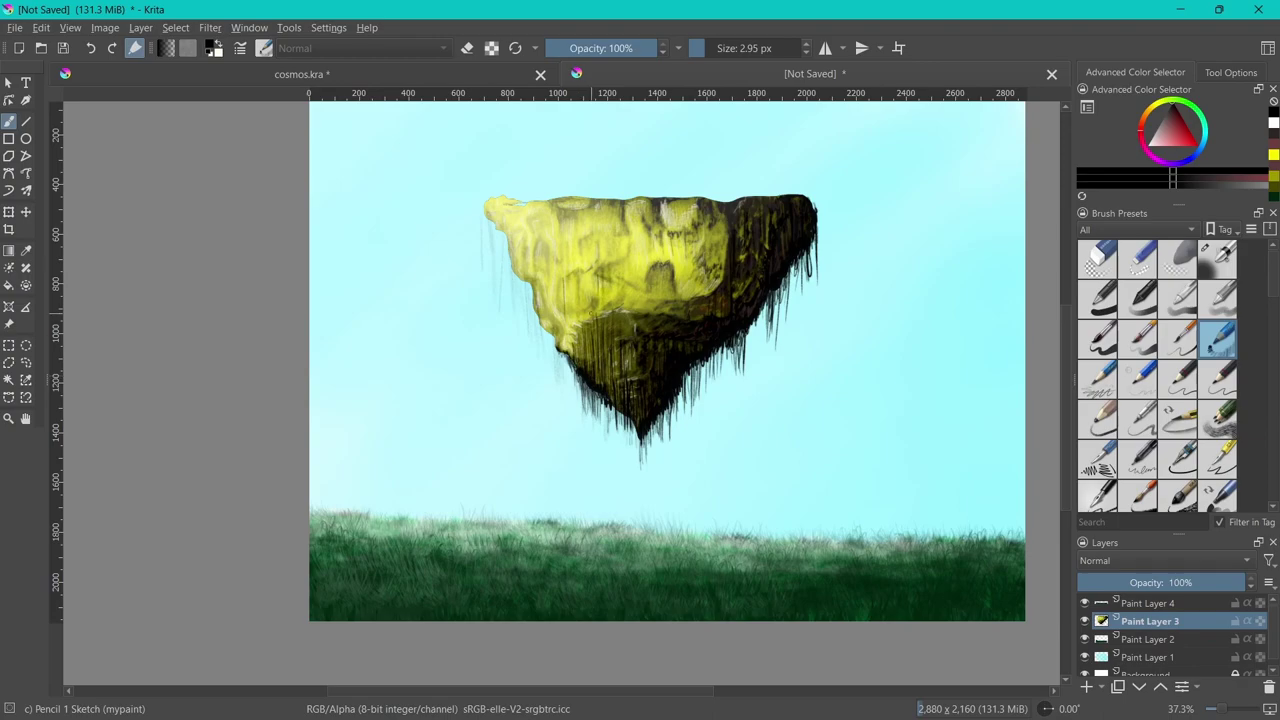
# Add thin drips along the island's left edge and upper-left area
pyautogui.moveTo(556, 328)
pyautogui.mouseDown()
pyautogui.moveTo(558, 366)
pyautogui.moveTo(550, 350)
pyautogui.mouseUp()
pyautogui.moveTo(534, 299)
pyautogui.mouseDown()
pyautogui.moveTo(540, 314)
pyautogui.moveTo(518, 298)
pyautogui.moveTo(538, 328)
pyautogui.mouseUp()
pyautogui.moveTo(488, 210)
pyautogui.mouseDown()
pyautogui.moveTo(490, 268)
pyautogui.moveTo(492, 252)
pyautogui.moveTo(510, 254)
pyautogui.moveTo(514, 306)
pyautogui.moveTo(527, 306)
pyautogui.mouseUp()
pyautogui.moveTo(498, 222); pyautogui.dragTo(509, 290)
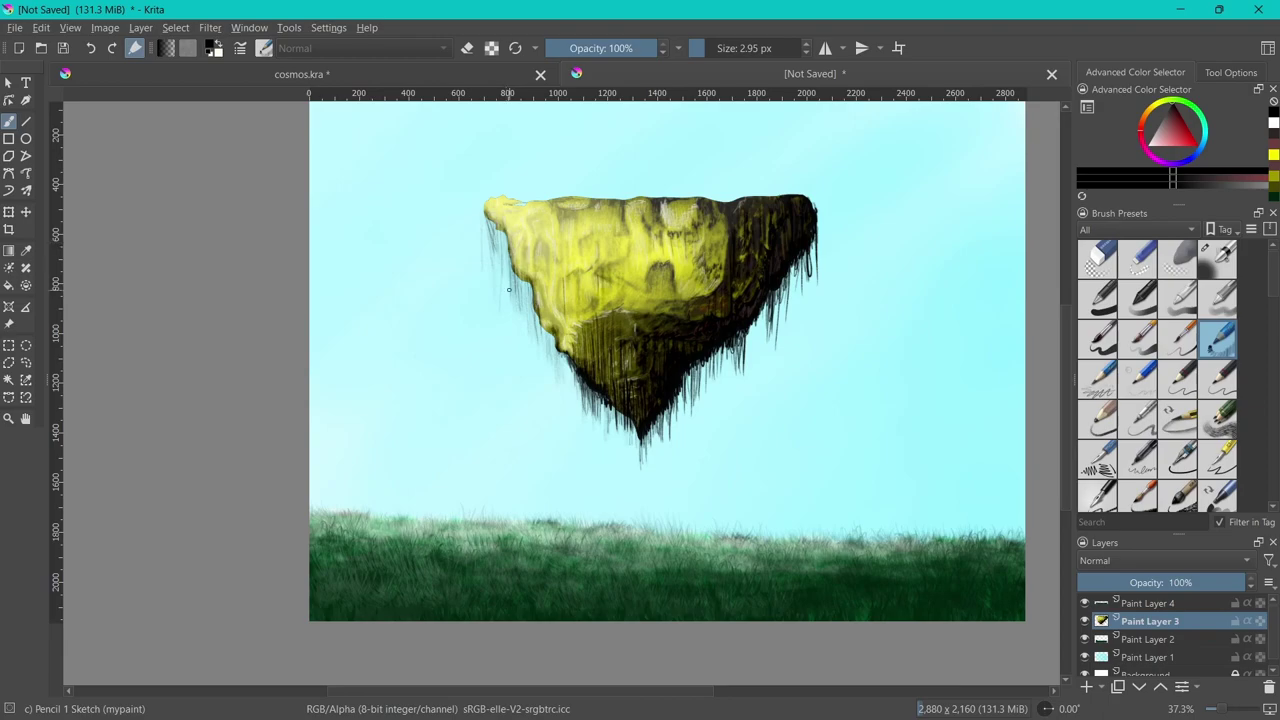
pyautogui.moveTo(500, 246)
pyautogui.mouseDown()
pyautogui.moveTo(502, 304)
pyautogui.moveTo(570, 374)
pyautogui.mouseUp()
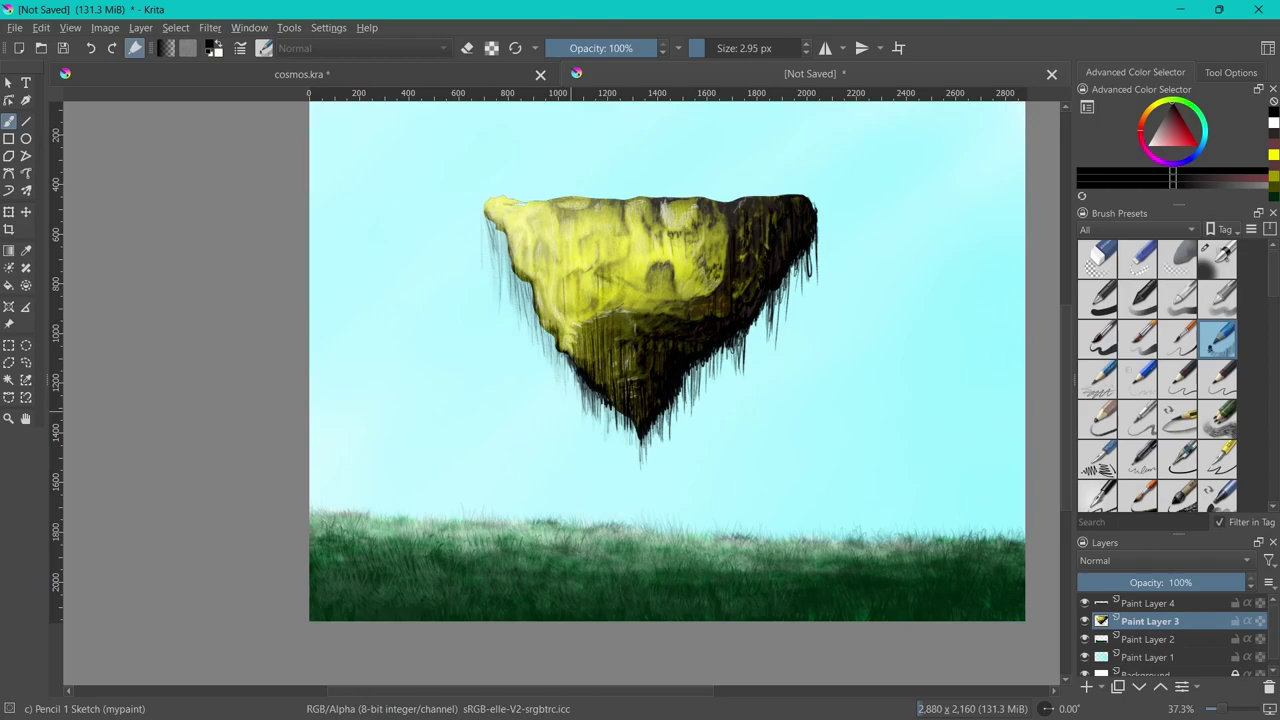
pyautogui.moveTo(482, 206)
pyautogui.mouseDown()
pyautogui.moveTo(486, 238)
pyautogui.moveTo(544, 306)
pyautogui.mouseUp()
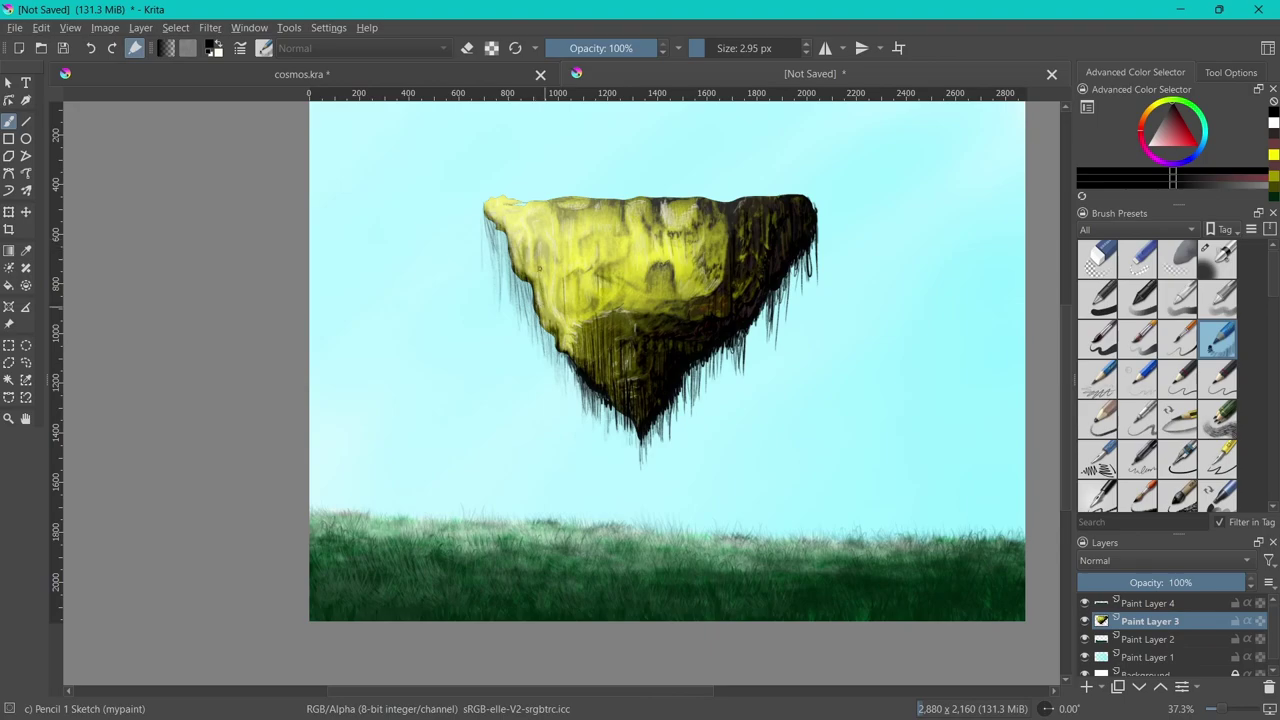
pyautogui.moveTo(542, 244); pyautogui.dragTo(548, 332)
pyautogui.moveTo(564, 272)
pyautogui.mouseDown()
pyautogui.moveTo(572, 326)
pyautogui.moveTo(580, 318)
pyautogui.mouseUp()
pyautogui.moveTo(556, 214)
pyautogui.mouseDown()
pyautogui.moveTo(560, 266)
pyautogui.moveTo(534, 238)
pyautogui.mouseUp()
pyautogui.moveTo(536, 208)
pyautogui.mouseDown()
pyautogui.moveTo(542, 258)
pyautogui.moveTo(564, 256)
pyautogui.mouseUp()
pyautogui.moveTo(570, 204); pyautogui.dragTo(580, 280)
pyautogui.moveTo(590, 236)
pyautogui.mouseDown()
pyautogui.moveTo(596, 306)
pyautogui.moveTo(638, 324)
pyautogui.mouseUp()
# Add more thin drips over the island's middle and upper area
pyautogui.moveTo(646, 264)
pyautogui.mouseDown()
pyautogui.moveTo(652, 314)
pyautogui.moveTo(654, 300)
pyautogui.mouseUp()
pyautogui.moveTo(670, 272); pyautogui.dragTo(676, 318)
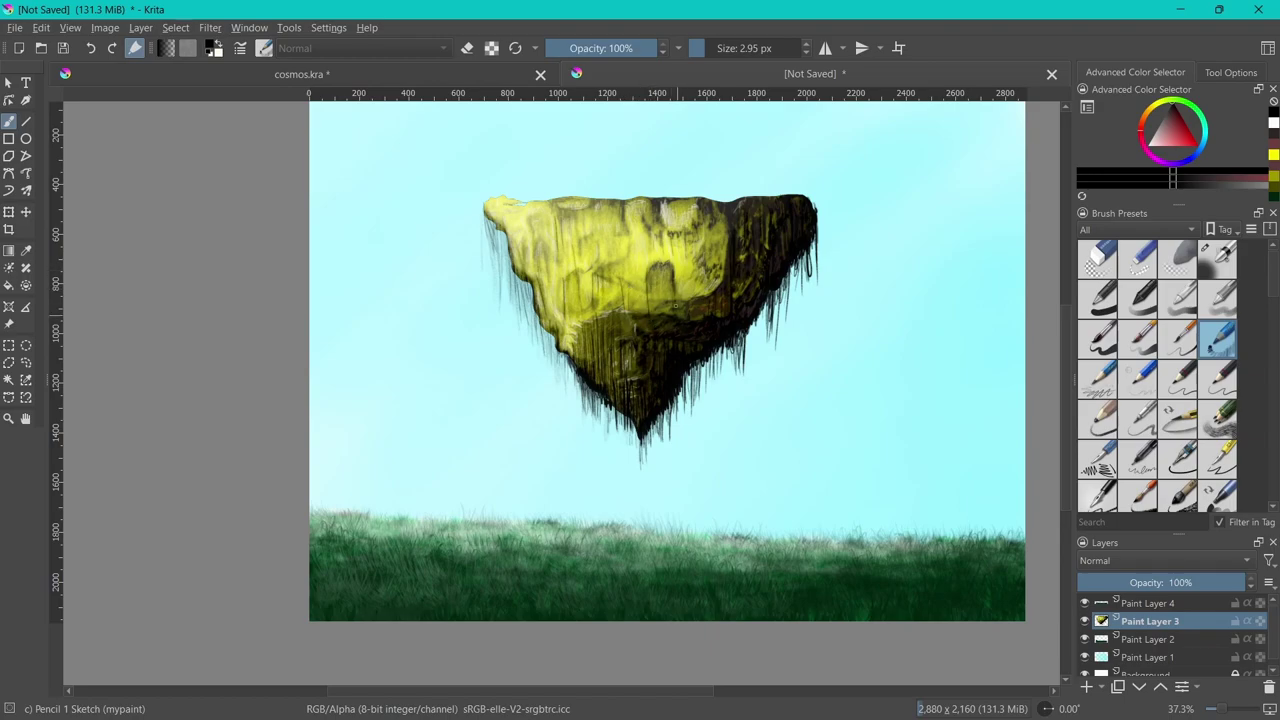
pyautogui.moveTo(706, 266)
pyautogui.mouseDown()
pyautogui.moveTo(712, 310)
pyautogui.moveTo(700, 292)
pyautogui.mouseUp()
pyautogui.moveTo(674, 234)
pyautogui.mouseDown()
pyautogui.moveTo(678, 276)
pyautogui.moveTo(694, 260)
pyautogui.mouseUp()
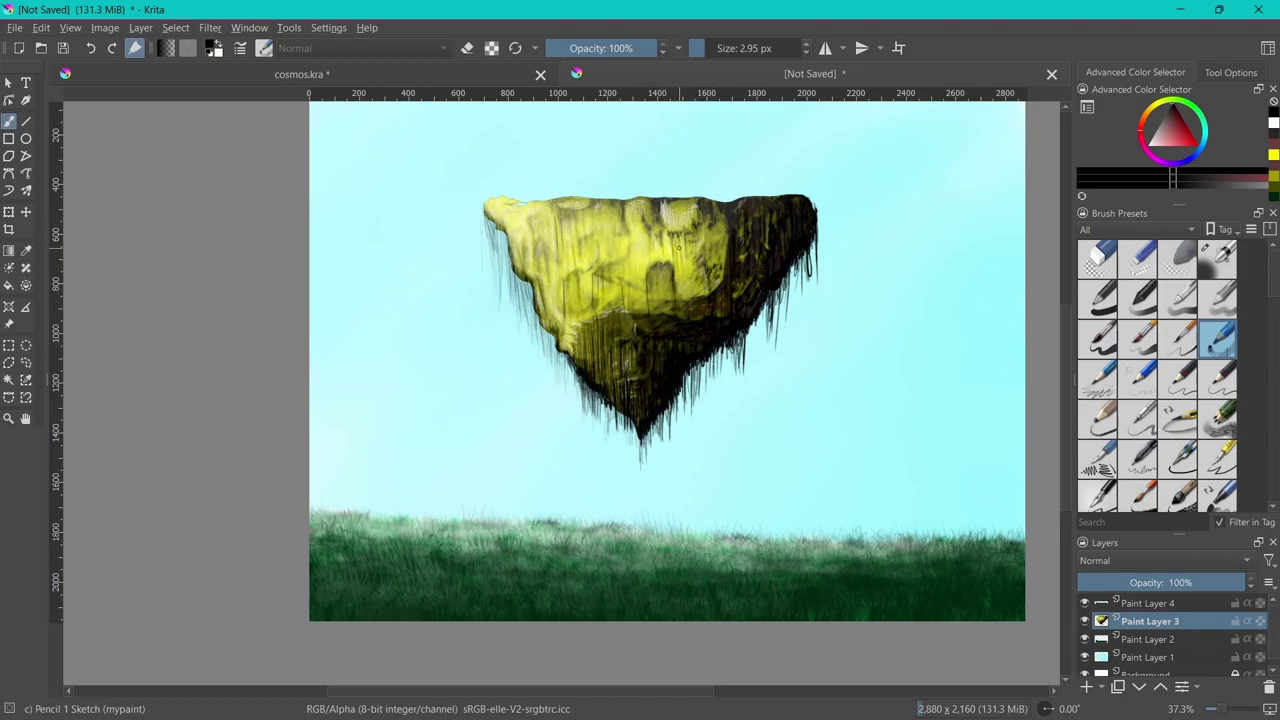
pyautogui.moveTo(662, 200); pyautogui.dragTo(666, 248)
pyautogui.moveTo(664, 198); pyautogui.dragTo(668, 254)
pyautogui.moveTo(678, 224); pyautogui.dragTo(682, 256)
pyautogui.moveTo(686, 208); pyautogui.dragTo(688, 234)
pyautogui.moveTo(622, 206); pyautogui.dragTo(628, 262)
pyautogui.moveTo(618, 234); pyautogui.dragTo(620, 280)
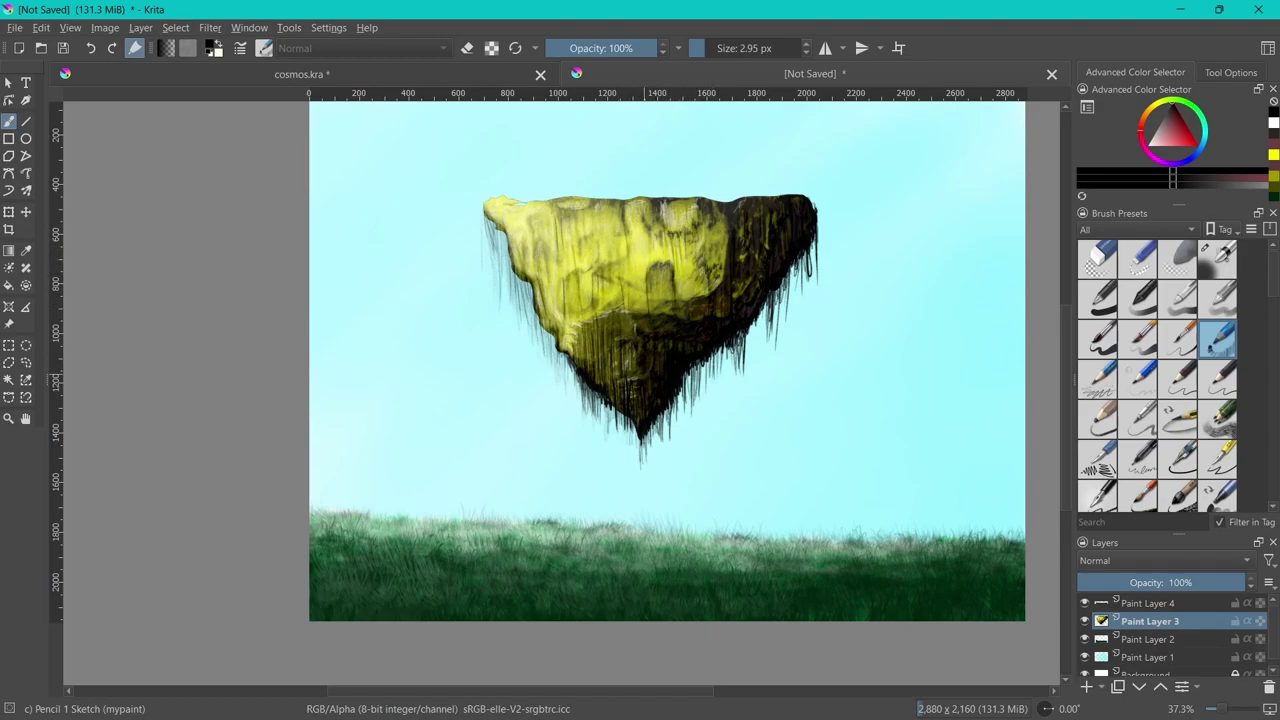
# Add drips on the island's right edge and left-centre, and darken an underside spot
pyautogui.moveTo(808, 248)
pyautogui.mouseDown()
pyautogui.moveTo(810, 294)
pyautogui.moveTo(808, 268)
pyautogui.mouseUp()
pyautogui.moveTo(810, 256)
pyautogui.mouseDown()
pyautogui.moveTo(811, 290)
pyautogui.moveTo(800, 272)
pyautogui.mouseUp()
pyautogui.moveTo(802, 250); pyautogui.dragTo(802, 272)
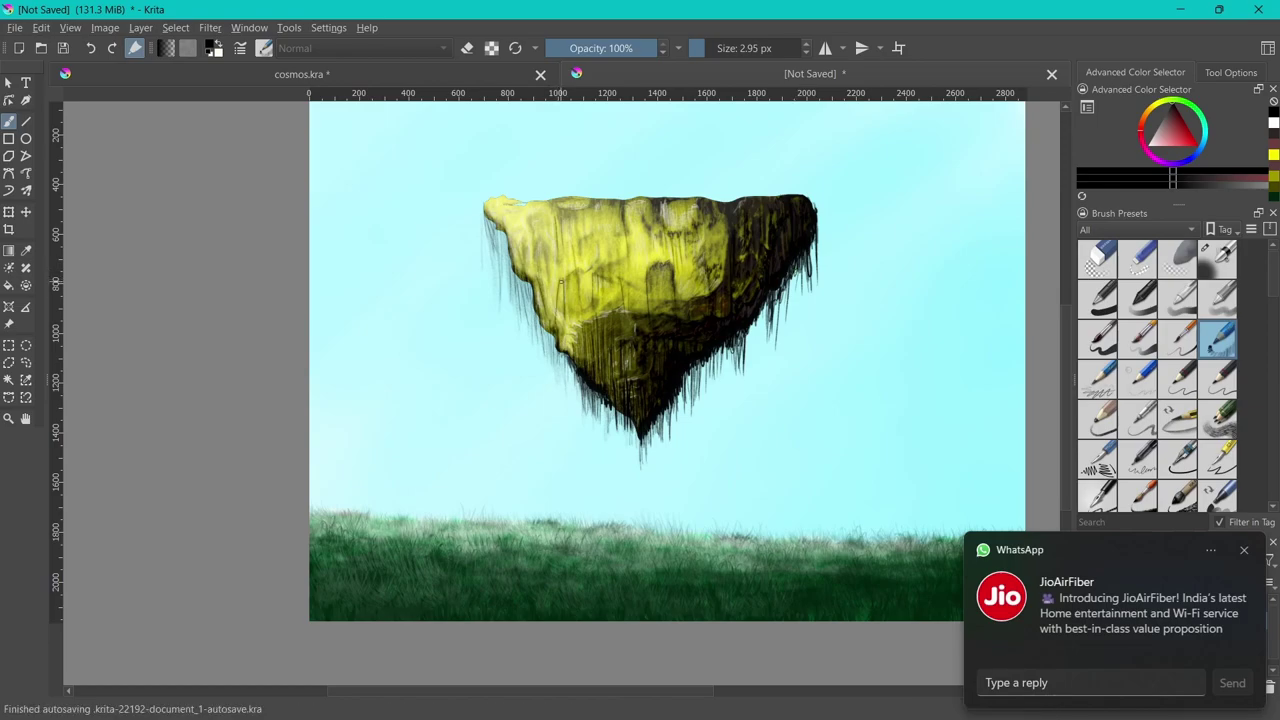
pyautogui.moveTo(564, 284)
pyautogui.mouseDown()
pyautogui.moveTo(566, 350)
pyautogui.moveTo(580, 322)
pyautogui.moveTo(576, 340)
pyautogui.moveTo(604, 322)
pyautogui.mouseUp()
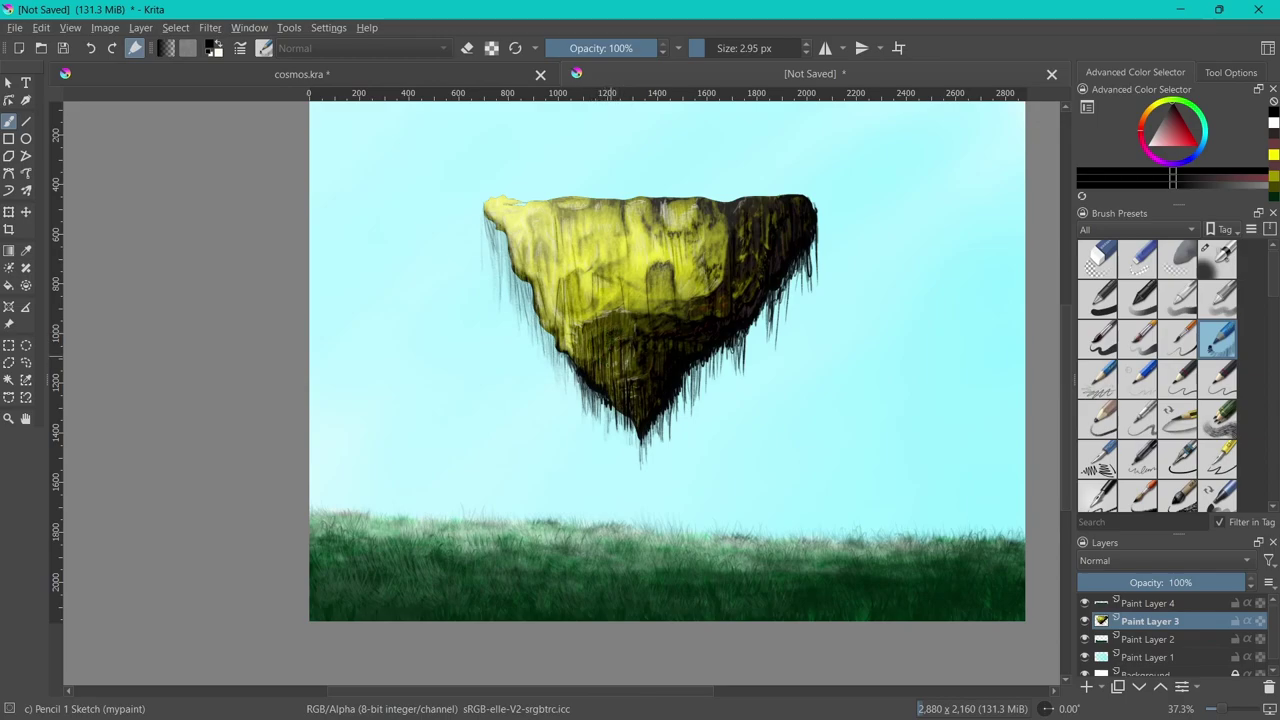
pyautogui.moveTo(618, 345); pyautogui.dragTo(620, 360)
# Pick a green colour and the Stamp Grass Patch brush at 73 px
pyautogui.scroll(-10, 1275, 316)
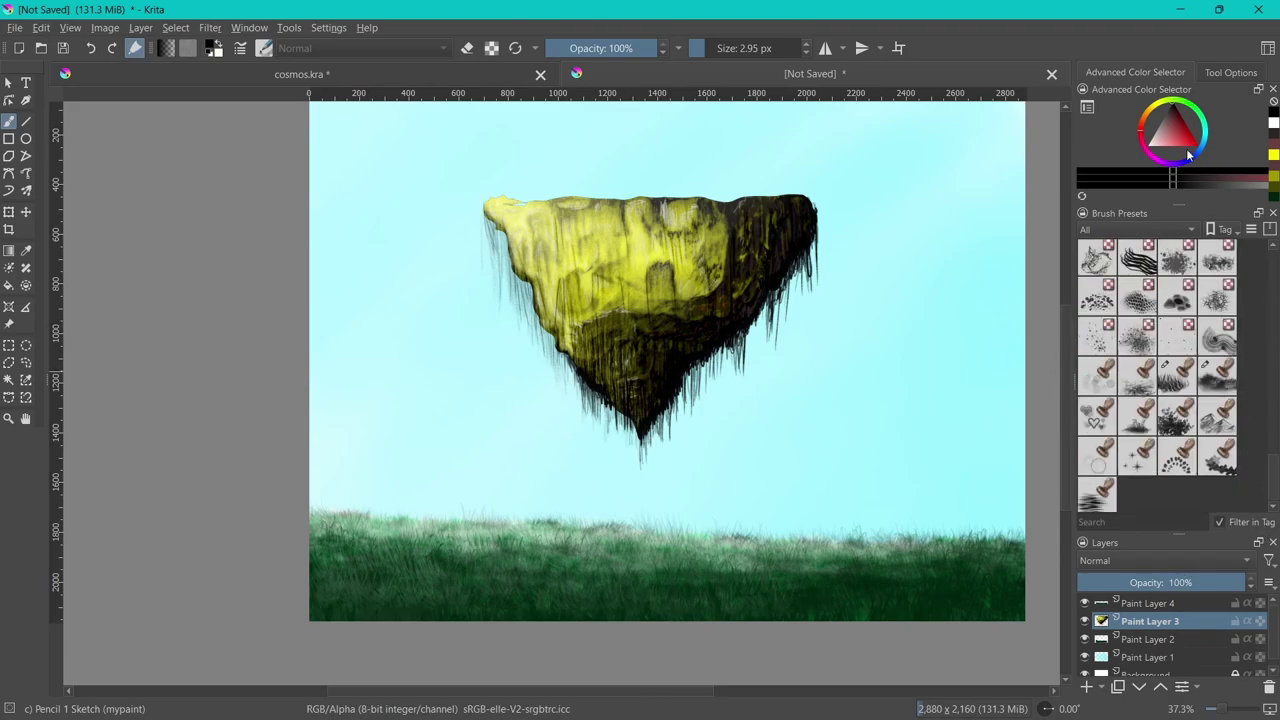
pyautogui.click(1205, 120)
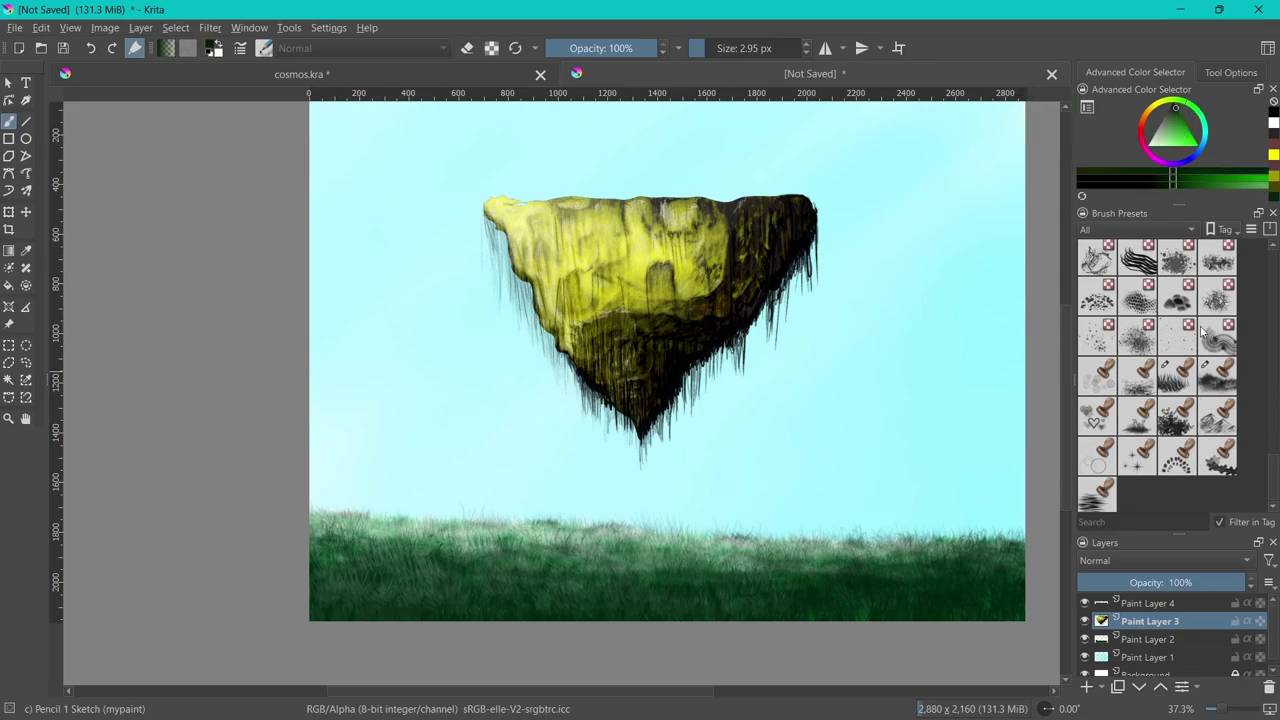
pyautogui.click(1177, 376)
pyautogui.moveTo(800, 265); pyautogui.dragTo(805, 198)
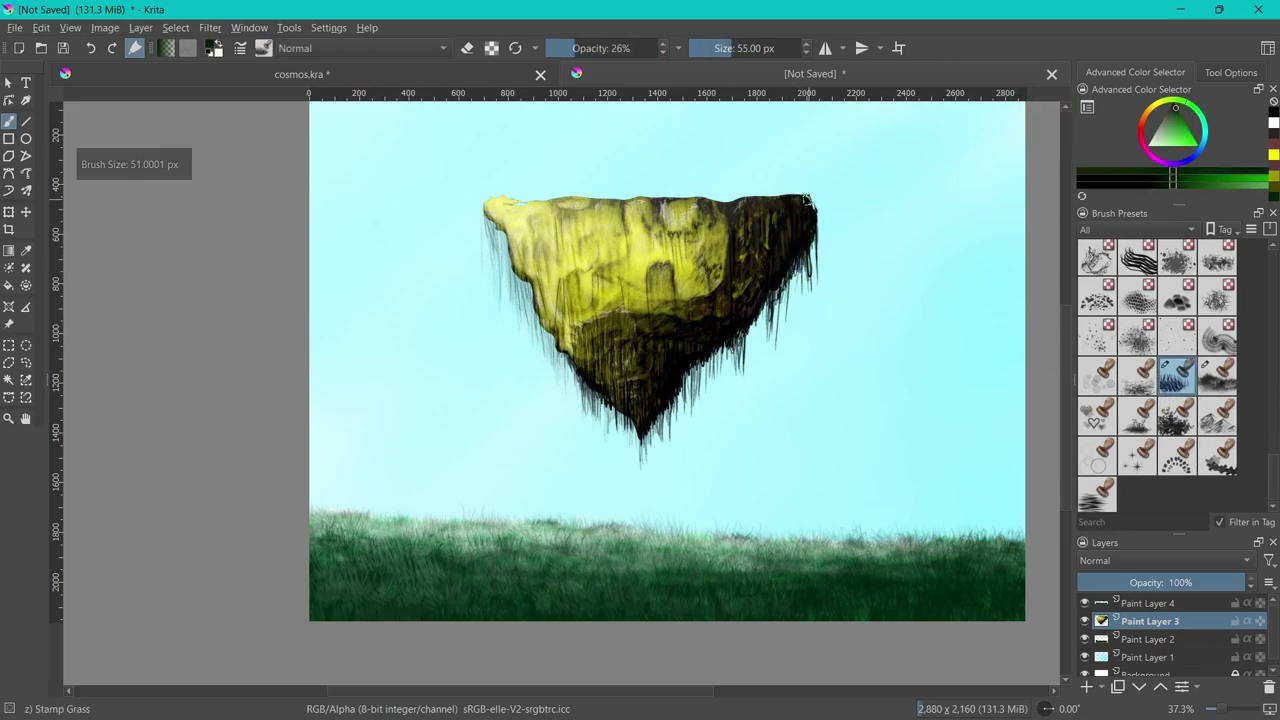
pyautogui.click(1217, 376)
pyautogui.moveTo(795, 193); pyautogui.dragTo(698, 194)
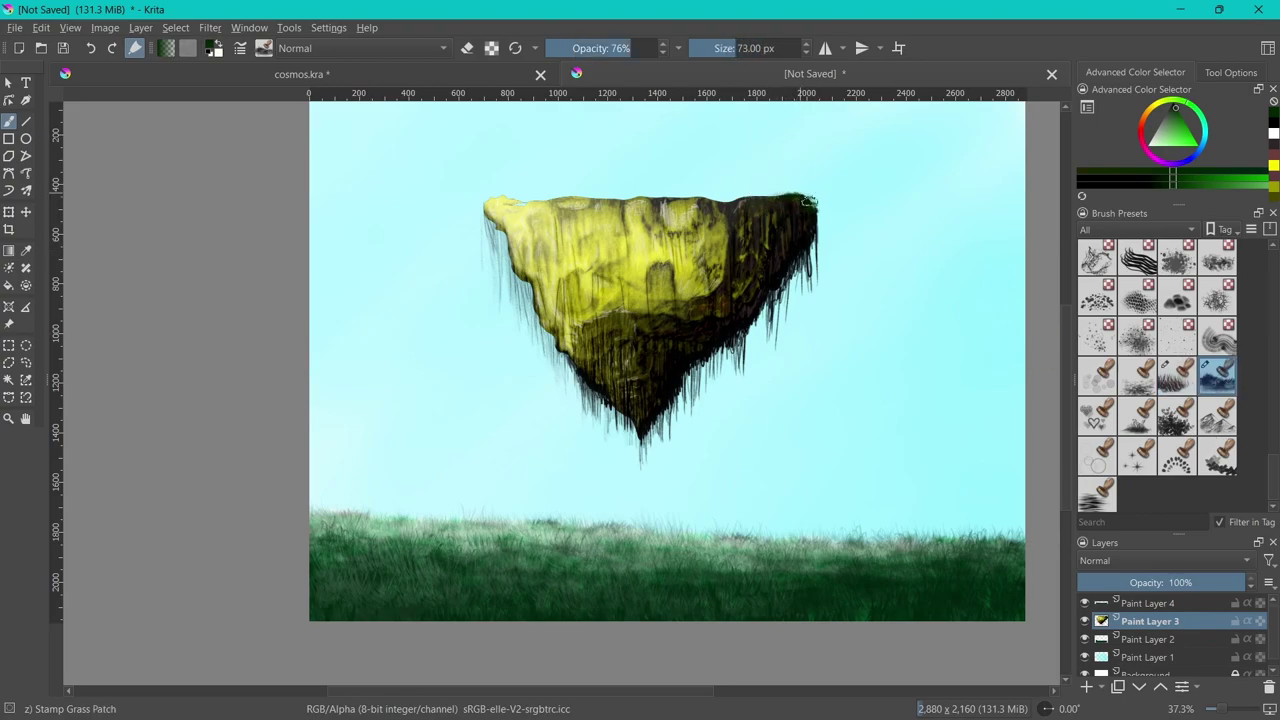
# Stamp a strip of grass along the island's whole top edge
pyautogui.moveTo(520, 200); pyautogui.dragTo(512, 197)
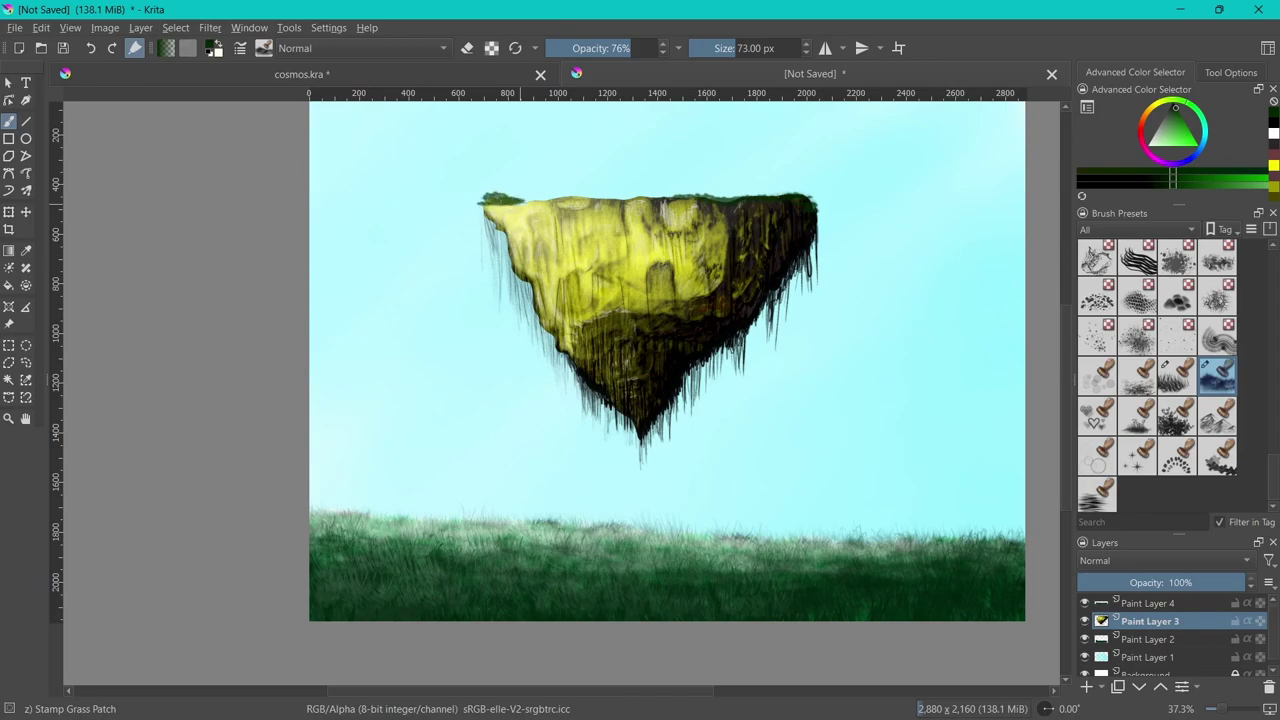
pyautogui.hotkey('ctrl', 'z')
pyautogui.moveTo(498, 198)
pyautogui.mouseDown()
pyautogui.moveTo(795, 198)
pyautogui.moveTo(720, 198)
pyautogui.moveTo(733, 186)
pyautogui.moveTo(510, 193)
pyautogui.moveTo(745, 192)
pyautogui.moveTo(685, 184)
pyautogui.moveTo(700, 184)
pyautogui.mouseUp()
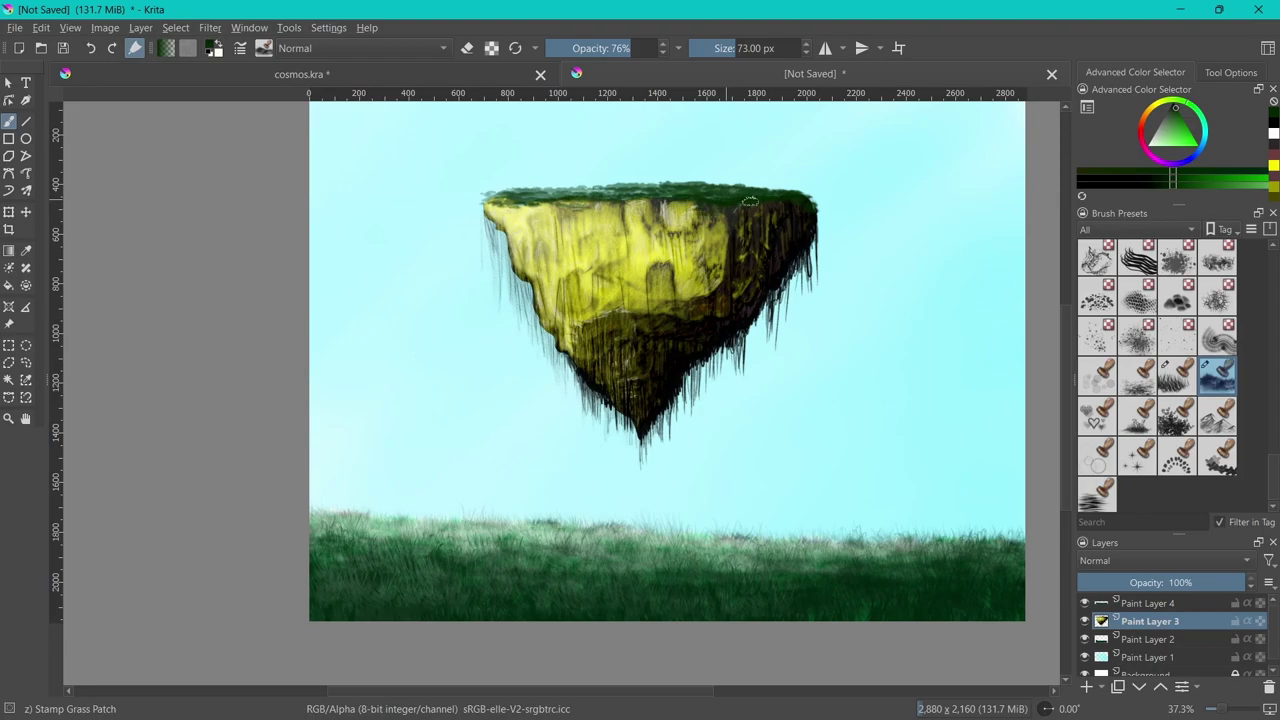
pyautogui.click(810, 198)
pyautogui.moveTo(507, 206); pyautogui.dragTo(780, 188)
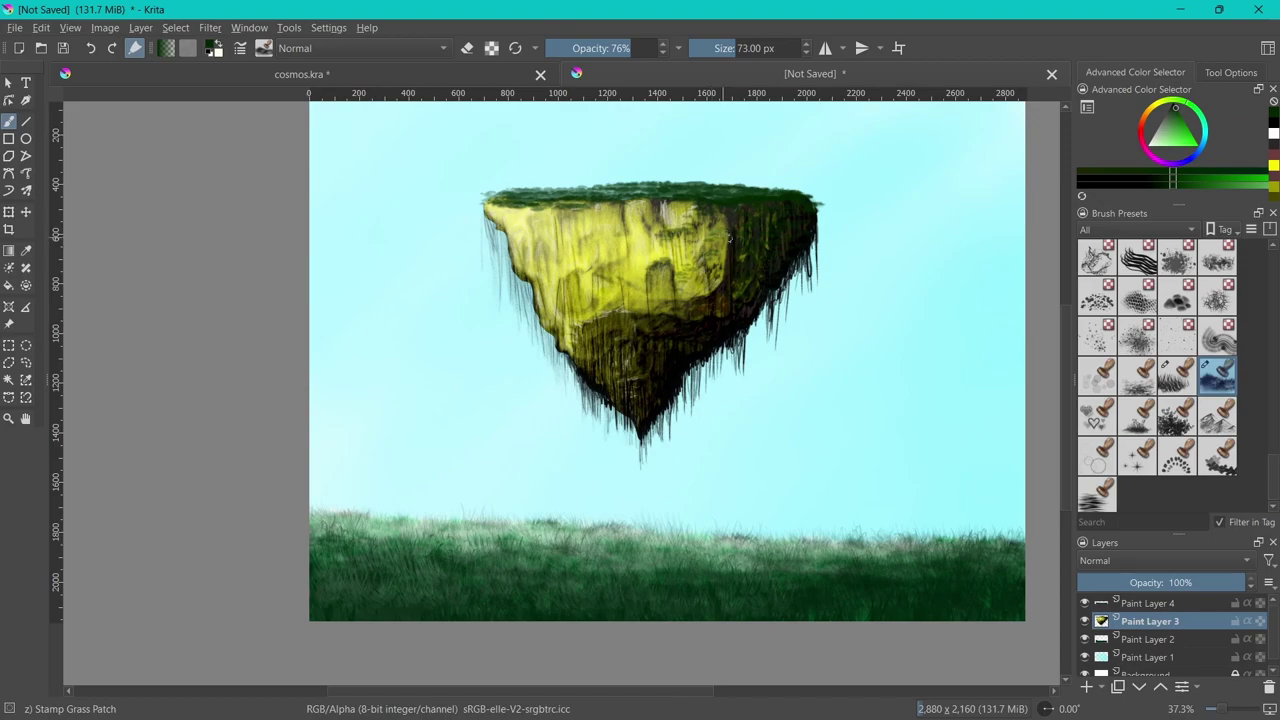
# Stamp small dark grass patches down the island's upper cliff face
pyautogui.moveTo(718, 288)
pyautogui.mouseDown()
pyautogui.moveTo(679, 250)
pyautogui.moveTo(690, 250)
pyautogui.mouseUp()
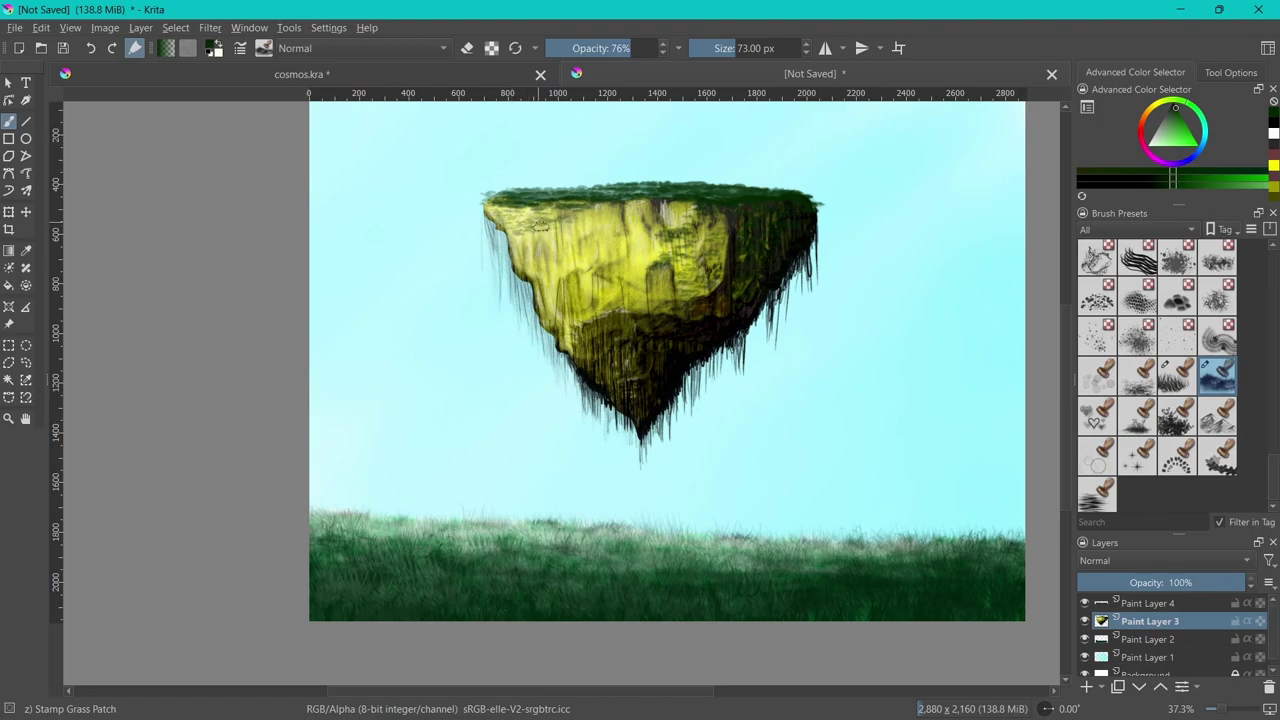
pyautogui.moveTo(573, 281)
pyautogui.mouseDown()
pyautogui.moveTo(595, 226)
pyautogui.moveTo(655, 238)
pyautogui.moveTo(622, 260)
pyautogui.mouseUp()
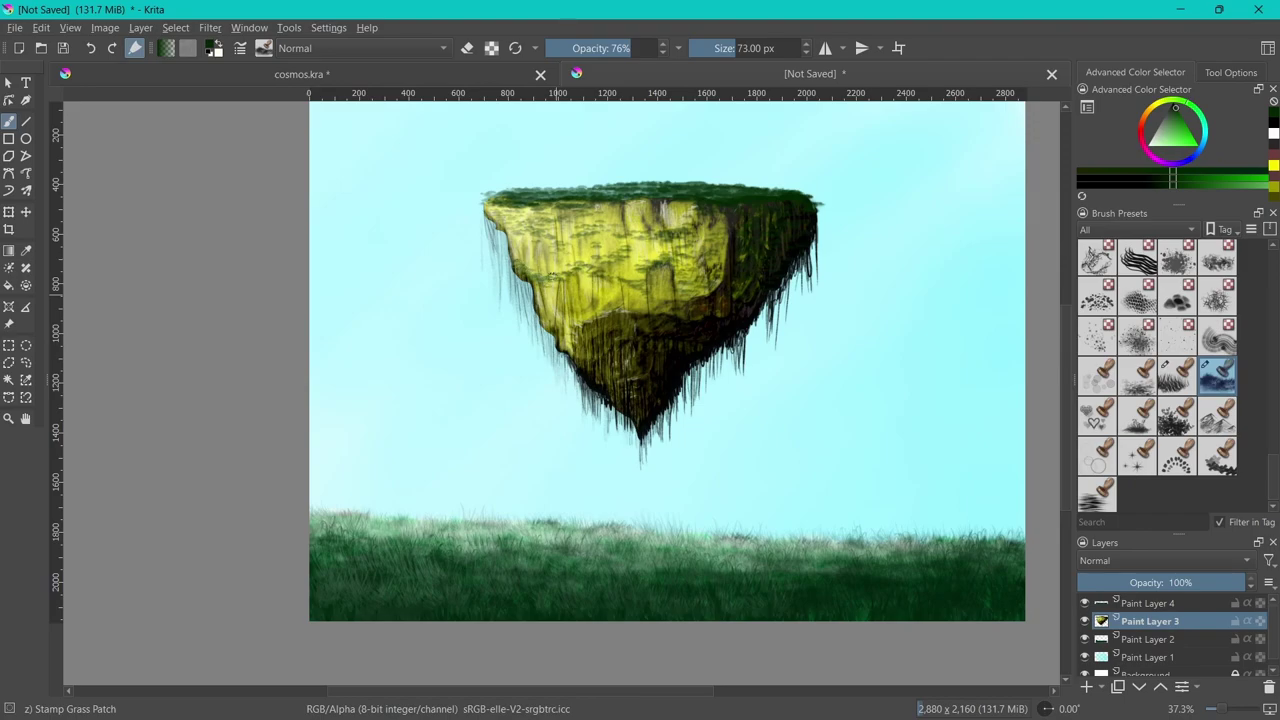
pyautogui.moveTo(590, 302); pyautogui.dragTo(595, 285)
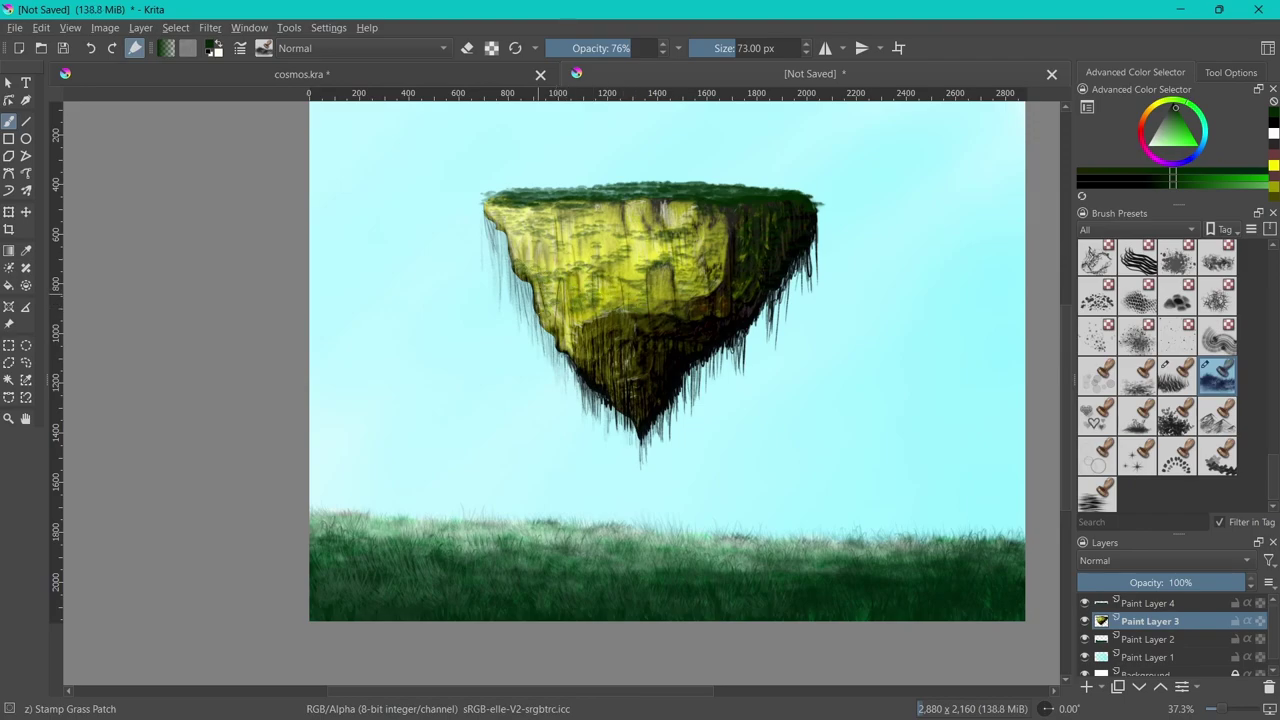
pyautogui.hotkey('ctrl', 'z')
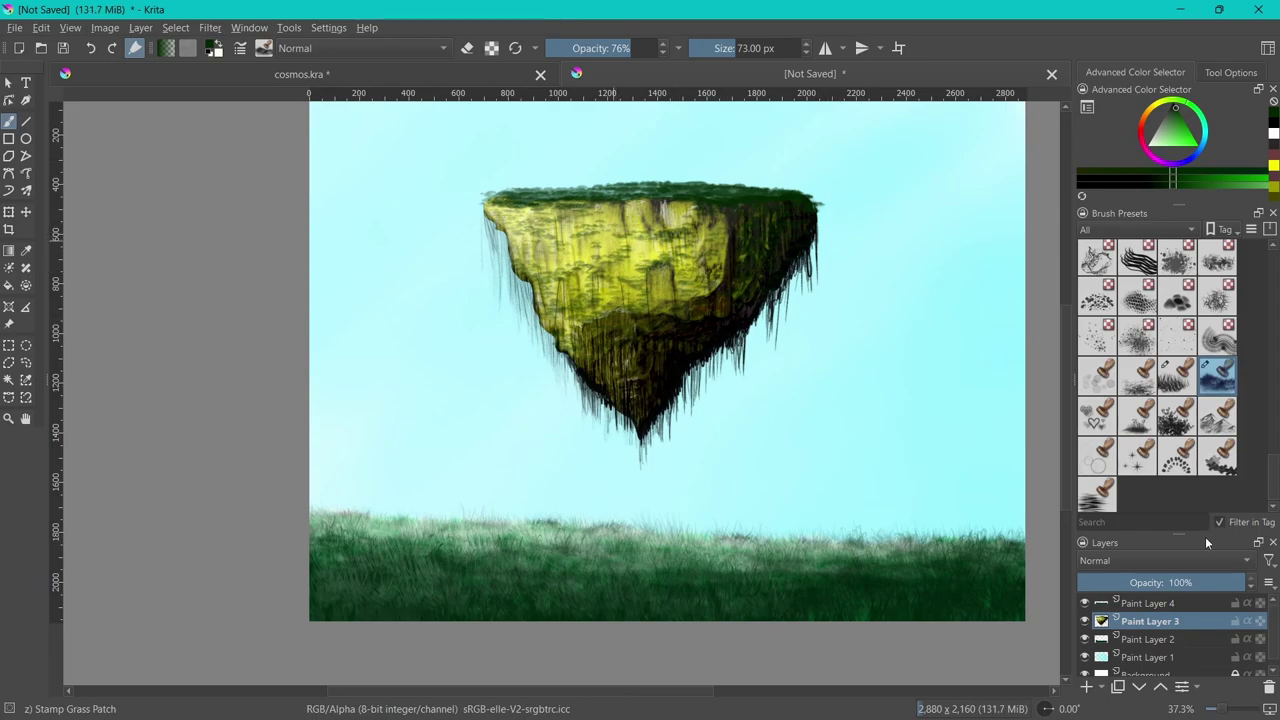
# Paint darker grass along the right part of the island's top
pyautogui.keyDown('ctrl'); pyautogui.click(756, 197); pyautogui.keyUp('ctrl')
pyautogui.keyDown('ctrl'); pyautogui.click(803, 199); pyautogui.keyUp('ctrl')
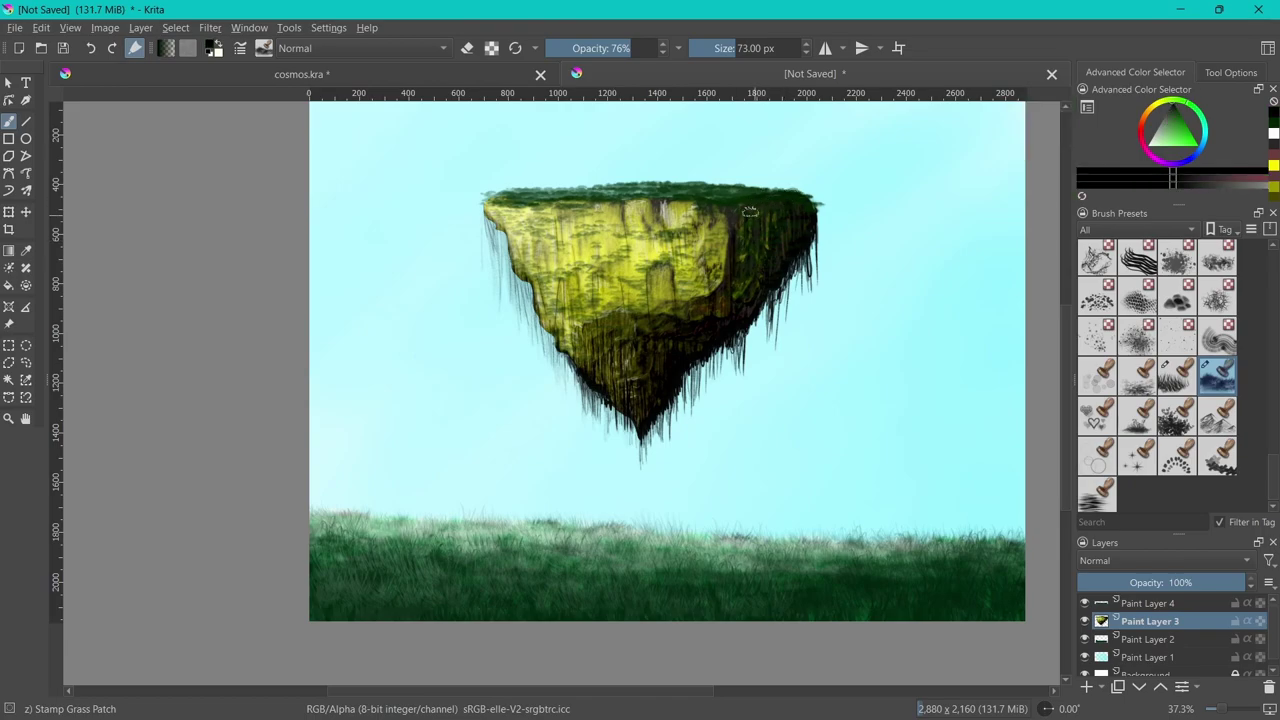
pyautogui.moveTo(716, 186); pyautogui.dragTo(735, 194)
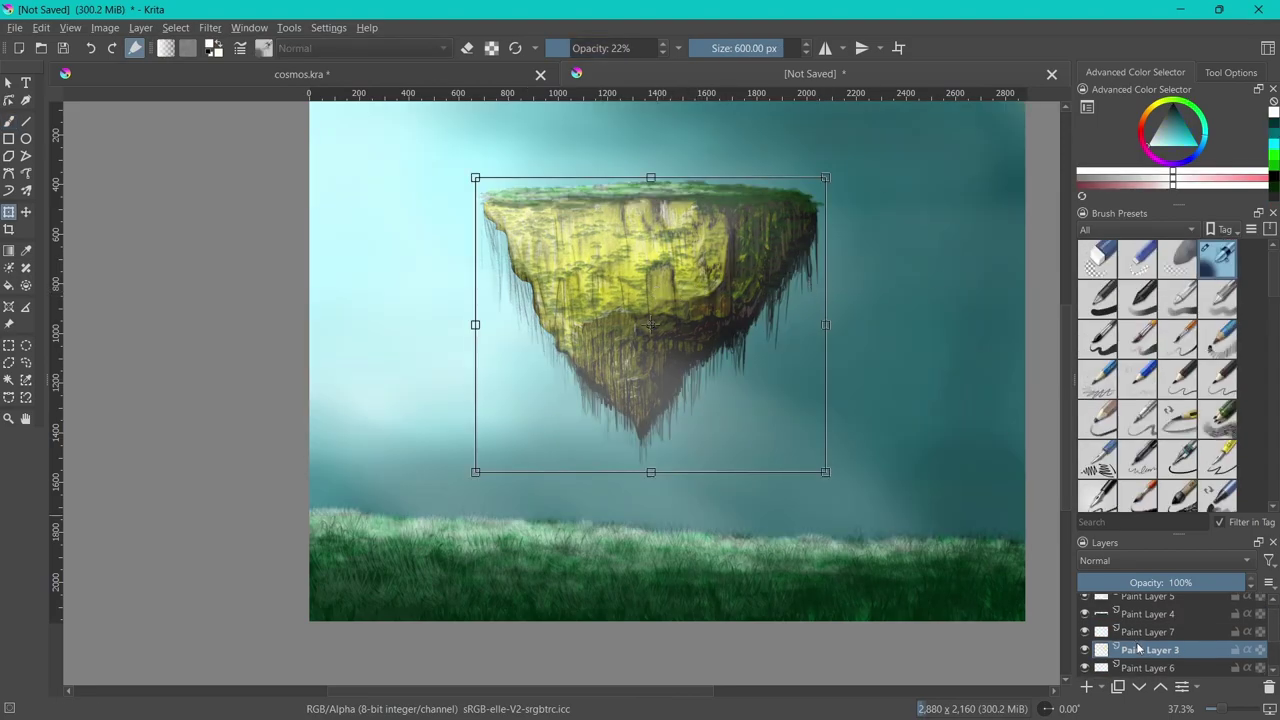
# Apply the island transform, then add a new empty layer and hide it
pyautogui.scroll(-1, 1270, 670)
pyautogui.press('Return')
pyautogui.press('Insert')
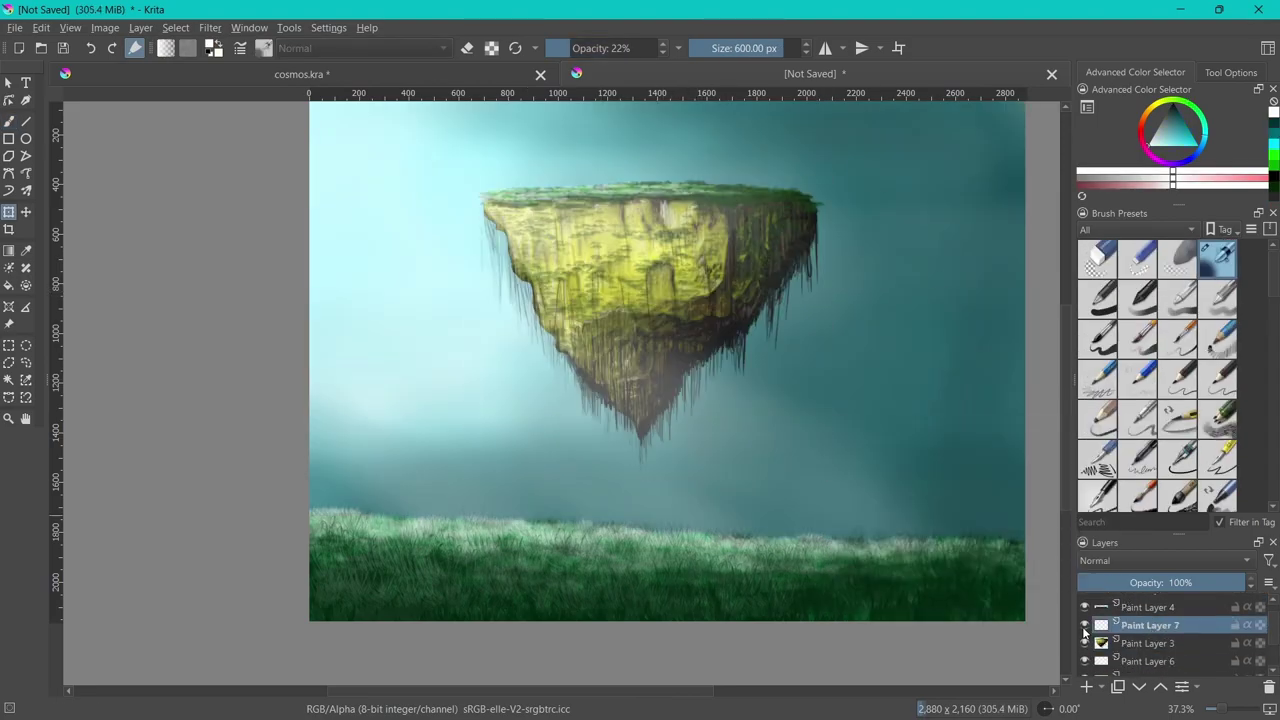
pyautogui.click(1140, 643)
pyautogui.rightClick(1140, 643)
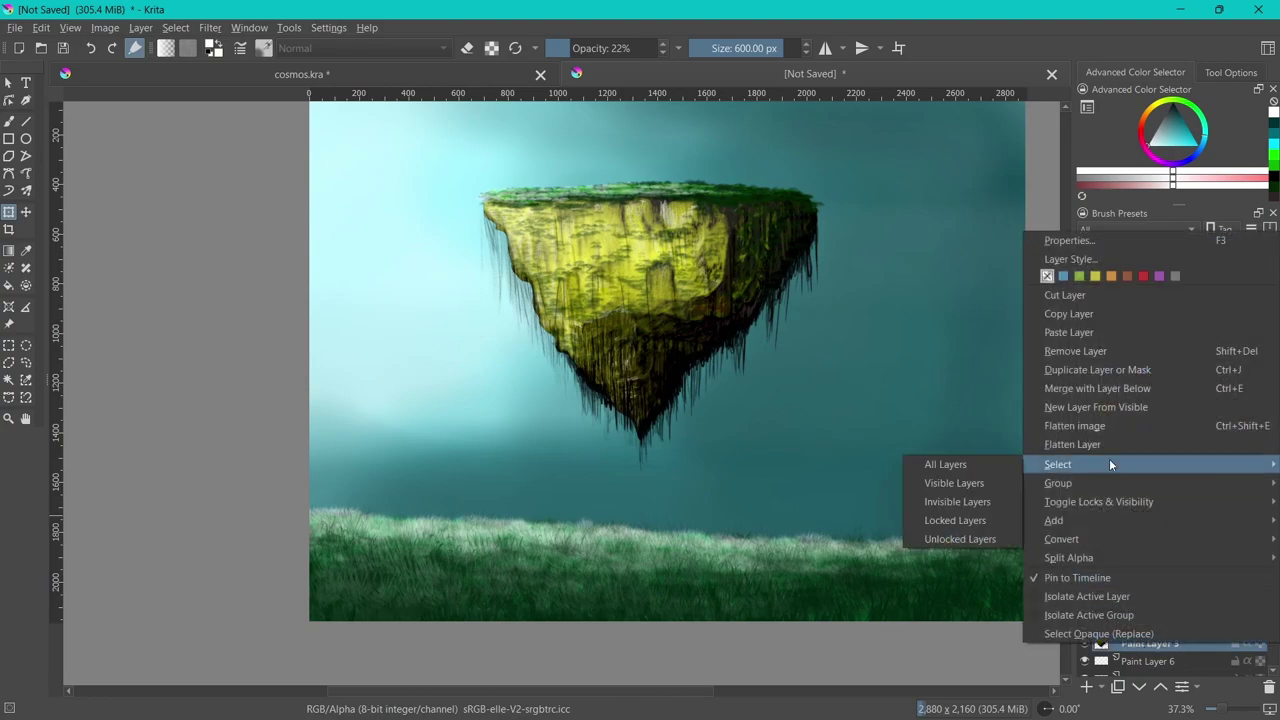
pyautogui.click(1065, 315)
# Paste a duplicate of the island's Paint Layer 3 into the layer stack
pyautogui.scroll(1, 1140, 648)
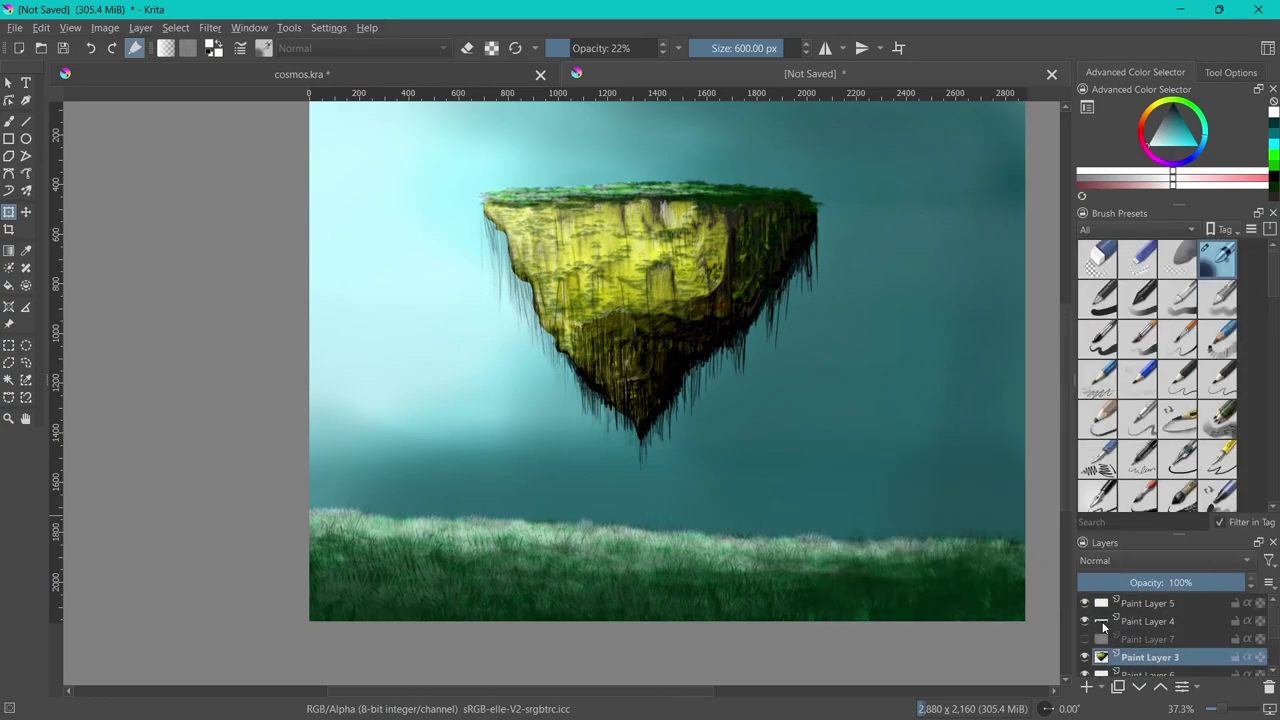
pyautogui.rightClick(807, 379)
pyautogui.click(882, 313)
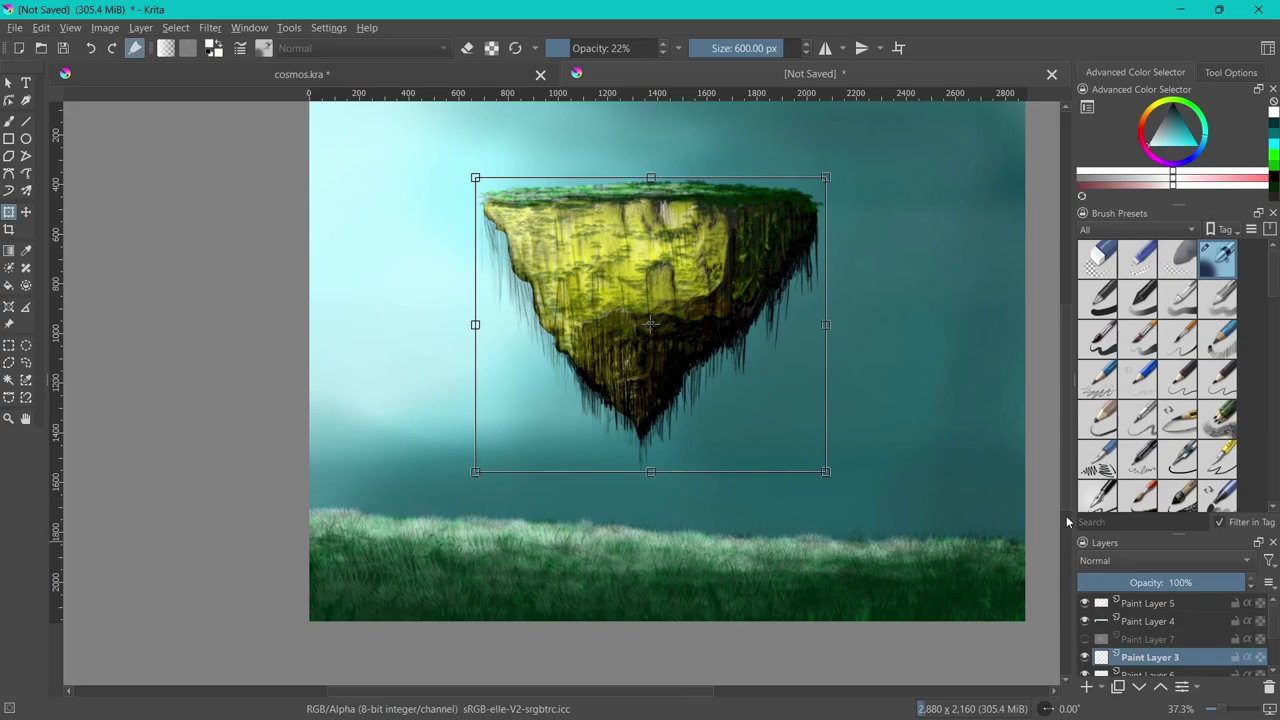
pyautogui.scroll(-2, 1155, 637)
pyautogui.rightClick(1133, 612)
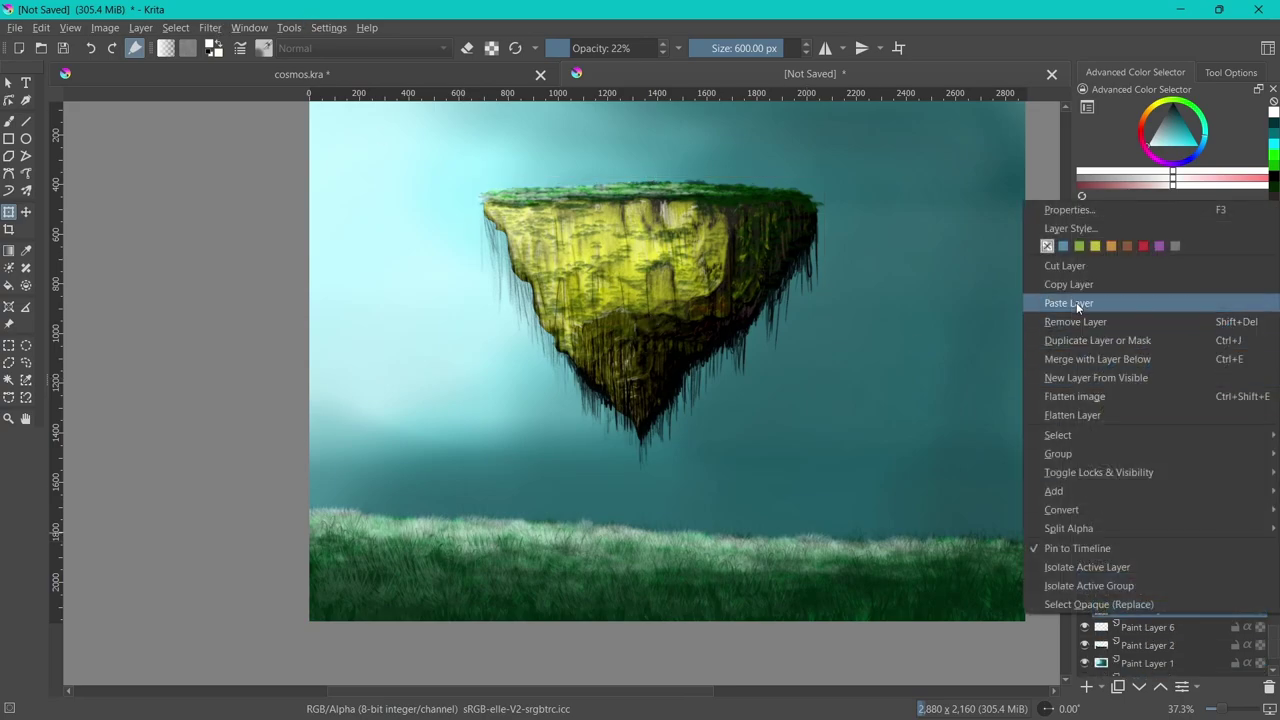
pyautogui.click(1076, 302)
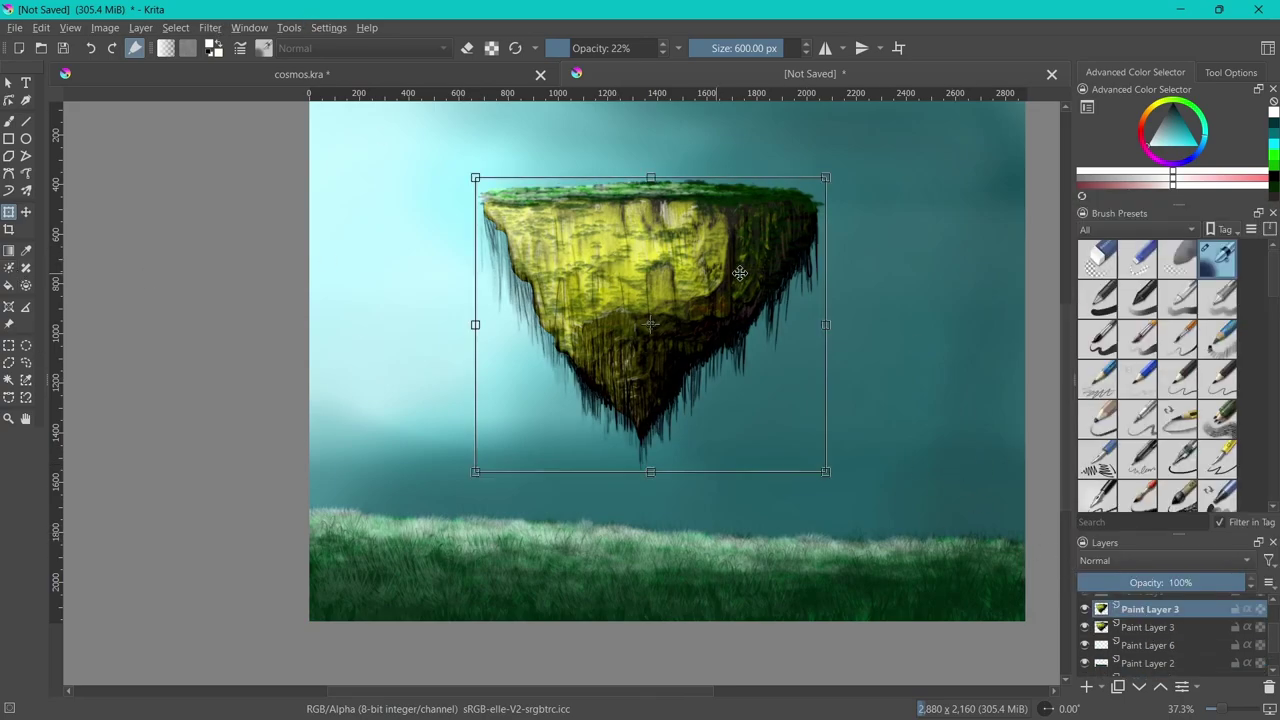
# Shrink the copied island and place it upper right as a distant islet
pyautogui.moveTo(652, 295); pyautogui.dragTo(845, 340)
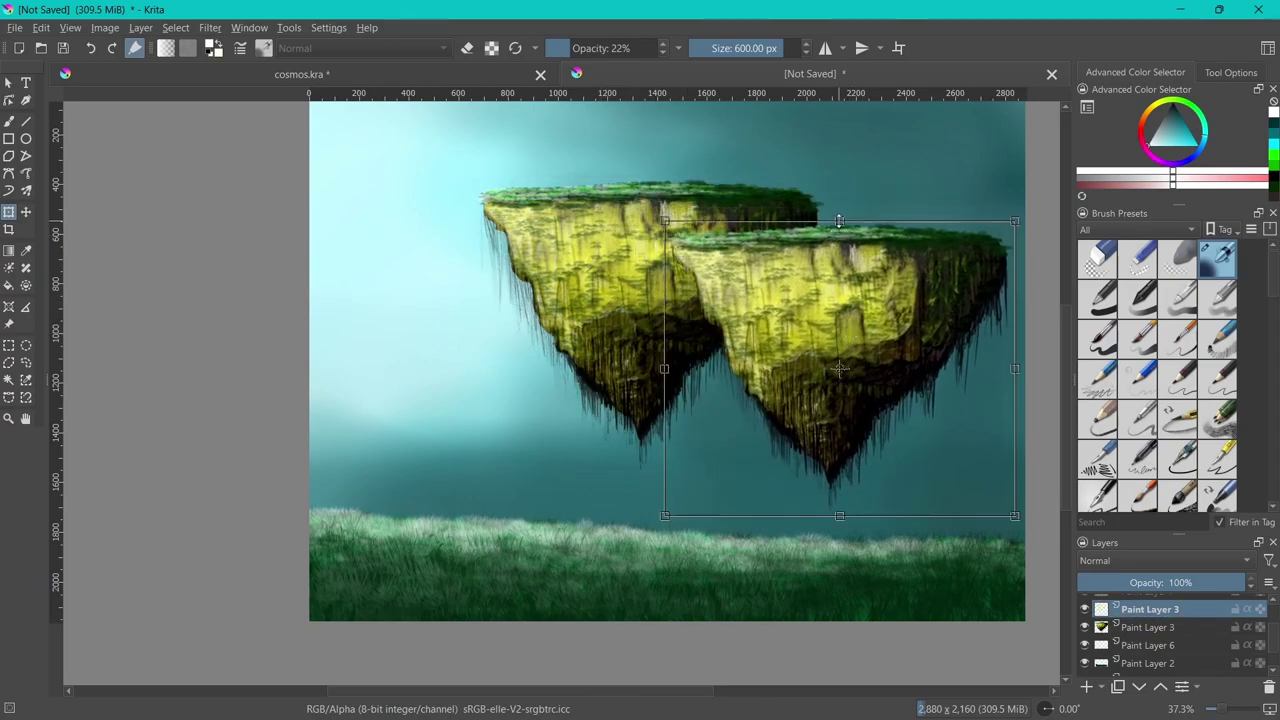
pyautogui.moveTo(1017, 222)
pyautogui.mouseDown()
pyautogui.moveTo(757, 443)
pyautogui.moveTo(893, 250)
pyautogui.mouseUp()
pyautogui.moveTo(937, 214)
pyautogui.mouseDown()
pyautogui.moveTo(898, 258)
pyautogui.moveTo(874, 206)
pyautogui.moveTo(886, 230)
pyautogui.mouseUp()
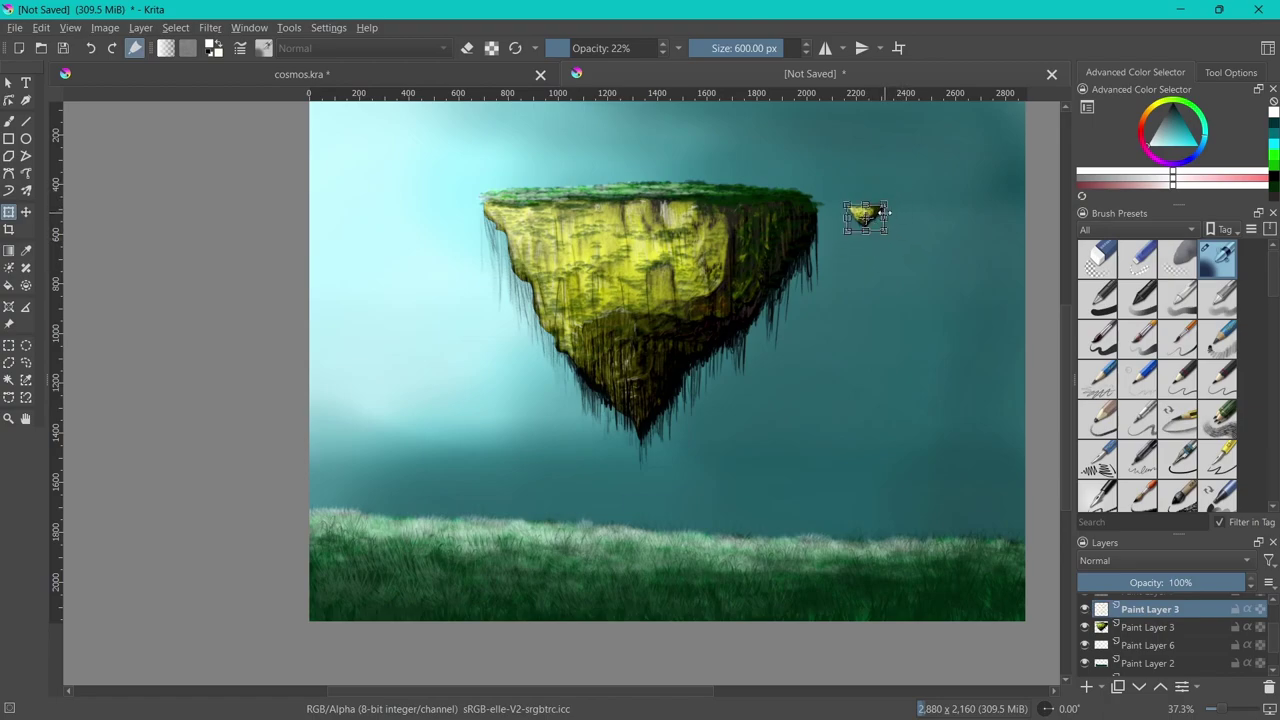
pyautogui.moveTo(866, 216); pyautogui.dragTo(905, 213)
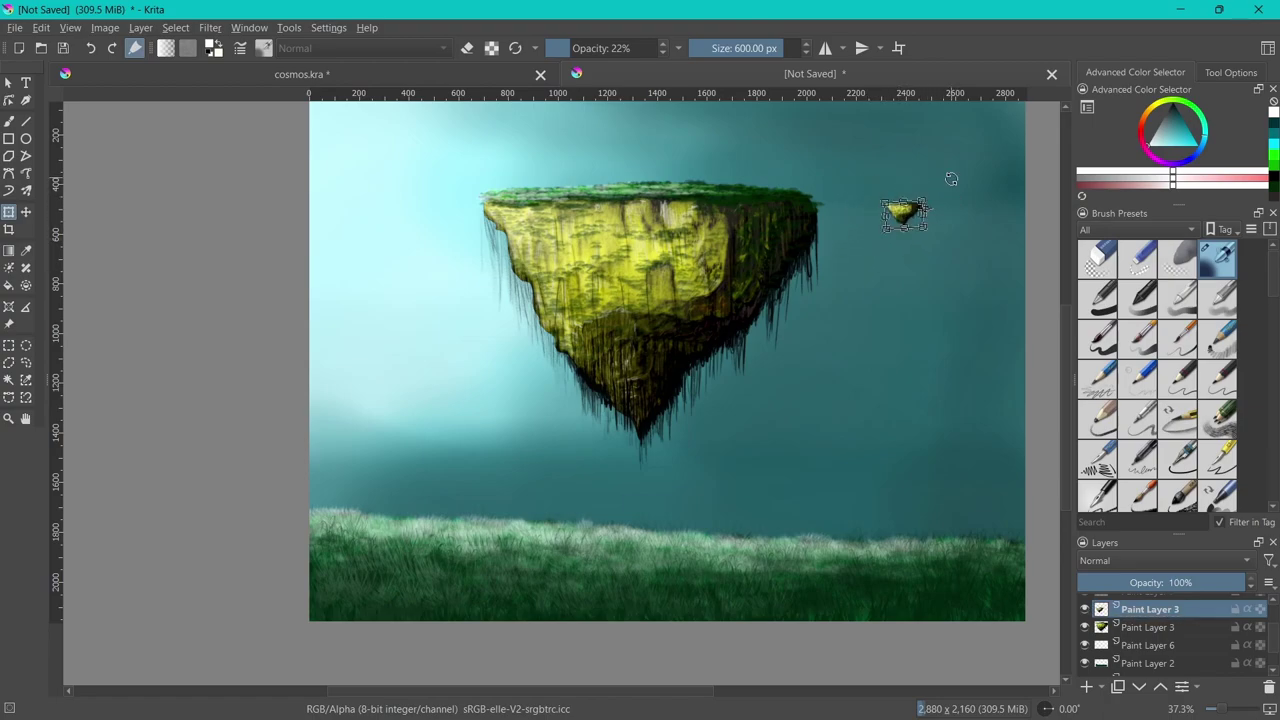
pyautogui.click(1127, 627)
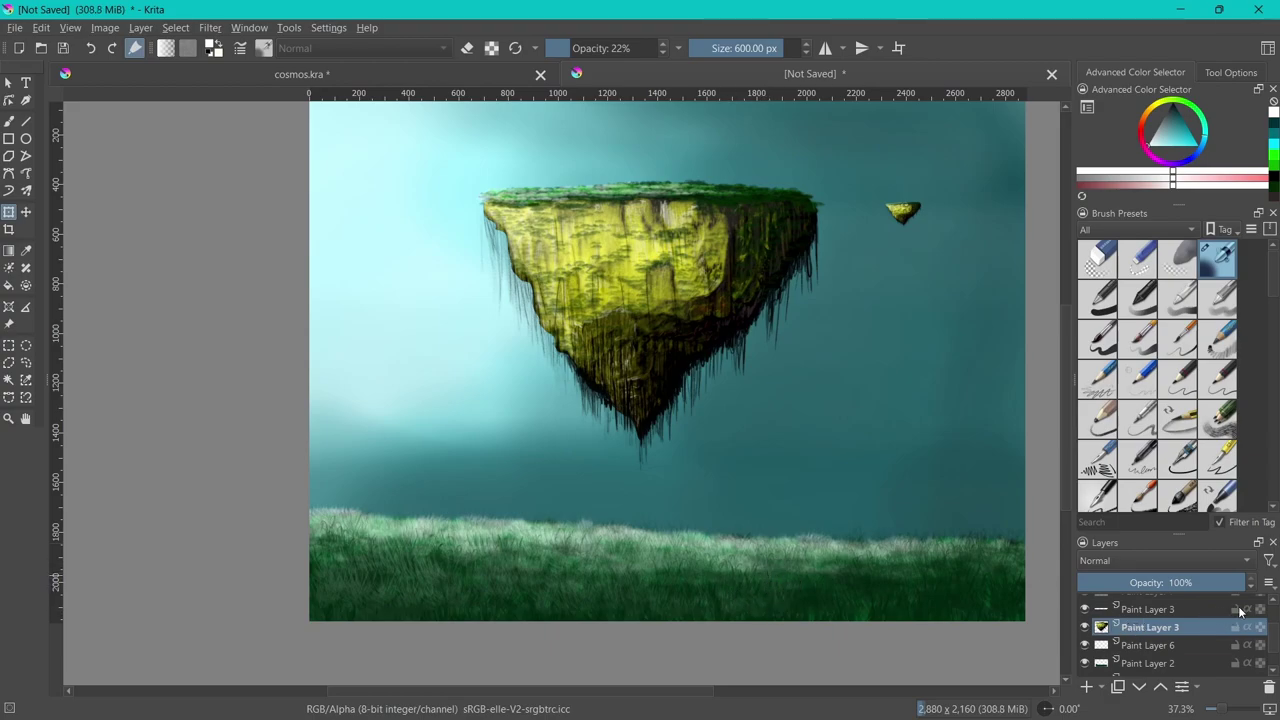
# Toggle the teal sky, Paint Layer 2 and Paint Layer 6 visibility to compare
pyautogui.scroll(3, 1270, 607)
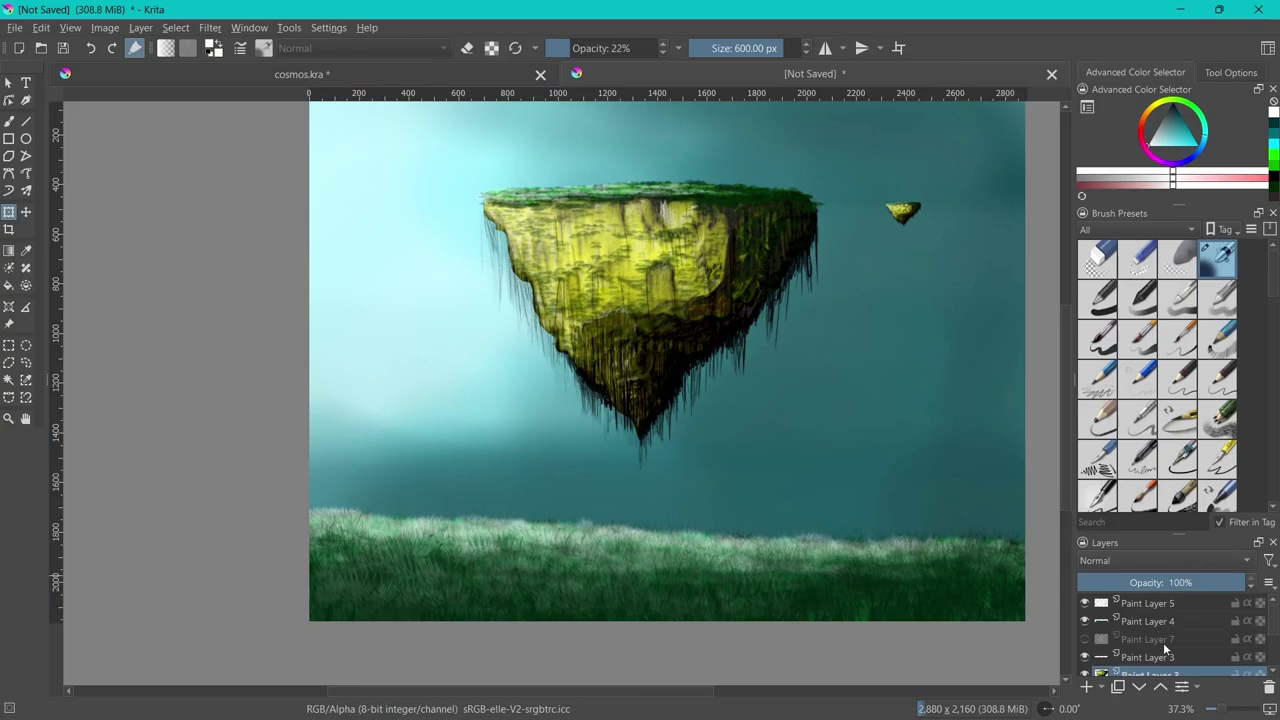
pyautogui.scroll(-4, 1163, 642)
pyautogui.click(1085, 649)
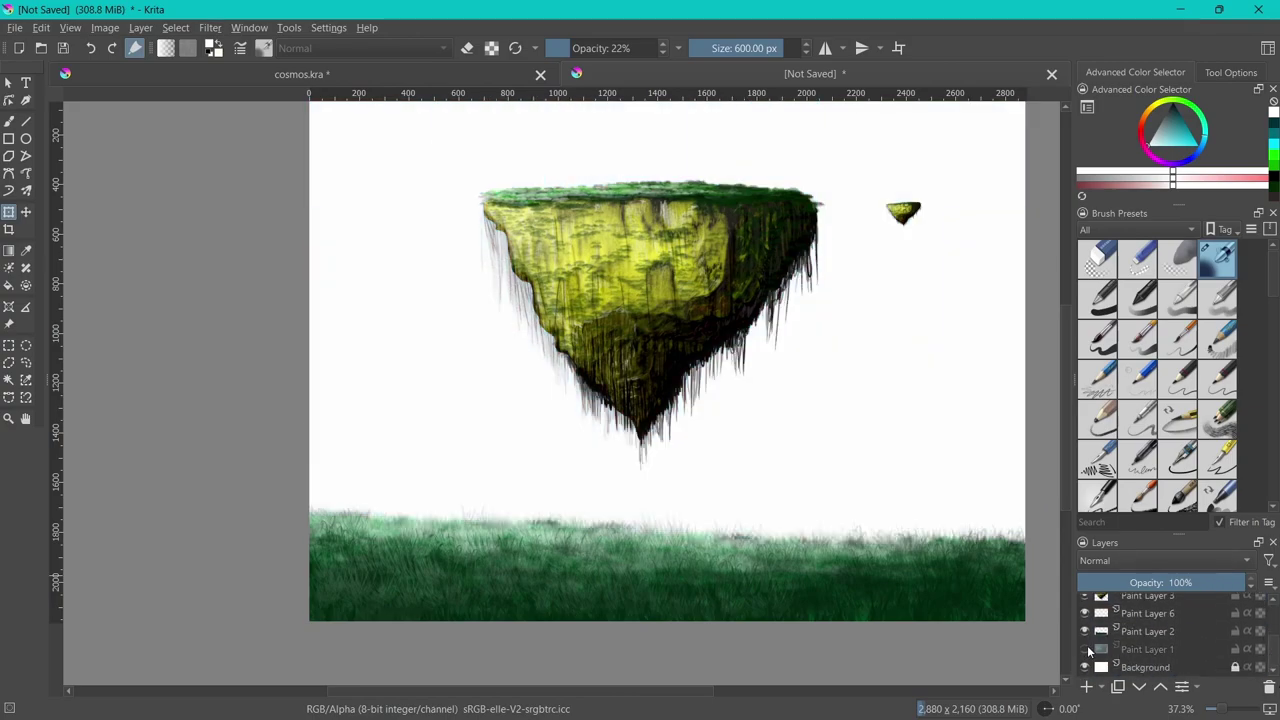
pyautogui.click(1085, 631)
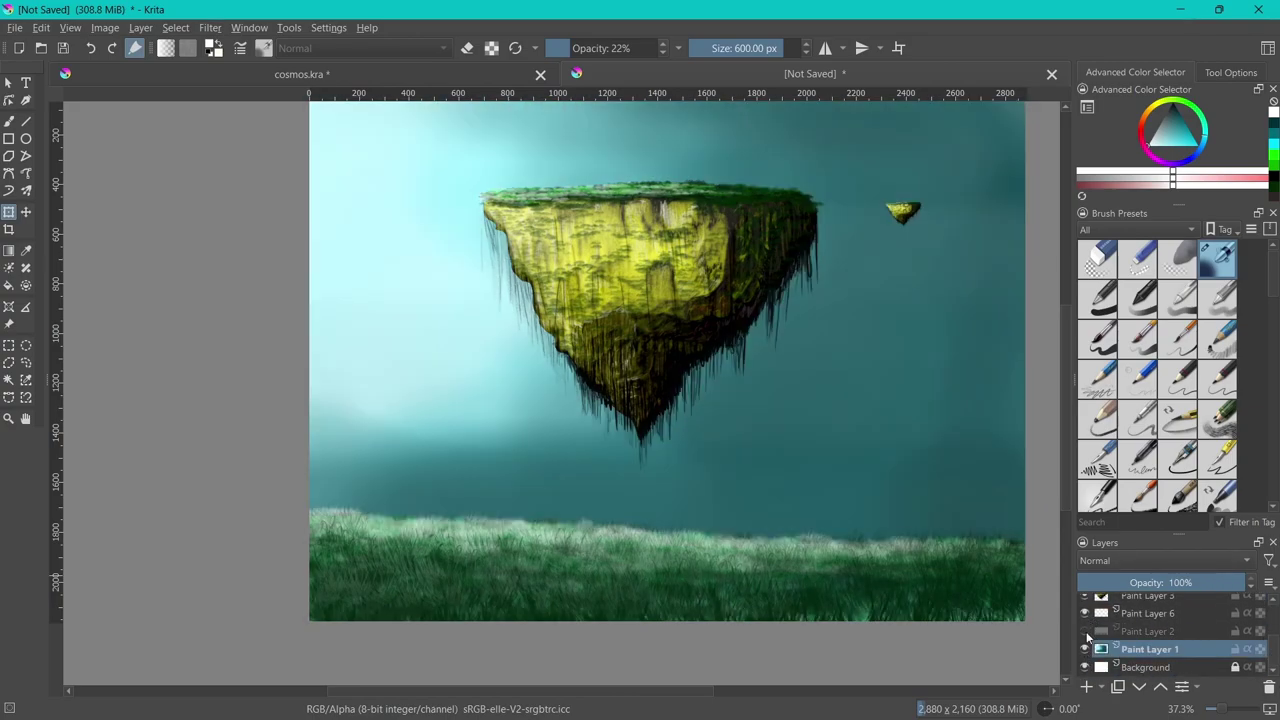
pyautogui.click(1085, 631)
pyautogui.click(1085, 613)
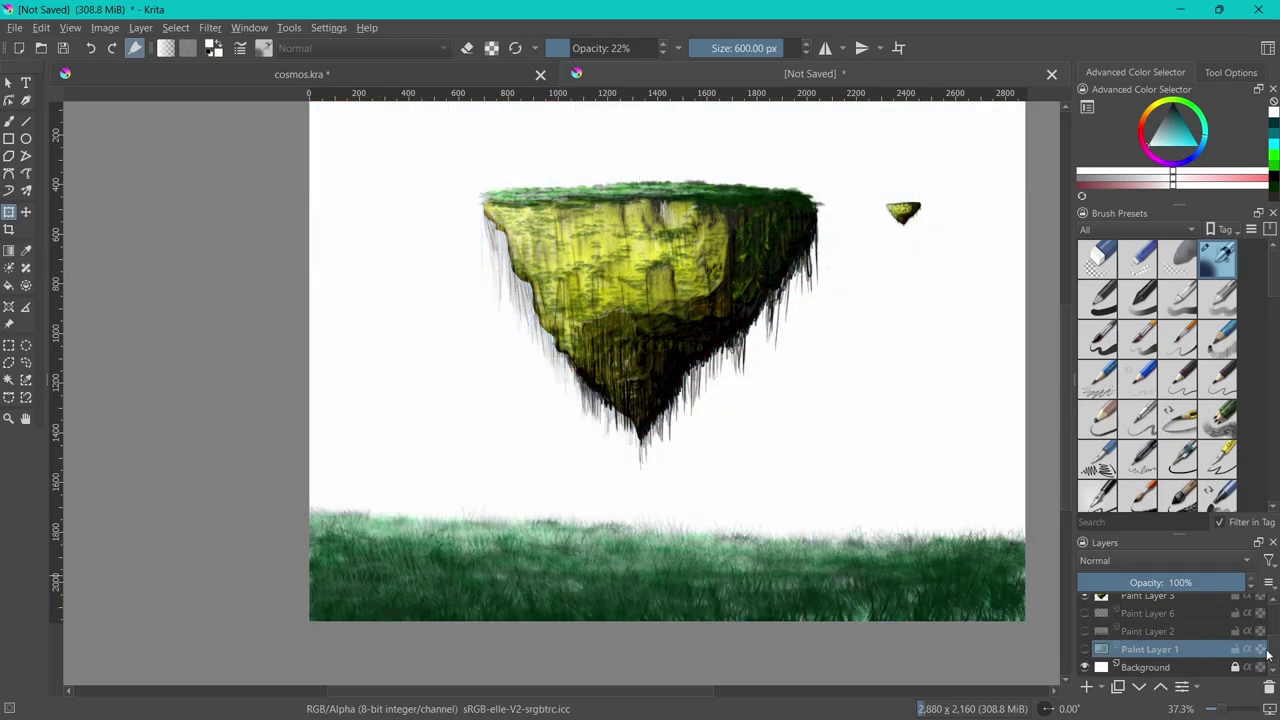
# Hide the grass layer, keep sky and islands visible, and paste another island copy
pyautogui.scroll(2, 1085, 632)
pyautogui.click(1085, 634)
pyautogui.click(1085, 597)
pyautogui.scroll(-2, 1100, 640)
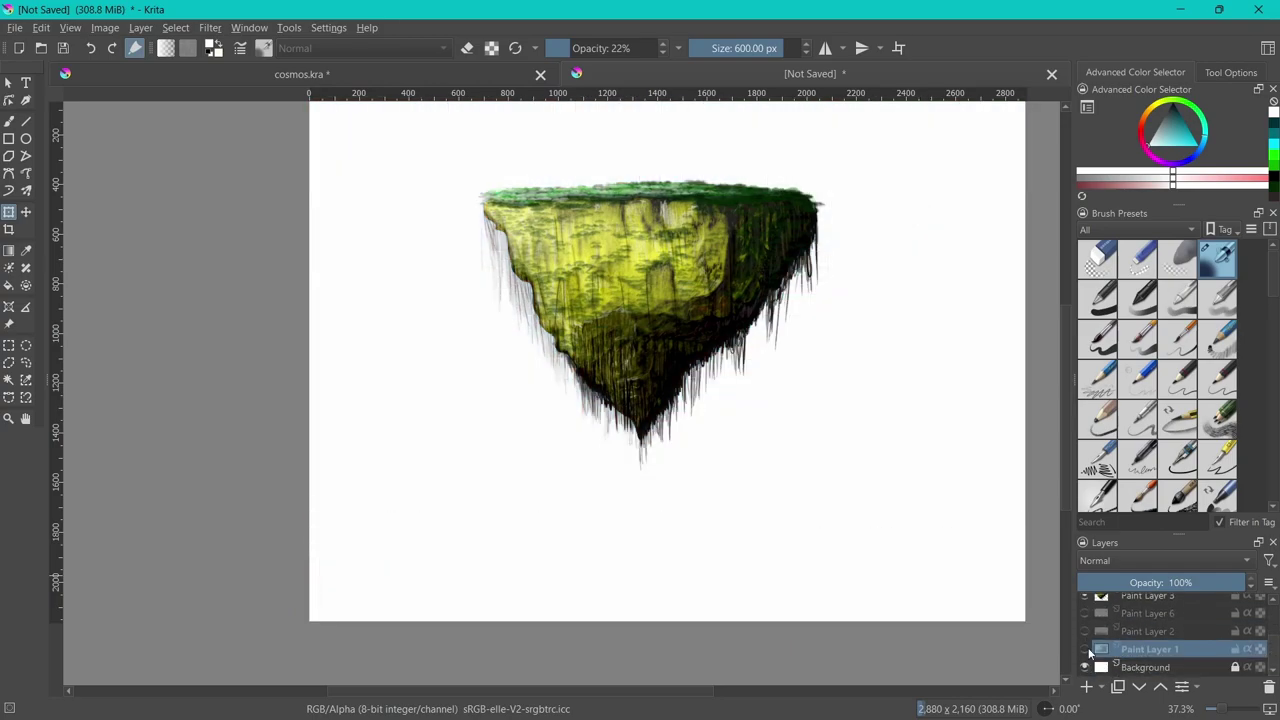
pyautogui.click(1085, 631)
pyautogui.scroll(2, 1092, 628)
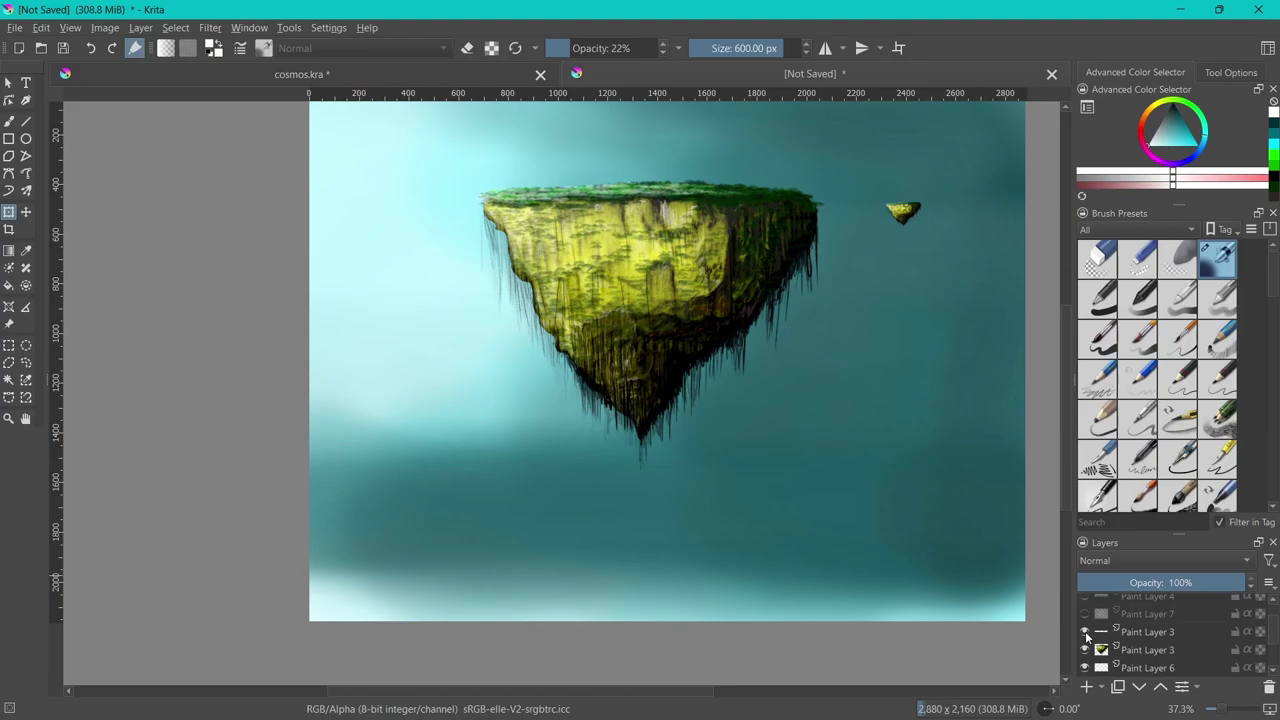
pyautogui.click(1085, 631)
pyautogui.scroll(1, 1273, 632)
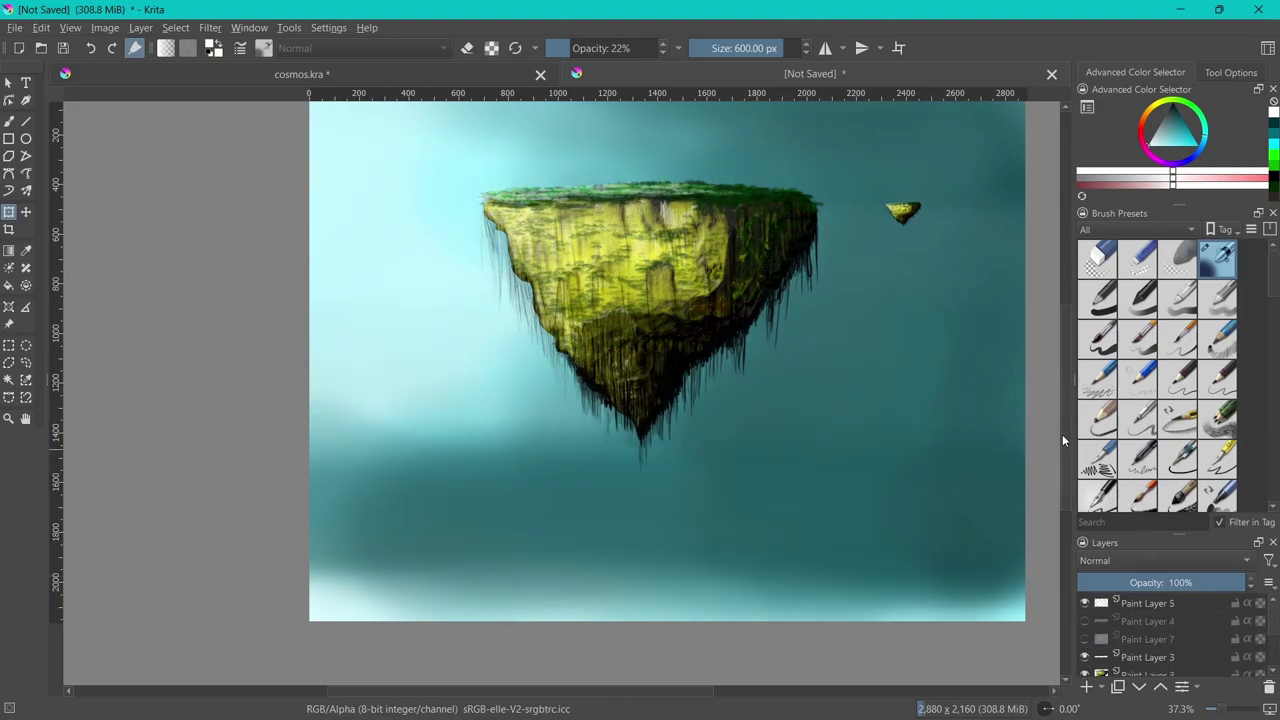
pyautogui.scroll(-2, 1207, 620)
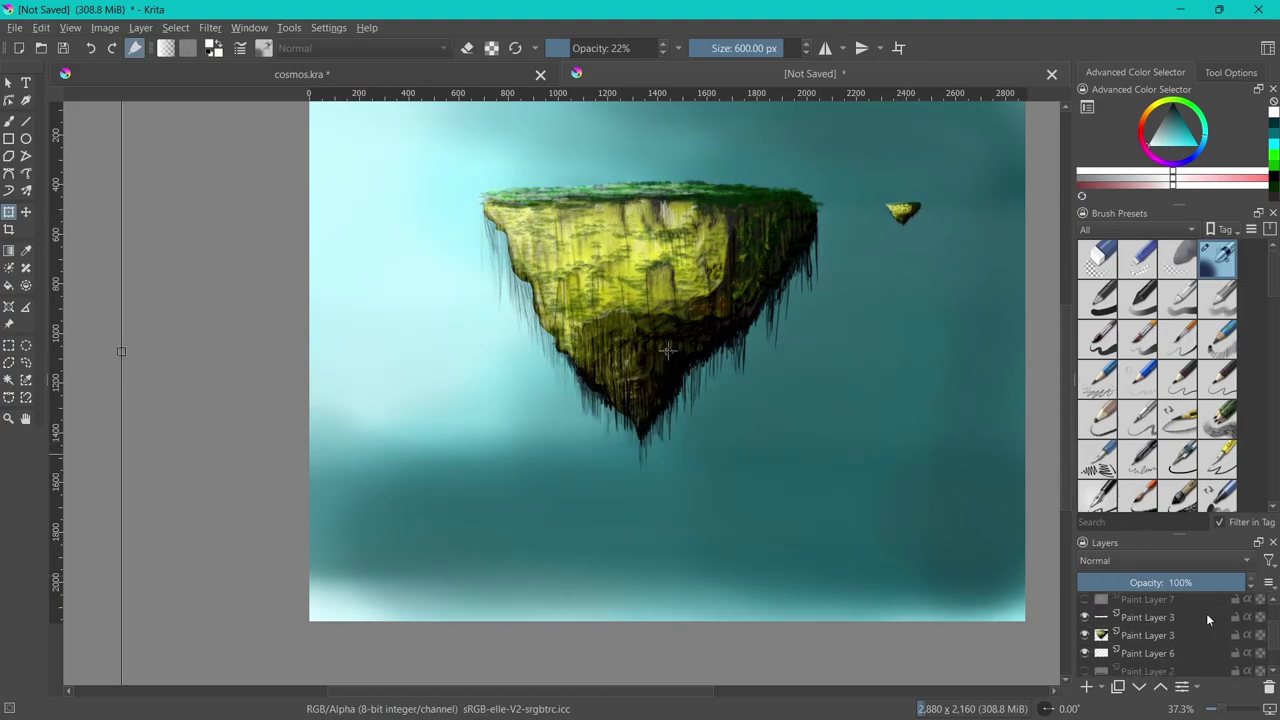
pyautogui.click(1145, 619)
pyautogui.hotkey('ctrl', 'v')
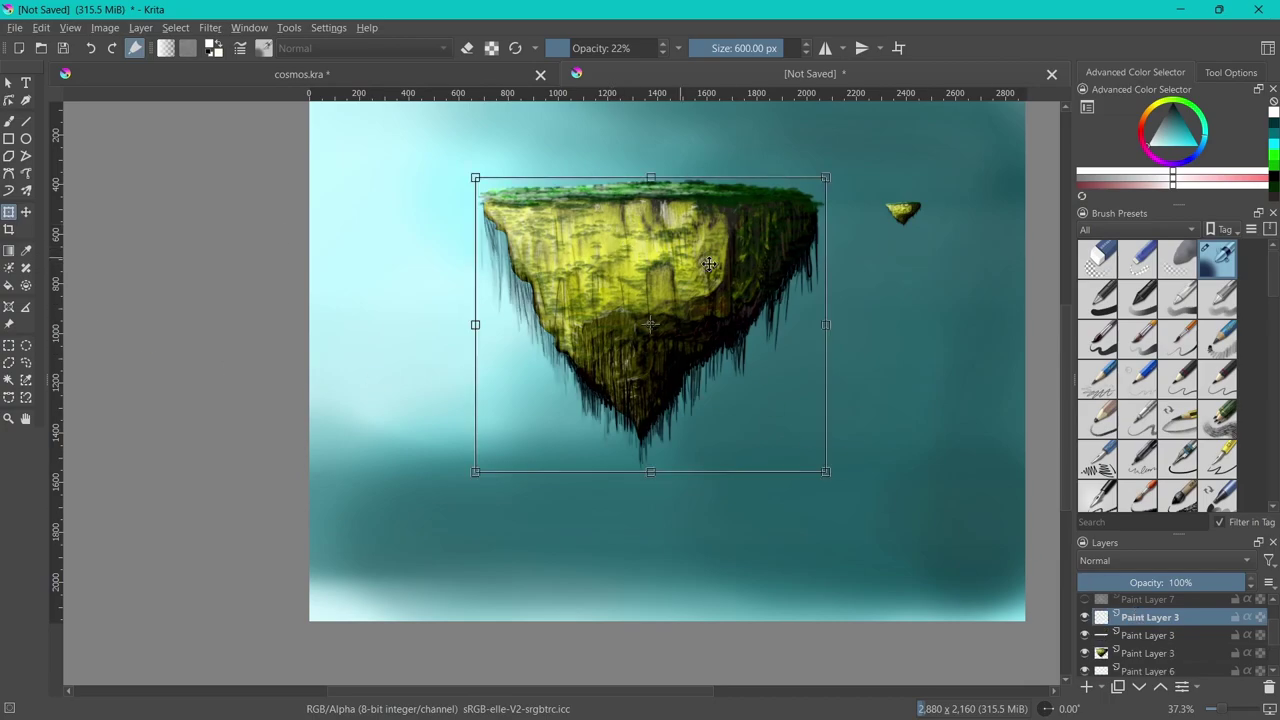
# Stretch, tilt and place an island copy at the lower right
pyautogui.moveTo(728, 277); pyautogui.dragTo(486, 587)
pyautogui.moveTo(586, 564); pyautogui.dragTo(764, 564)
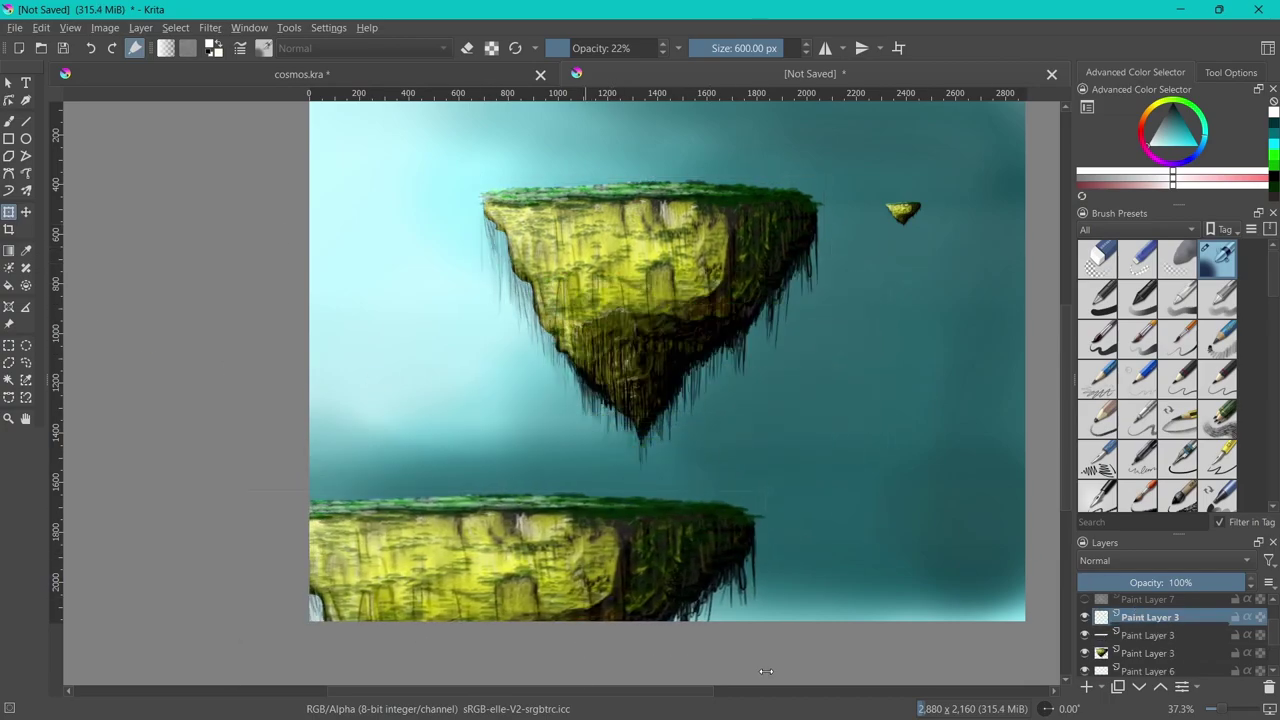
pyautogui.moveTo(743, 522); pyautogui.dragTo(706, 549)
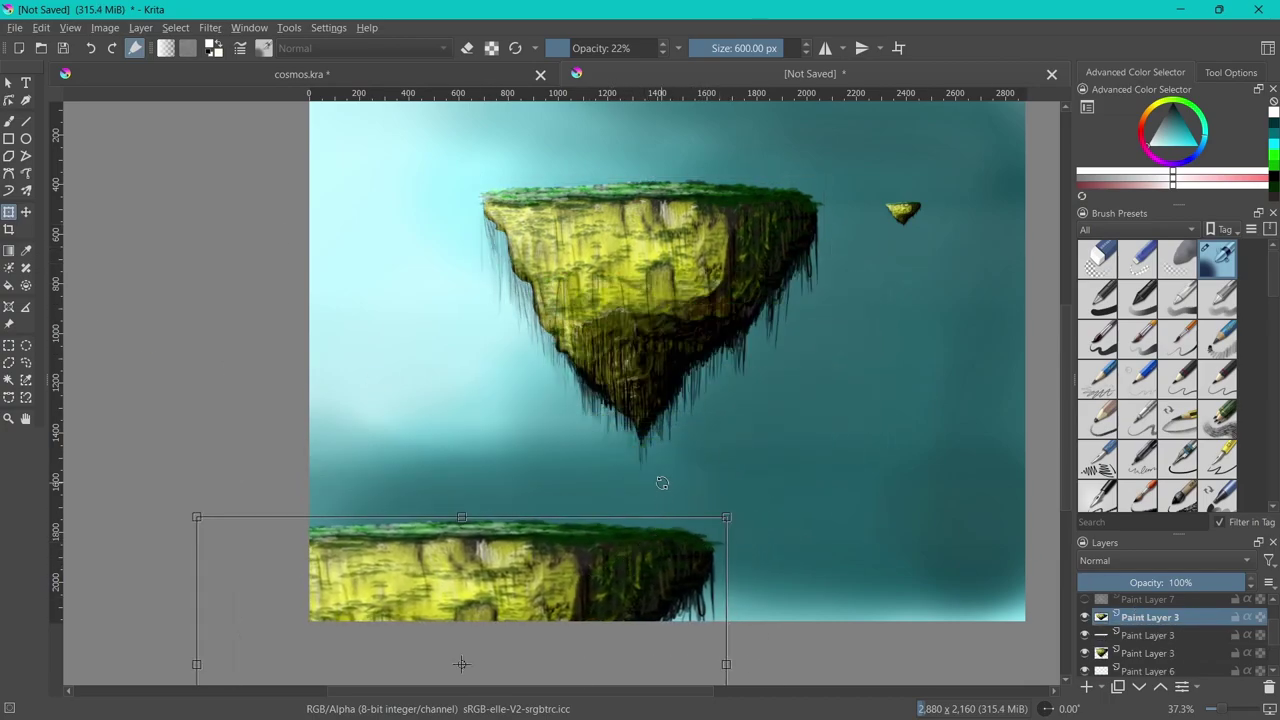
pyautogui.moveTo(663, 480); pyautogui.dragTo(800, 513)
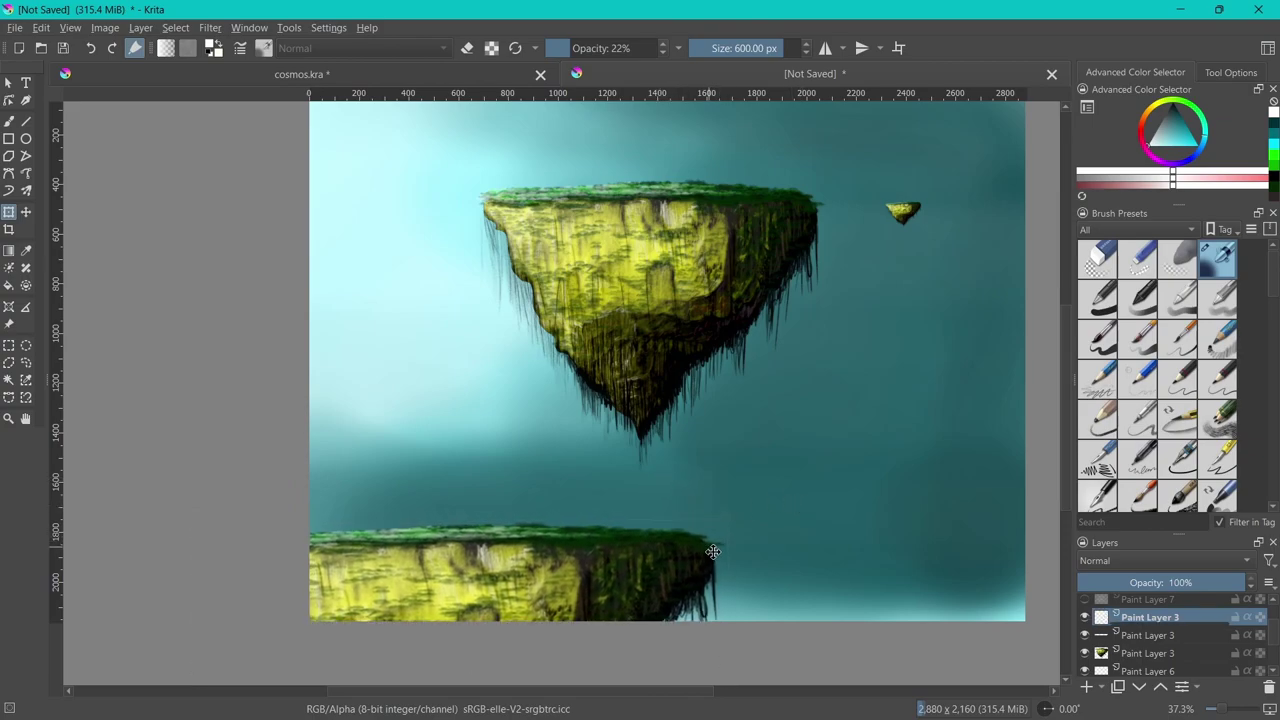
pyautogui.moveTo(728, 596); pyautogui.dragTo(597, 596)
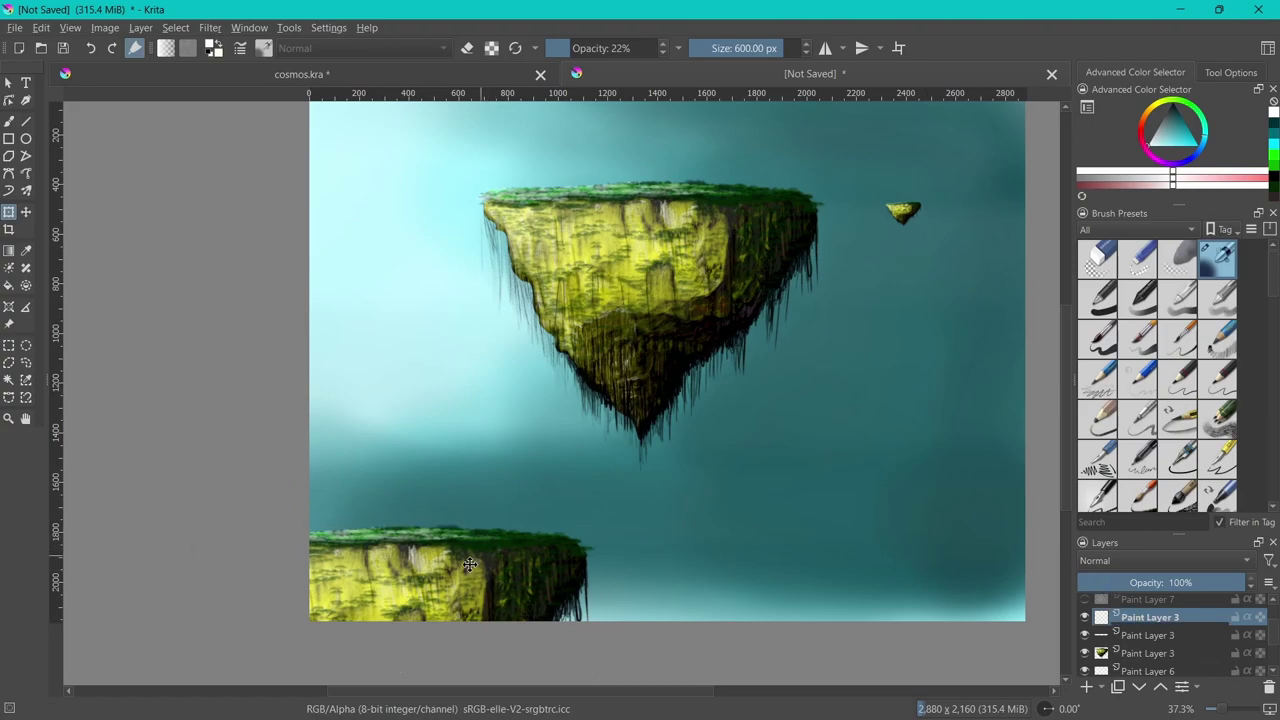
pyautogui.moveTo(416, 548); pyautogui.dragTo(938, 486)
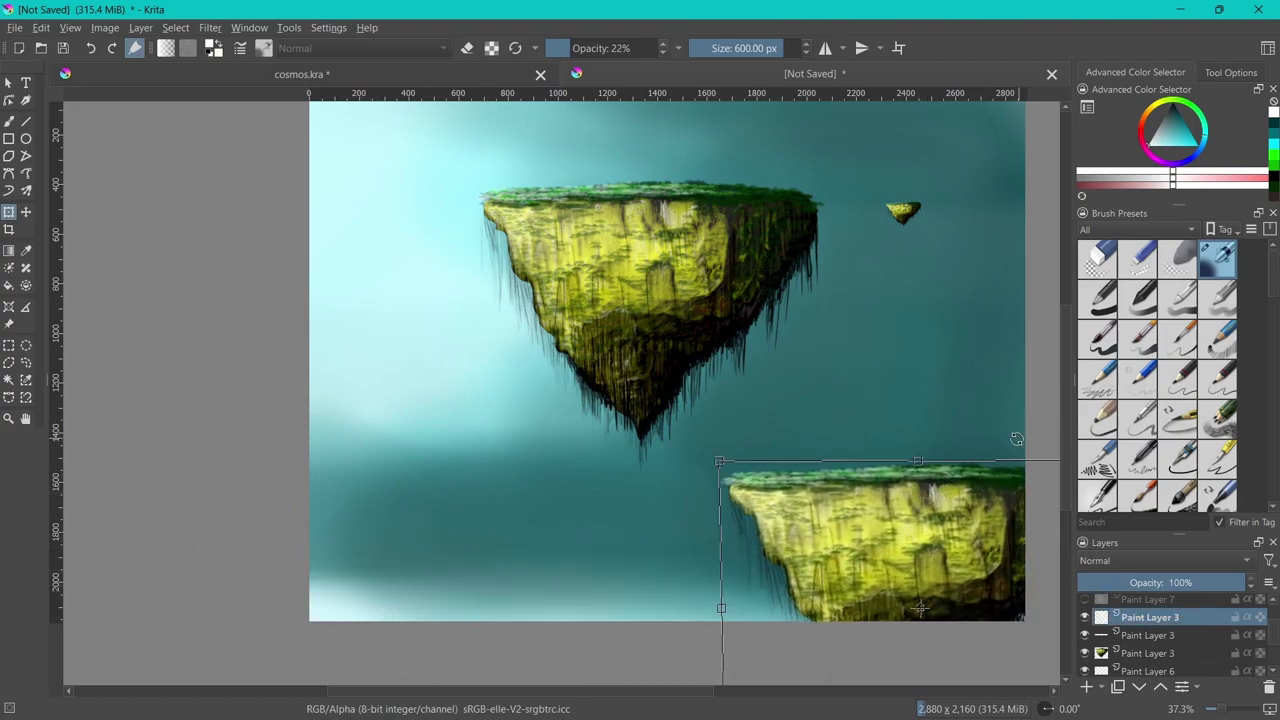
pyautogui.press('Return')
# Duplicate the island layer and move the new copy to the lower left
pyautogui.hotkey('ctrl', 'j')
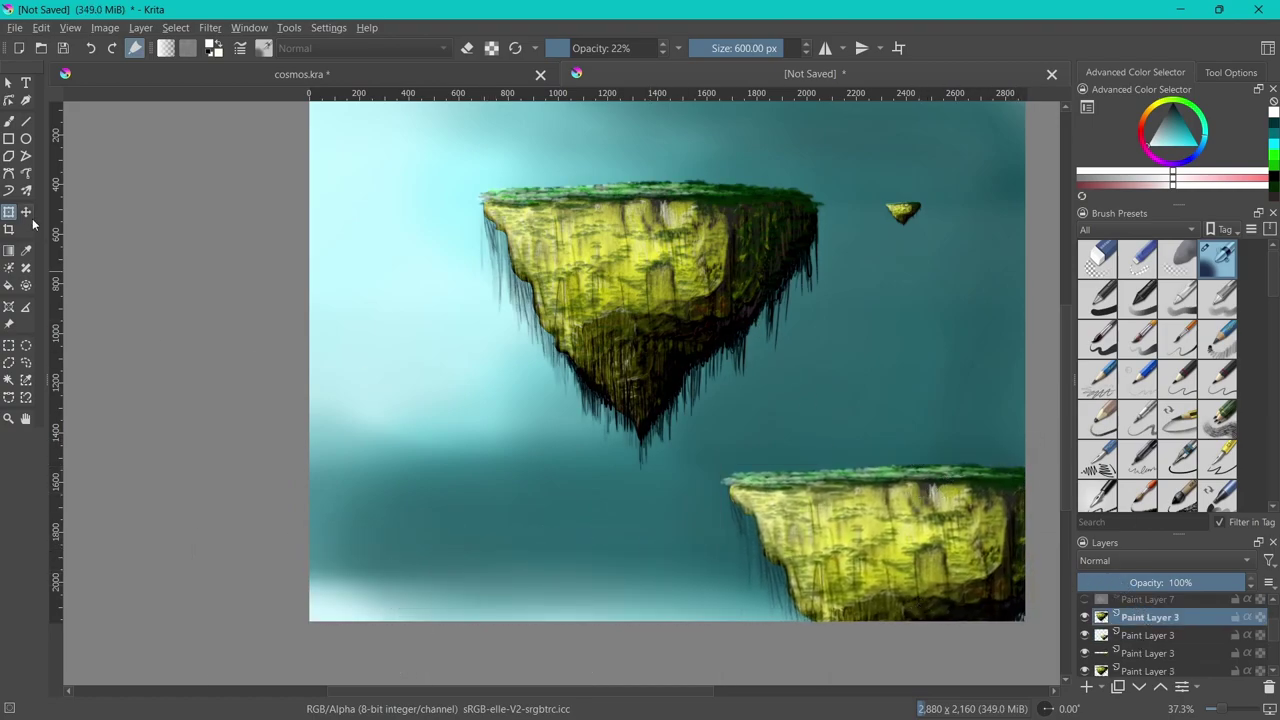
pyautogui.moveTo(720, 299)
pyautogui.mouseDown()
pyautogui.moveTo(587, 529)
pyautogui.moveTo(581, 406)
pyautogui.mouseUp()
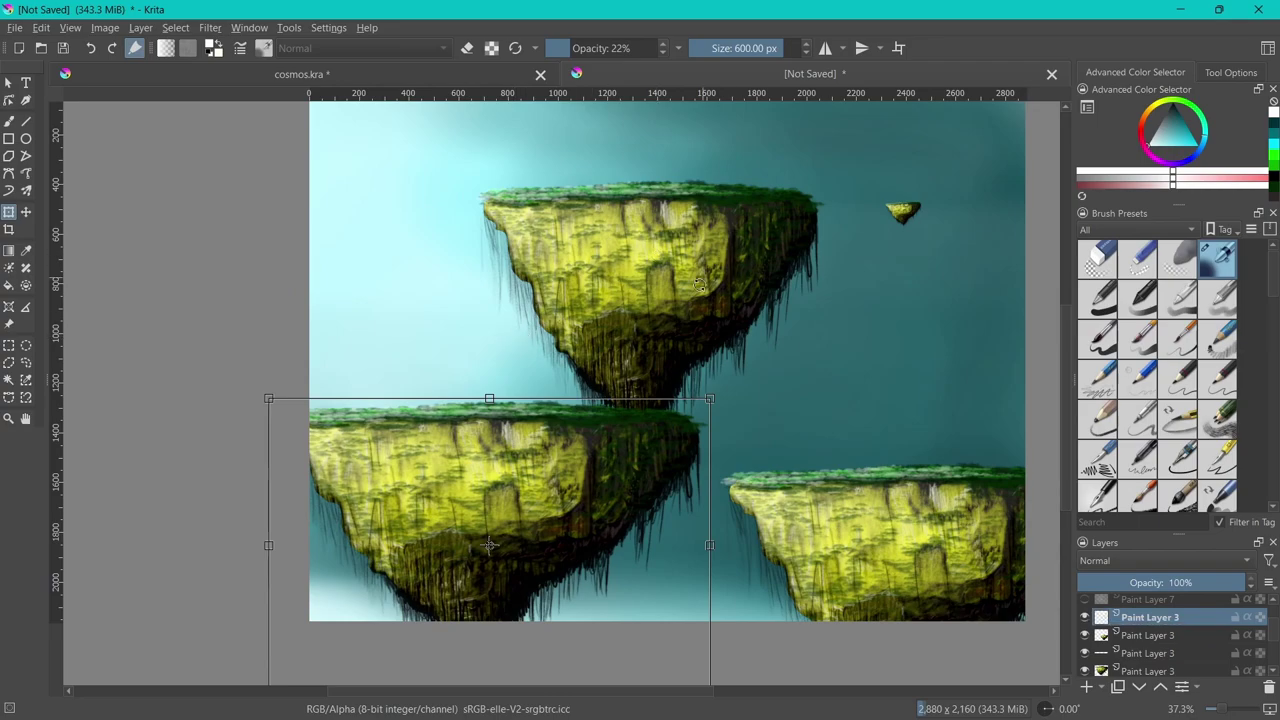
pyautogui.moveTo(648, 258); pyautogui.dragTo(504, 431)
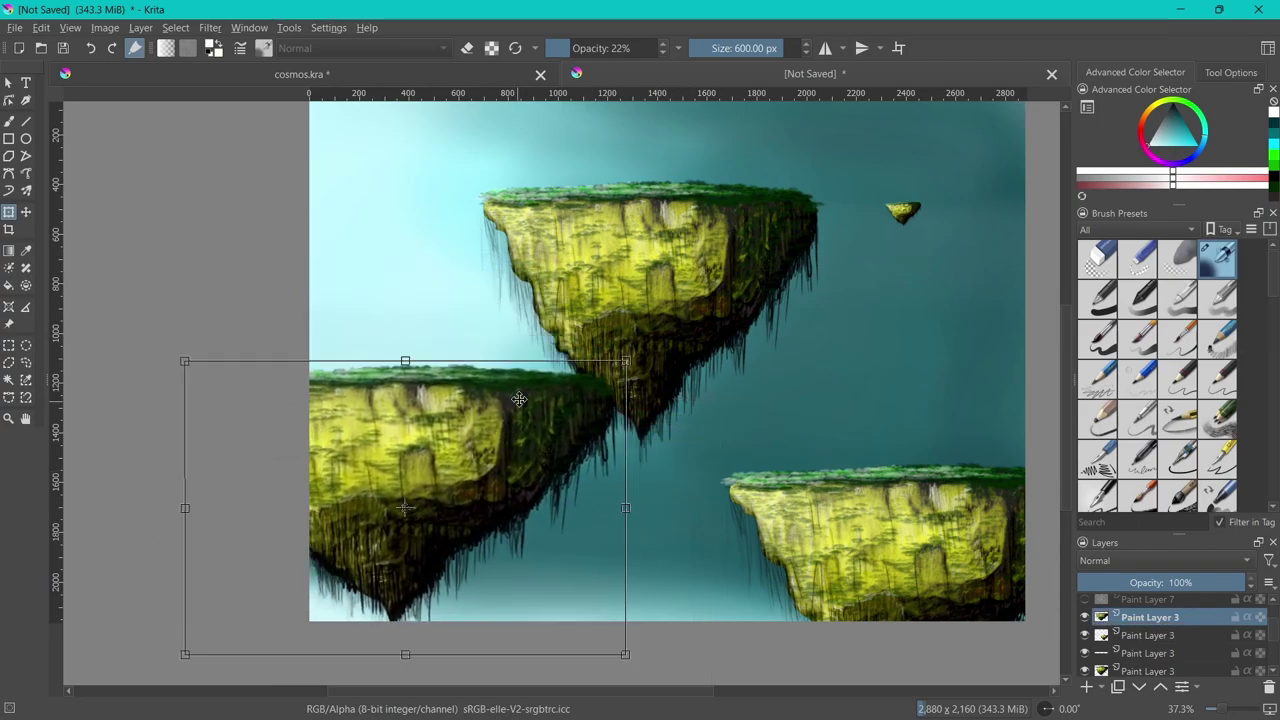
# Enlarge the small distant island at the top right
pyautogui.press('Return')
pyautogui.click(880, 223)
pyautogui.moveTo(920, 200)
pyautogui.mouseDown()
pyautogui.moveTo(955, 175)
pyautogui.moveTo(992, 193)
pyautogui.mouseUp()
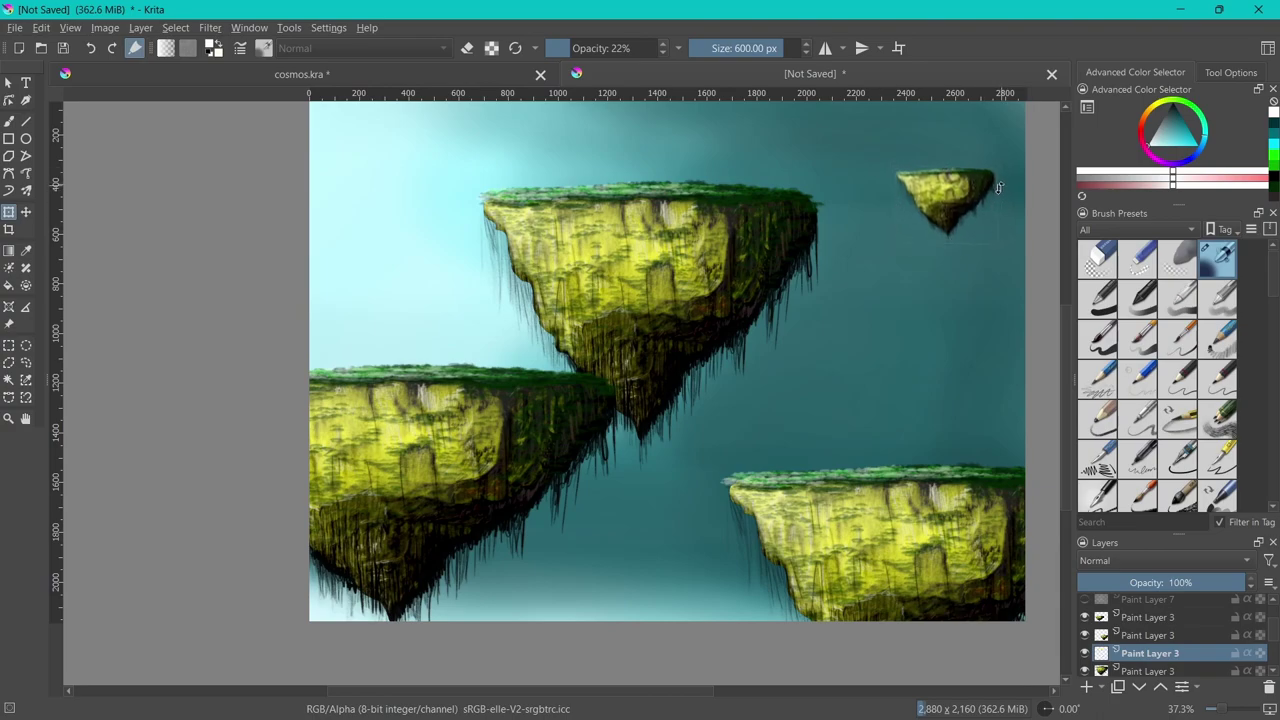
pyautogui.moveTo(958, 201); pyautogui.dragTo(944, 194)
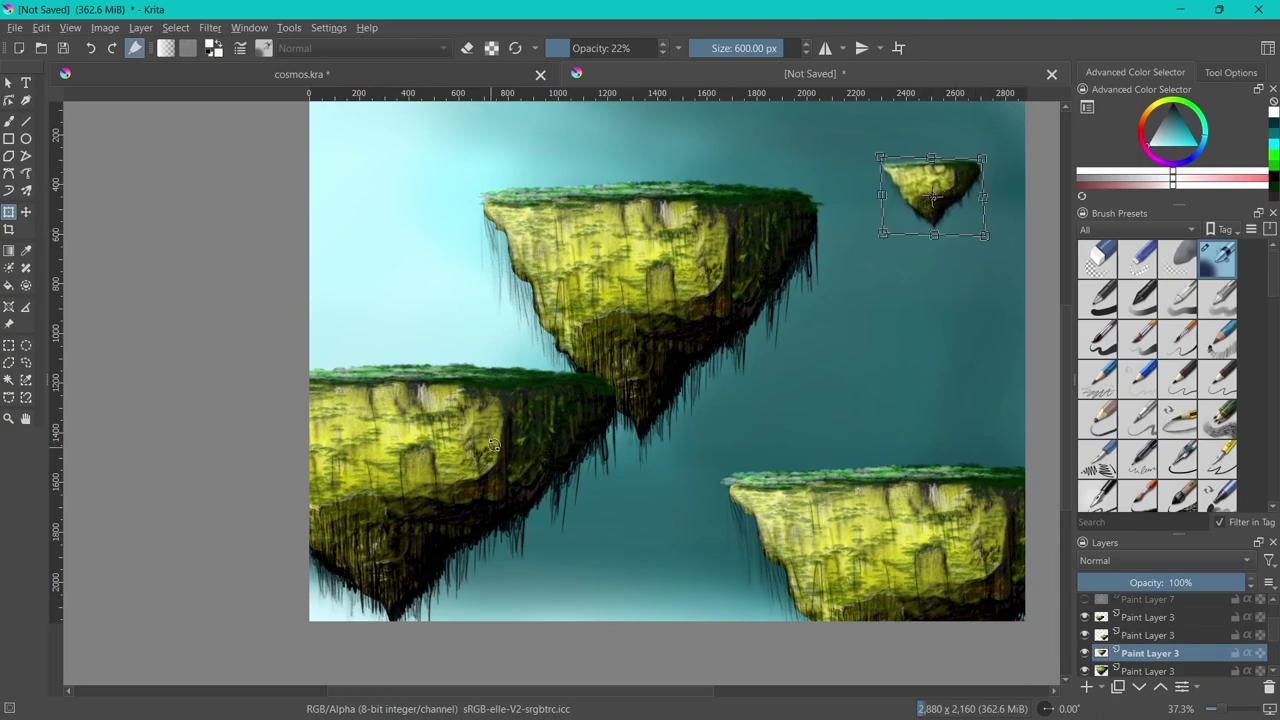
pyautogui.press('Return')
# Shift the lower-left island down-right and tilt it slightly counter-clockwise
pyautogui.click(579, 461)
pyautogui.moveTo(549, 429)
pyautogui.mouseDown()
pyautogui.moveTo(582, 492)
pyautogui.moveTo(582, 396)
pyautogui.mouseUp()
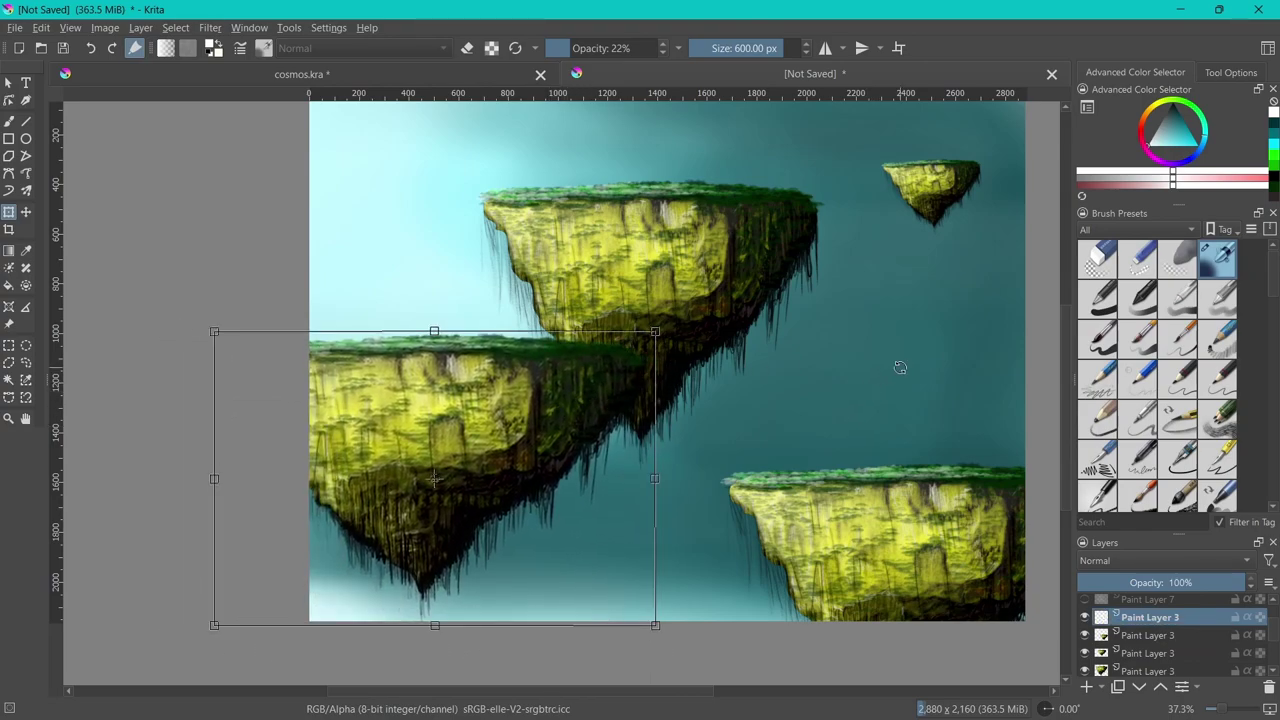
pyautogui.moveTo(760, 440); pyautogui.dragTo(665, 389)
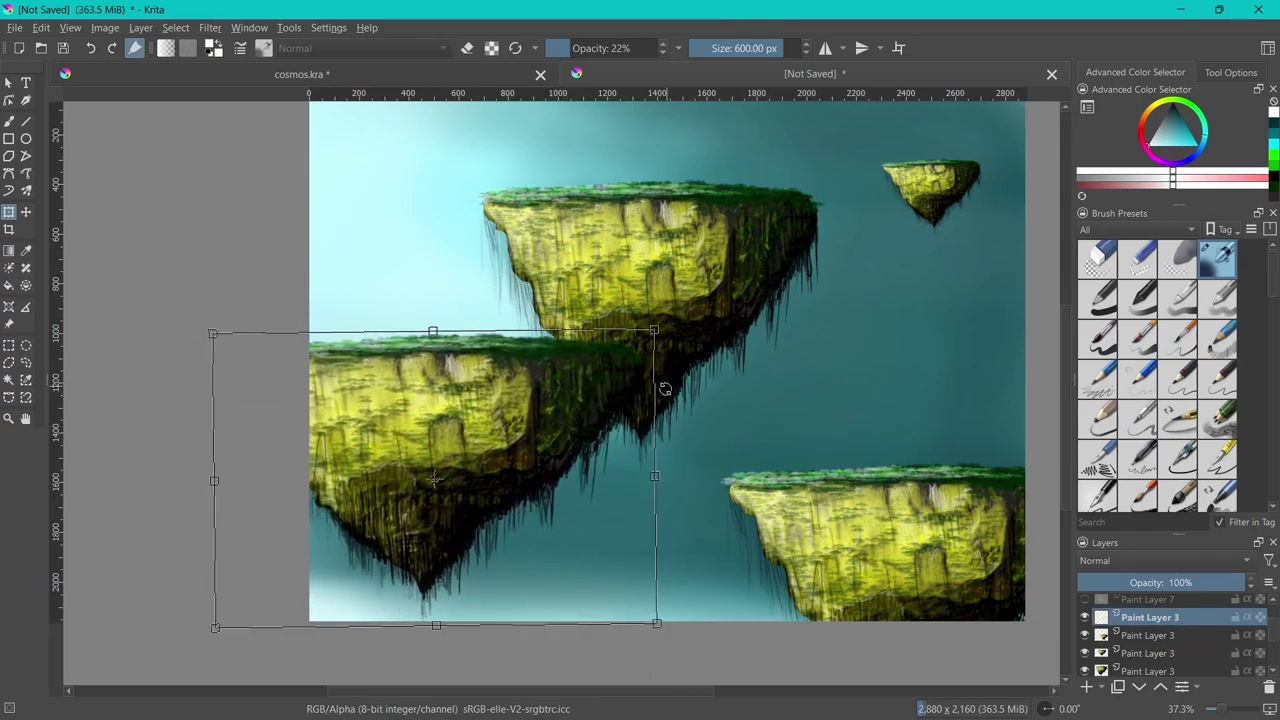
pyautogui.scroll(-3, 1160, 640)
pyautogui.press('Return')
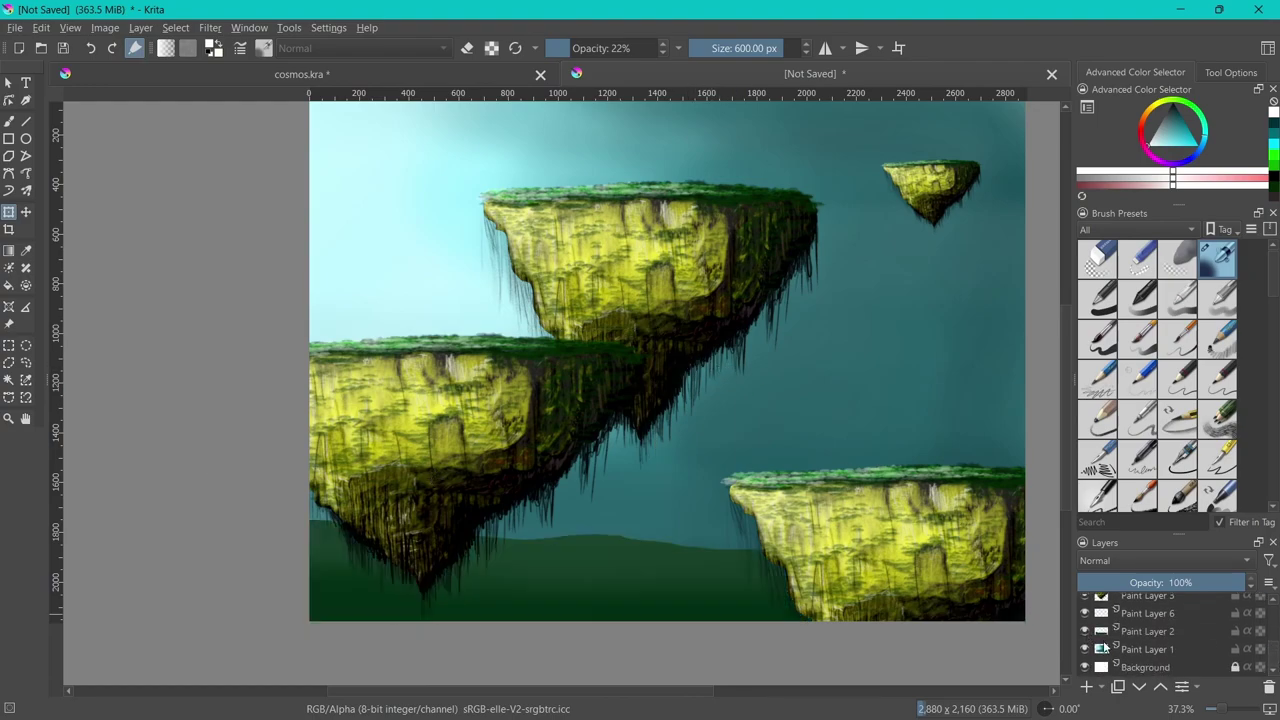
# Hide the dark green ground layer and add a new paint layer above the top island
pyautogui.click(1085, 631)
pyautogui.scroll(1, 1273, 643)
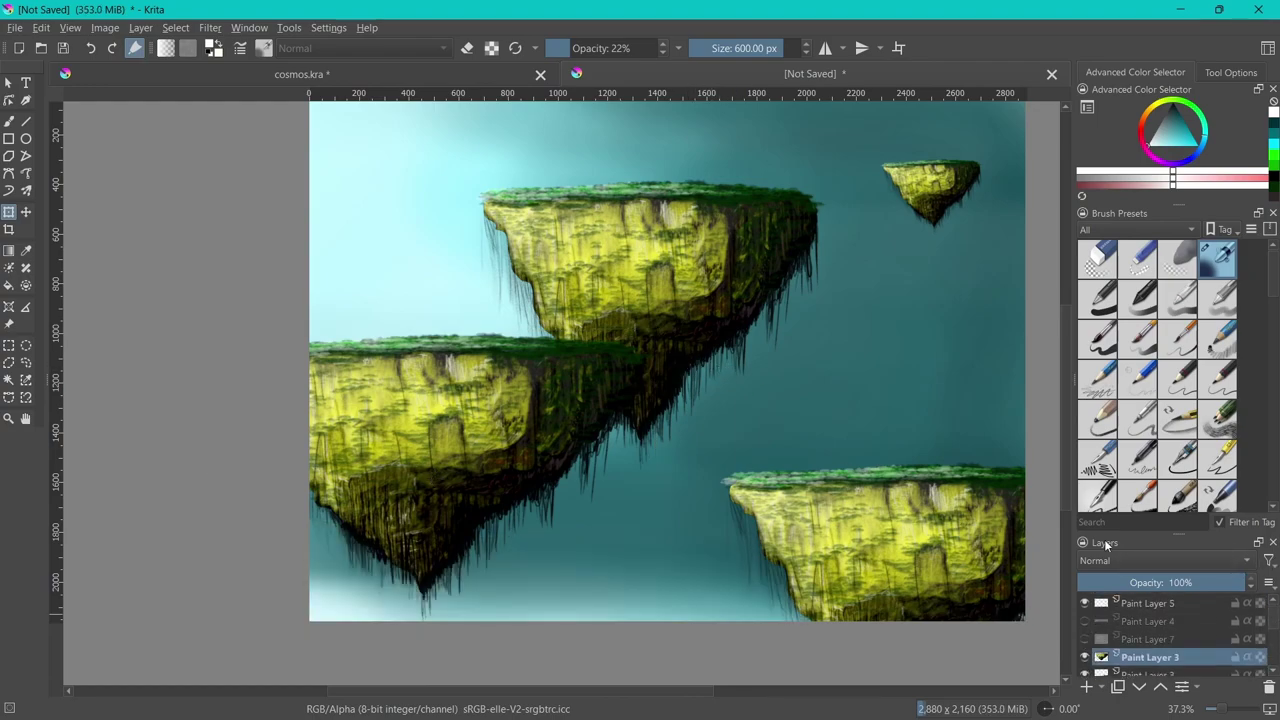
pyautogui.scroll(1, 1273, 643)
pyautogui.scroll(1, 1273, 643)
pyautogui.click(1156, 641)
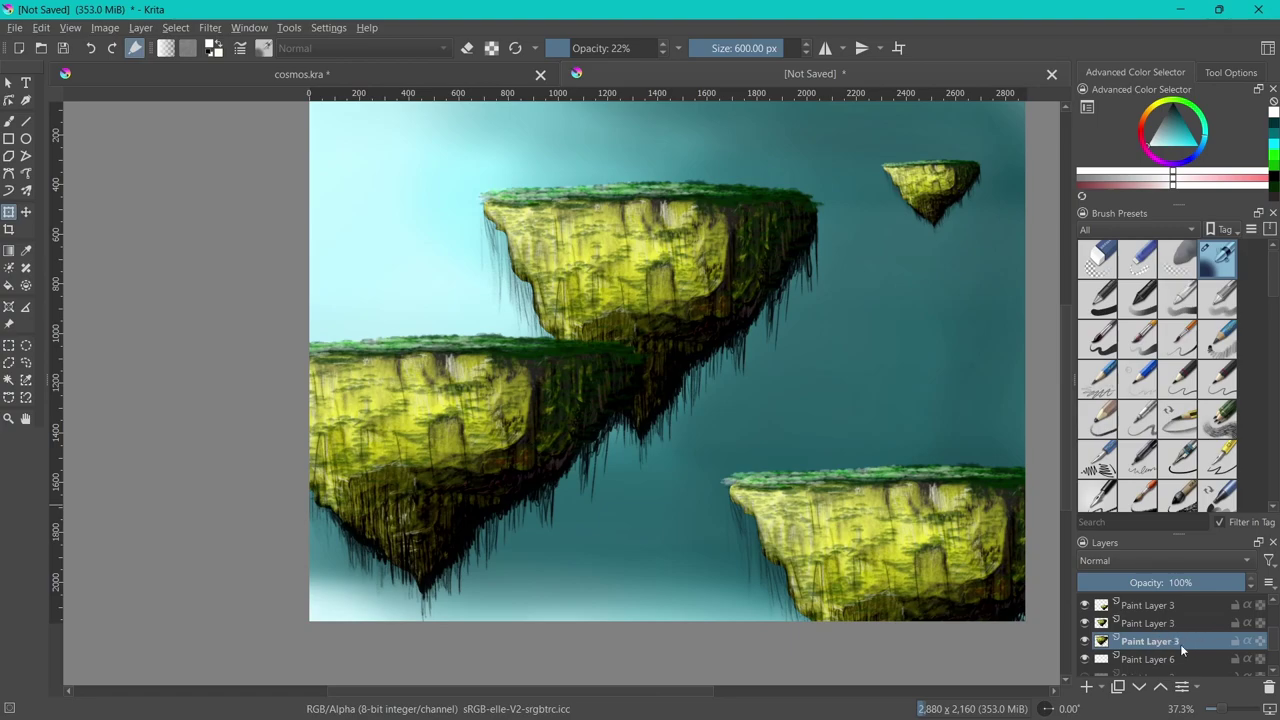
pyautogui.click(1168, 660)
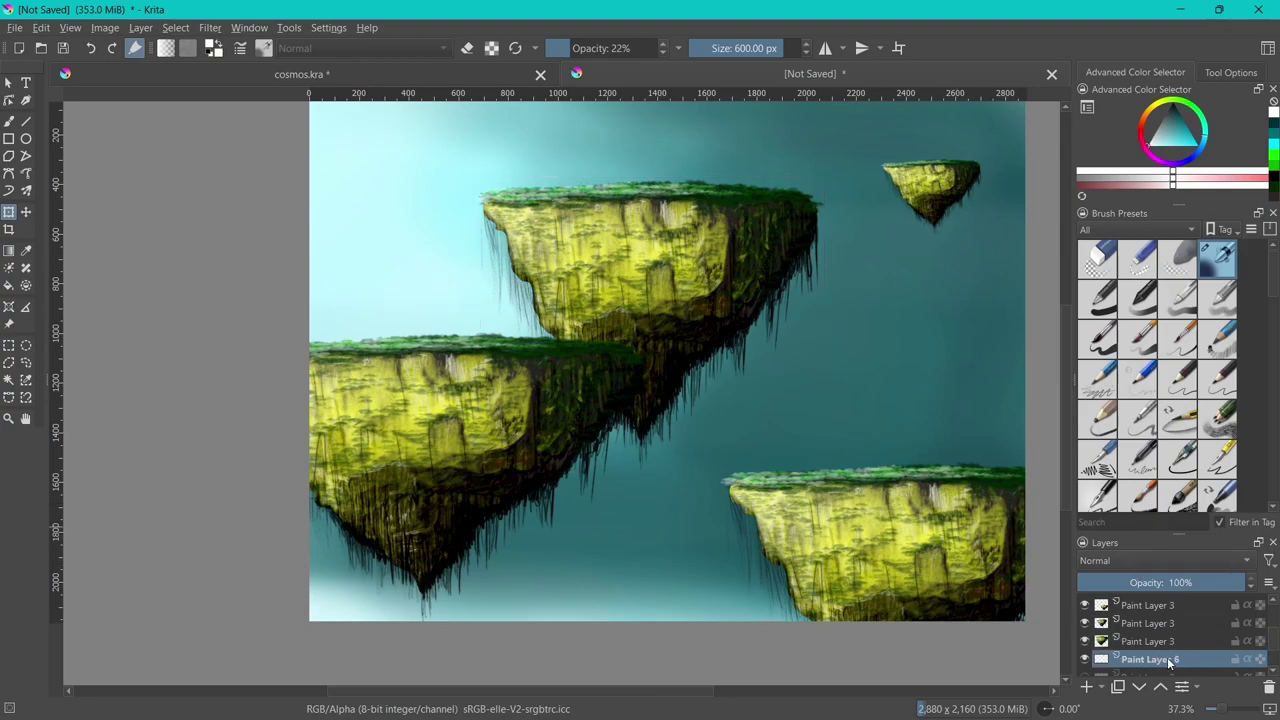
pyautogui.click(1151, 603)
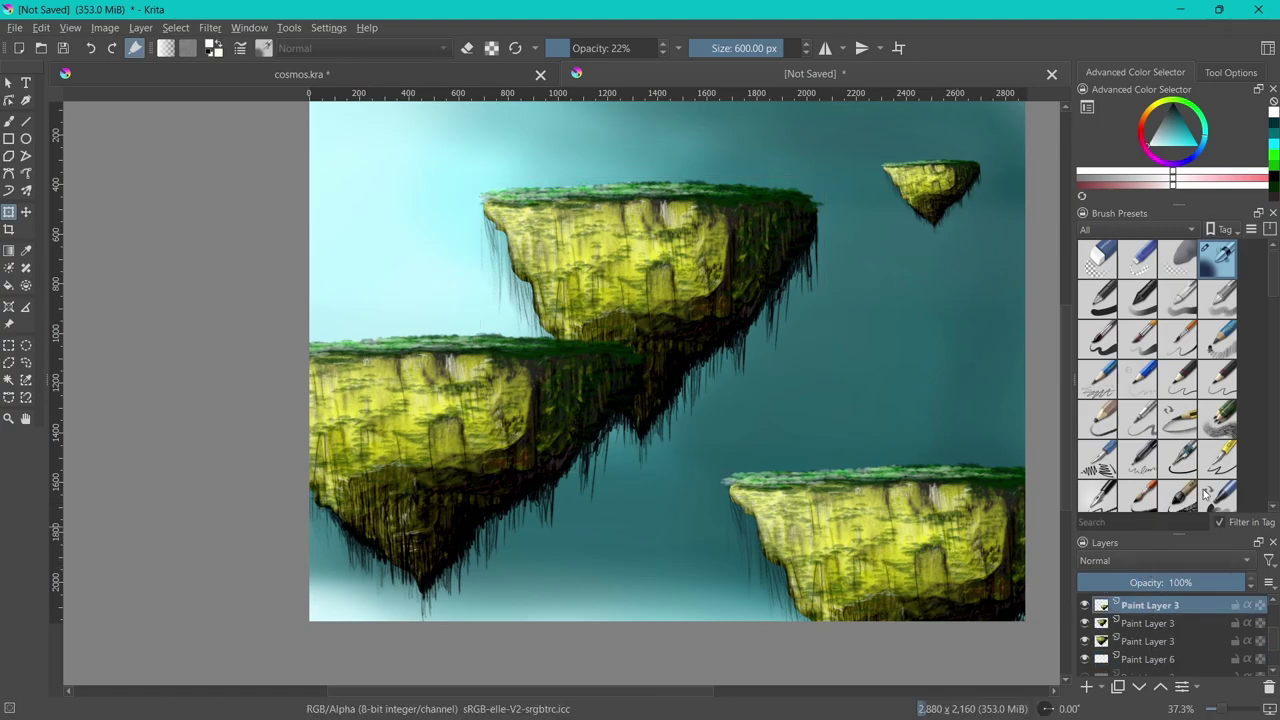
pyautogui.rightClick(1258, 660)
pyautogui.click(140, 27)
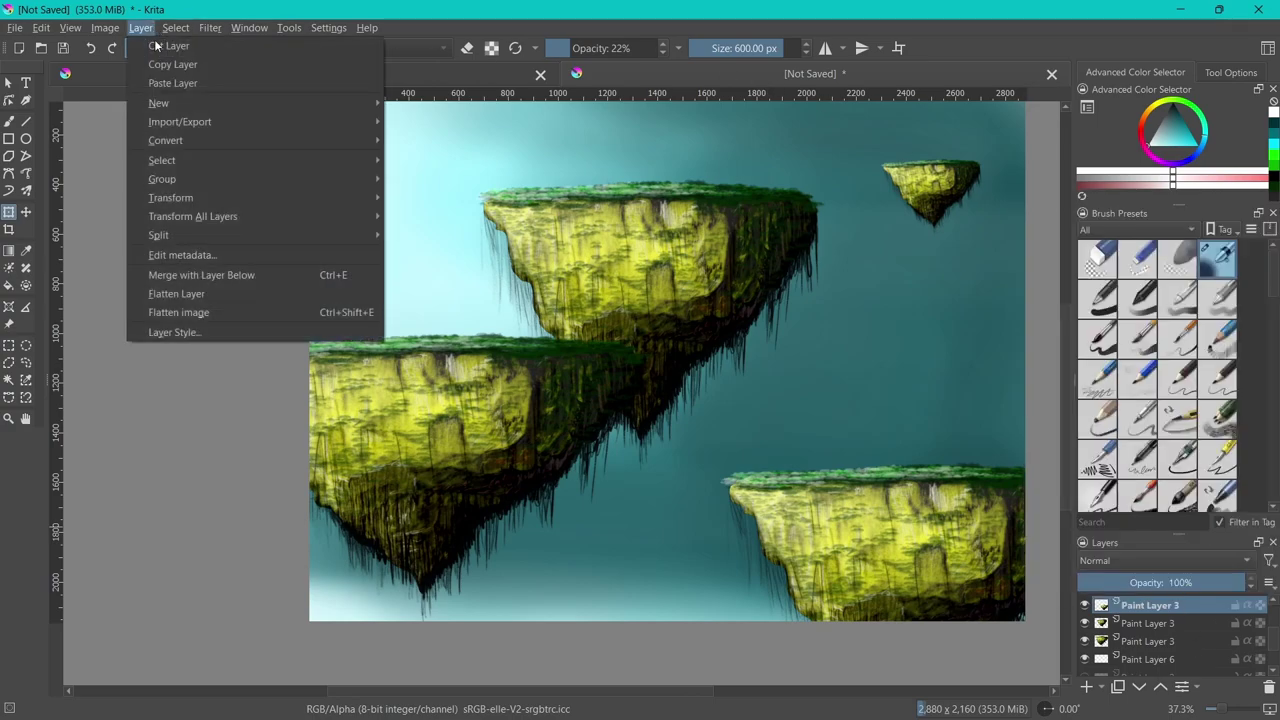
pyautogui.click(462, 115)
# Brighten the upper-right and mid-right sky with the Airbrush Soft brush
pyautogui.click(1138, 260)
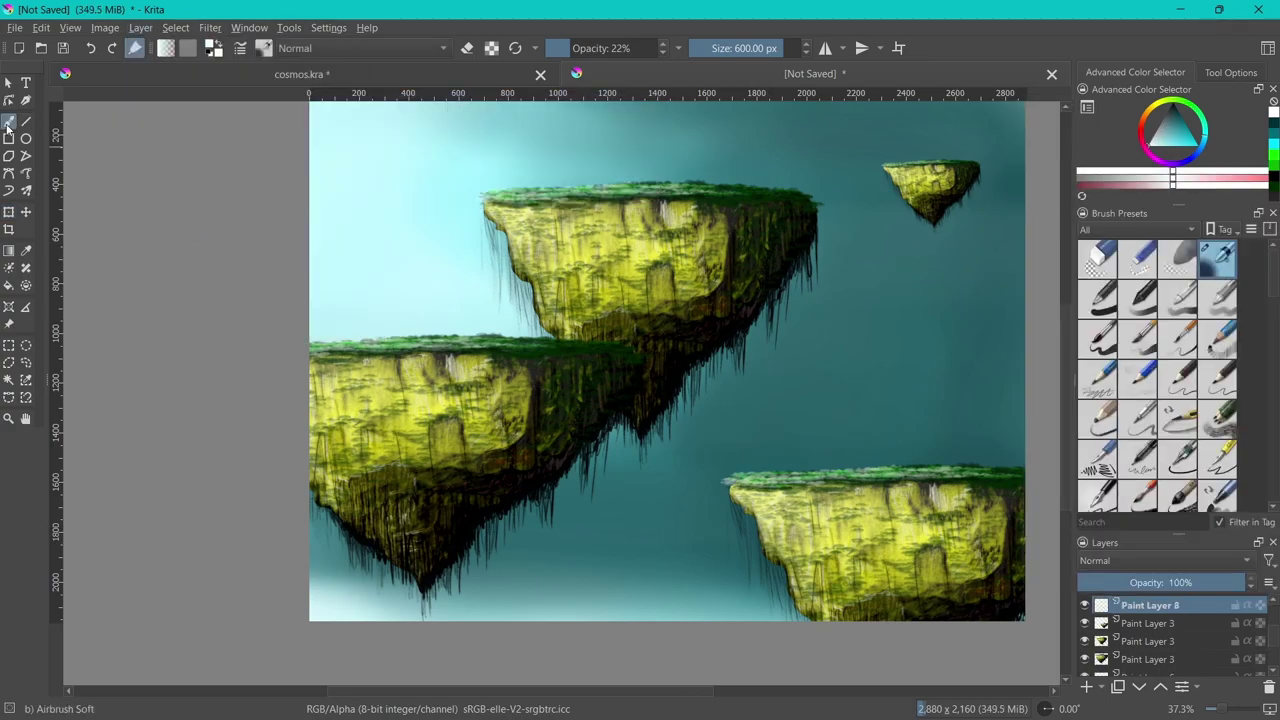
pyautogui.moveTo(610, 150); pyautogui.dragTo(1005, 202)
pyautogui.moveTo(780, 250); pyautogui.dragTo(714, 400)
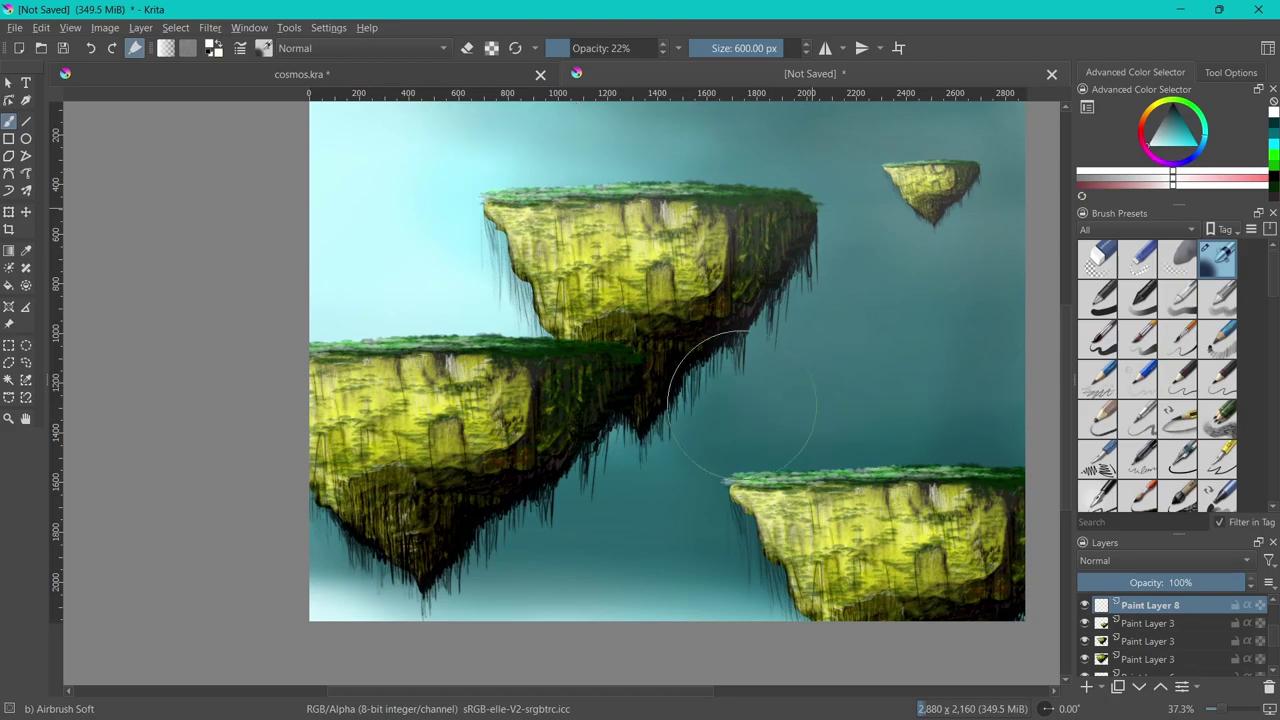
# Add another empty layer and move it below the top island layer
pyautogui.click(1155, 641)
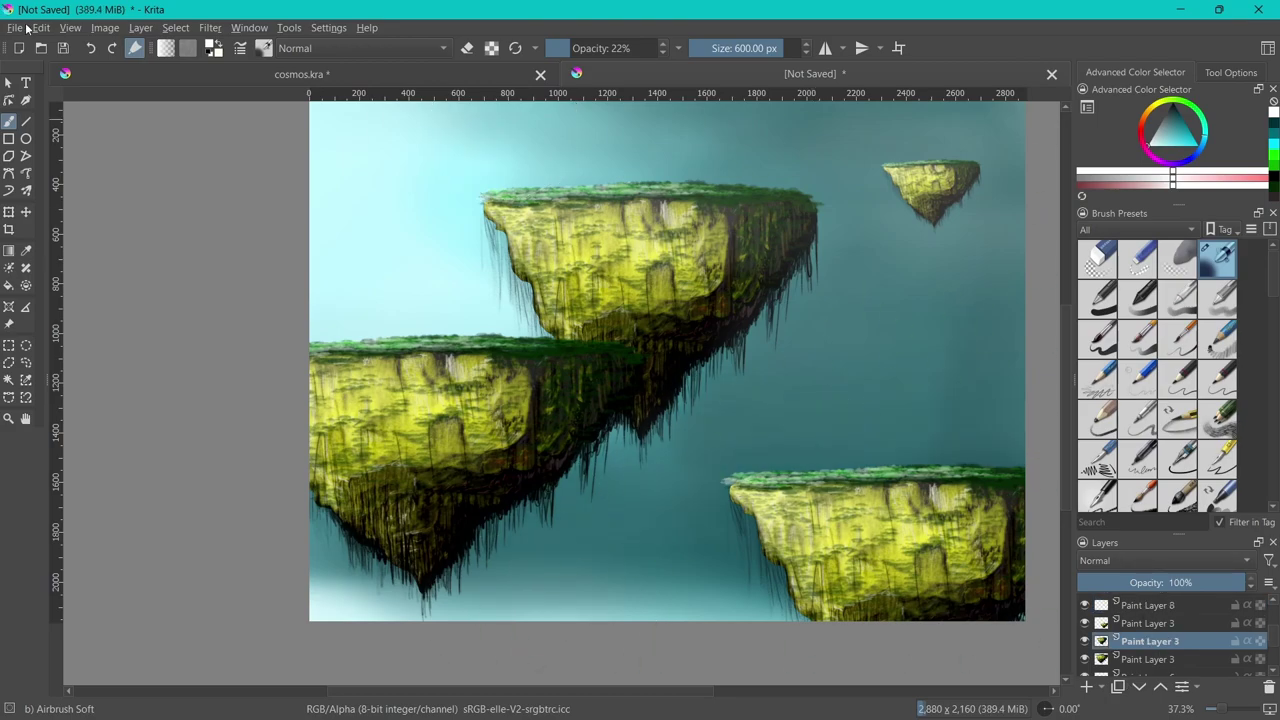
pyautogui.click(140, 27)
pyautogui.click(455, 117)
pyautogui.click(9, 212)
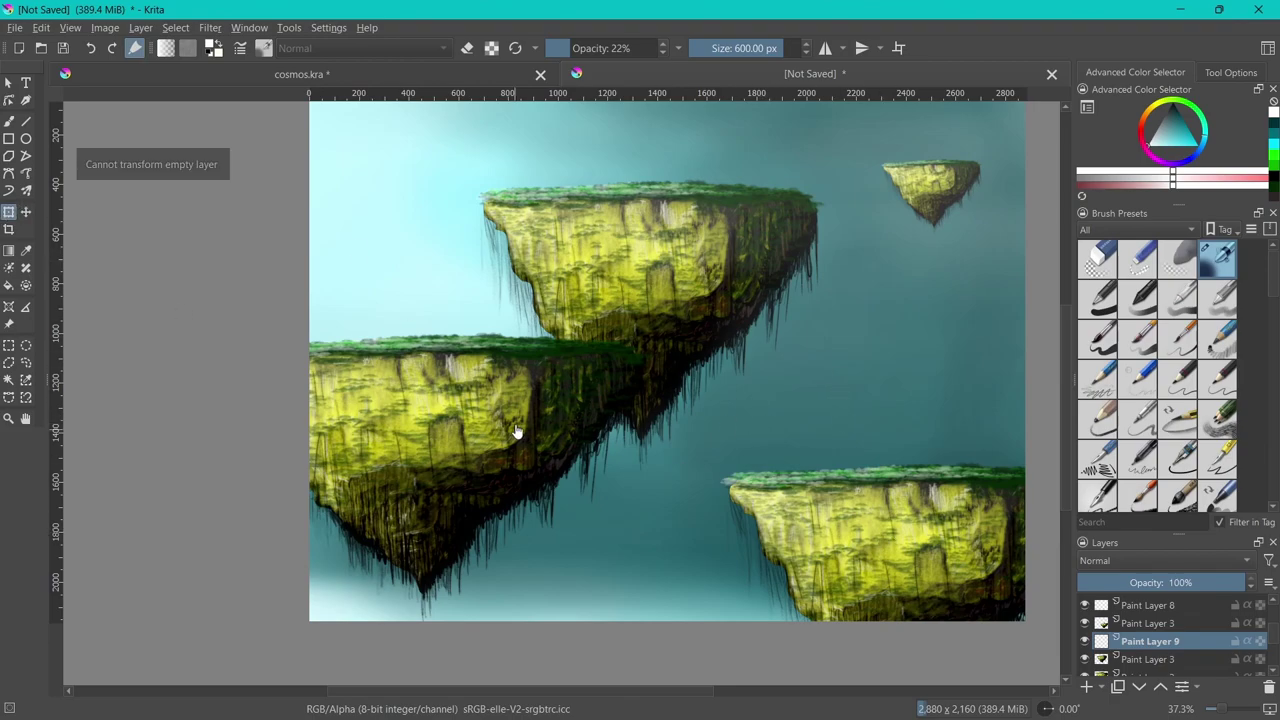
pyautogui.click(1136, 659)
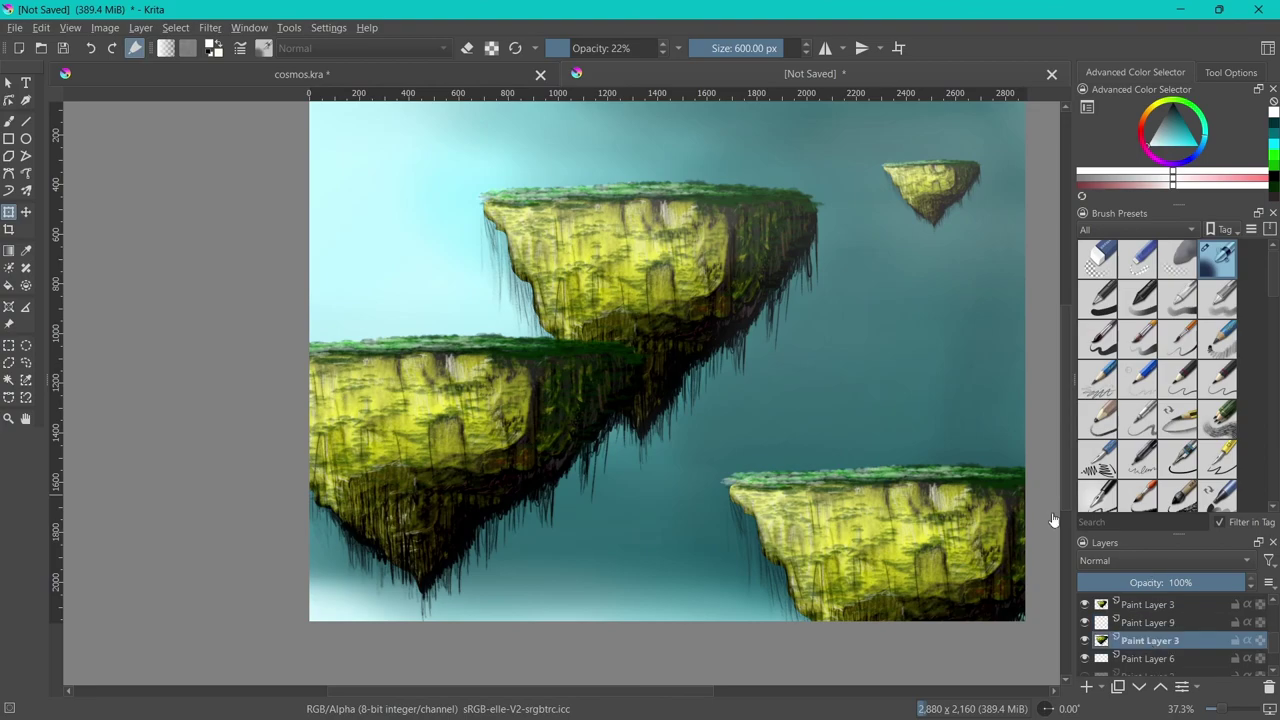
pyautogui.moveTo(1153, 605); pyautogui.dragTo(1139, 622)
# Airbrush soft haze across the sky, the hanging roots and between the islands
pyautogui.press('b')
pyautogui.moveTo(390, 225); pyautogui.dragTo(900, 420)
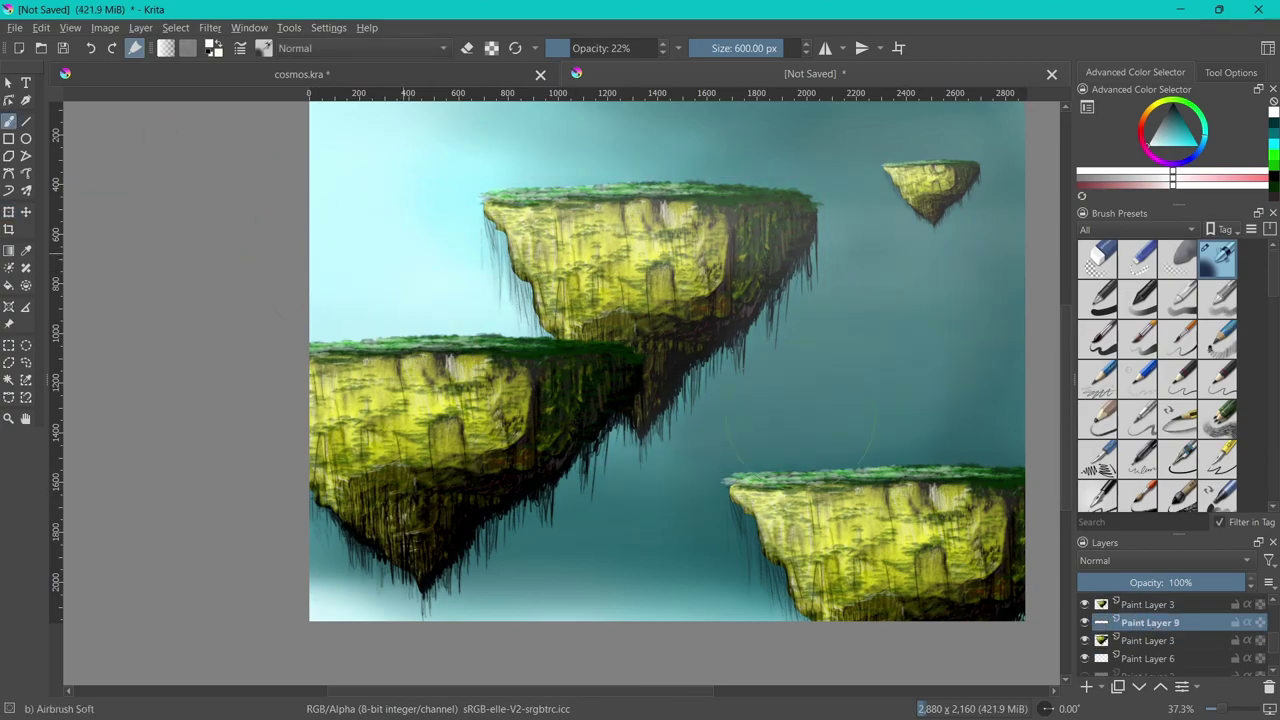
pyautogui.moveTo(760, 290); pyautogui.dragTo(570, 490)
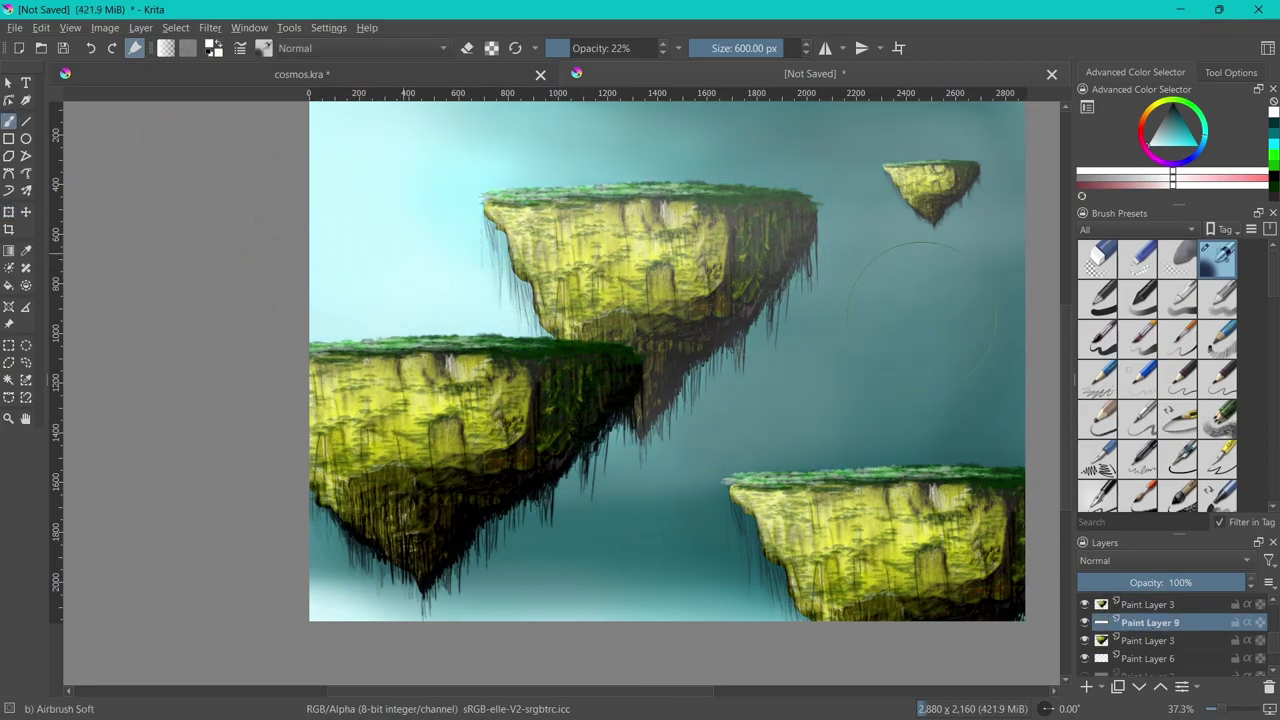
pyautogui.moveTo(780, 540); pyautogui.dragTo(290, 640)
pyautogui.moveTo(820, 465)
pyautogui.mouseDown()
pyautogui.moveTo(640, 590)
pyautogui.moveTo(530, 553)
pyautogui.moveTo(643, 400)
pyautogui.moveTo(800, 260)
pyautogui.moveTo(943, 229)
pyautogui.moveTo(540, 285)
pyautogui.mouseUp()
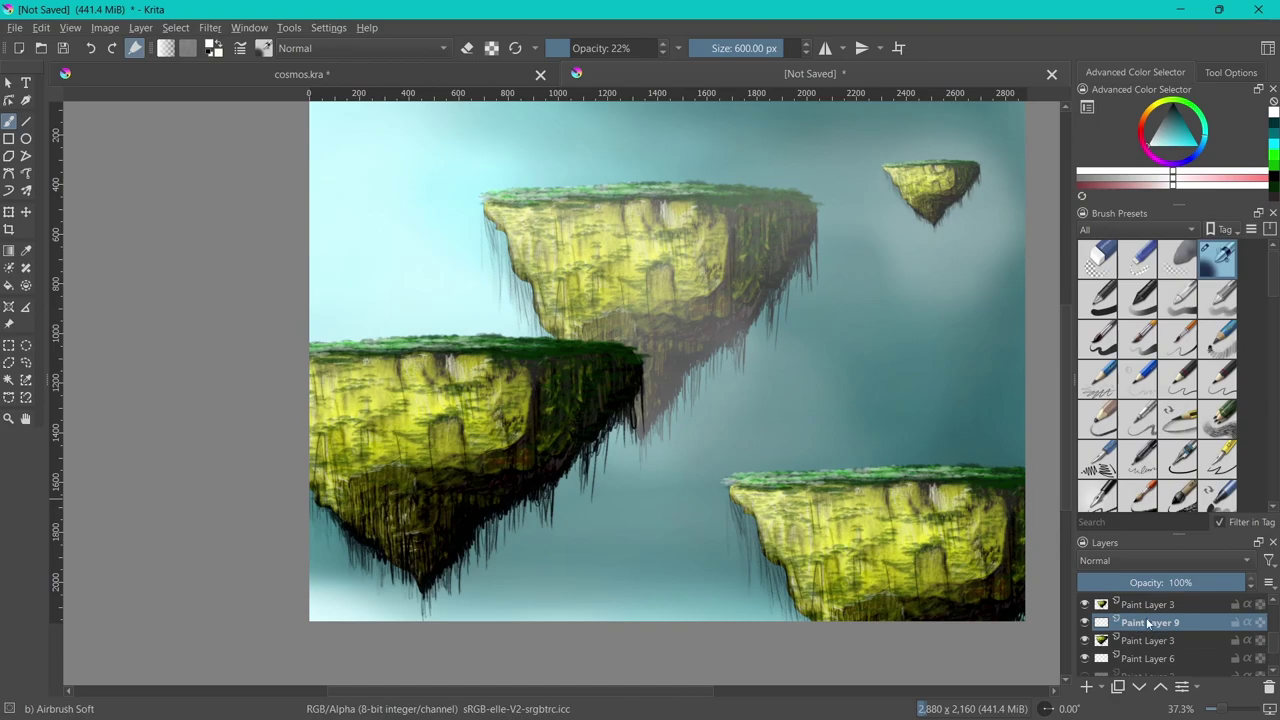
pyautogui.scroll(-2, 1225, 629)
pyautogui.click(1225, 629)
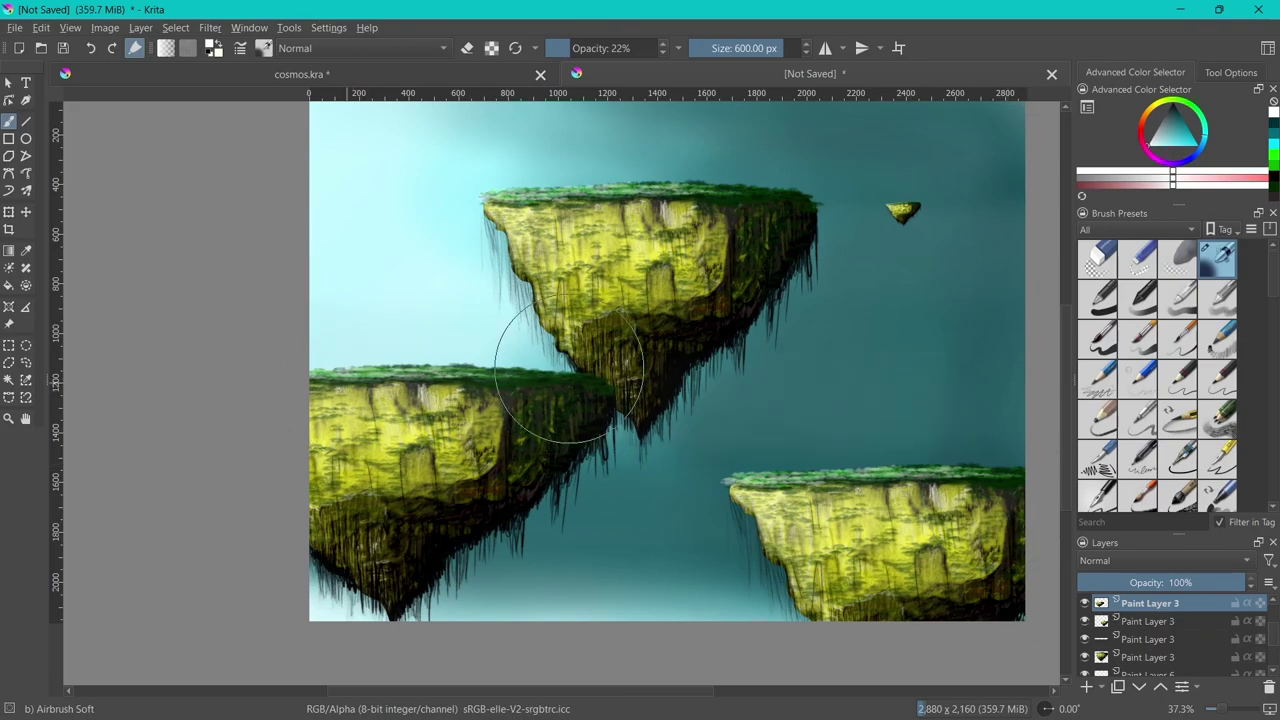
# Sweep one soft airbrush stroke up along the central island's underside
pyautogui.moveTo(569, 368)
pyautogui.mouseDown()
pyautogui.moveTo(641, 363)
pyautogui.moveTo(600, 140)
pyautogui.mouseUp()
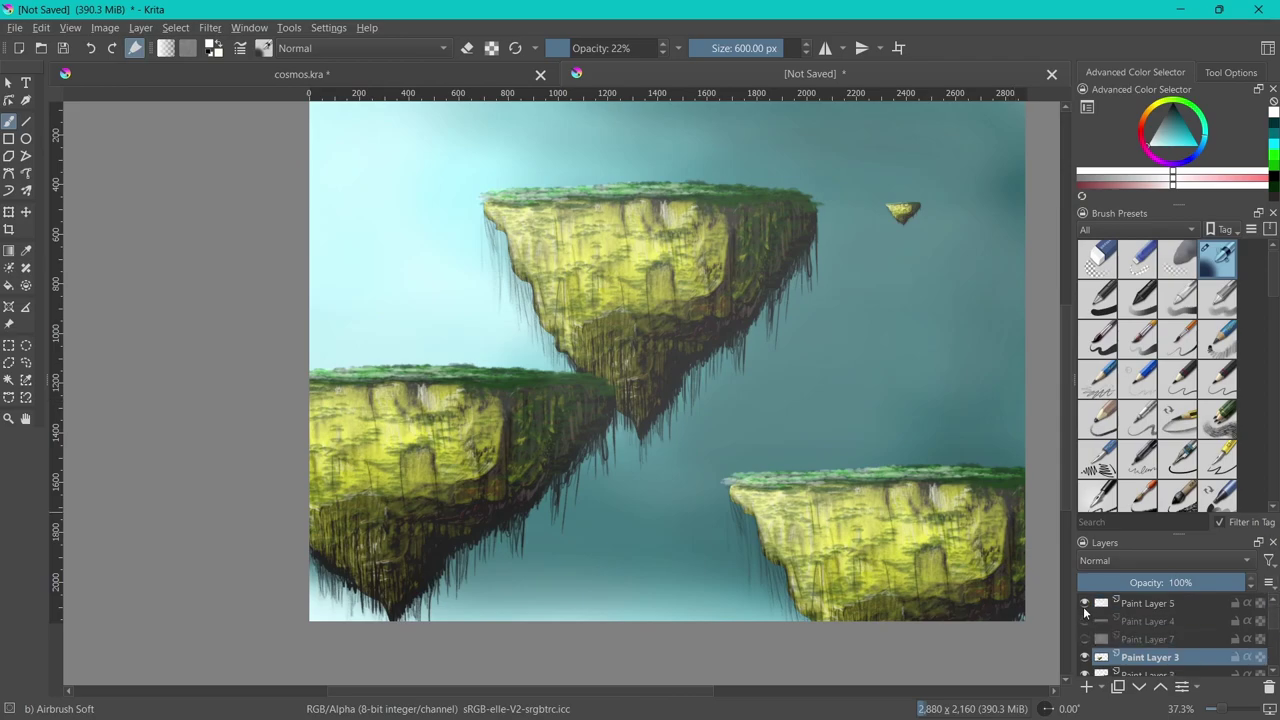
# Toggle the Paint Layer 7 haze to compare, and lower Paint Layer 5's opacity
pyautogui.click(1084, 621)
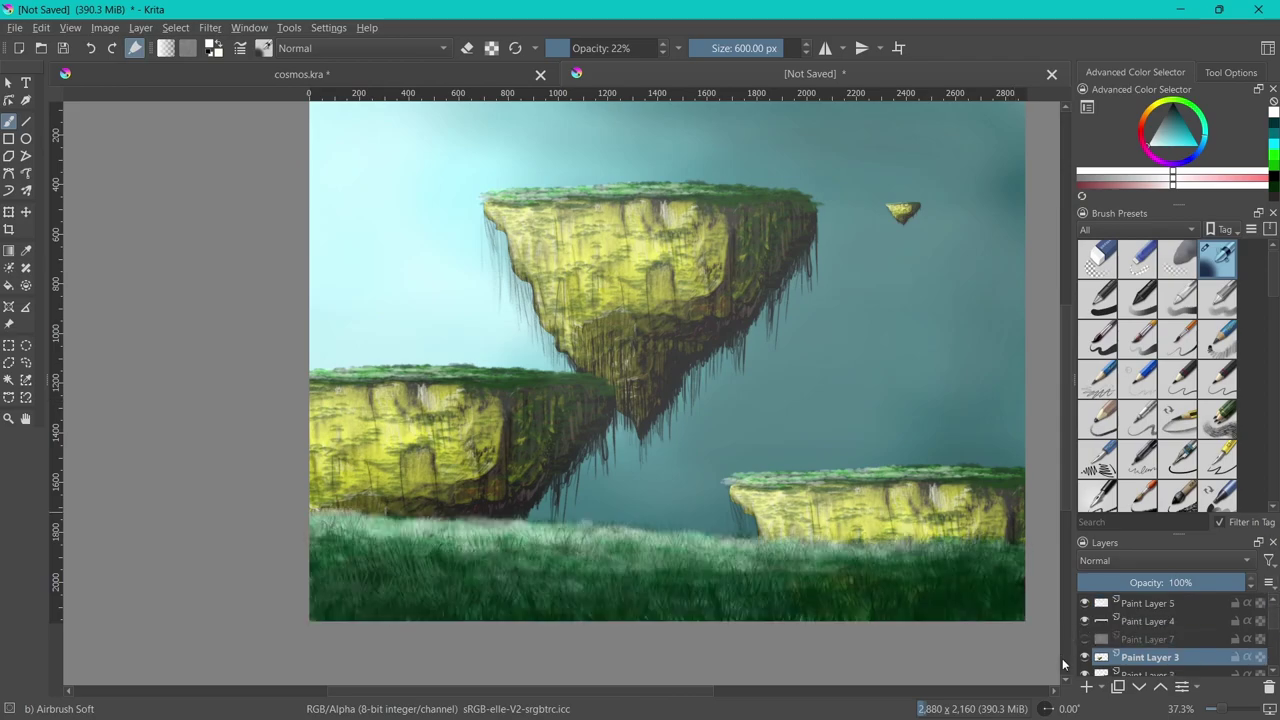
pyautogui.scroll(-3, 1173, 645)
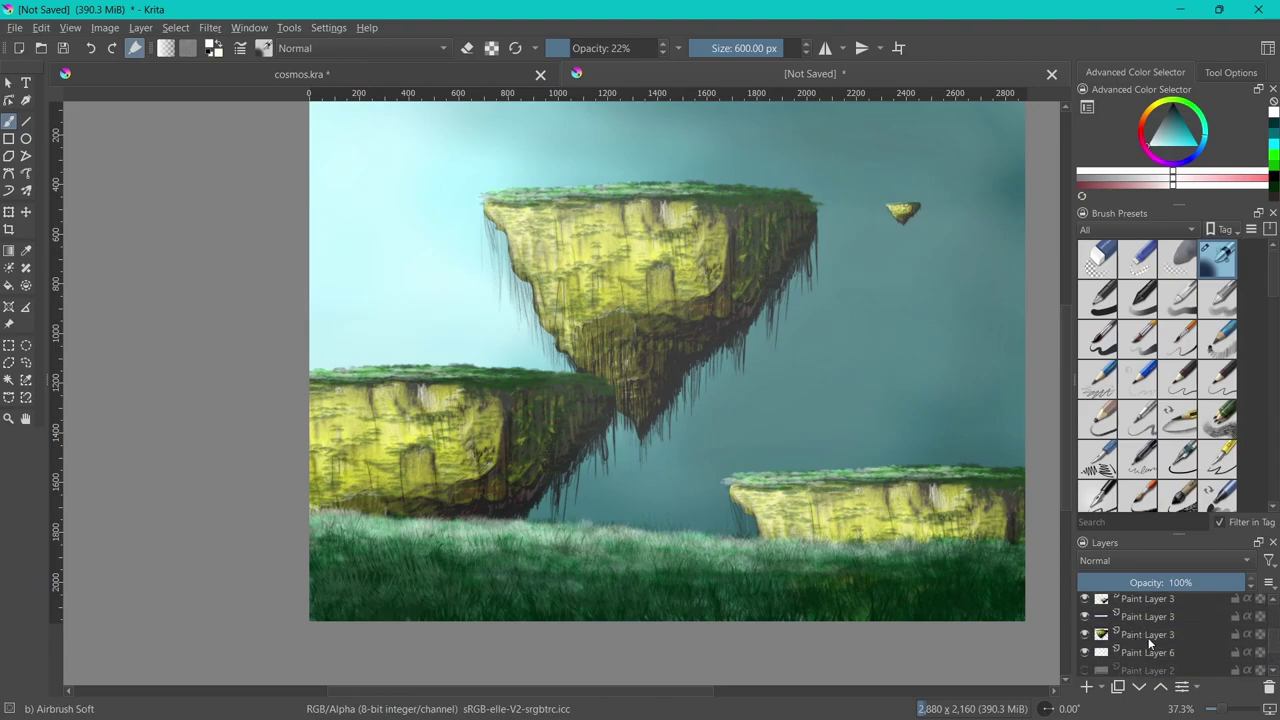
pyautogui.click(1085, 639)
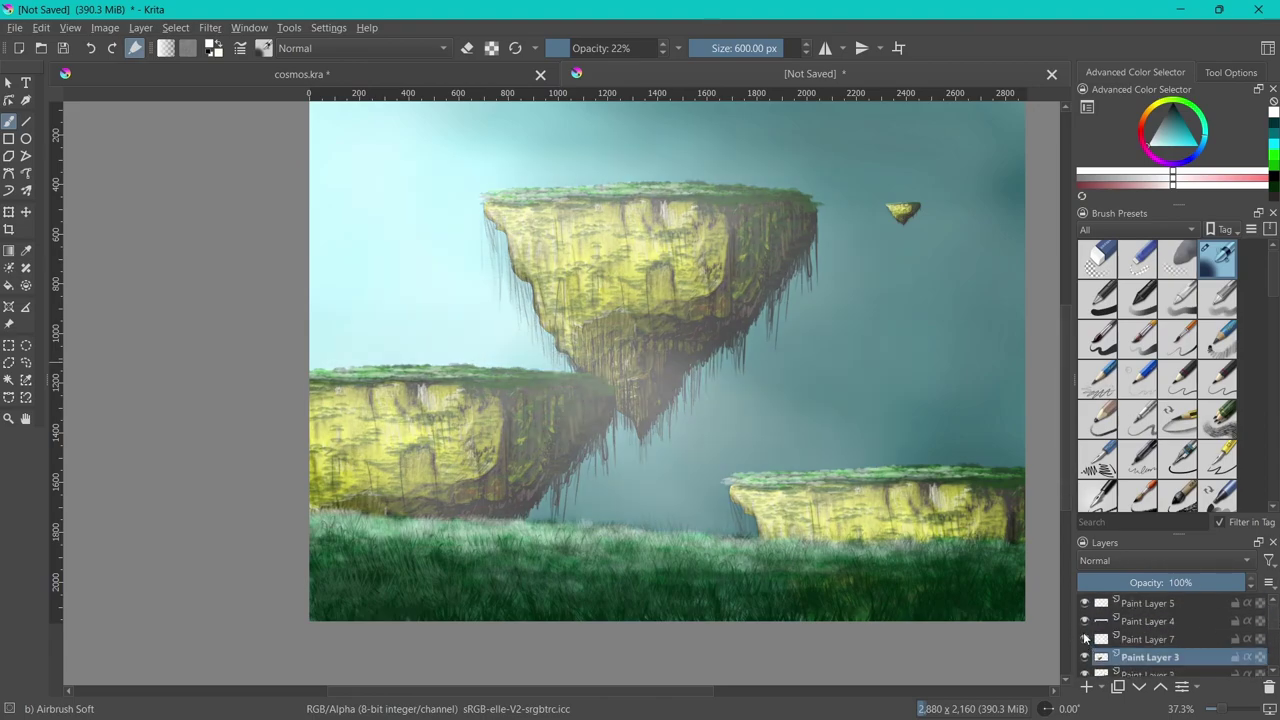
pyautogui.click(1085, 639)
pyautogui.click(1150, 603)
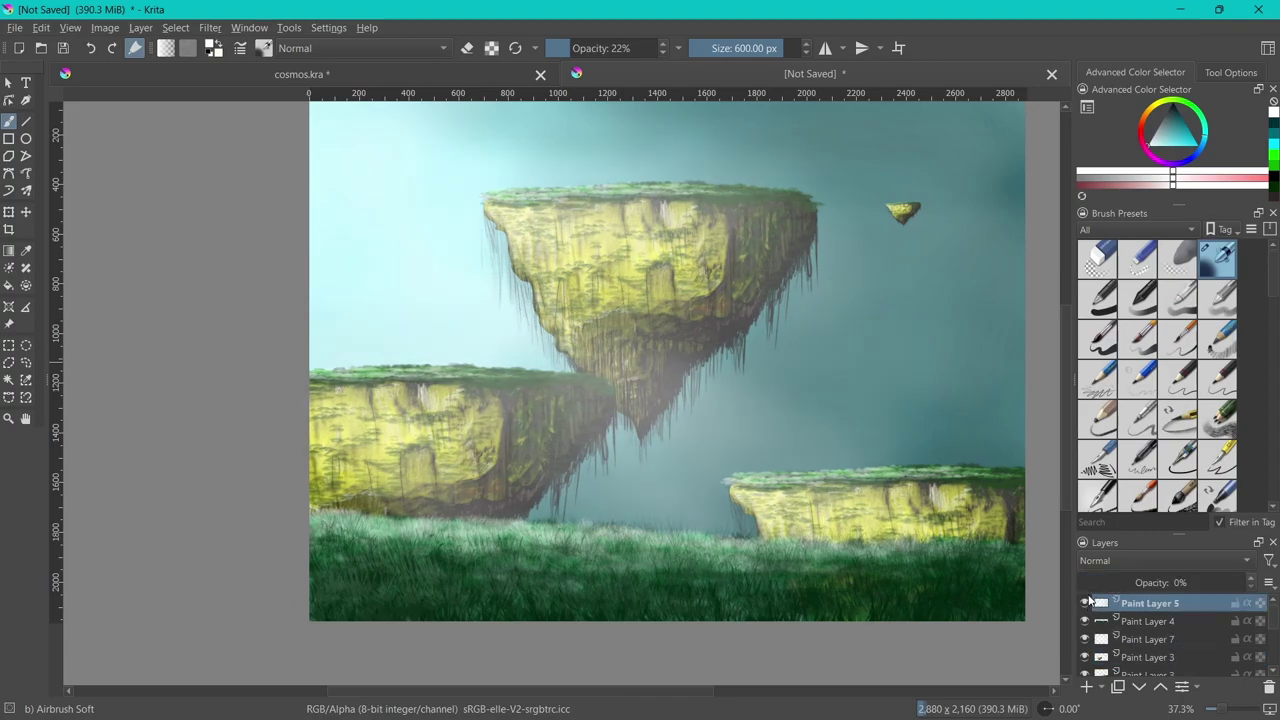
pyautogui.moveTo(1097, 583)
pyautogui.mouseDown()
pyautogui.moveTo(1215, 582)
pyautogui.moveTo(1116, 587)
pyautogui.mouseUp()
# Remove the Paint Layer 5 and Paint Layer 7 haze layers
pyautogui.rightClick(1140, 603)
pyautogui.click(1080, 297)
pyautogui.click(1158, 625)
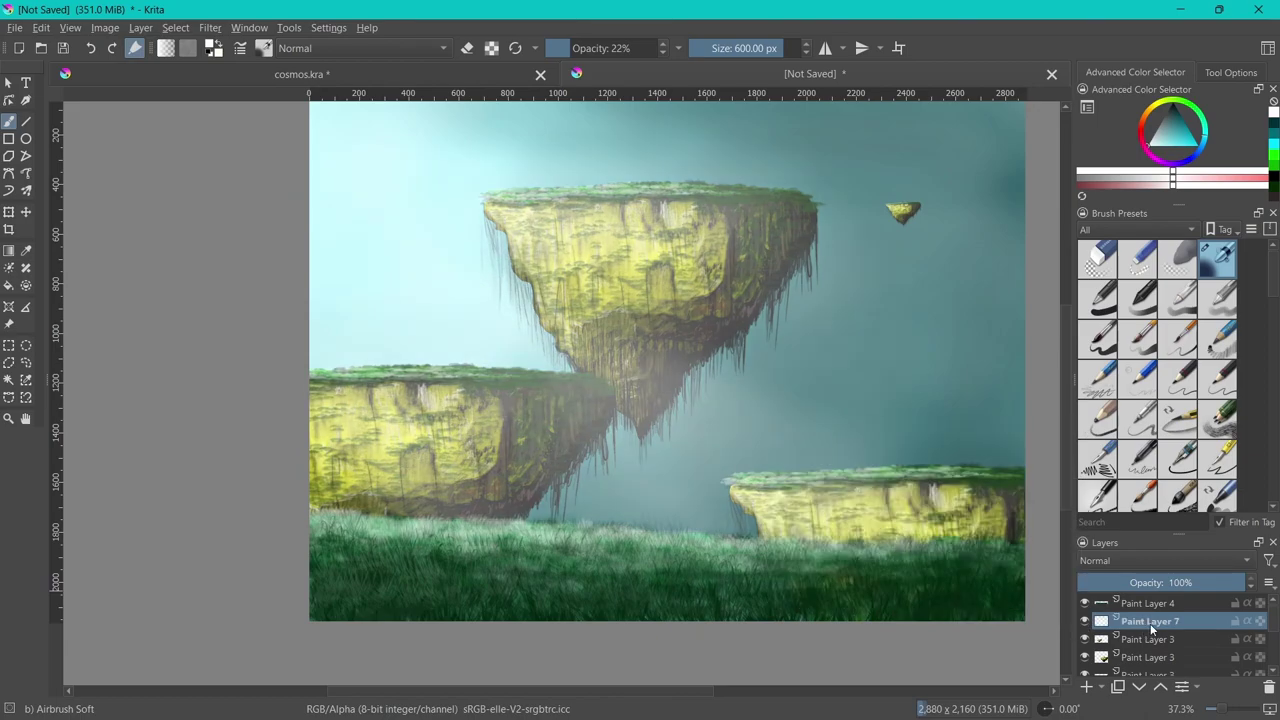
pyautogui.rightClick(1150, 623)
pyautogui.click(1081, 330)
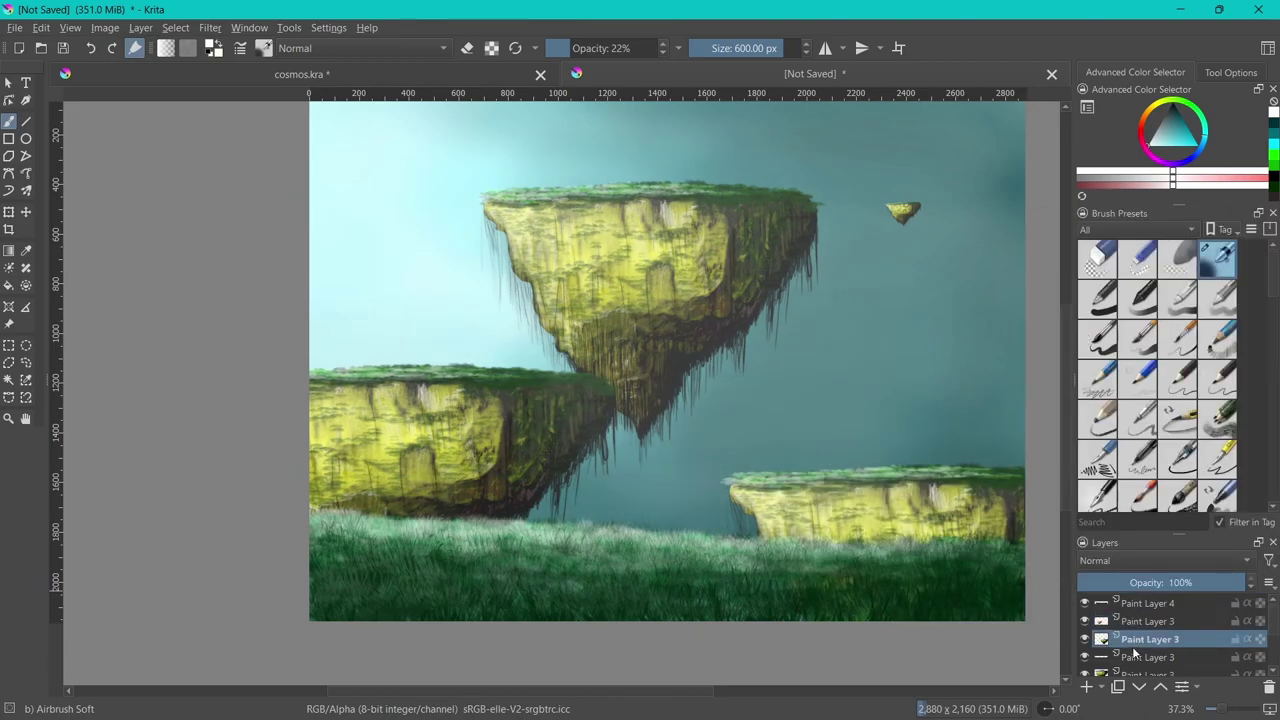
# Check the lower-left island layer, then merge Paint Layer 6 down into Paint Layer 2
pyautogui.click(1102, 657)
pyautogui.click(1085, 639)
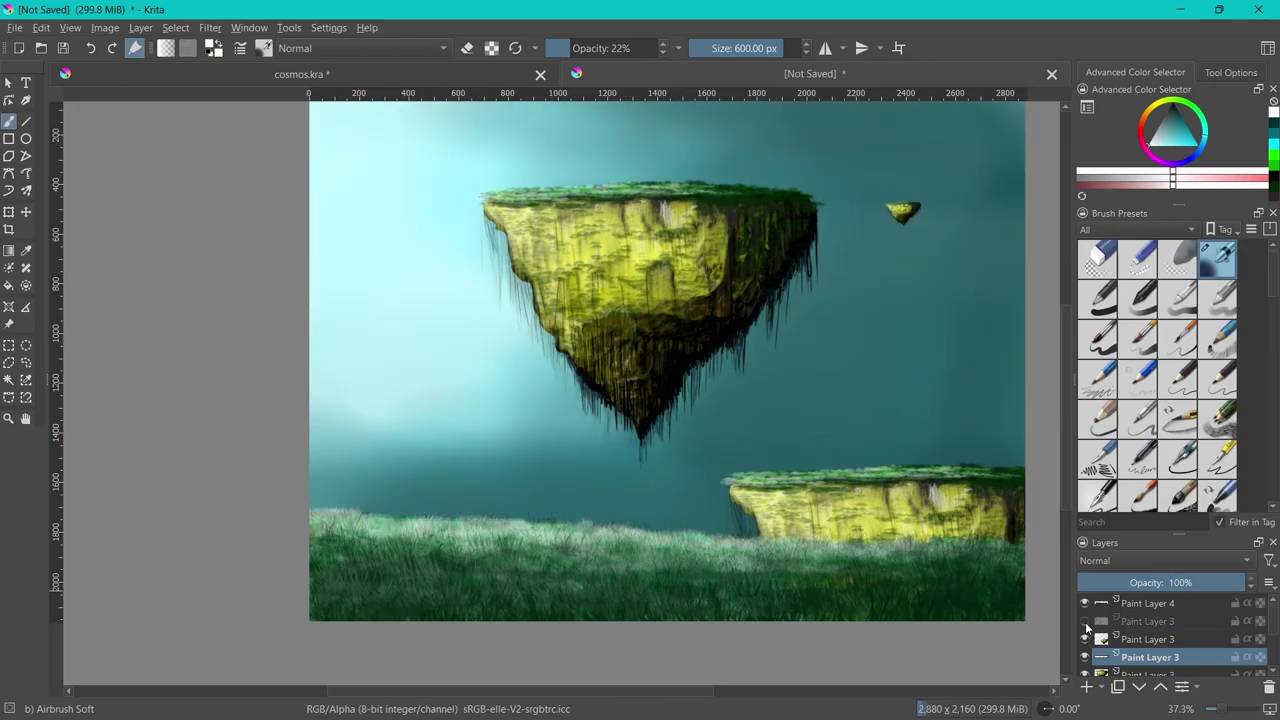
pyautogui.click(1160, 622)
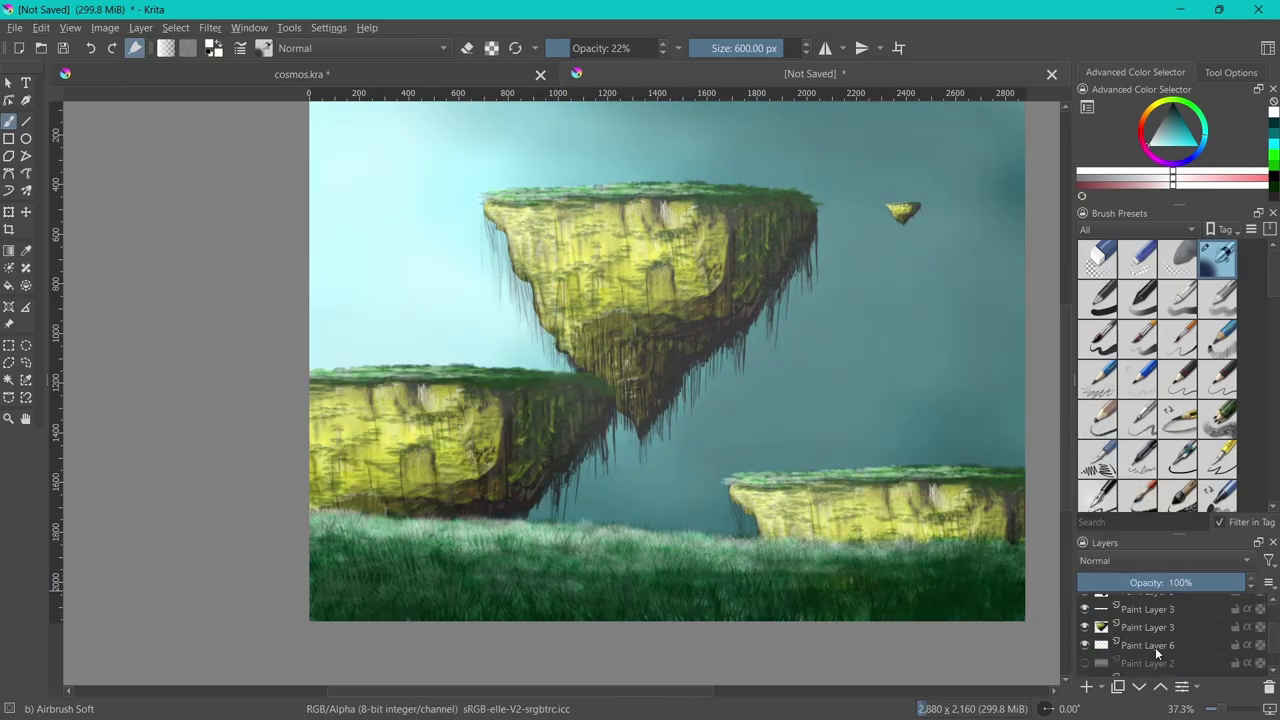
pyautogui.scroll(-3, 1099, 650)
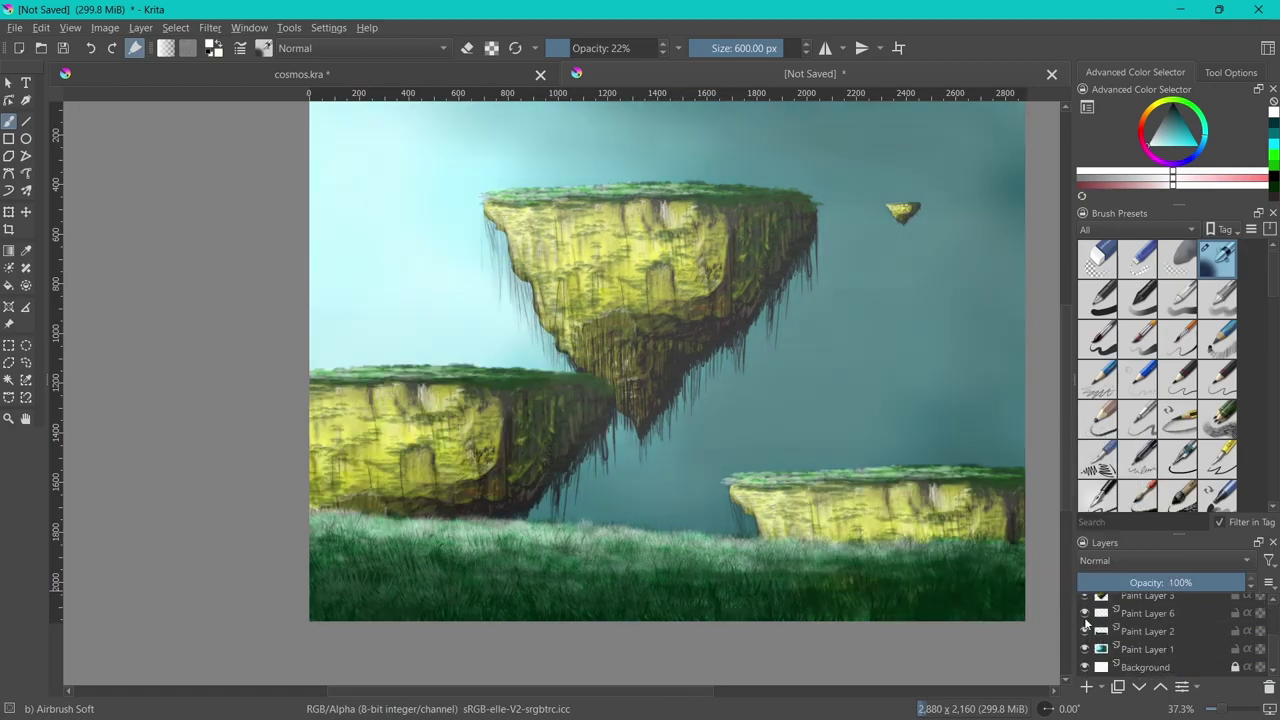
pyautogui.click(1085, 615)
pyautogui.click(1086, 617)
pyautogui.rightClick(1125, 614)
pyautogui.click(1067, 398)
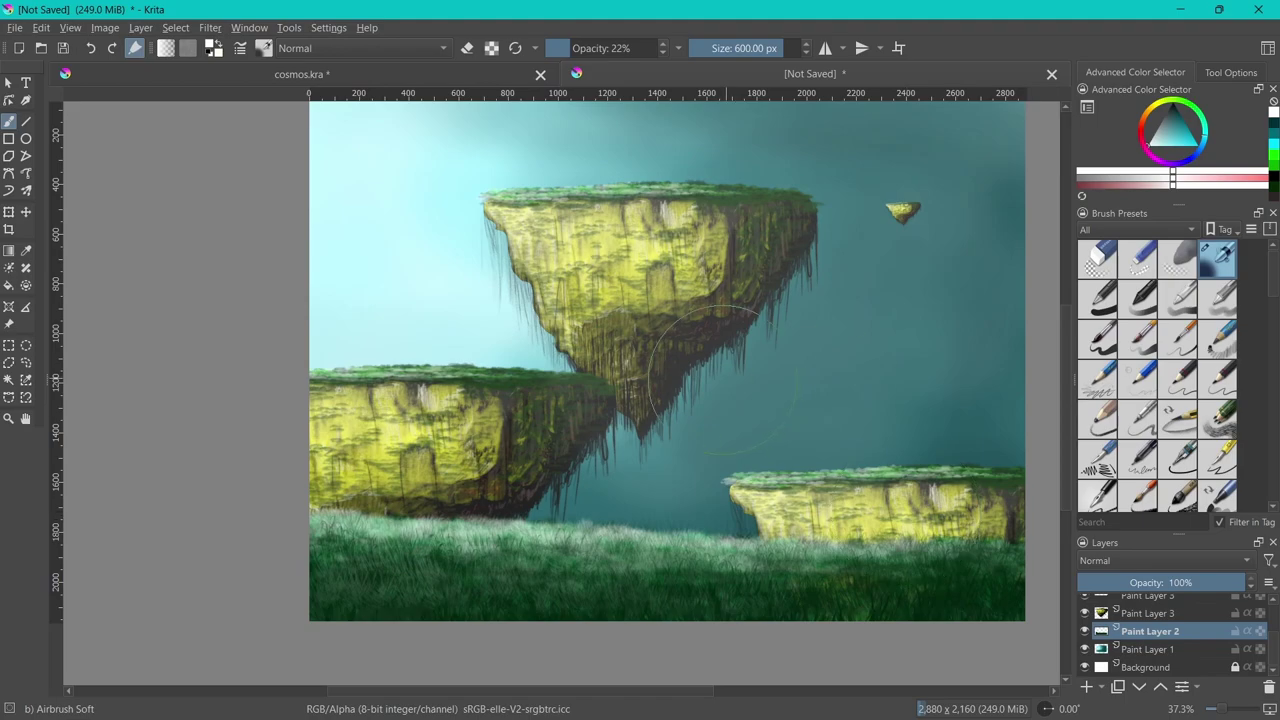
pyautogui.scroll(-5, 1265, 406)
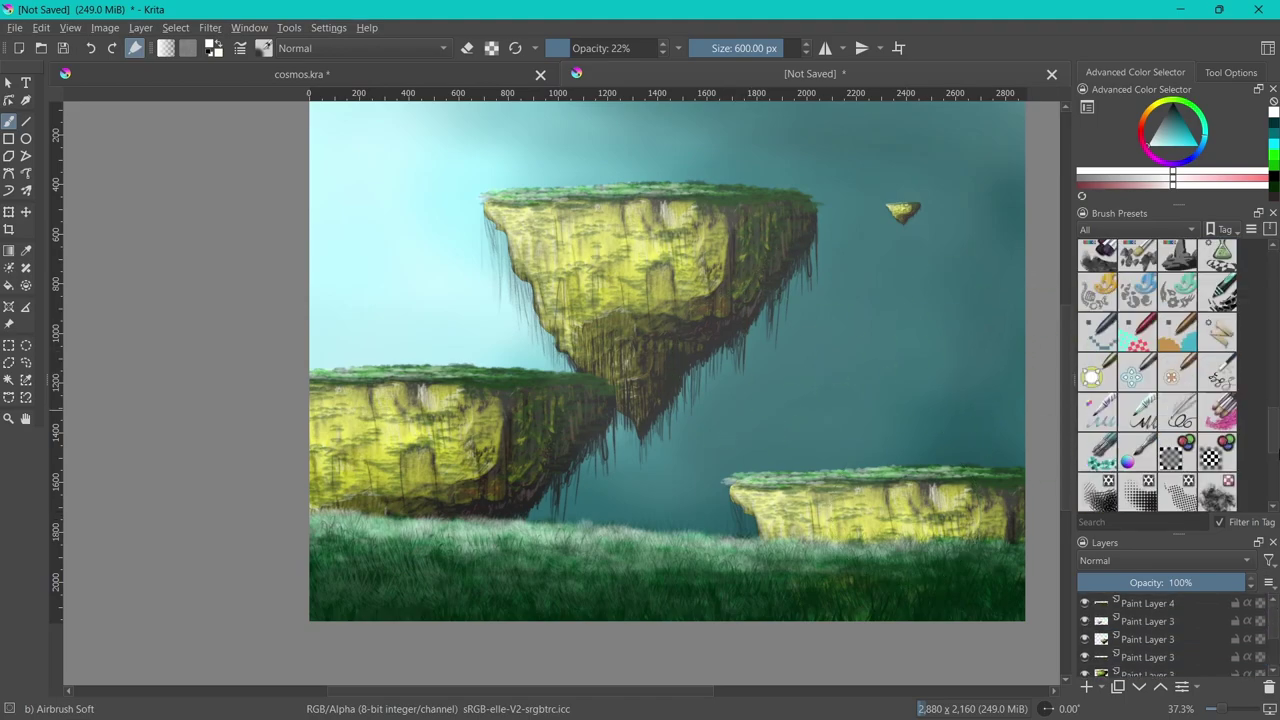
pyautogui.scroll(-5, 1265, 406)
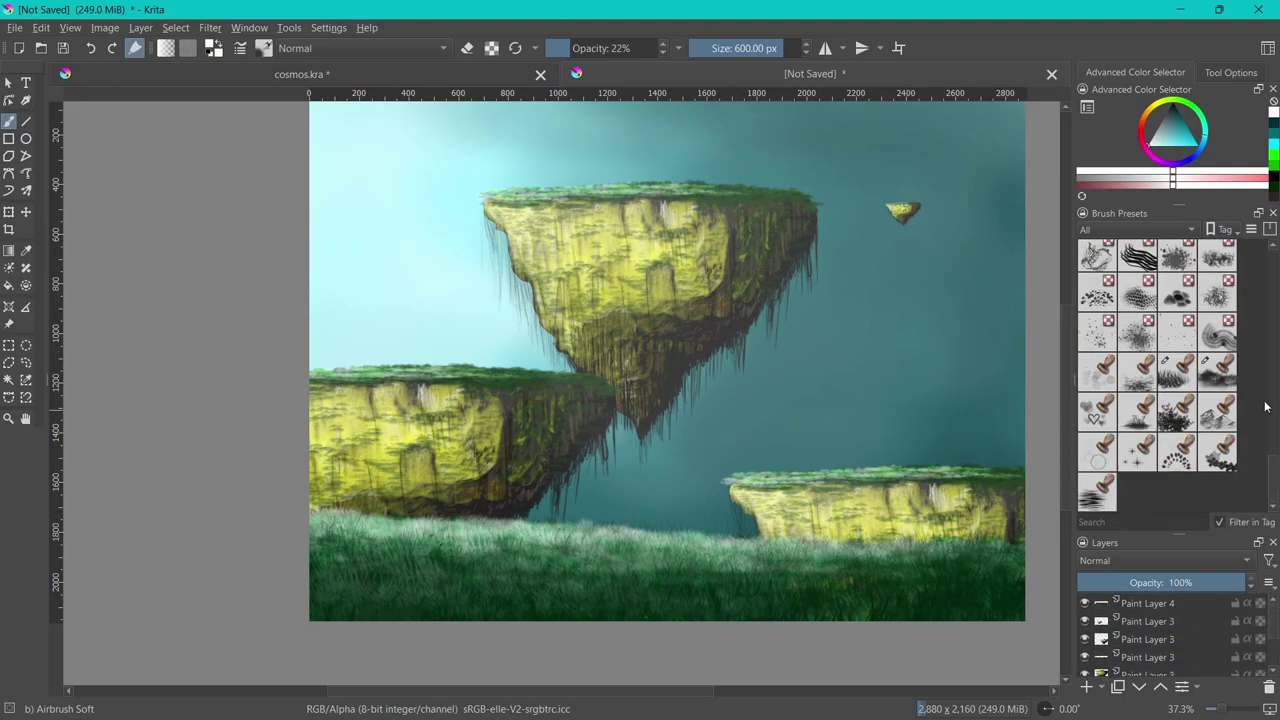
# Try the Stamp Water brush on Paint Layer 3 near the small rock, then undo it
pyautogui.click(1097, 492)
pyautogui.click(1145, 639)
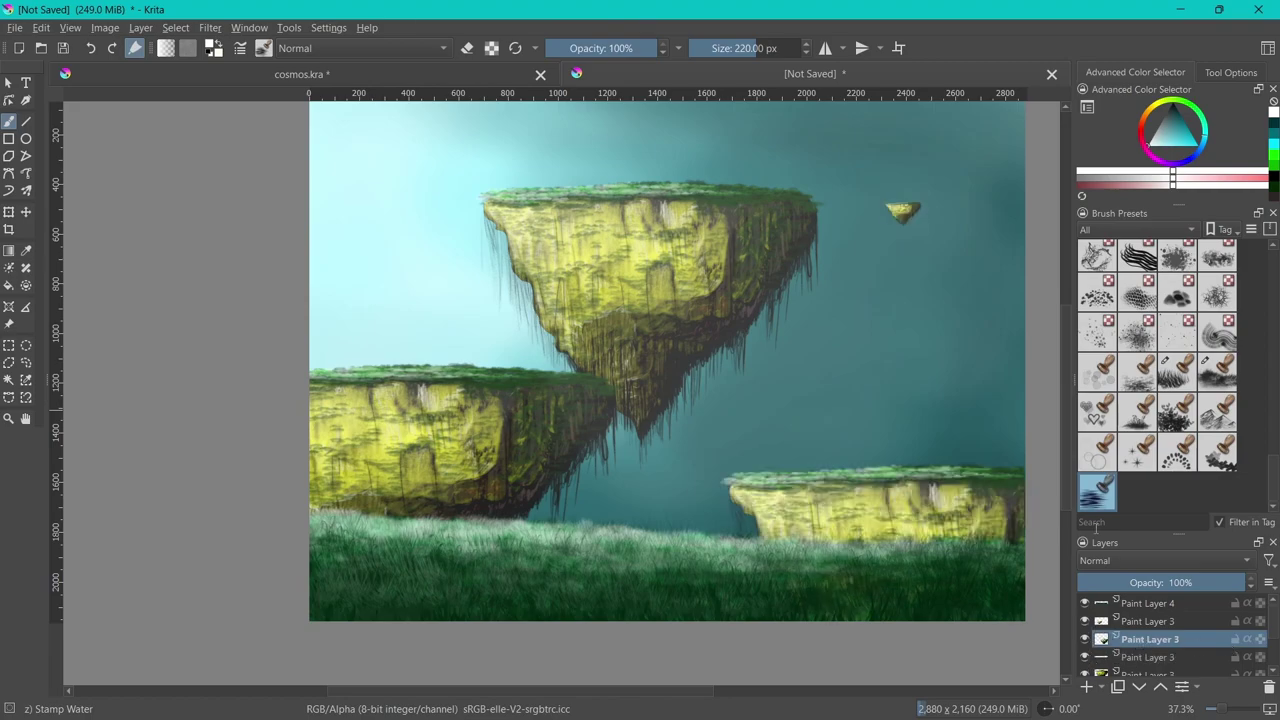
pyautogui.moveTo(878, 225)
pyautogui.mouseDown()
pyautogui.moveTo(945, 195)
pyautogui.moveTo(905, 220)
pyautogui.mouseUp()
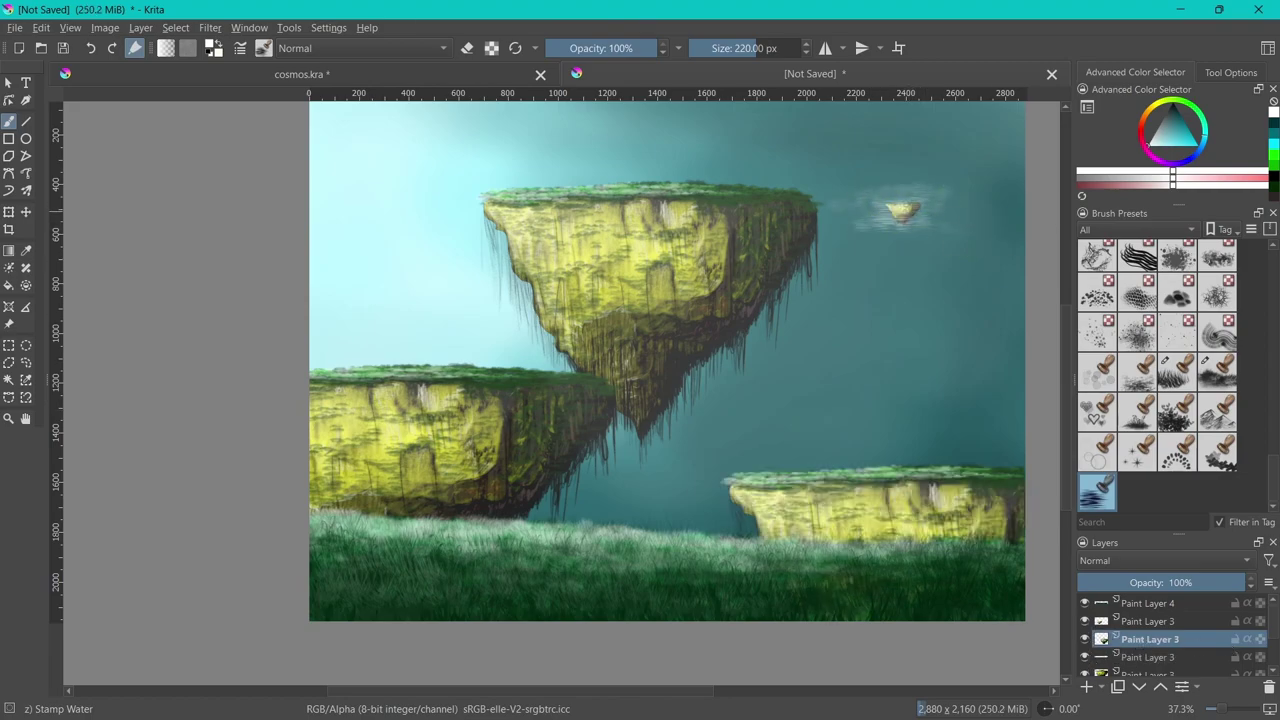
pyautogui.hotkey('shift', 'Delete')
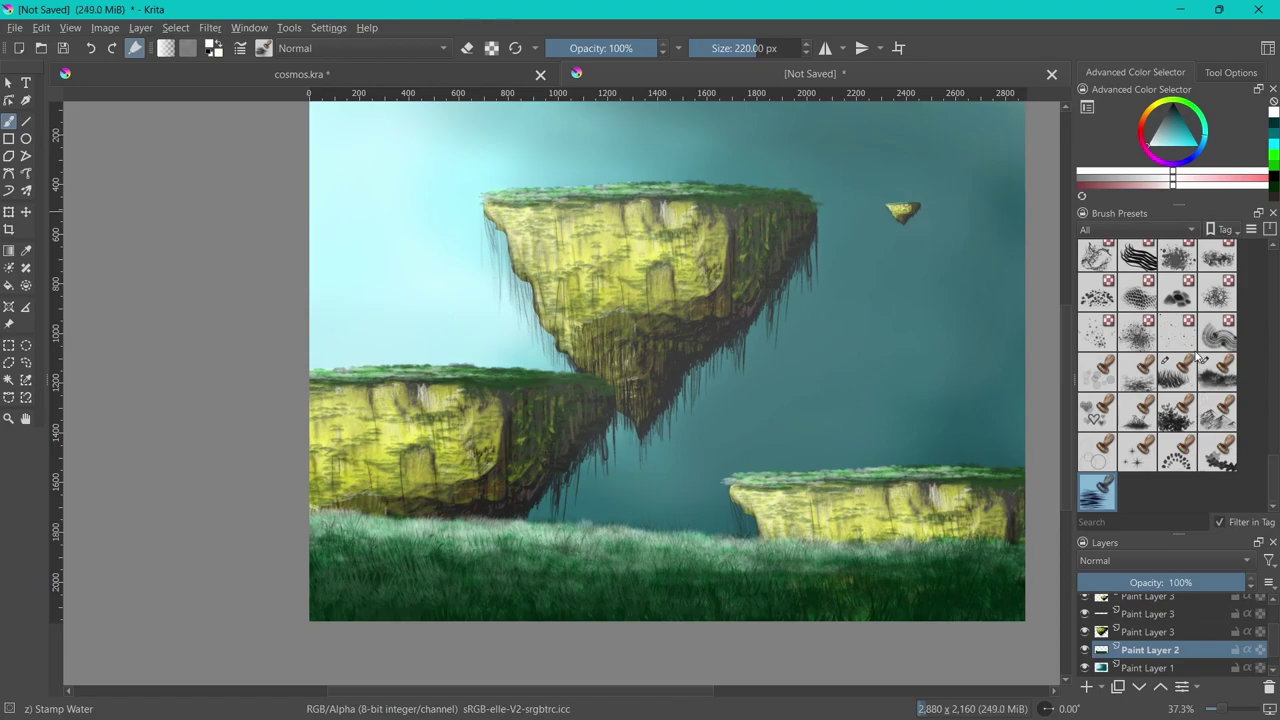
# Paint test Texture Noise clouds around the small floating rock, then undo them
pyautogui.click(1217, 262)
pyautogui.moveTo(880, 225)
pyautogui.mouseDown()
pyautogui.moveTo(915, 205)
pyautogui.moveTo(940, 205)
pyautogui.moveTo(872, 215)
pyautogui.moveTo(940, 225)
pyautogui.mouseUp()
pyautogui.moveTo(830, 250)
pyautogui.mouseDown()
pyautogui.moveTo(1020, 245)
pyautogui.moveTo(920, 195)
pyautogui.moveTo(960, 205)
pyautogui.mouseUp()
pyautogui.moveTo(875, 225); pyautogui.dragTo(990, 210)
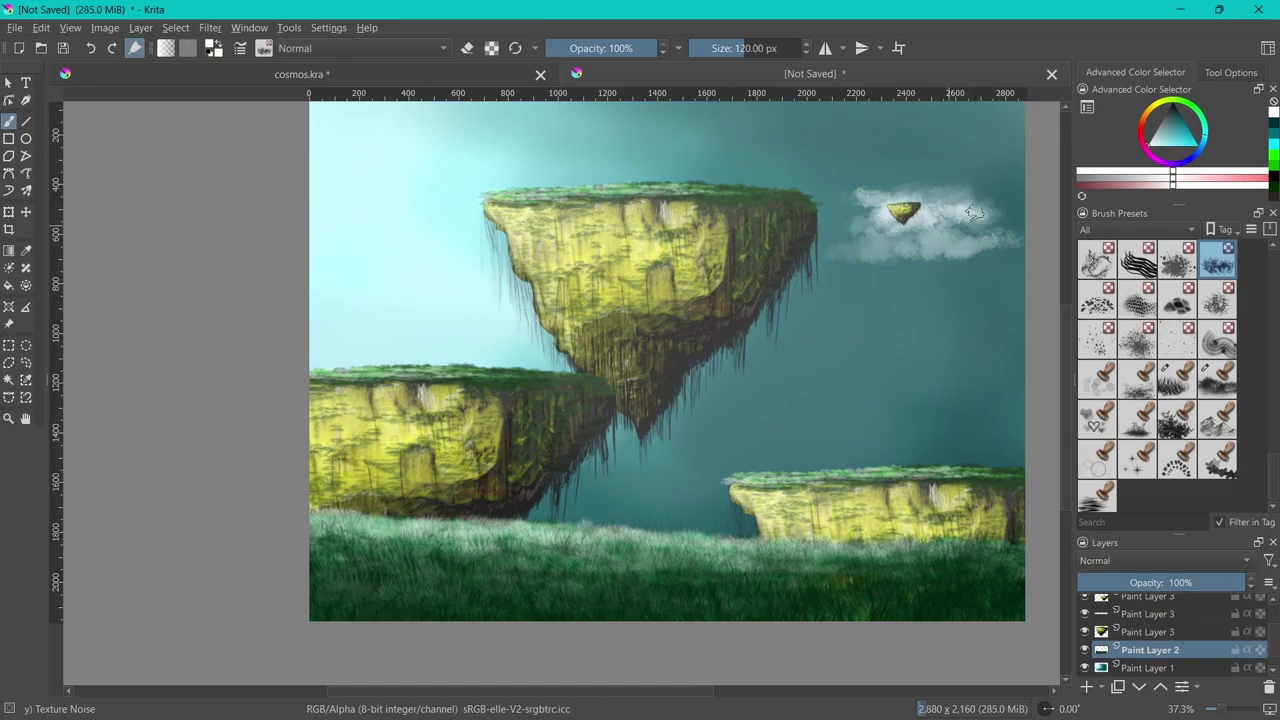
pyautogui.moveTo(910, 235)
pyautogui.mouseDown()
pyautogui.moveTo(1010, 220)
pyautogui.moveTo(855, 185)
pyautogui.mouseUp()
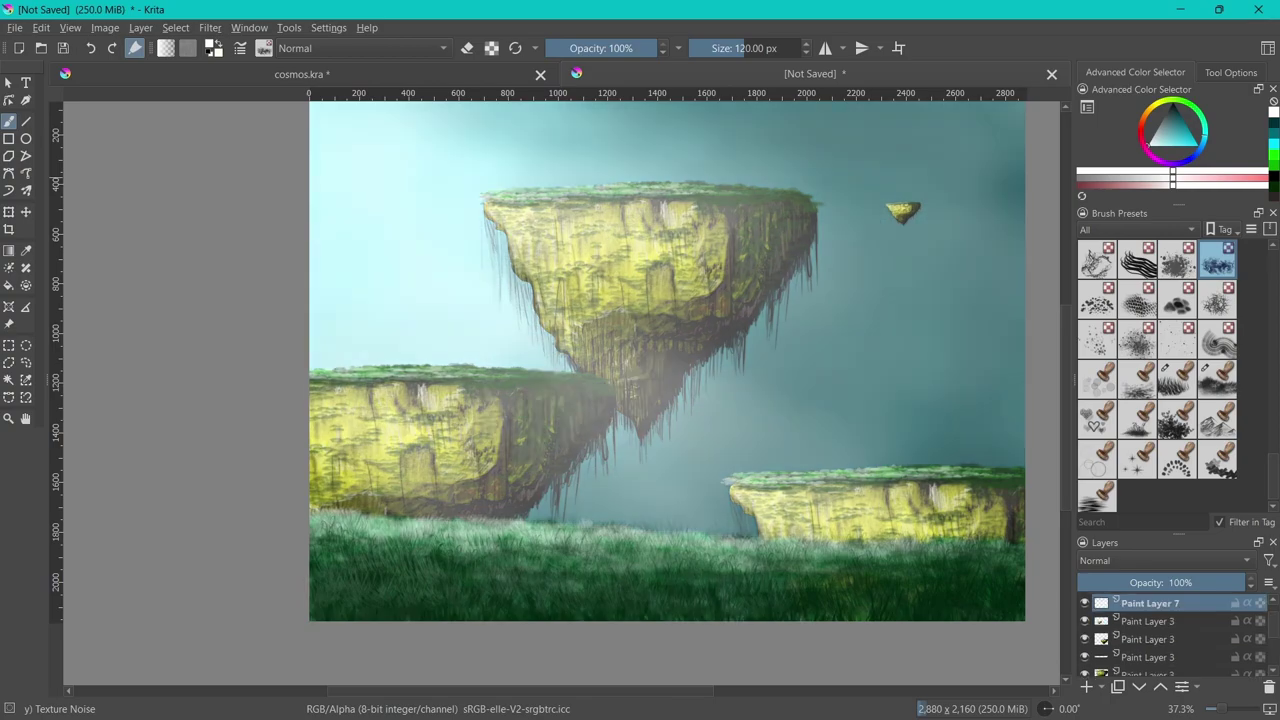
pyautogui.hotkey('ctrl', 'z')
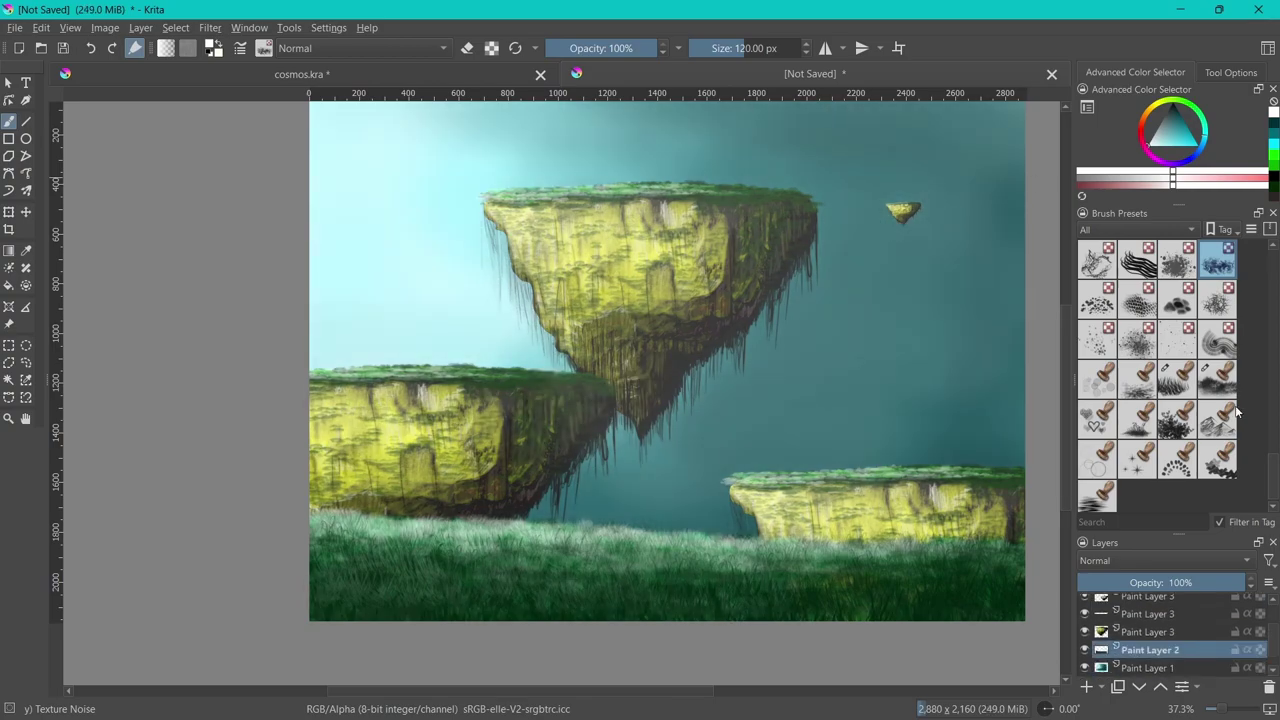
# Toggle Paint Layer 1's visibility to check the sky, then select Paint Layer 1
pyautogui.click(1084, 667)
pyautogui.click(1084, 667)
pyautogui.click(1135, 668)
pyautogui.scroll(-1, 1189, 648)
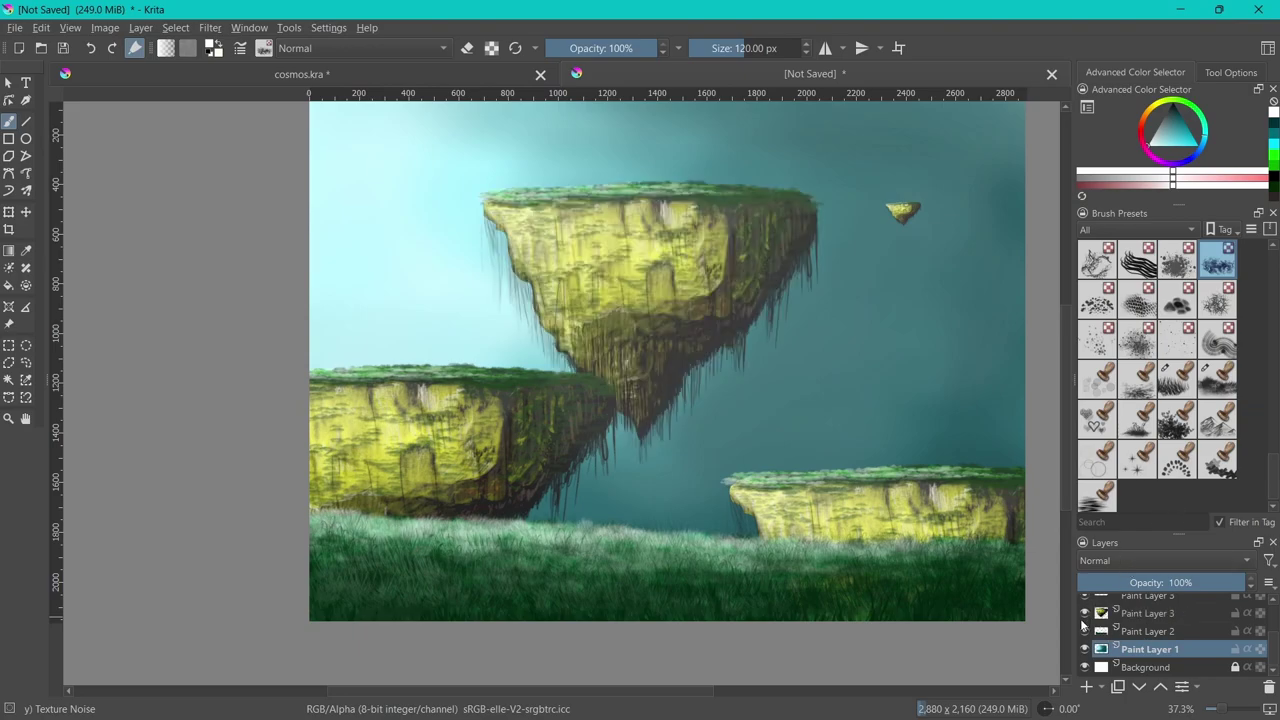
# On Paint Layer 3, paint soft white cloud wisps across the upper island
pyautogui.click(1130, 613)
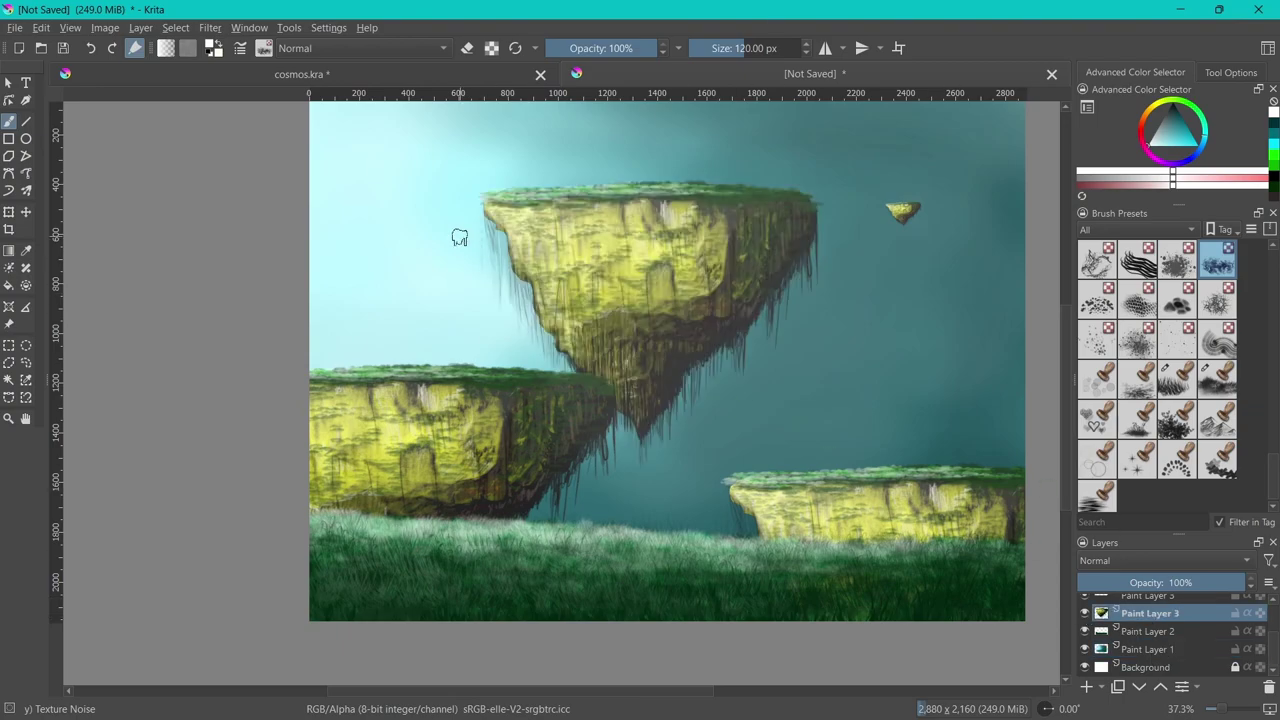
pyautogui.moveTo(494, 228)
pyautogui.mouseDown()
pyautogui.moveTo(596, 240)
pyautogui.moveTo(430, 250)
pyautogui.moveTo(660, 240)
pyautogui.moveTo(890, 252)
pyautogui.mouseUp()
pyautogui.moveTo(820, 225)
pyautogui.mouseDown()
pyautogui.moveTo(755, 220)
pyautogui.moveTo(862, 214)
pyautogui.mouseUp()
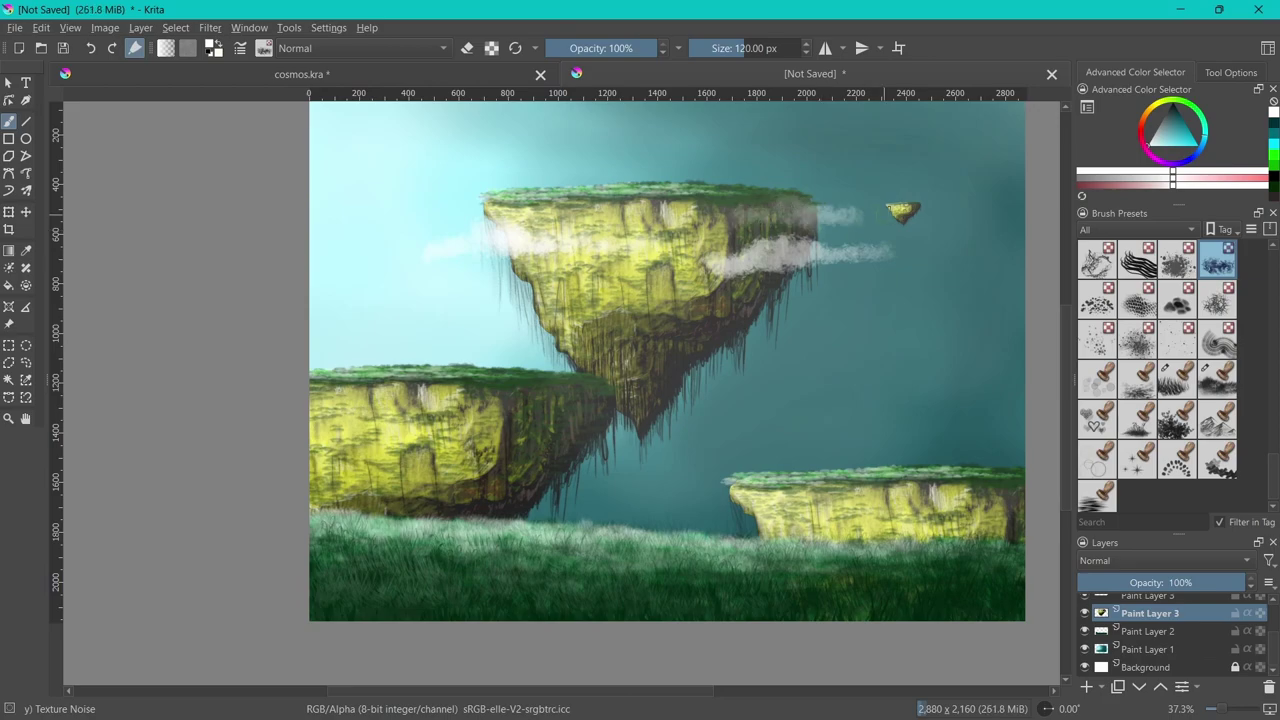
pyautogui.moveTo(512, 285)
pyautogui.mouseDown()
pyautogui.moveTo(575, 315)
pyautogui.moveTo(645, 308)
pyautogui.mouseUp()
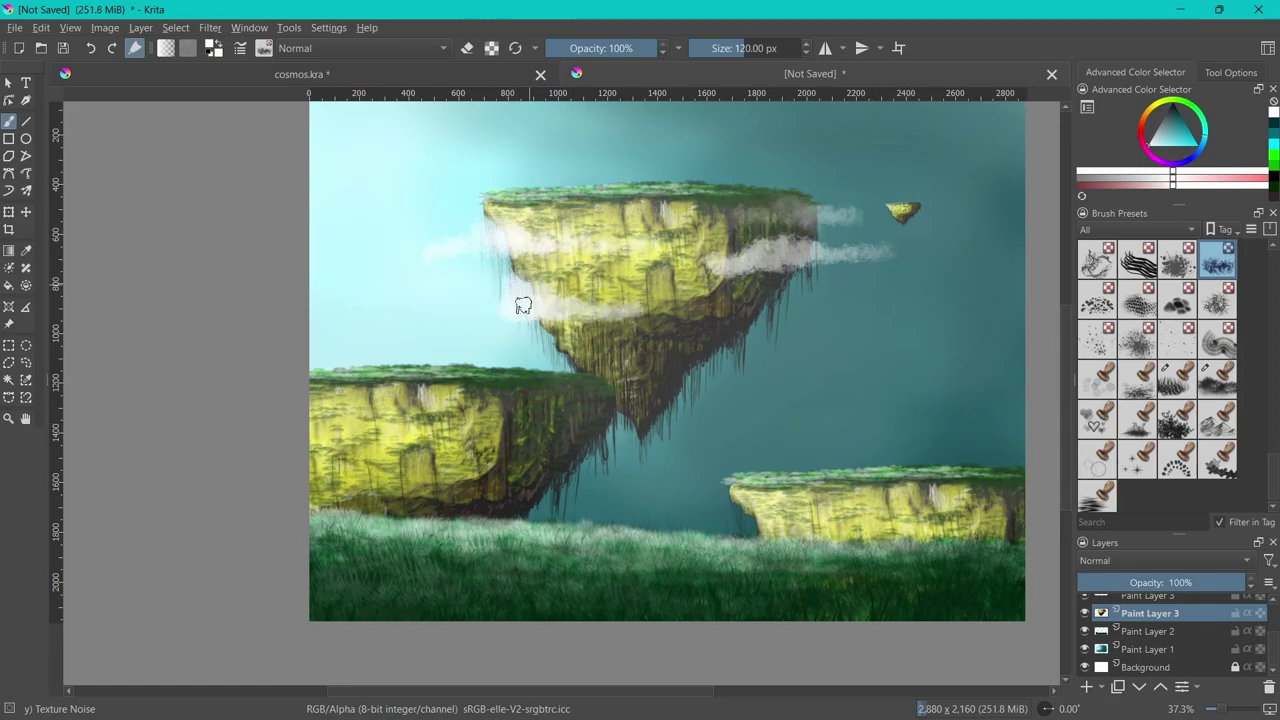
pyautogui.moveTo(430, 313); pyautogui.dragTo(676, 323)
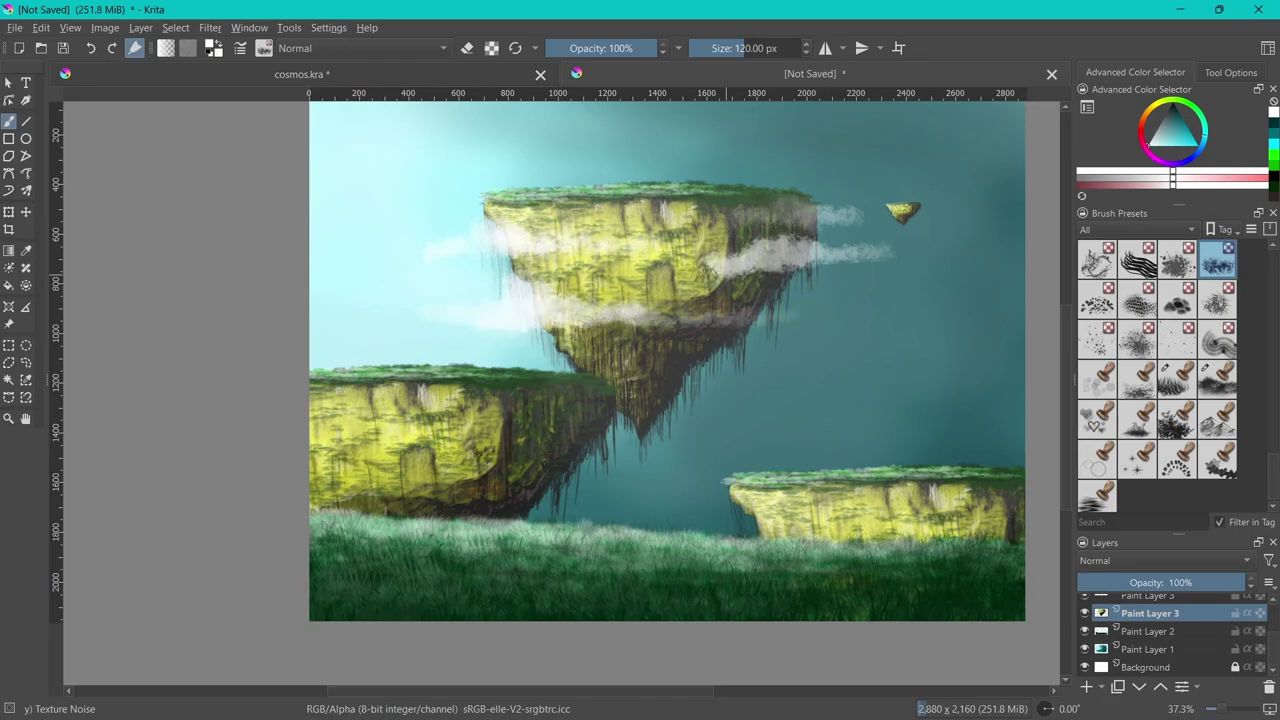
pyautogui.moveTo(718, 272)
pyautogui.mouseDown()
pyautogui.moveTo(624, 272)
pyautogui.moveTo(884, 256)
pyautogui.moveTo(730, 250)
pyautogui.moveTo(600, 280)
pyautogui.moveTo(785, 292)
pyautogui.moveTo(660, 298)
pyautogui.mouseUp()
# Add haze over the upper island's lower tip, undoing the last edge stroke
pyautogui.moveTo(558, 355)
pyautogui.mouseDown()
pyautogui.moveTo(620, 385)
pyautogui.moveTo(520, 360)
pyautogui.mouseUp()
pyautogui.moveTo(620, 392)
pyautogui.mouseDown()
pyautogui.moveTo(725, 395)
pyautogui.moveTo(655, 370)
pyautogui.moveTo(630, 435)
pyautogui.moveTo(690, 440)
pyautogui.moveTo(650, 425)
pyautogui.moveTo(662, 436)
pyautogui.moveTo(650, 475)
pyautogui.moveTo(620, 450)
pyautogui.moveTo(720, 412)
pyautogui.moveTo(675, 420)
pyautogui.moveTo(710, 450)
pyautogui.moveTo(625, 415)
pyautogui.moveTo(665, 410)
pyautogui.mouseUp()
pyautogui.moveTo(590, 366)
pyautogui.mouseDown()
pyautogui.moveTo(555, 366)
pyautogui.moveTo(640, 395)
pyautogui.moveTo(682, 376)
pyautogui.moveTo(630, 362)
pyautogui.moveTo(780, 352)
pyautogui.moveTo(795, 326)
pyautogui.moveTo(780, 298)
pyautogui.moveTo(860, 335)
pyautogui.moveTo(718, 365)
pyautogui.mouseUp()
pyautogui.hotkey('ctrl', 'z')
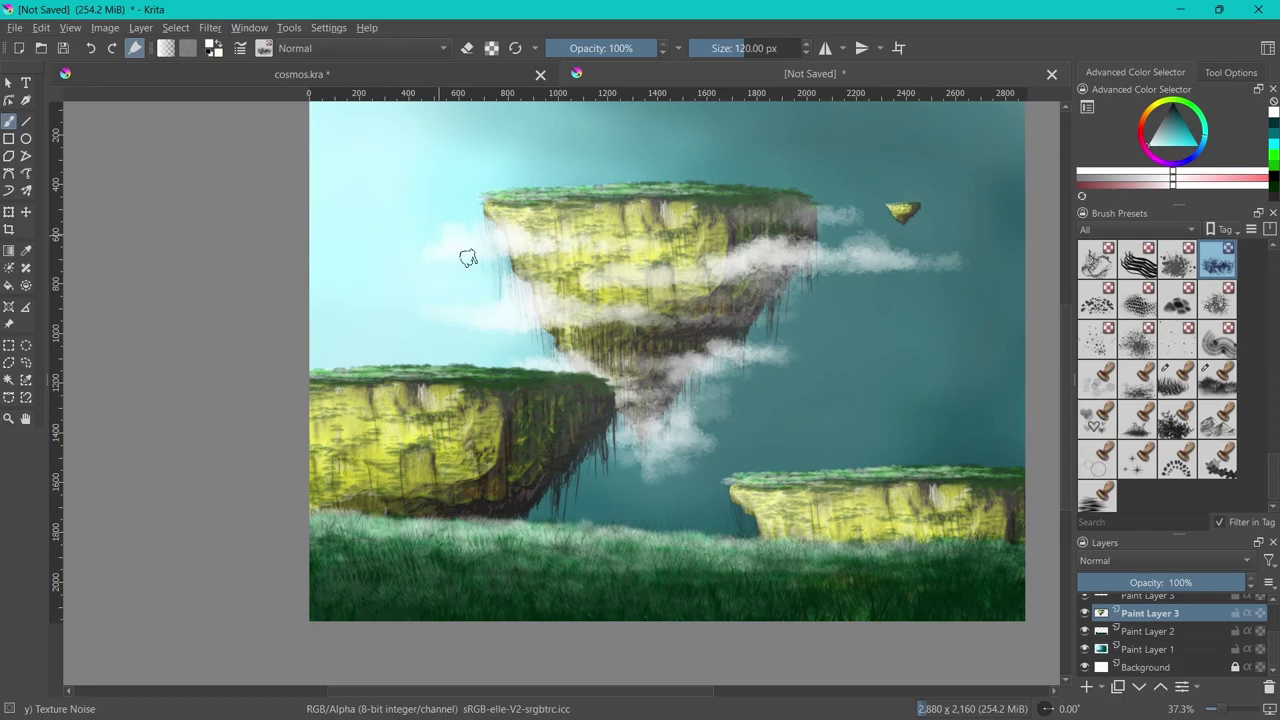
# Extend the wisps left and right and add a bright cloud puff near the sky's top
pyautogui.moveTo(466, 251); pyautogui.dragTo(391, 248)
pyautogui.moveTo(437, 323); pyautogui.dragTo(377, 329)
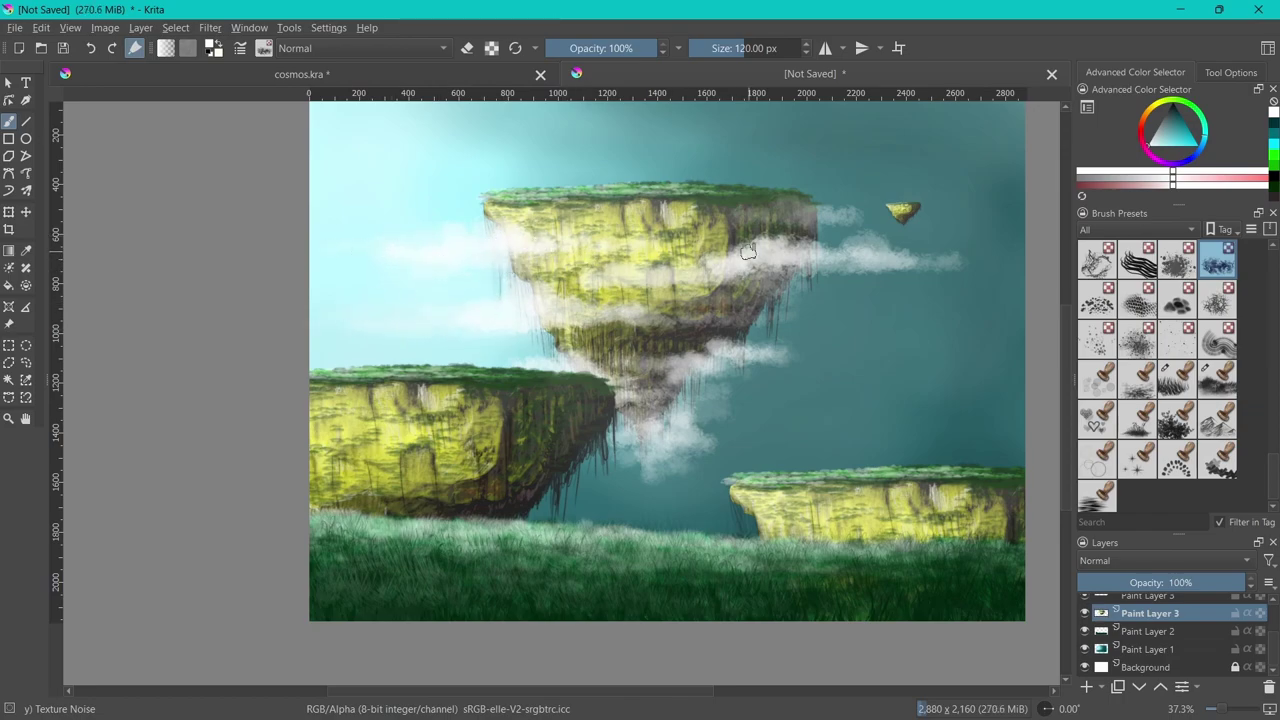
pyautogui.moveTo(768, 215); pyautogui.dragTo(872, 213)
pyautogui.moveTo(865, 259); pyautogui.dragTo(982, 262)
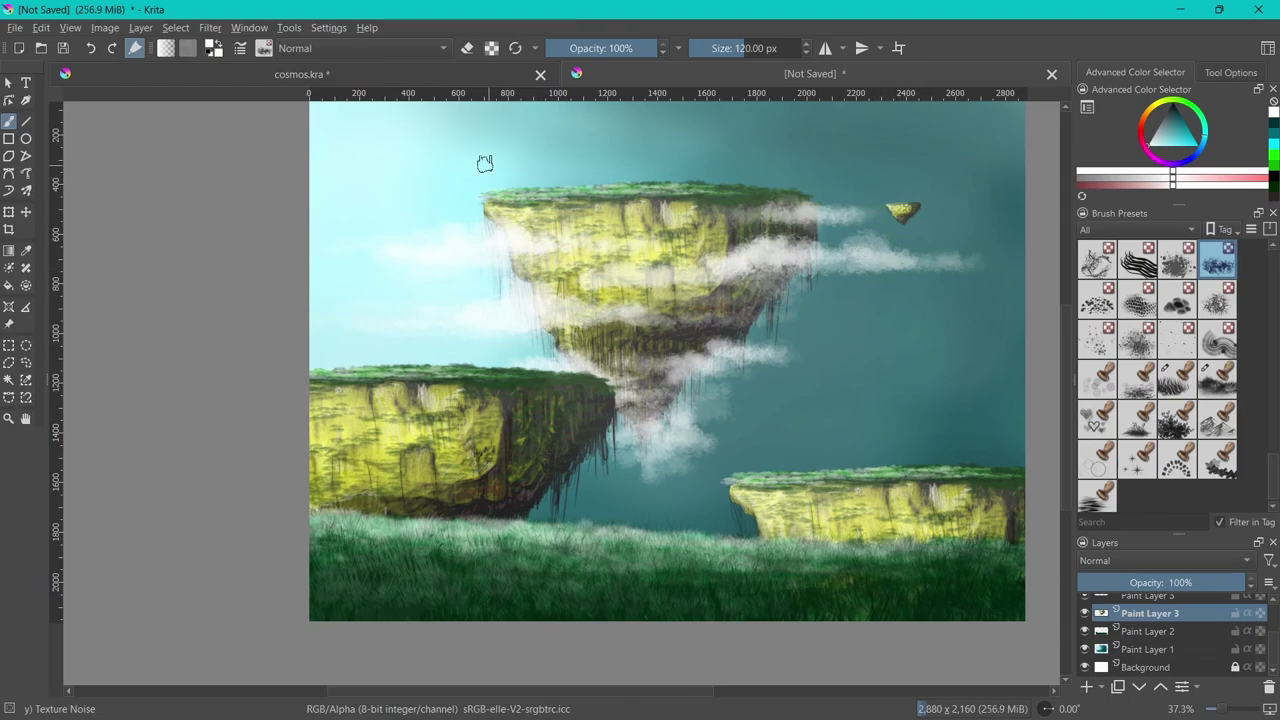
pyautogui.moveTo(555, 118)
pyautogui.mouseDown()
pyautogui.moveTo(457, 171)
pyautogui.moveTo(535, 178)
pyautogui.moveTo(449, 183)
pyautogui.moveTo(666, 170)
pyautogui.moveTo(830, 195)
pyautogui.mouseUp()
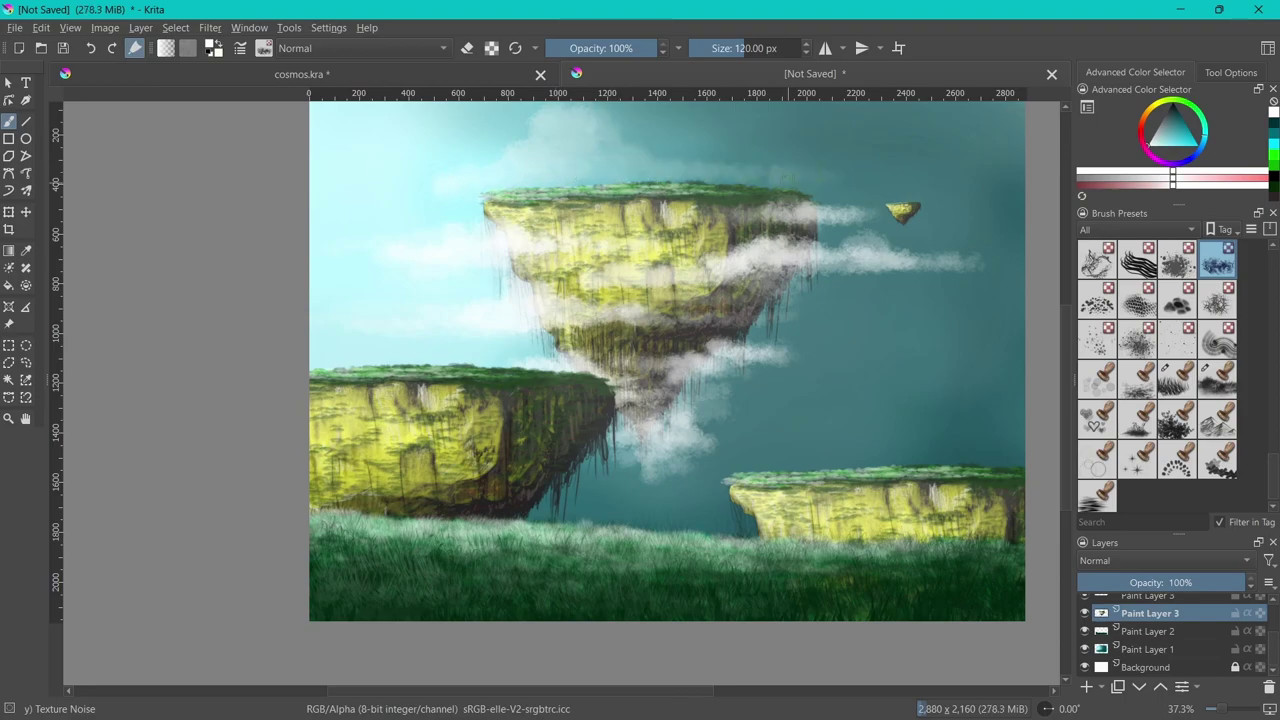
pyautogui.moveTo(535, 105)
pyautogui.mouseDown()
pyautogui.moveTo(531, 149)
pyautogui.moveTo(560, 163)
pyautogui.moveTo(600, 163)
pyautogui.moveTo(607, 139)
pyautogui.mouseUp()
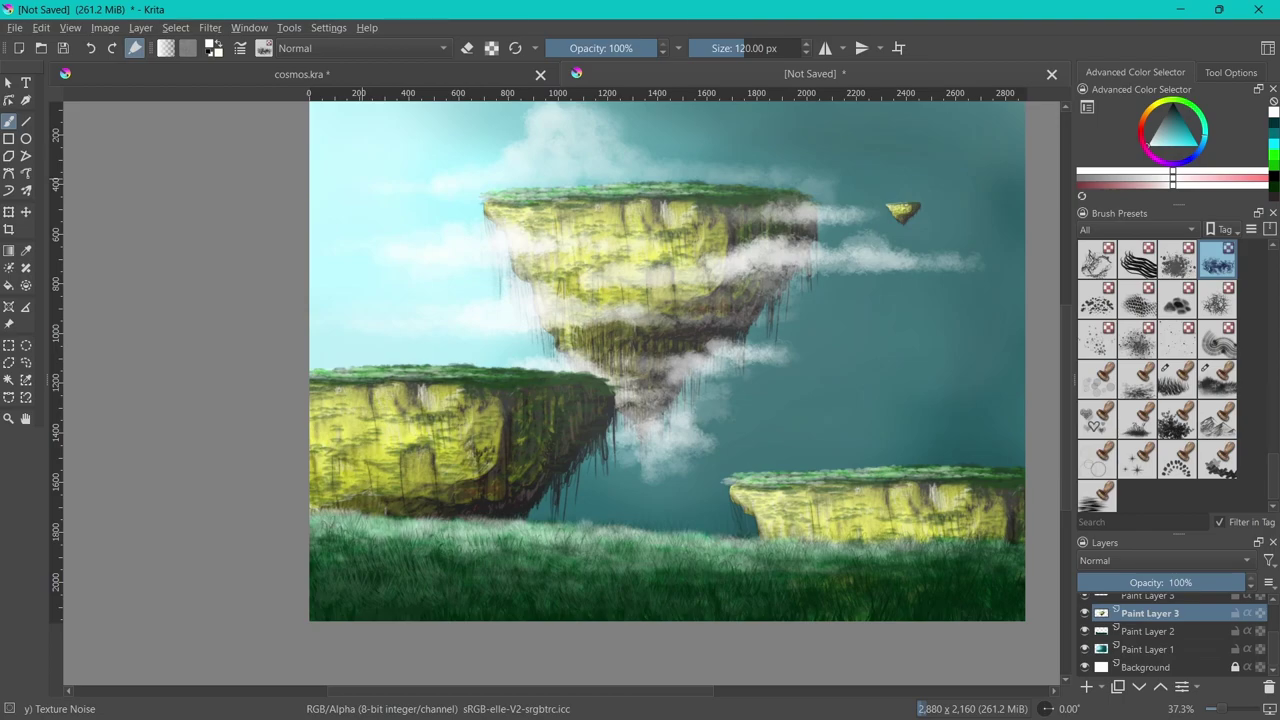
# Shrink the brush to 41 px and try thin streaks around the small rock, then undo
pyautogui.moveTo(362, 178); pyautogui.dragTo(330, 178)
pyautogui.moveTo(878, 220)
pyautogui.mouseDown()
pyautogui.moveTo(932, 197)
pyautogui.moveTo(938, 218)
pyautogui.moveTo(974, 200)
pyautogui.mouseUp()
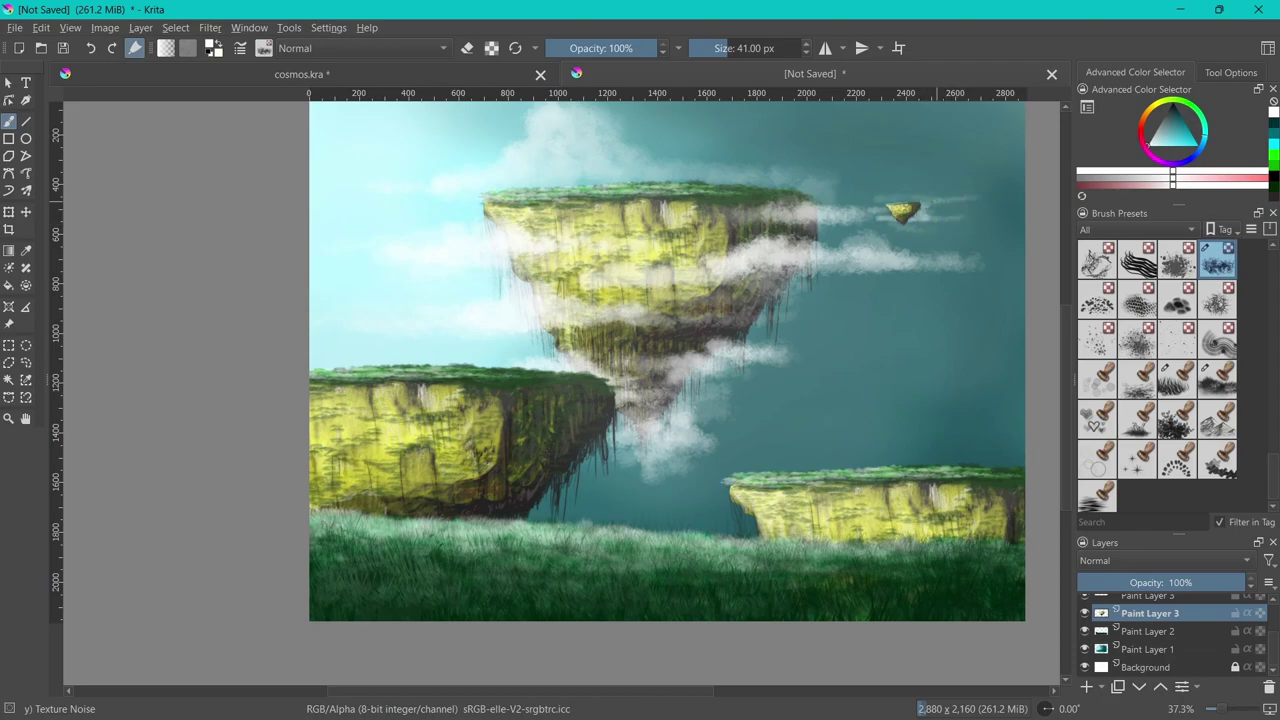
pyautogui.moveTo(822, 206); pyautogui.dragTo(940, 196)
pyautogui.moveTo(868, 230); pyautogui.dragTo(914, 226)
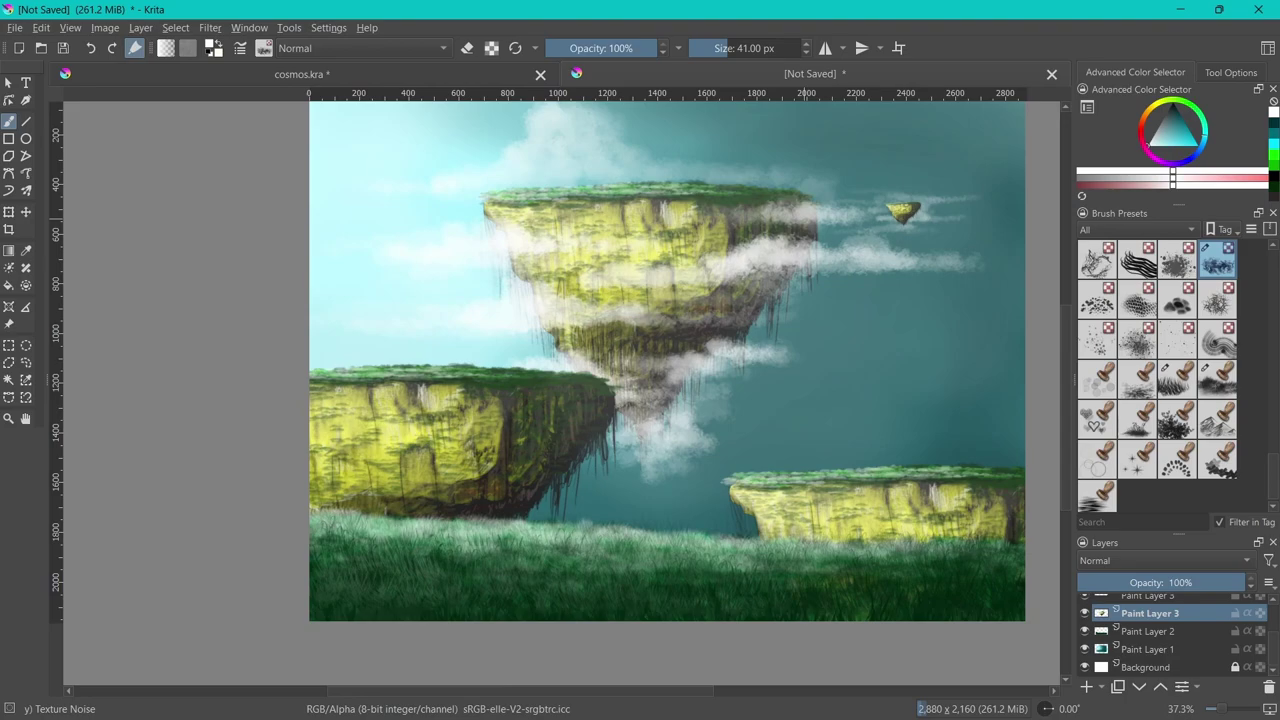
pyautogui.hotkey('ctrl', 'z')
pyautogui.hotkey('ctrl', 'z')
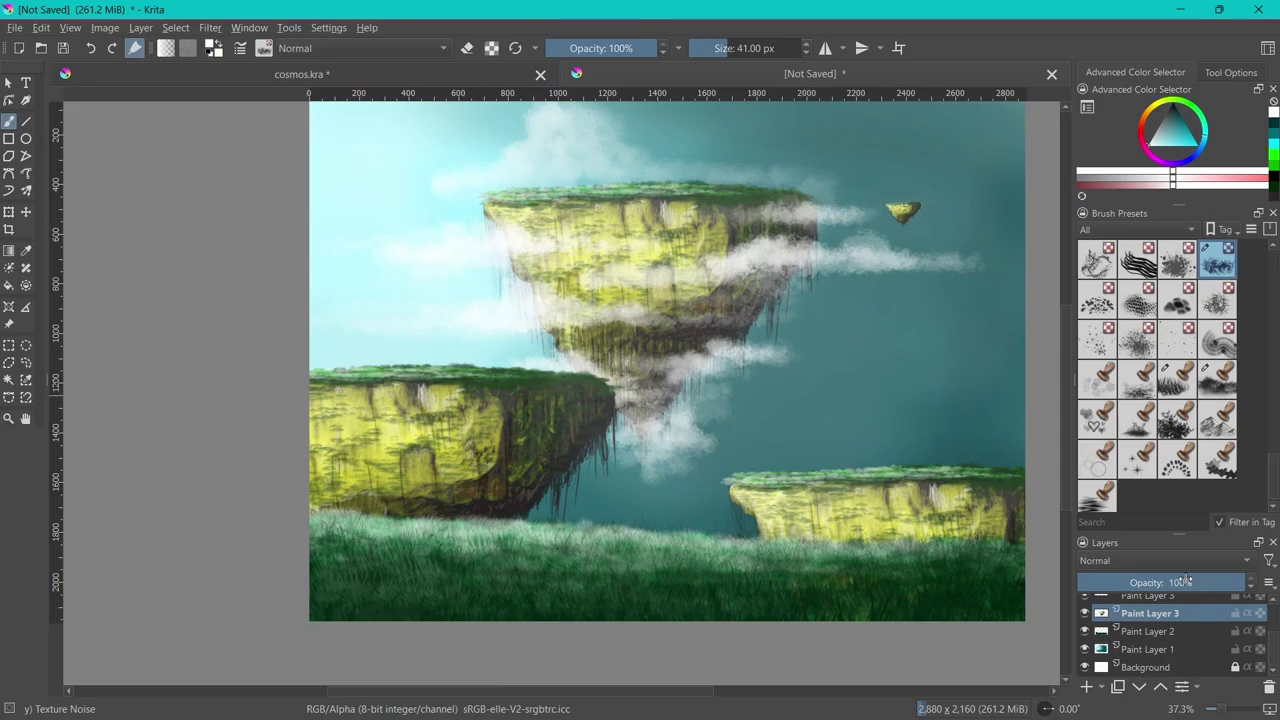
# Check the lower-right island layer and try cloud wisps around the small rock, then undo
pyautogui.scroll(3, 1276, 622)
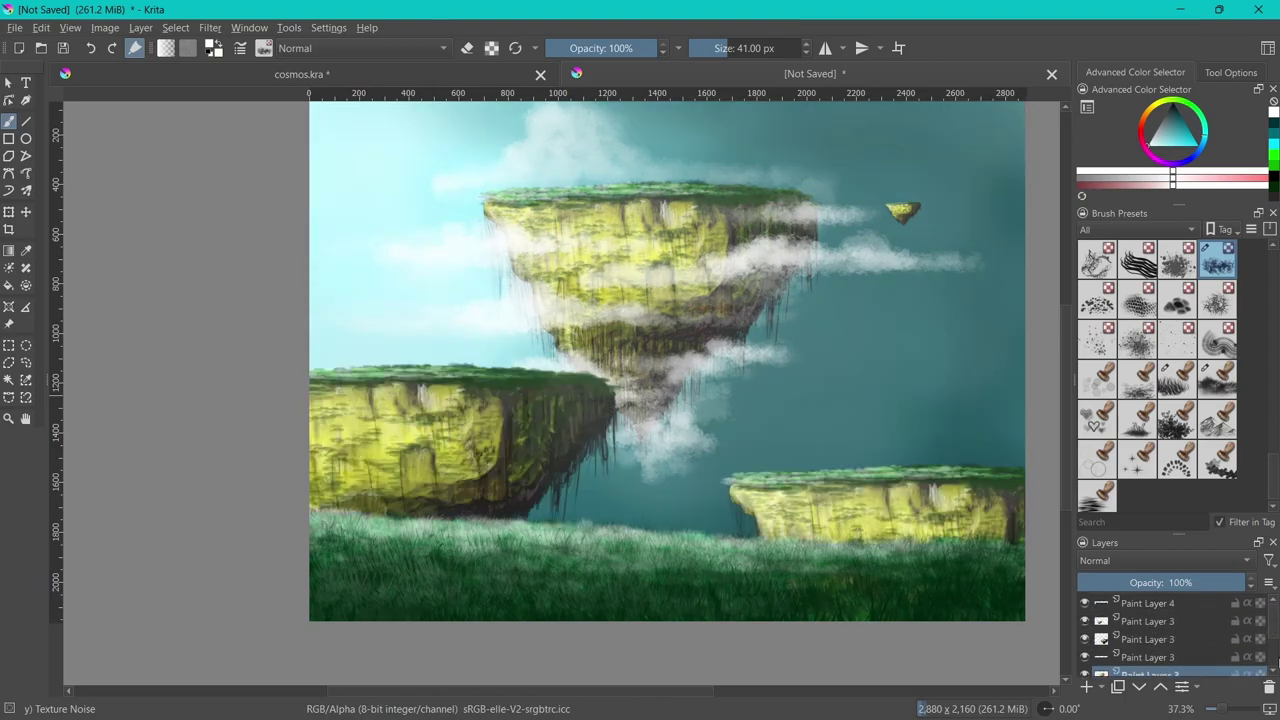
pyautogui.click(1084, 657)
pyautogui.click(1099, 658)
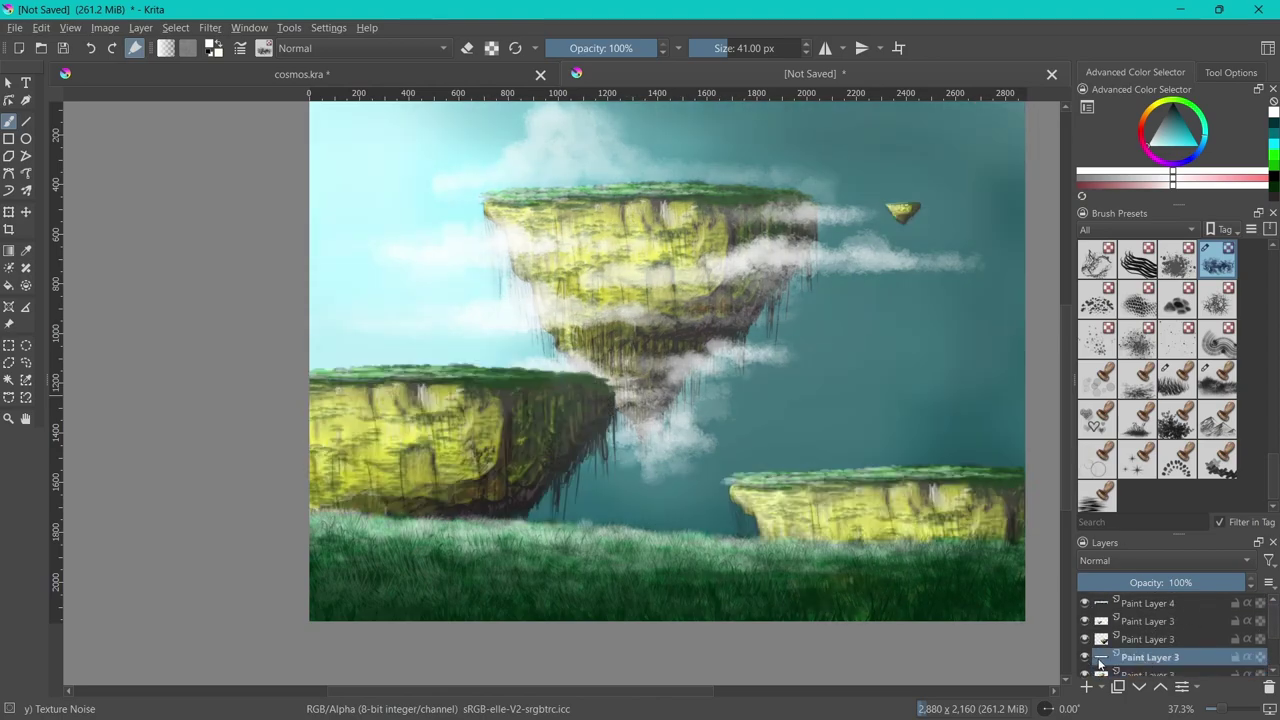
pyautogui.moveTo(878, 210)
pyautogui.mouseDown()
pyautogui.moveTo(918, 212)
pyautogui.moveTo(918, 228)
pyautogui.moveTo(946, 222)
pyautogui.moveTo(866, 226)
pyautogui.mouseUp()
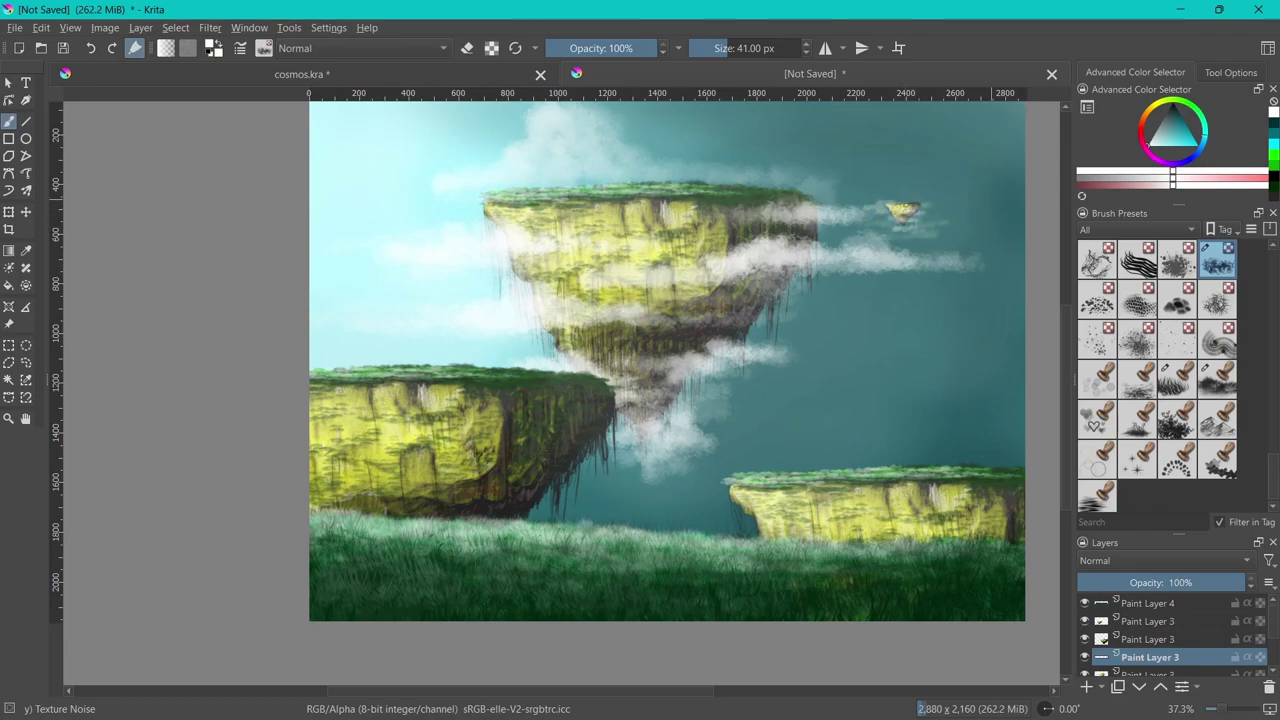
pyautogui.hotkey('ctrl', 'z')
pyautogui.hotkey('ctrl', 'z')
pyautogui.hotkey('ctrl', 'z')
# Smear the small floating rock into a watery streak with the Stamp Water brush
pyautogui.click(1097, 492)
pyautogui.moveTo(888, 212); pyautogui.dragTo(944, 214)
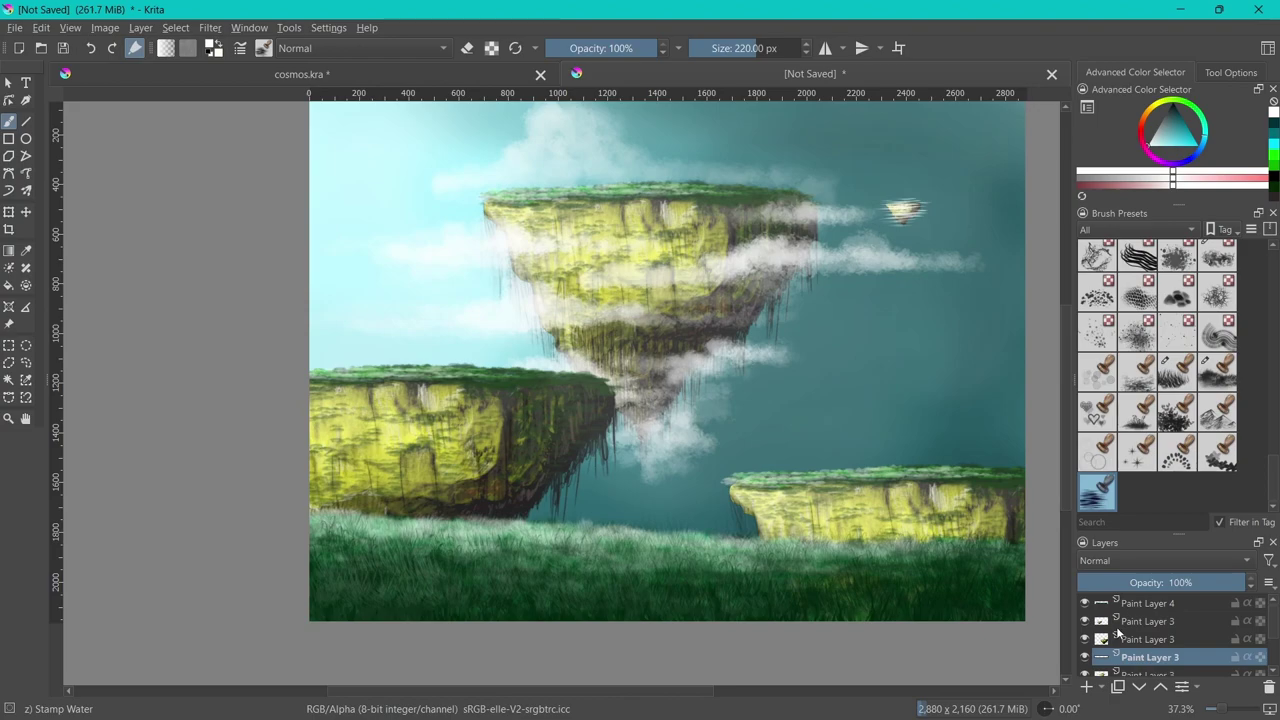
pyautogui.click(1085, 621)
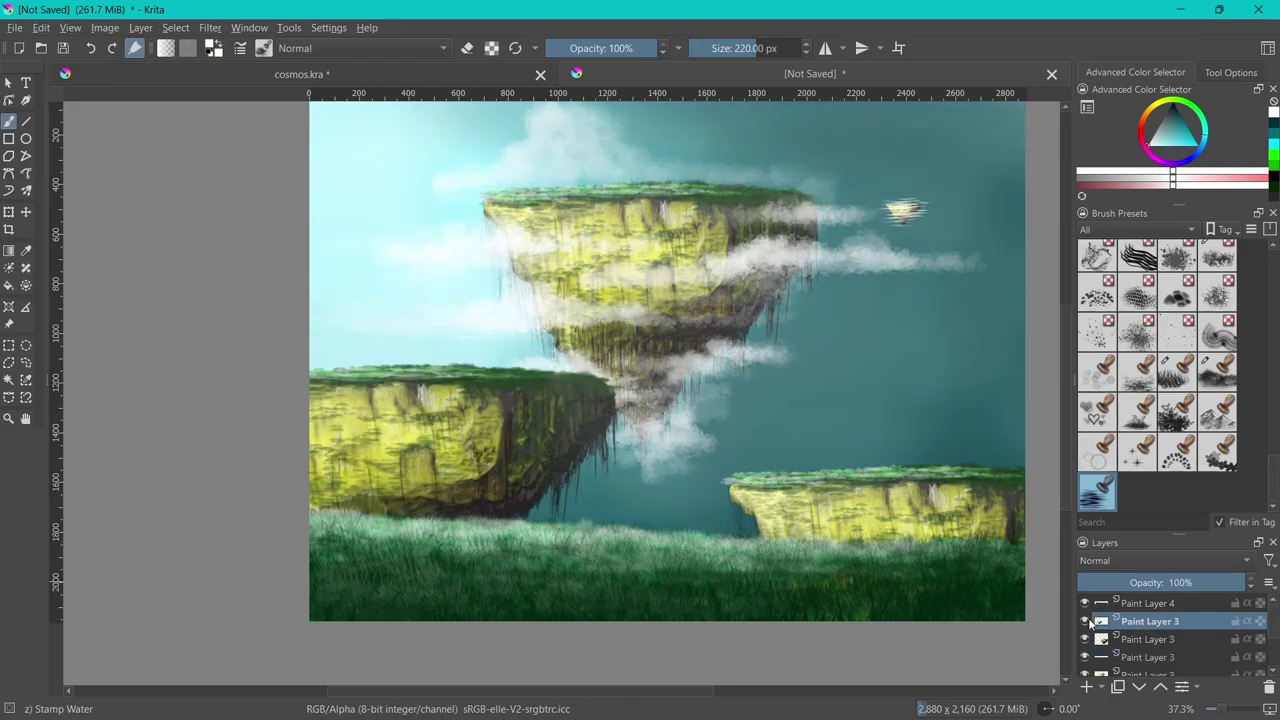
pyautogui.click(1085, 621)
# Enlarge the brush to about 416 px and try mist over the lower-right island, then undo
pyautogui.moveTo(1275, 463); pyautogui.dragTo(1275, 230)
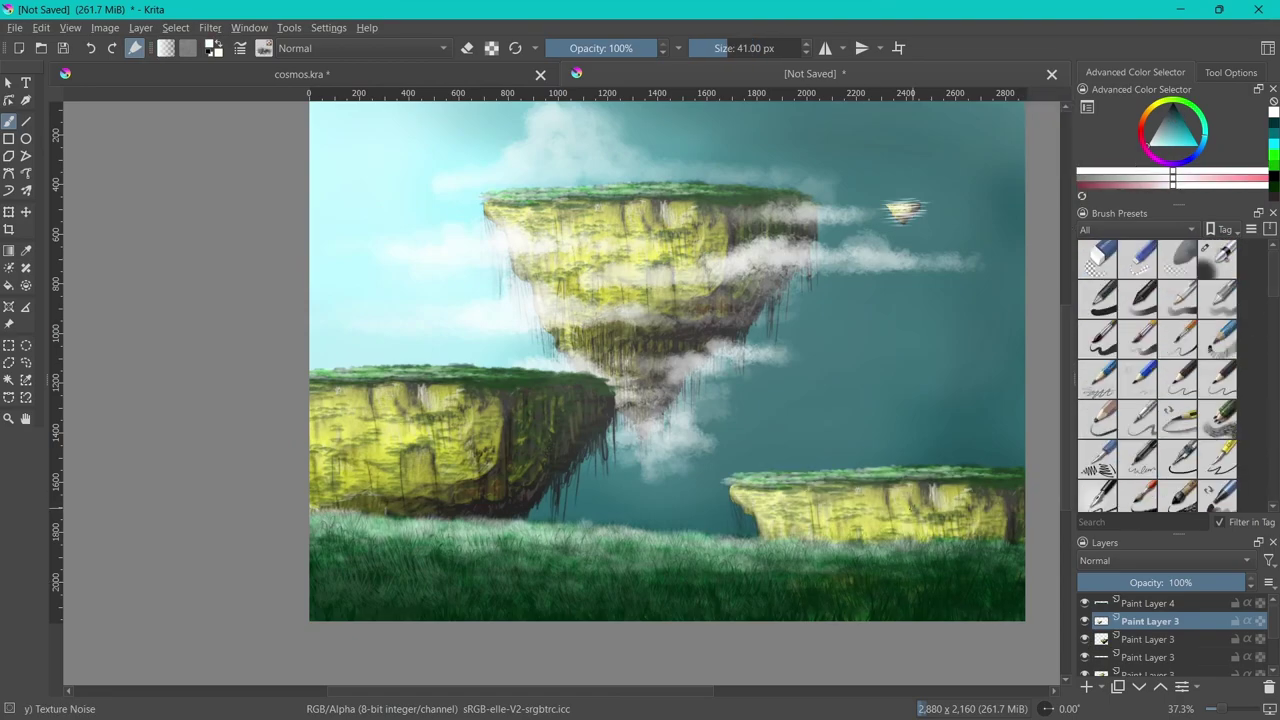
pyautogui.press(']')
pyautogui.press(']')
pyautogui.press(']')
pyautogui.press(']')
pyautogui.press(']')
pyautogui.press(']')
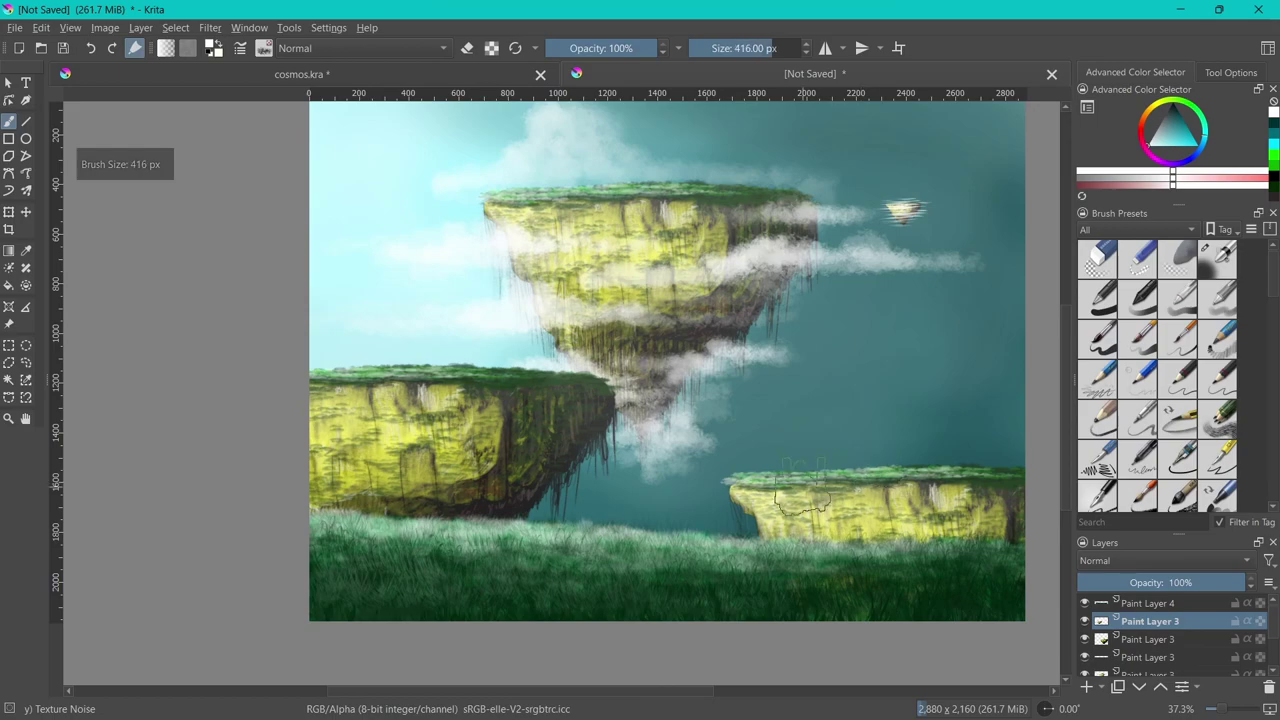
pyautogui.moveTo(800, 490)
pyautogui.mouseDown()
pyautogui.moveTo(708, 548)
pyautogui.moveTo(1020, 525)
pyautogui.mouseUp()
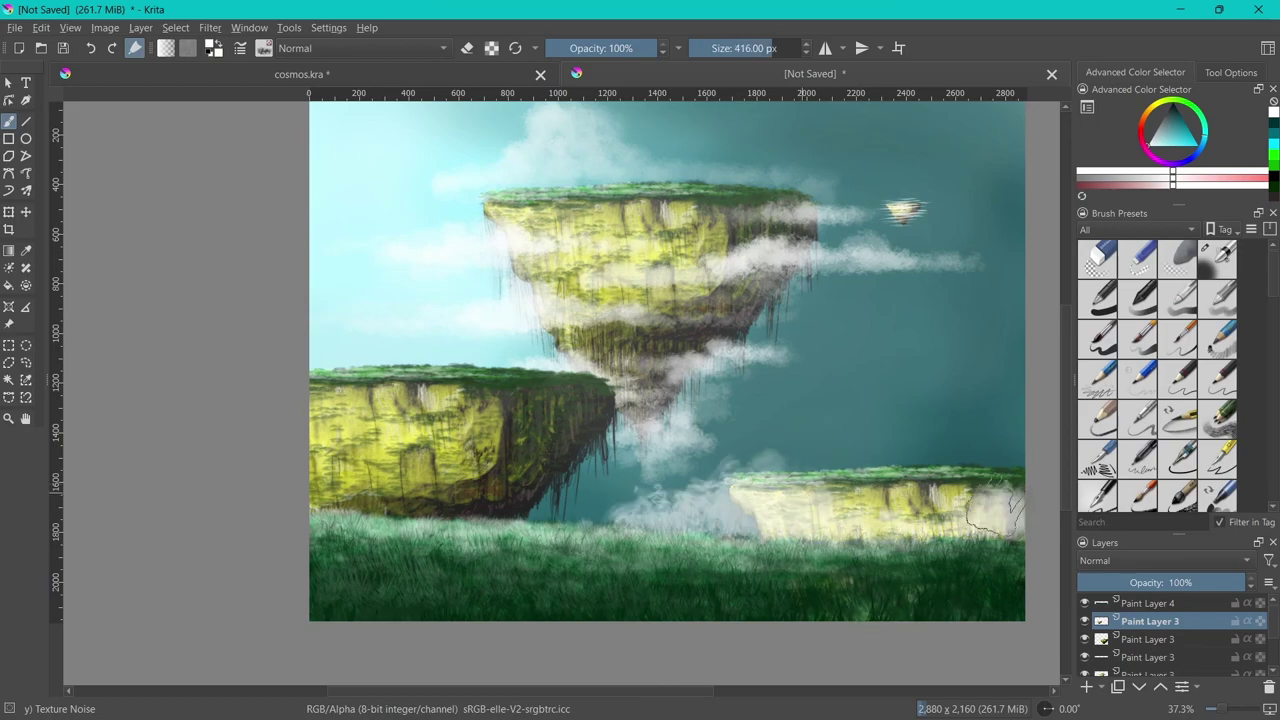
pyautogui.hotkey('ctrl', 'z')
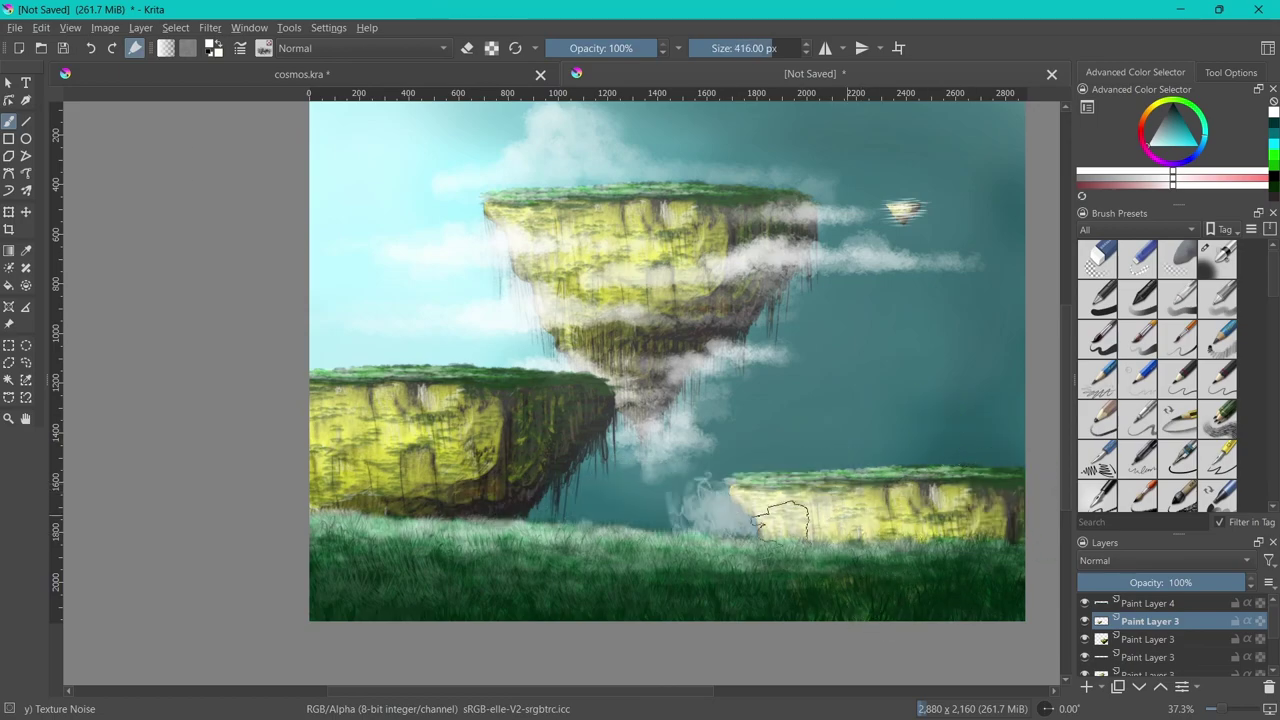
pyautogui.moveTo(1273, 245); pyautogui.dragTo(1270, 466)
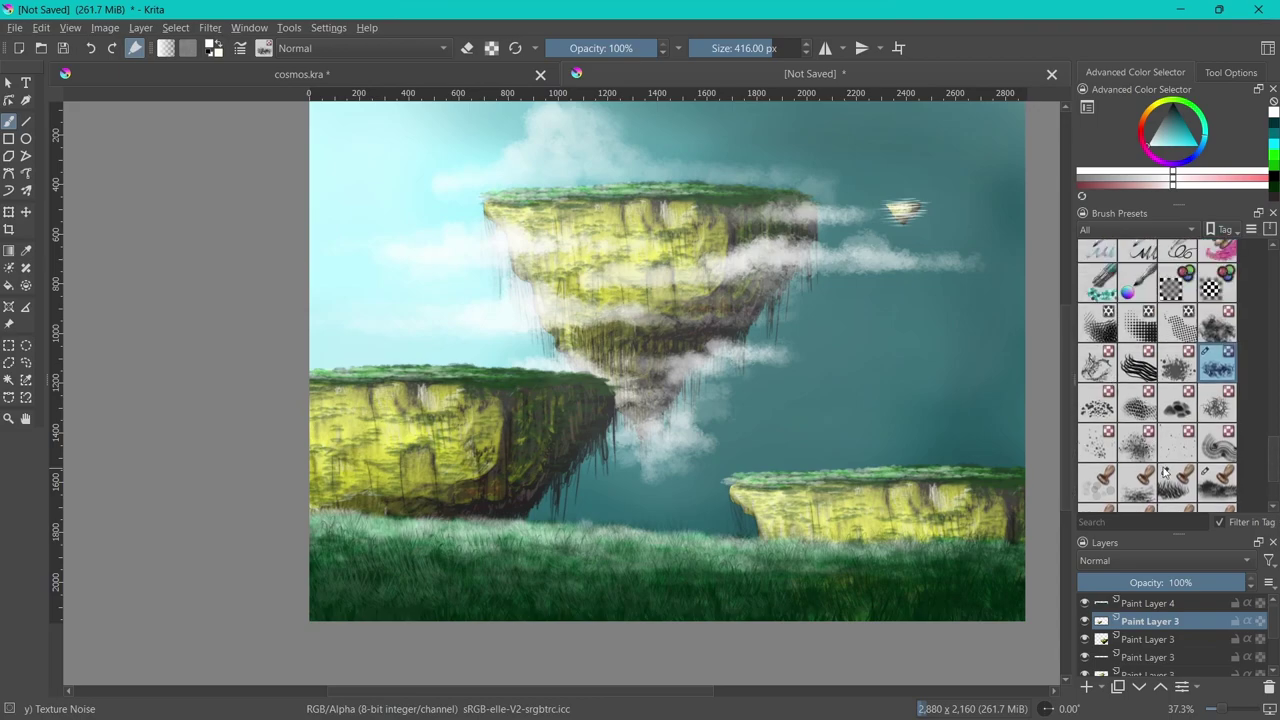
# Switch to the Texture Big brush and try mist over the grass, then undo it
pyautogui.click(1217, 323)
pyautogui.moveTo(960, 460)
pyautogui.mouseDown()
pyautogui.moveTo(850, 540)
pyautogui.moveTo(710, 540)
pyautogui.mouseUp()
pyautogui.moveTo(700, 480); pyautogui.dragTo(920, 550)
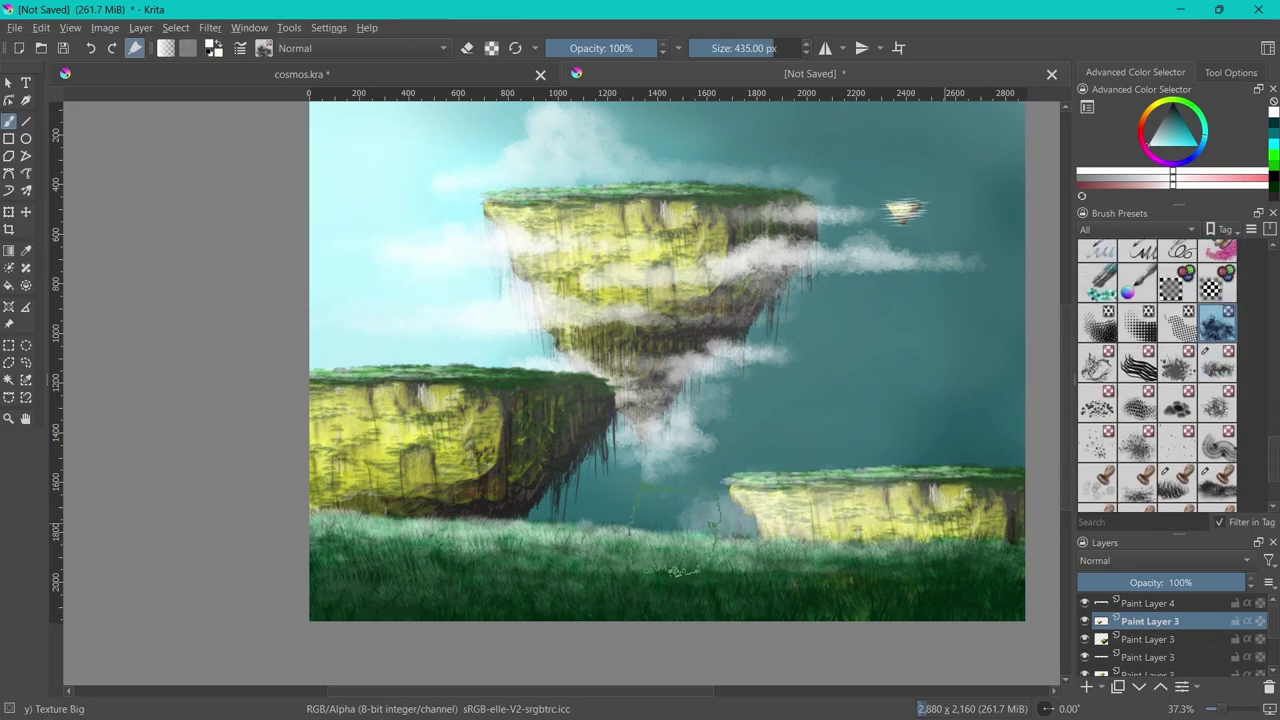
pyautogui.moveTo(580, 500); pyautogui.dragTo(855, 555)
pyautogui.hotkey('ctrl', 'z')
pyautogui.hotkey('ctrl', 'z')
pyautogui.hotkey('ctrl', 'z')
pyautogui.hotkey('ctrl', 'z')
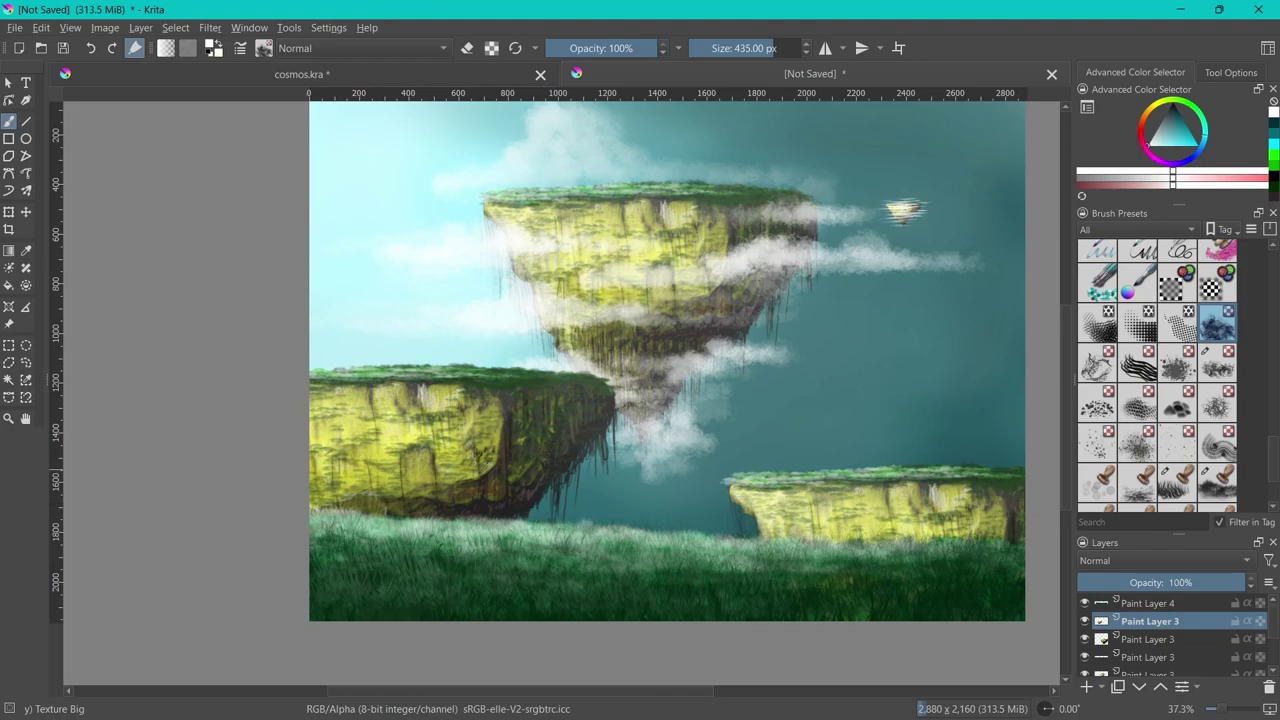
# On the lower Paint Layer 3, paint a white fog bank over the grass and island bases
pyautogui.click(1090, 639)
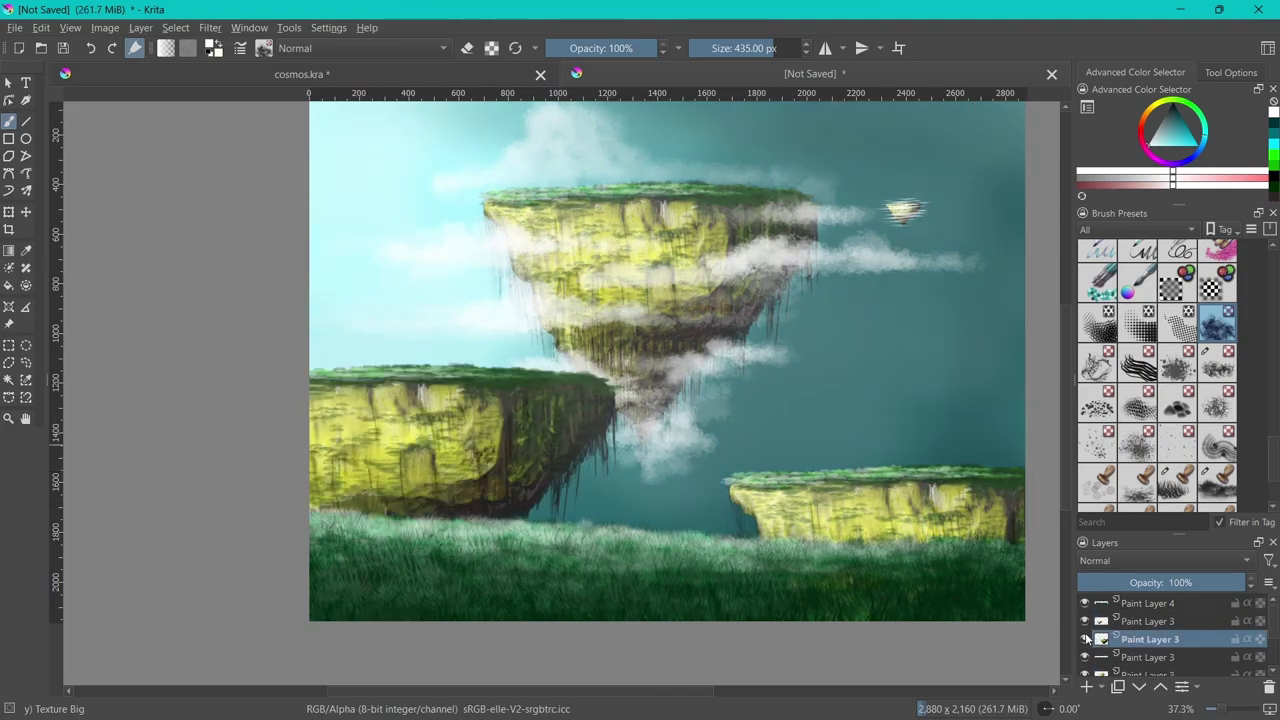
pyautogui.moveTo(520, 490)
pyautogui.mouseDown()
pyautogui.moveTo(760, 520)
pyautogui.moveTo(730, 550)
pyautogui.moveTo(840, 520)
pyautogui.moveTo(965, 540)
pyautogui.moveTo(990, 460)
pyautogui.mouseUp()
pyautogui.moveTo(620, 510); pyautogui.dragTo(990, 560)
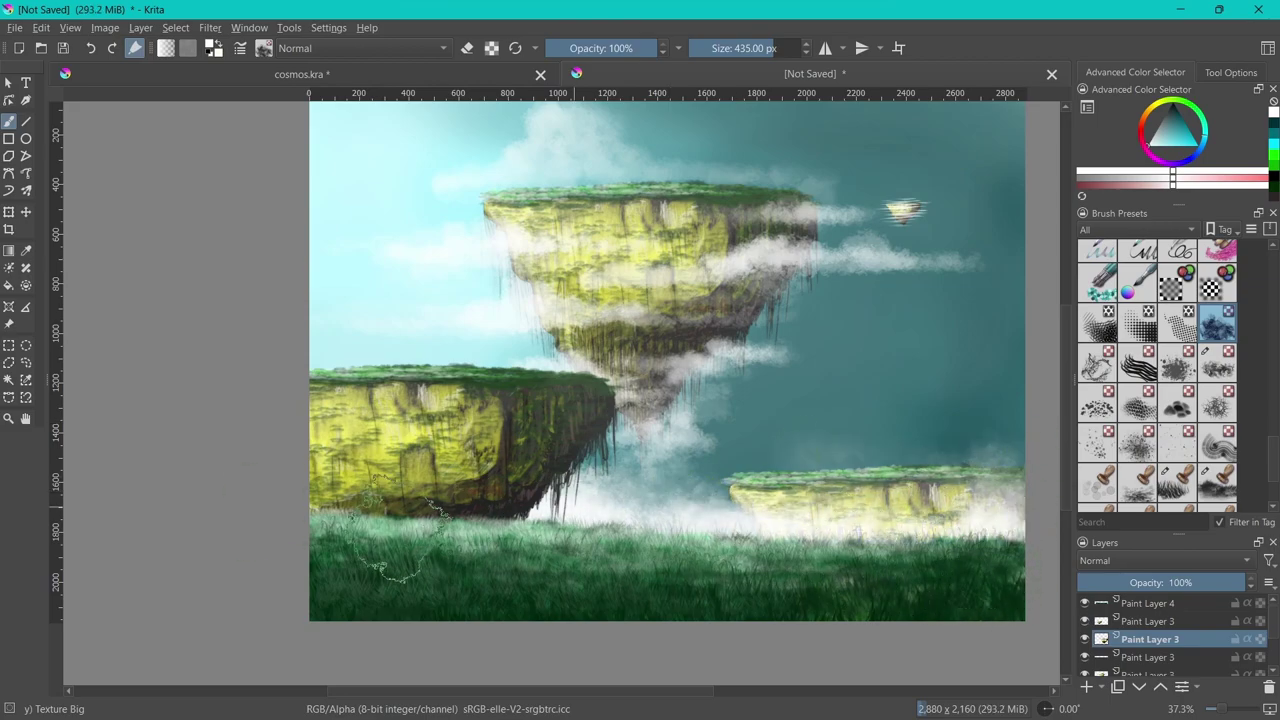
pyautogui.moveTo(591, 497)
pyautogui.mouseDown()
pyautogui.moveTo(610, 420)
pyautogui.moveTo(780, 460)
pyautogui.mouseUp()
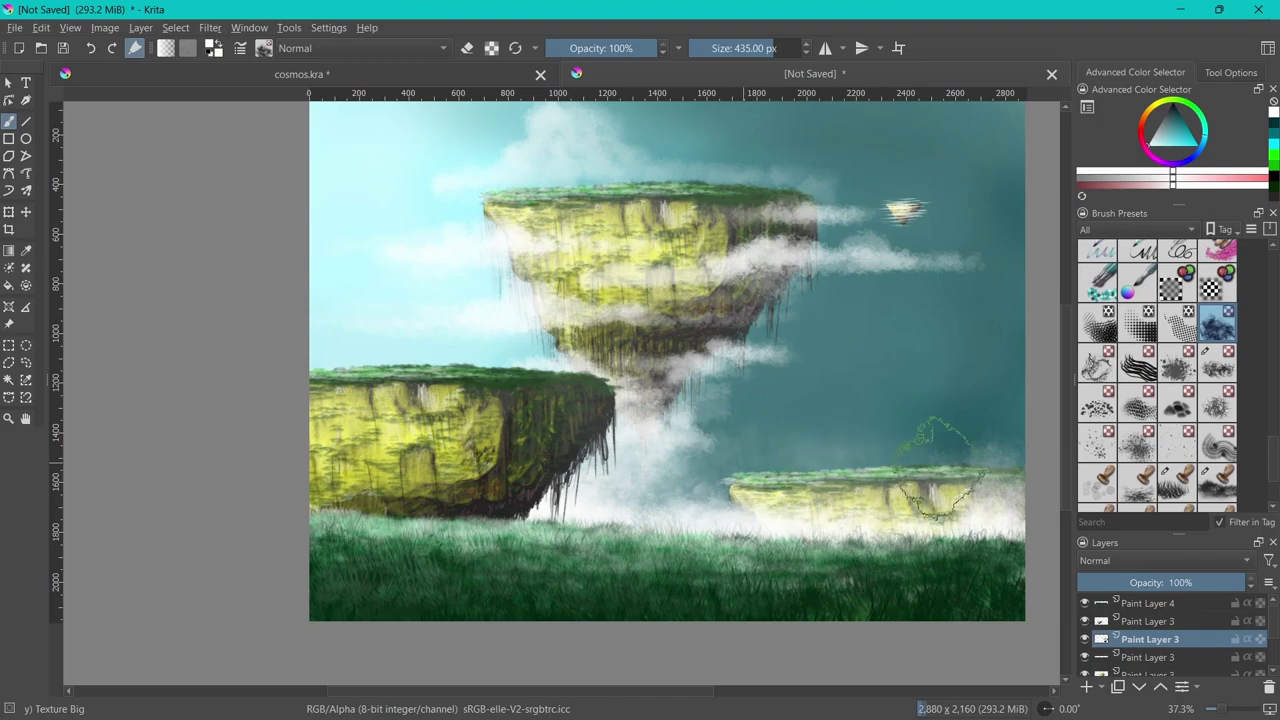
pyautogui.moveTo(950, 440)
pyautogui.mouseDown()
pyautogui.moveTo(745, 480)
pyautogui.moveTo(1040, 500)
pyautogui.mouseUp()
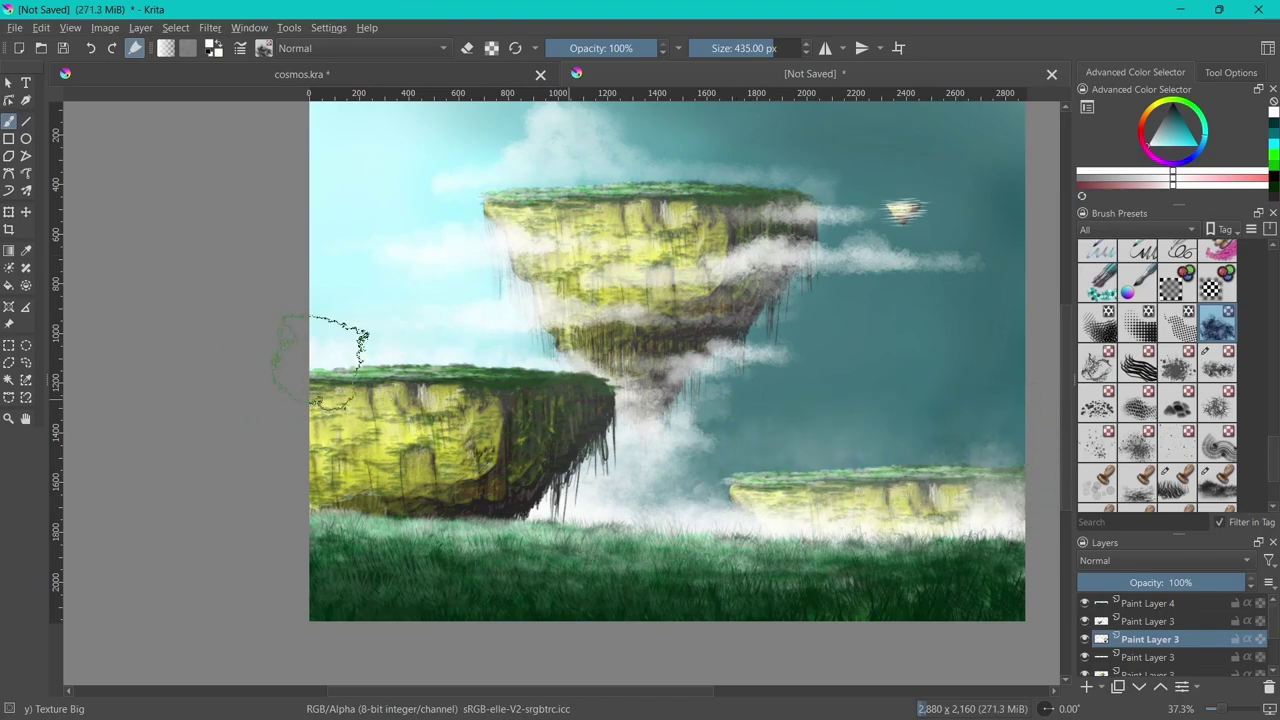
# Whiten the haze along the top and left sky and wrap the right island in fog
pyautogui.moveTo(880, 118); pyautogui.dragTo(600, 115)
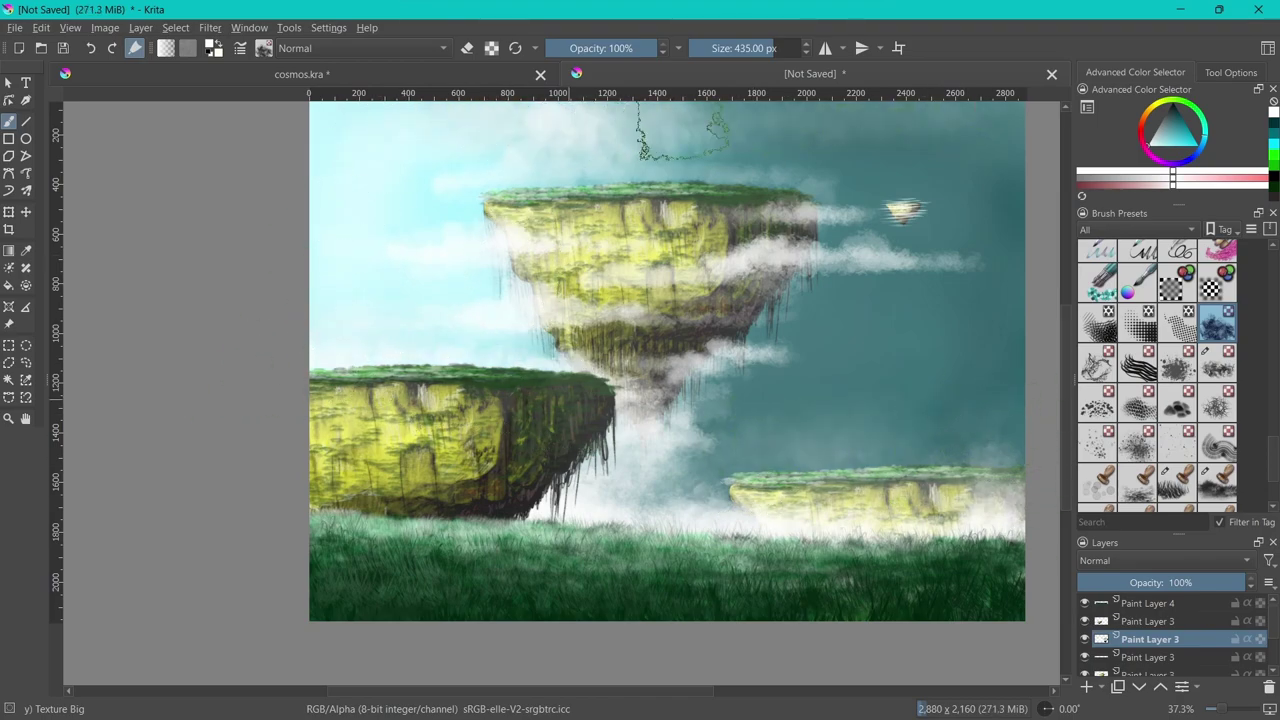
pyautogui.moveTo(340, 268); pyautogui.dragTo(375, 320)
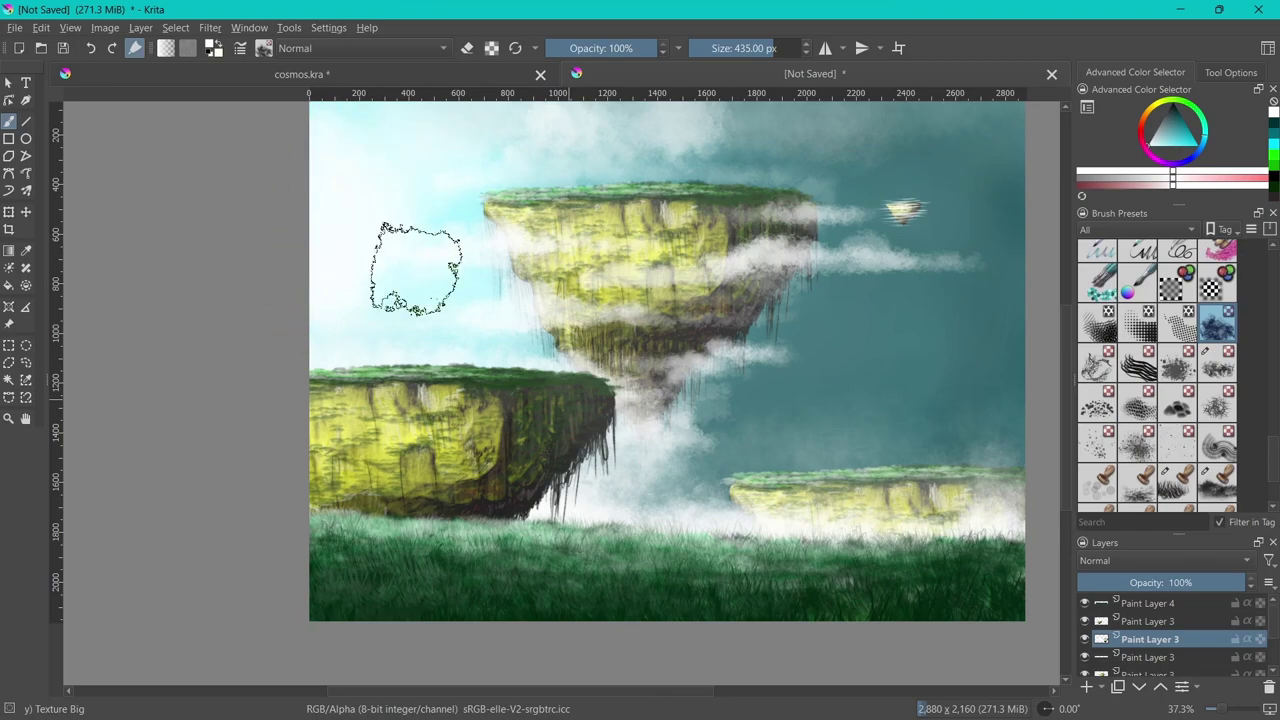
pyautogui.moveTo(995, 522); pyautogui.dragTo(731, 484)
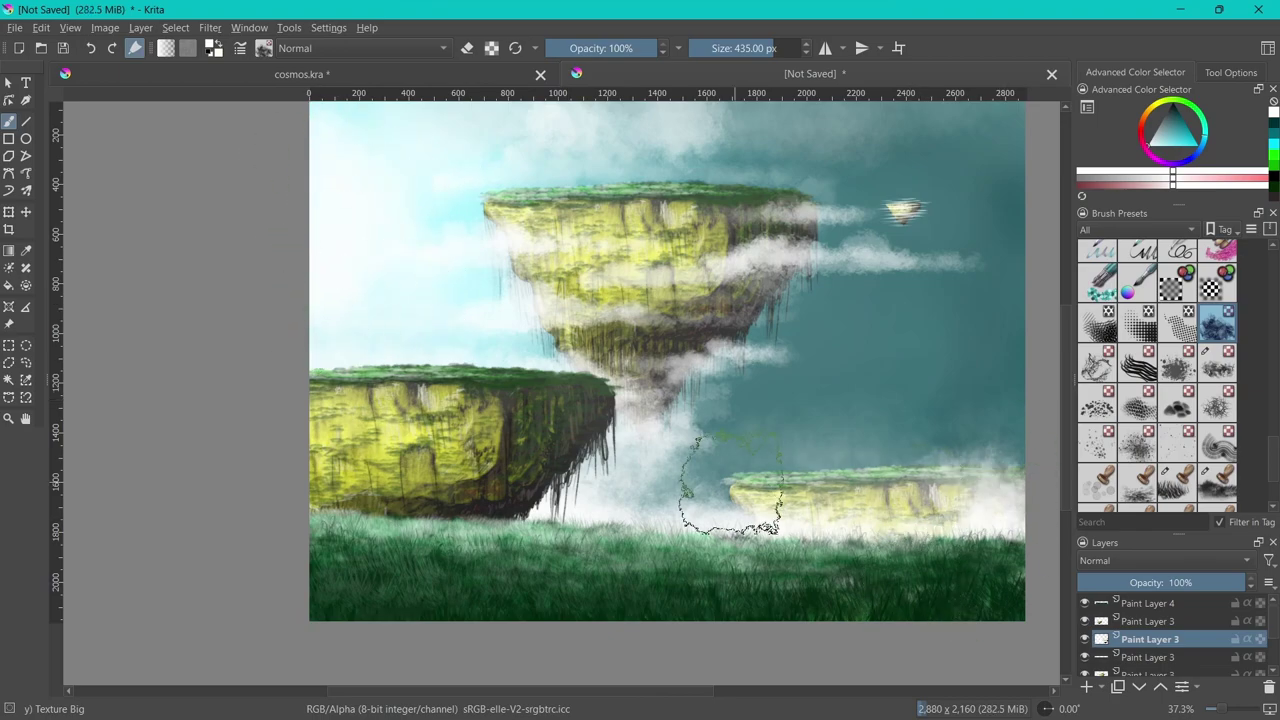
# Select the layer above and toggle the top island's visibility to check it
pyautogui.click(1150, 621)
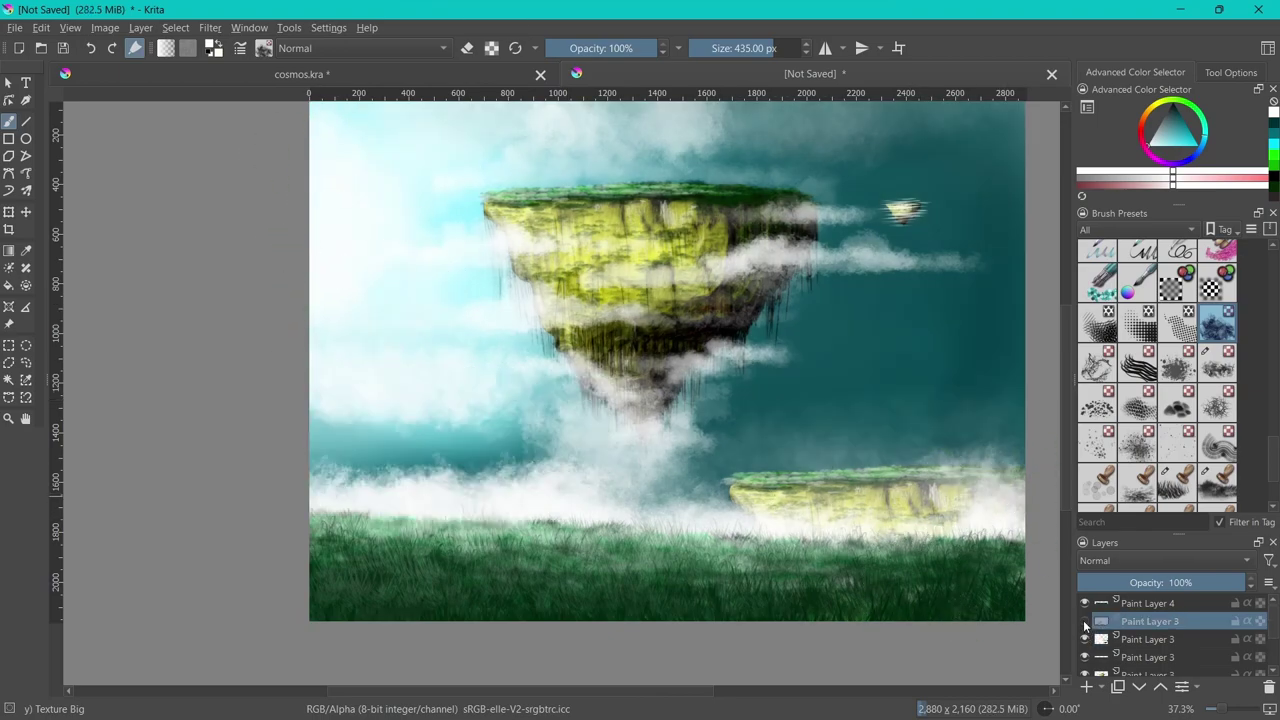
pyautogui.click(1084, 632)
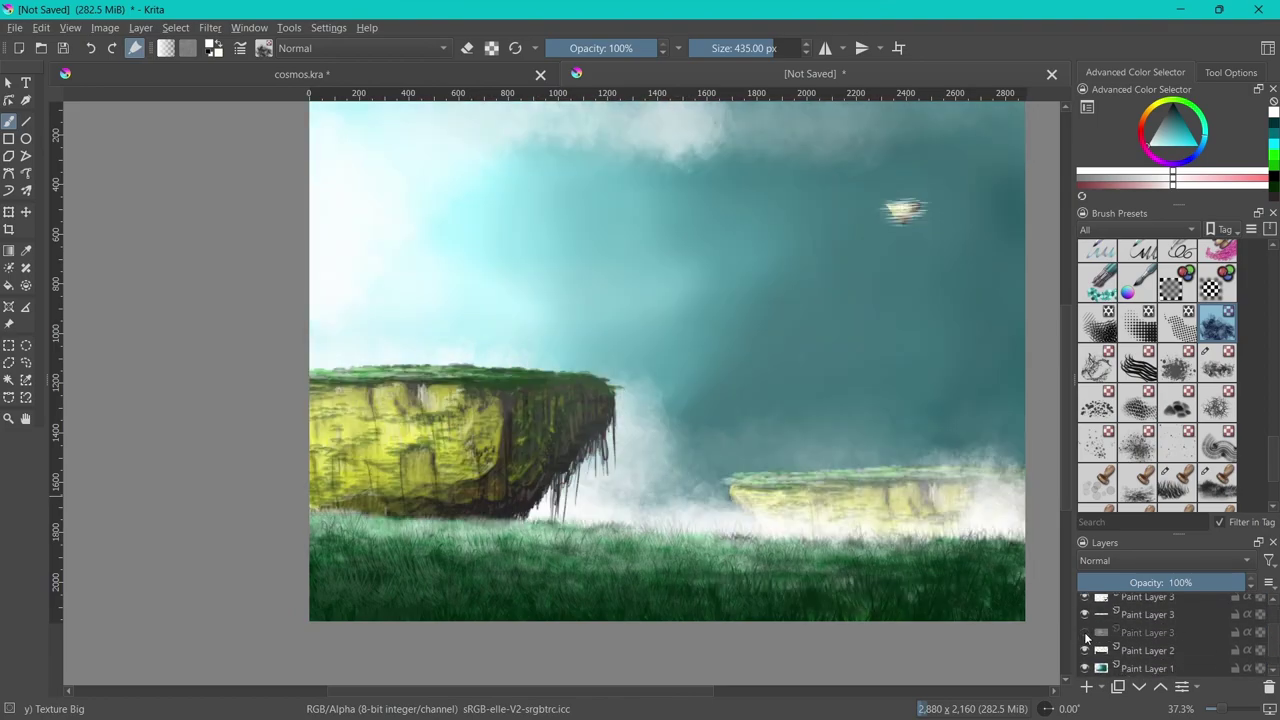
pyautogui.scroll(-1, 1150, 632)
pyautogui.click(1084, 632)
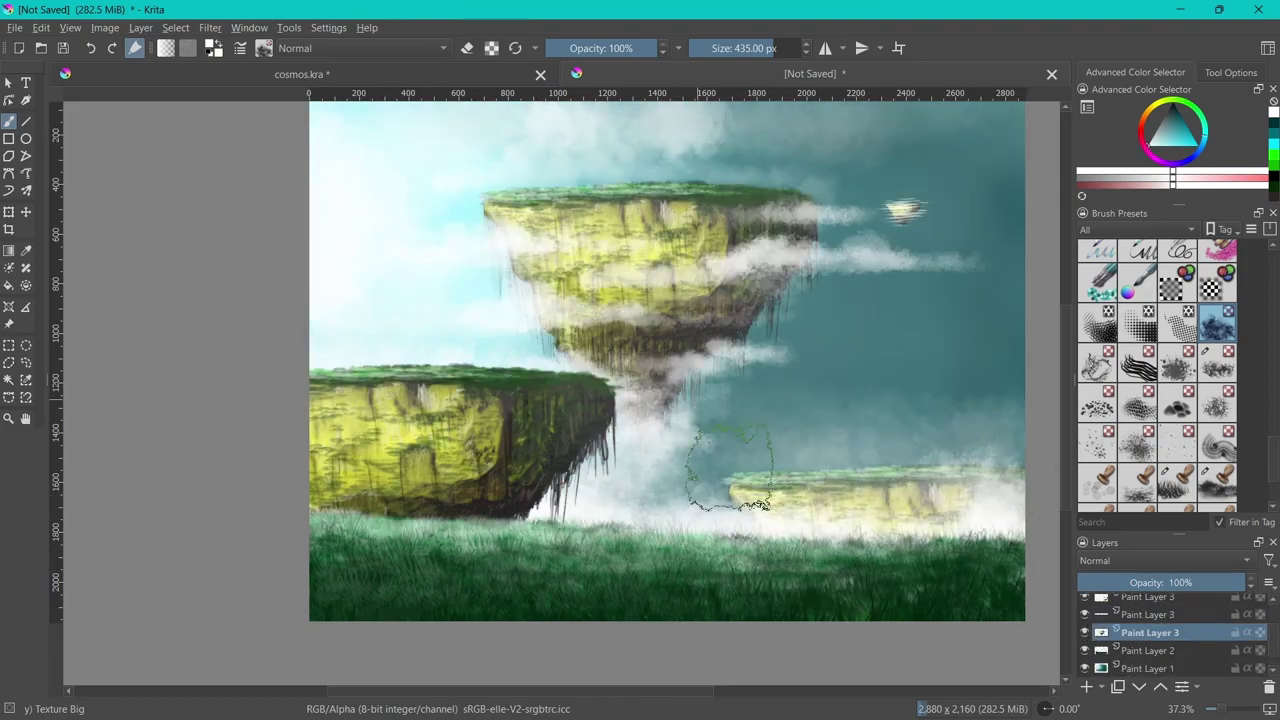
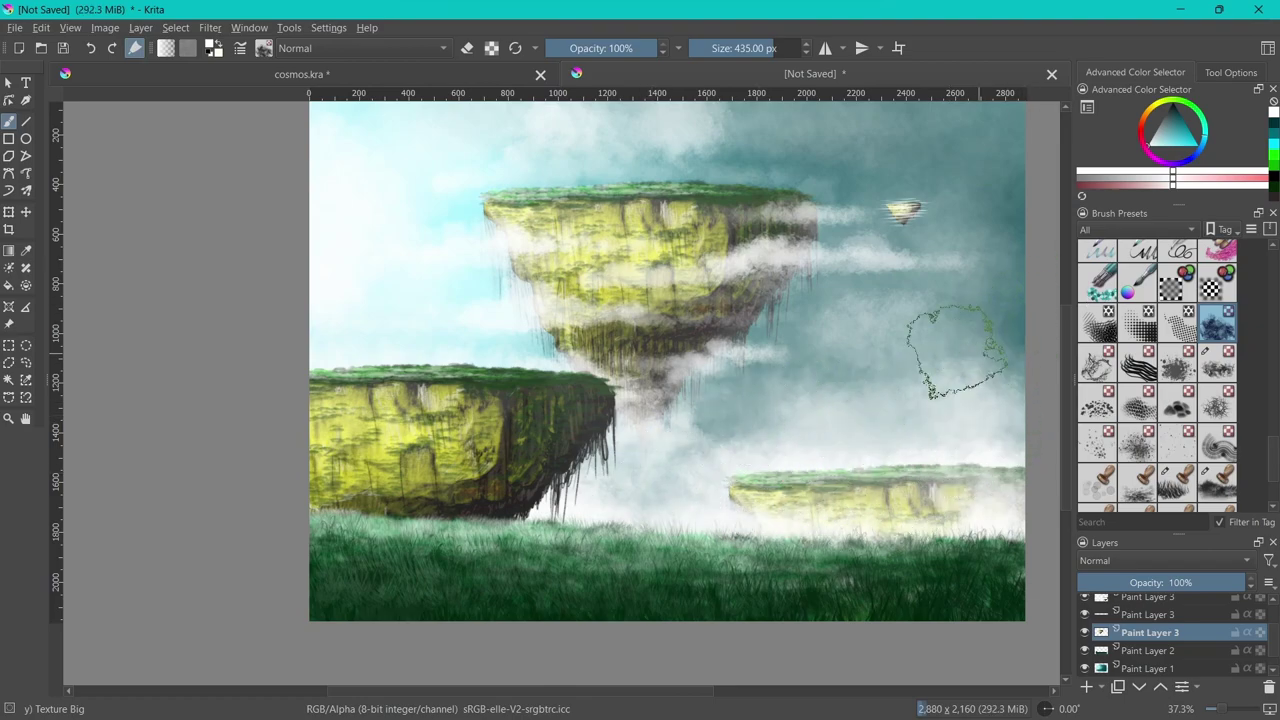
# Paint soft white mist over the right and middle sky, shrinking the brush to 126 px
pyautogui.moveTo(955, 350)
pyautogui.mouseDown()
pyautogui.moveTo(1010, 440)
pyautogui.moveTo(910, 250)
pyautogui.mouseUp()
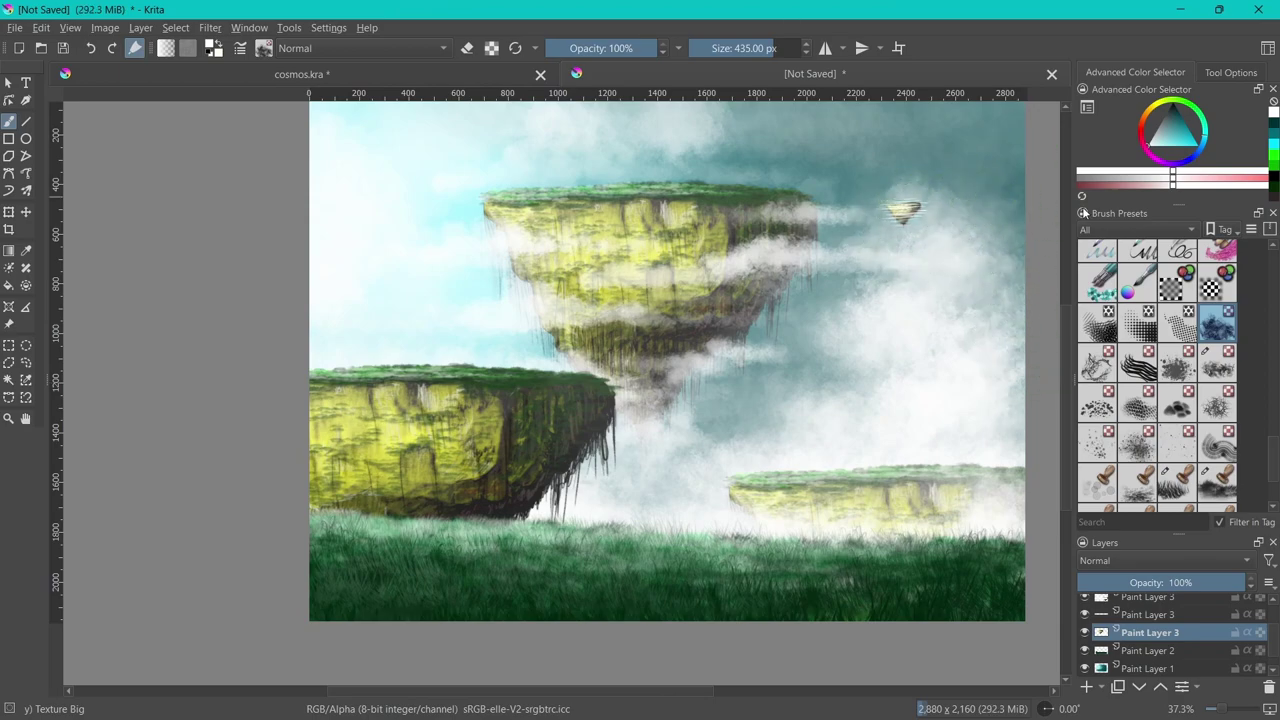
pyautogui.moveTo(1010, 237); pyautogui.dragTo(937, 237)
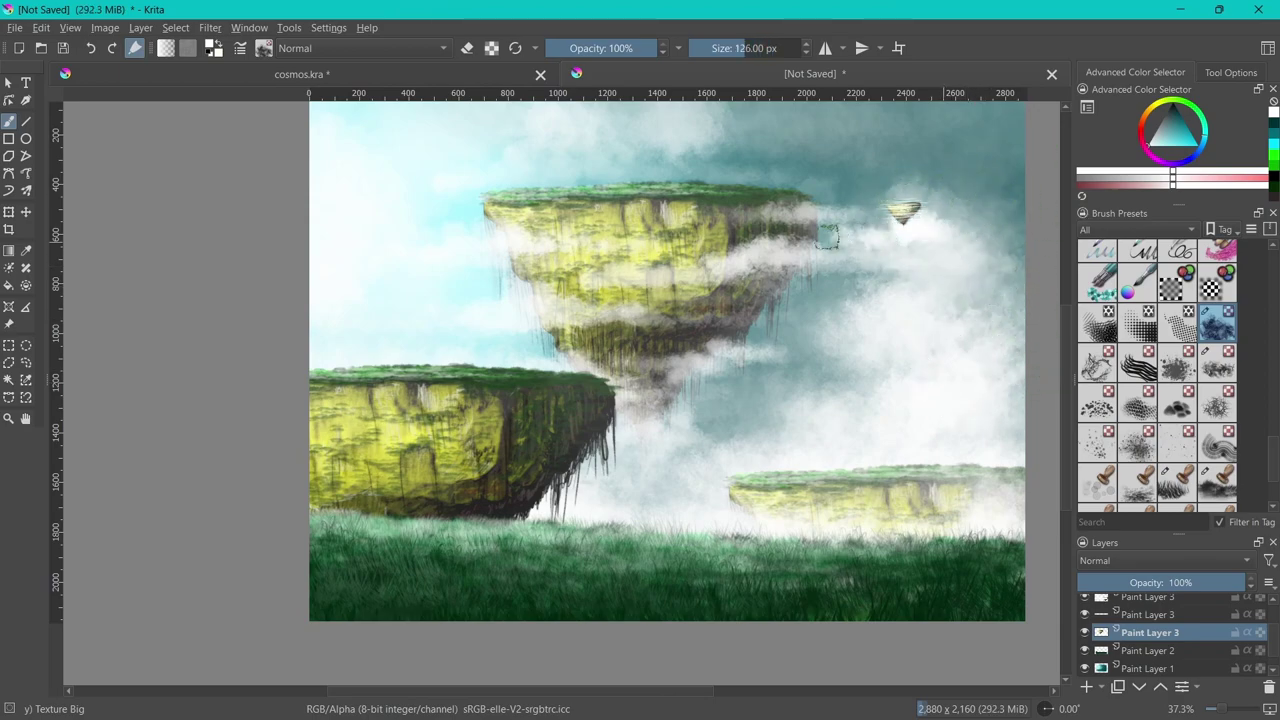
pyautogui.moveTo(962, 286)
pyautogui.mouseDown()
pyautogui.moveTo(966, 274)
pyautogui.moveTo(823, 306)
pyautogui.moveTo(920, 332)
pyautogui.moveTo(770, 385)
pyautogui.moveTo(846, 363)
pyautogui.moveTo(940, 423)
pyautogui.moveTo(752, 401)
pyautogui.mouseUp()
pyautogui.moveTo(831, 327)
pyautogui.mouseDown()
pyautogui.moveTo(1008, 294)
pyautogui.moveTo(988, 407)
pyautogui.mouseUp()
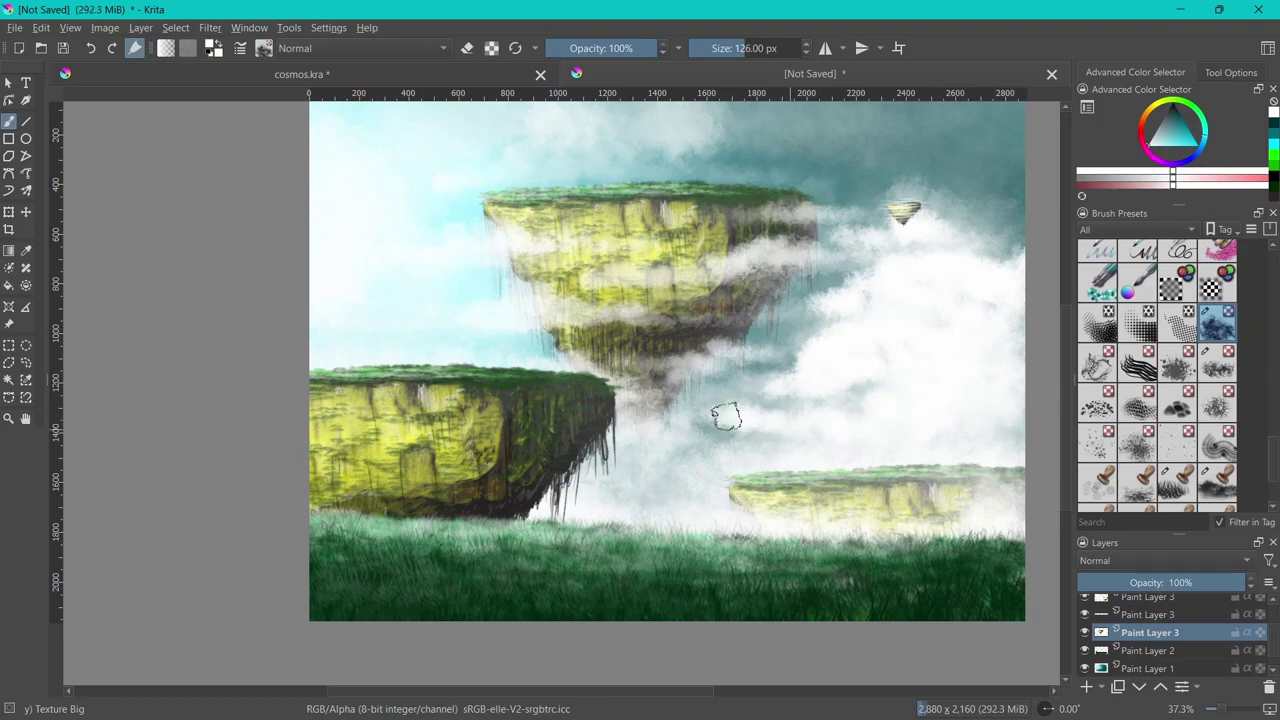
pyautogui.moveTo(726, 414)
pyautogui.mouseDown()
pyautogui.moveTo(680, 451)
pyautogui.moveTo(713, 486)
pyautogui.mouseUp()
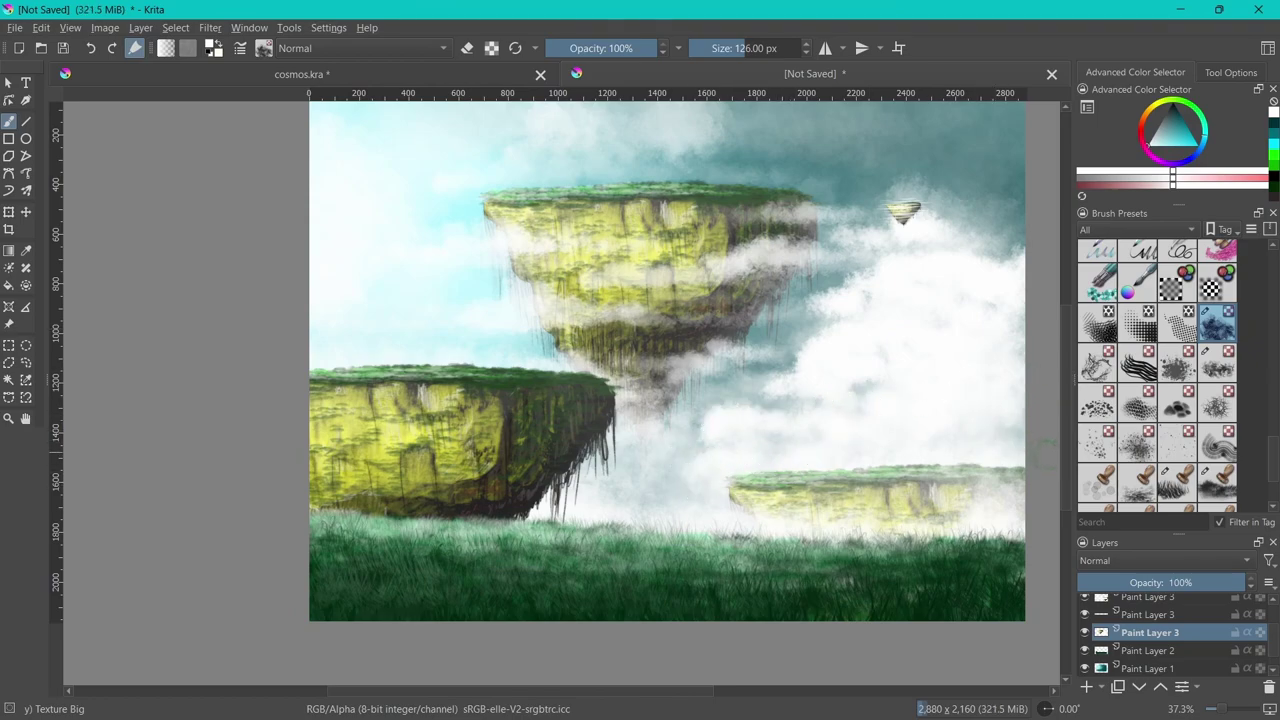
# Brush white clouds across the upper sky, then show and select Paint Layer 3
pyautogui.moveTo(854, 210)
pyautogui.mouseDown()
pyautogui.moveTo(990, 200)
pyautogui.moveTo(922, 192)
pyautogui.mouseUp()
pyautogui.moveTo(727, 176); pyautogui.dragTo(965, 177)
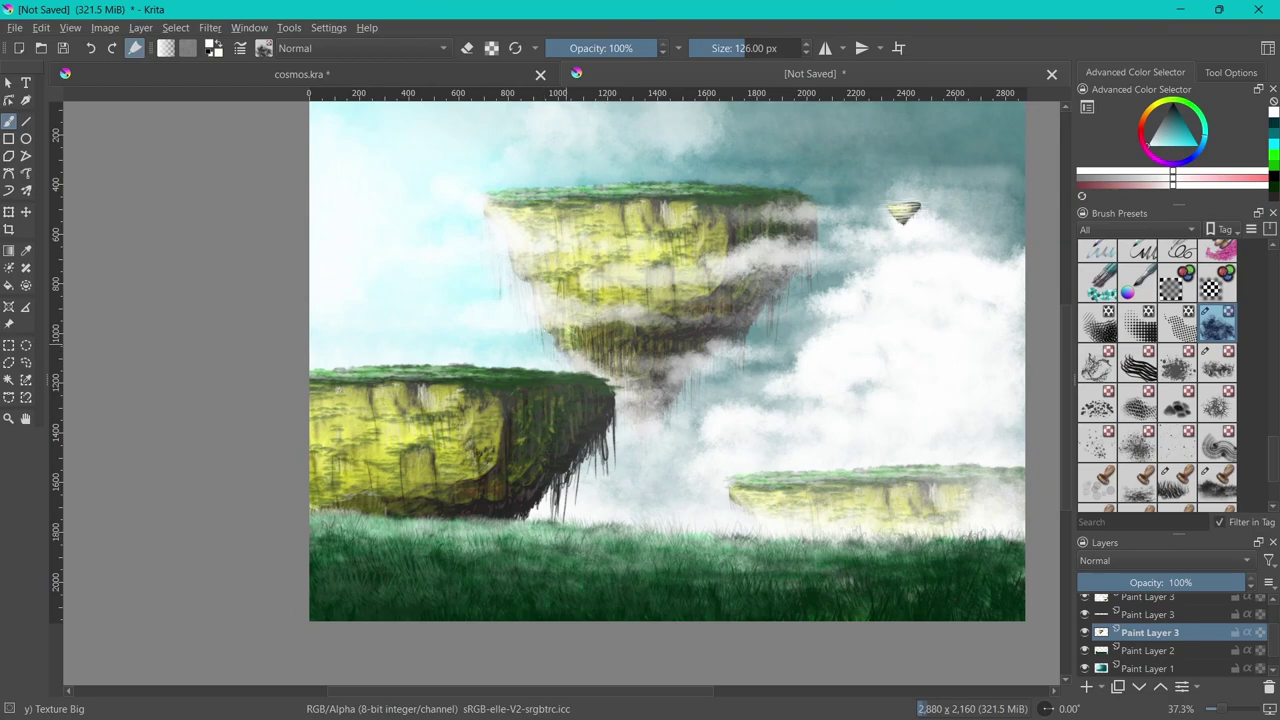
pyautogui.moveTo(720, 140); pyautogui.dragTo(927, 151)
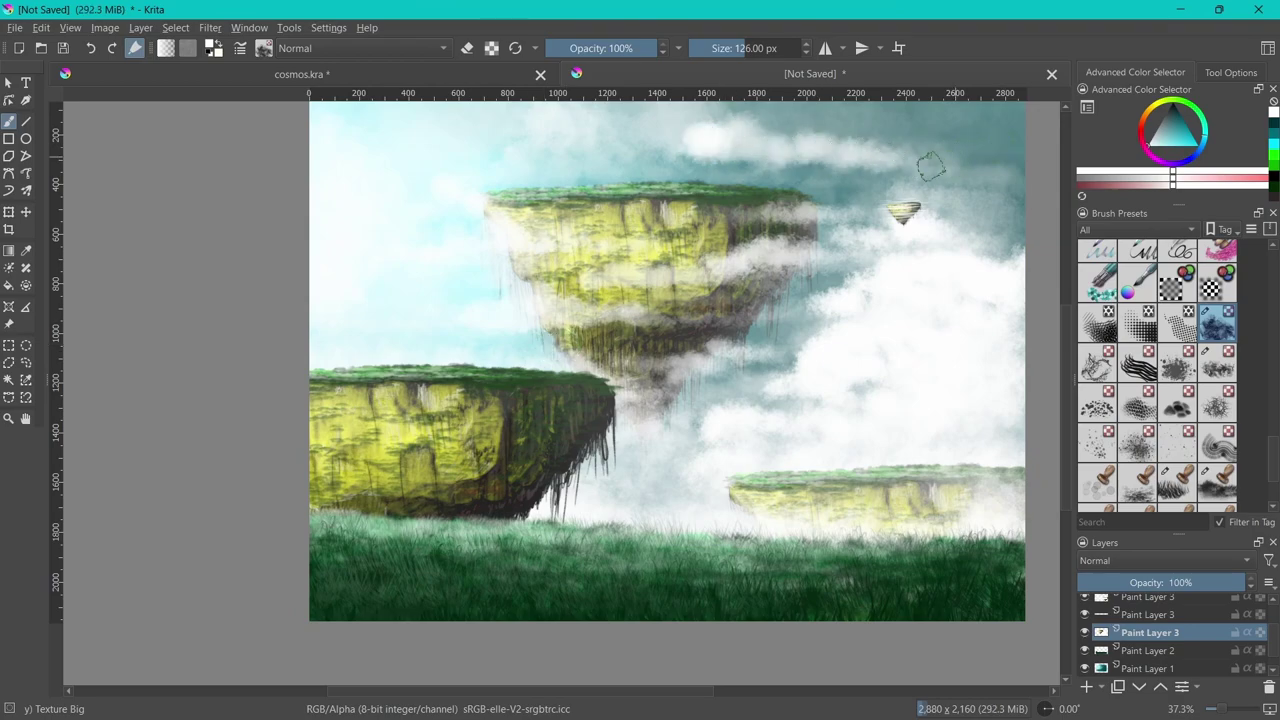
pyautogui.moveTo(684, 148); pyautogui.dragTo(688, 160)
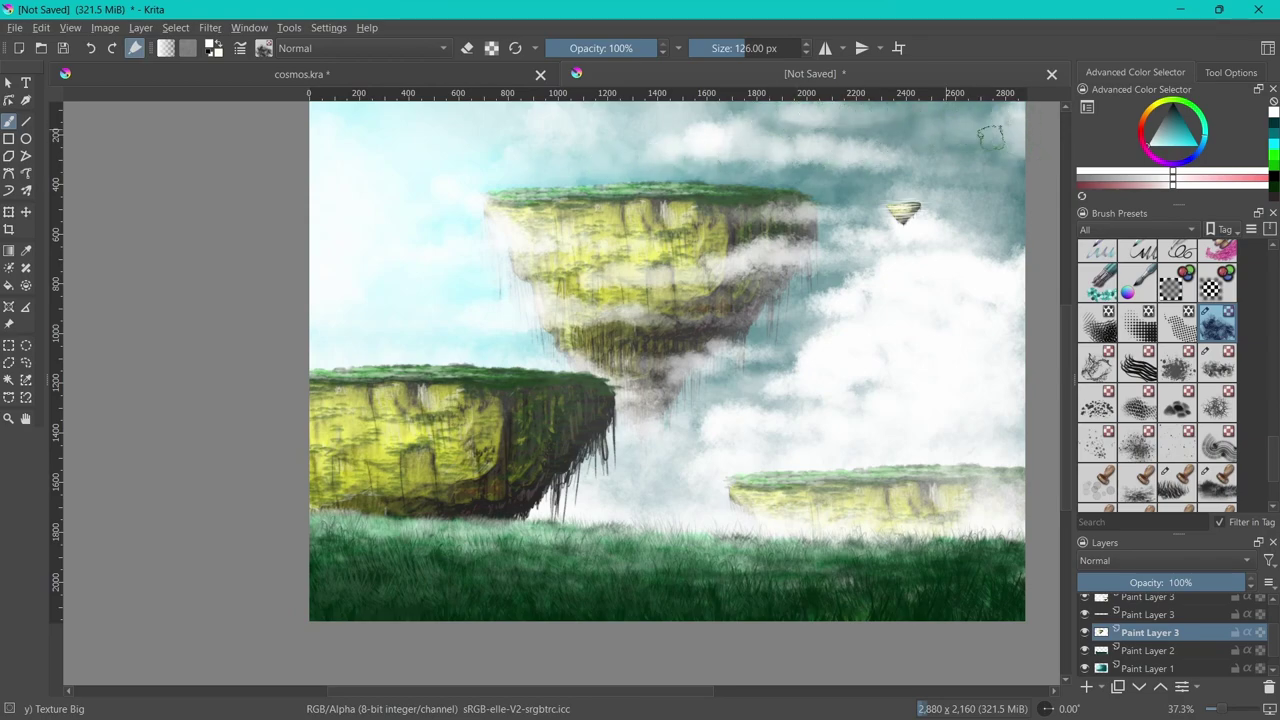
pyautogui.moveTo(992, 140); pyautogui.dragTo(890, 137)
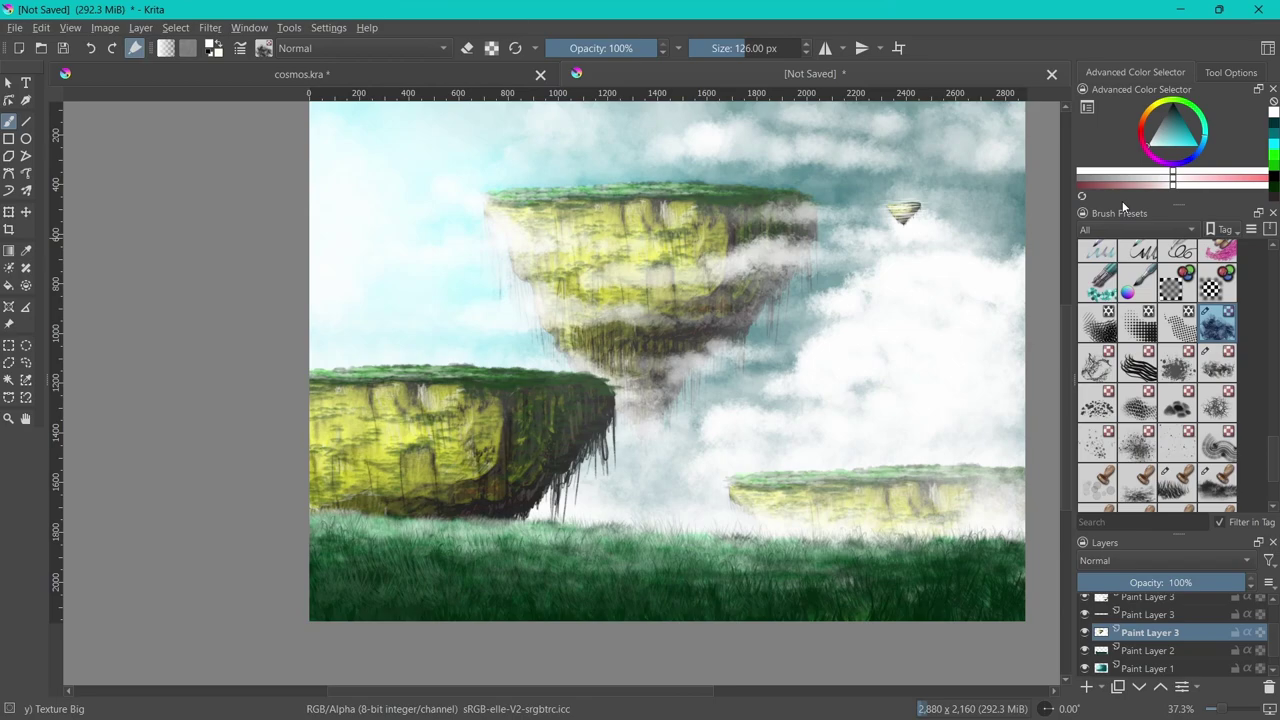
pyautogui.click(1086, 614)
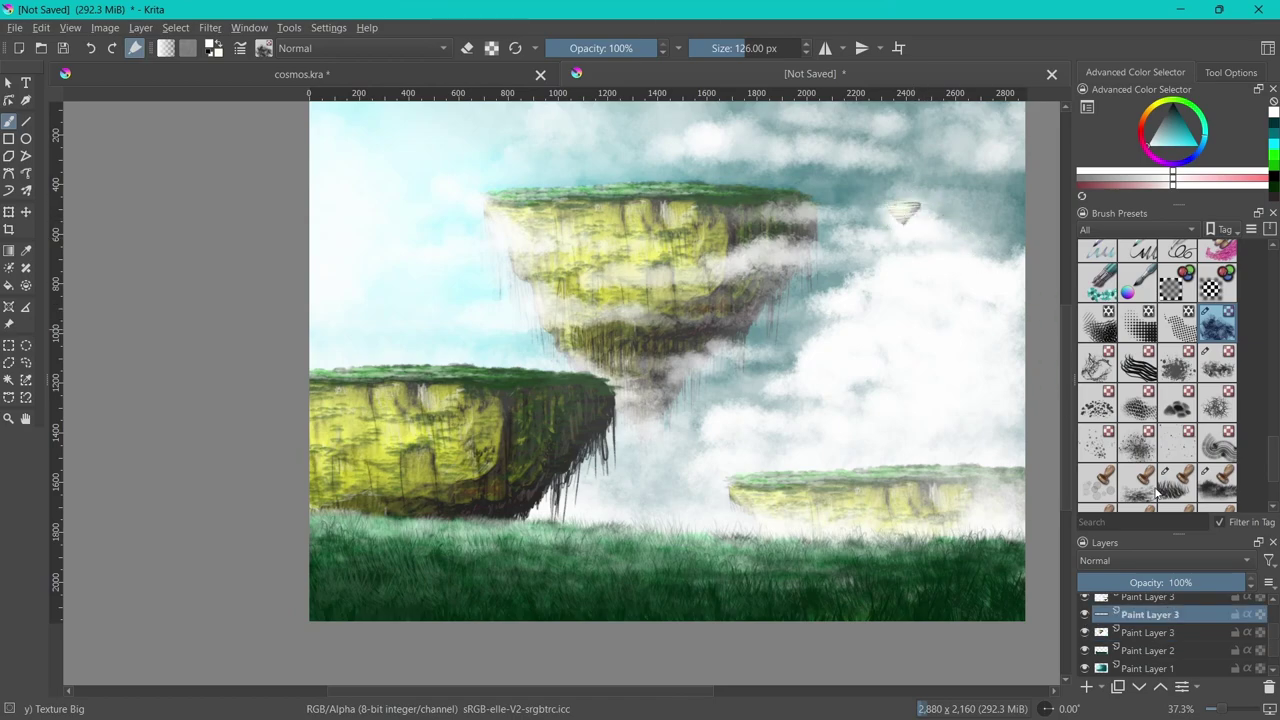
# Toggle Paint Layer 1 off and back on to check the sky
pyautogui.scroll(-3, 1157, 493)
pyautogui.scroll(-1, 1276, 658)
pyautogui.click(1085, 649)
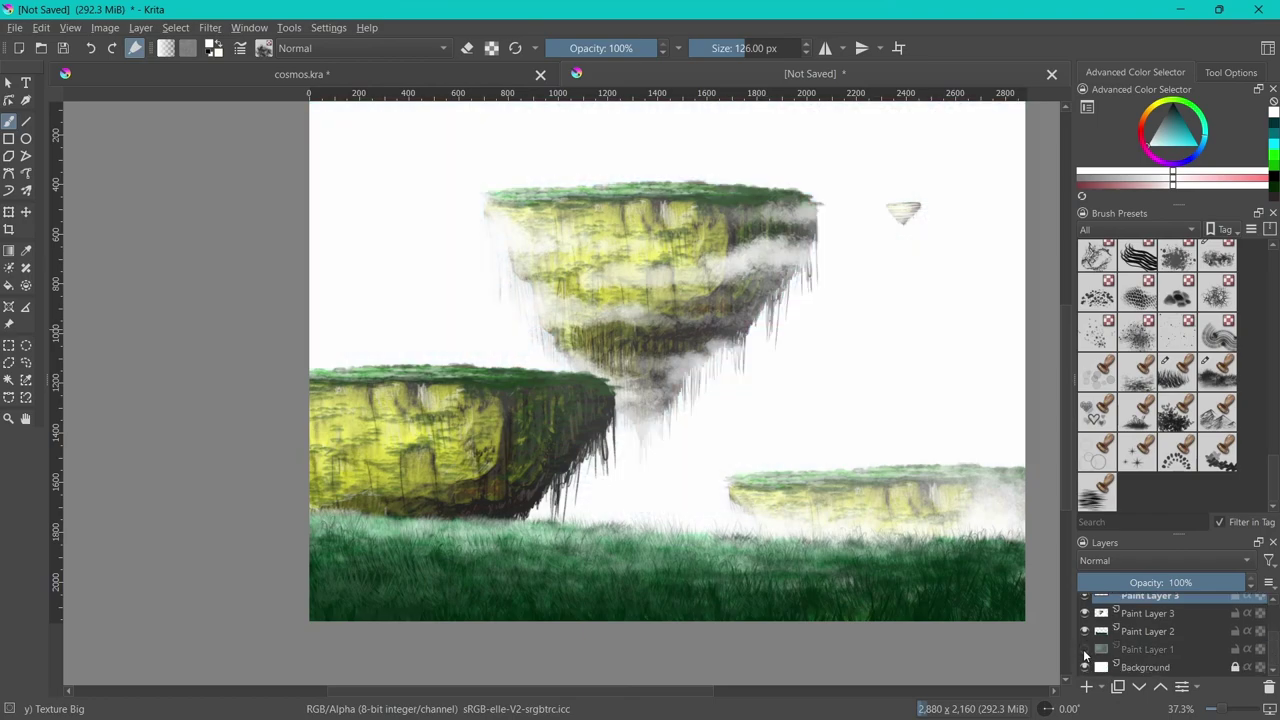
pyautogui.click(1085, 649)
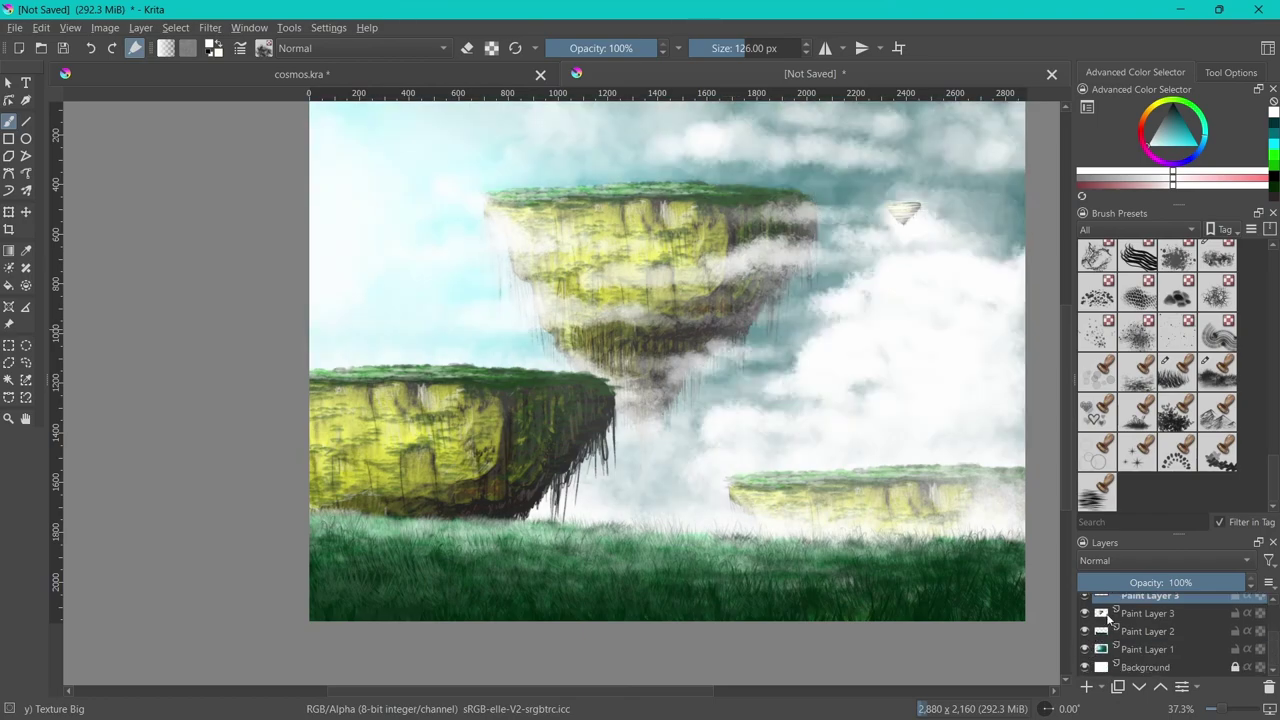
# With the Stamp Water preset at 220 px, streak horizontal cloud across the upper island
pyautogui.click(1206, 146)
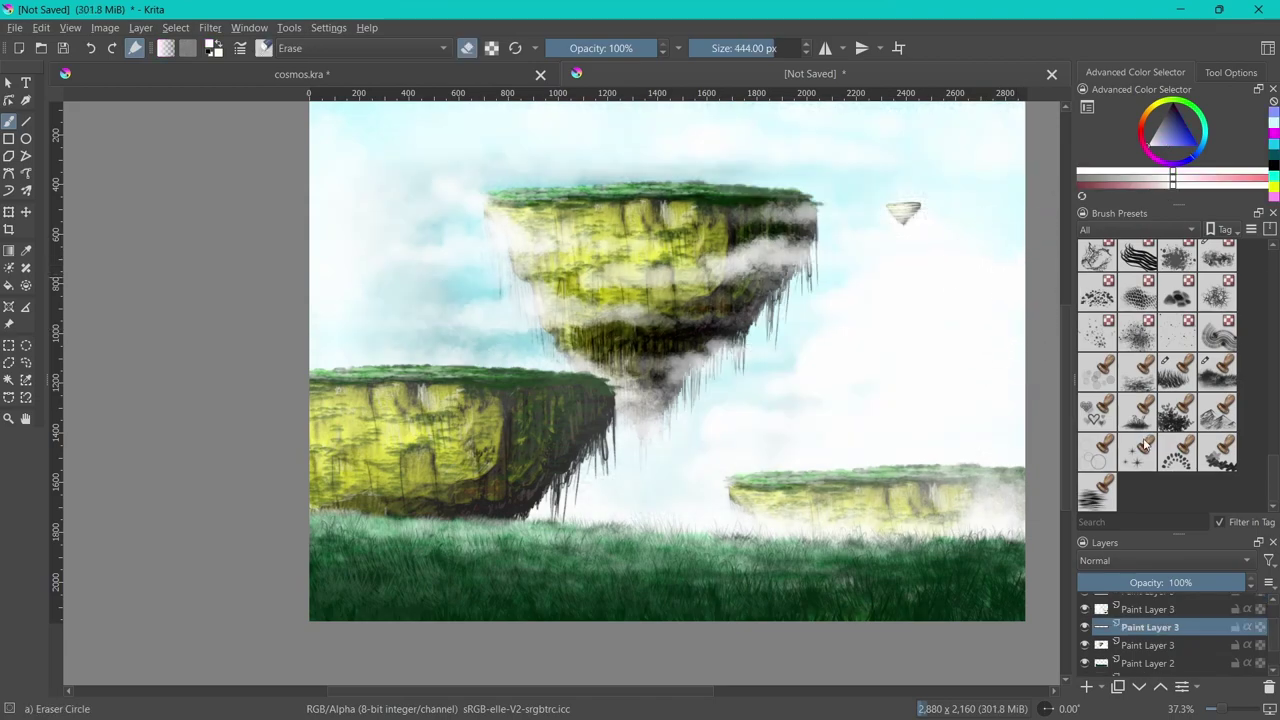
pyautogui.click(1096, 492)
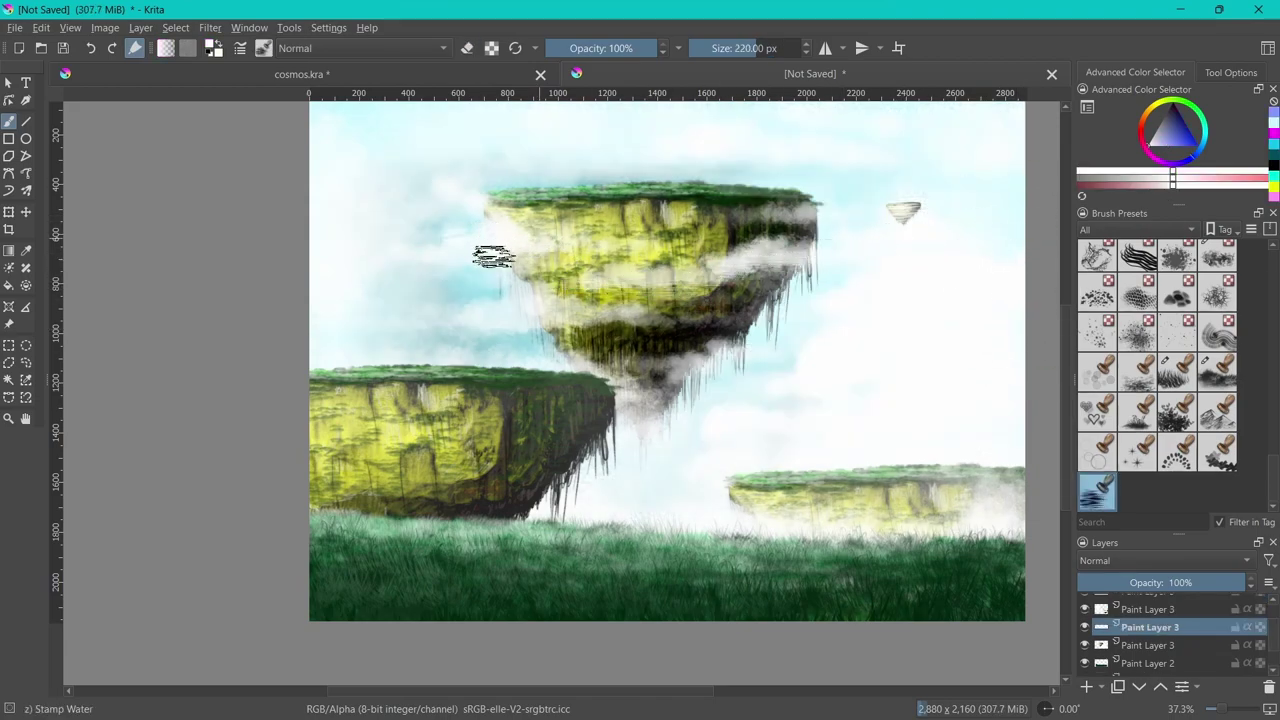
pyautogui.moveTo(491, 320); pyautogui.dragTo(633, 307)
pyautogui.moveTo(410, 222)
pyautogui.mouseDown()
pyautogui.moveTo(530, 210)
pyautogui.moveTo(800, 222)
pyautogui.mouseUp()
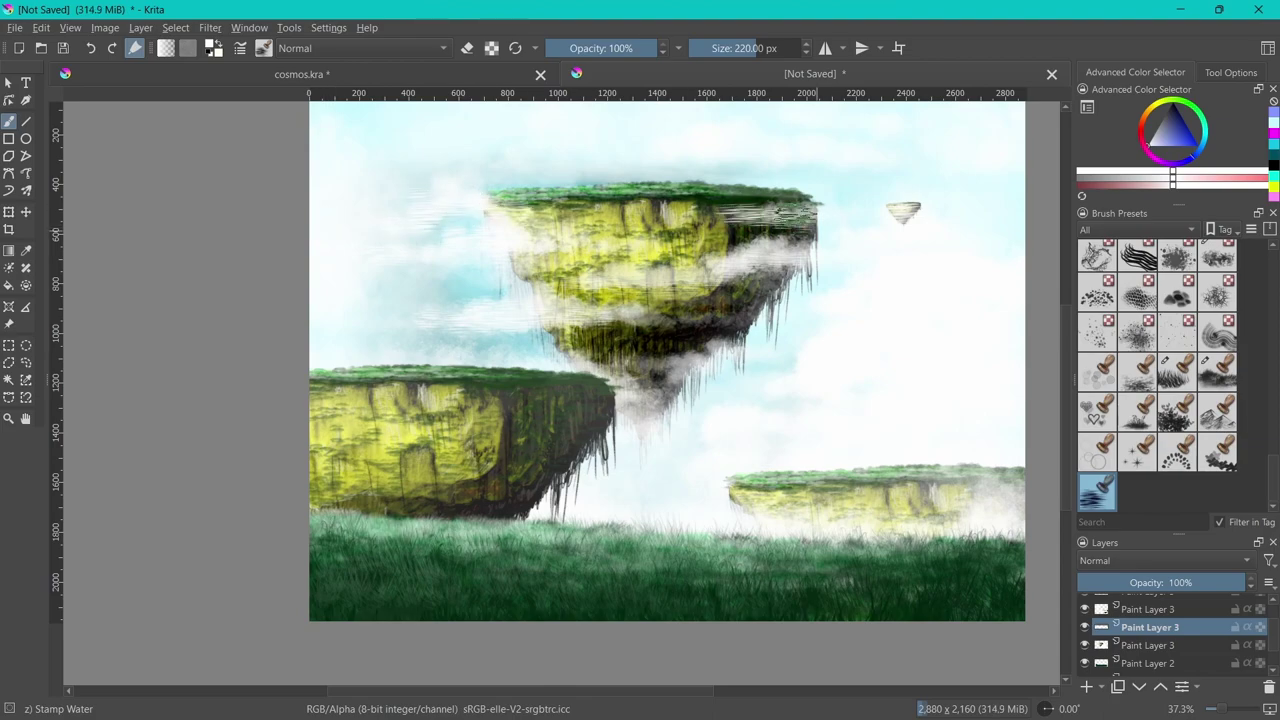
pyautogui.moveTo(820, 284); pyautogui.dragTo(680, 280)
pyautogui.moveTo(760, 328)
pyautogui.mouseDown()
pyautogui.moveTo(592, 314)
pyautogui.moveTo(708, 367)
pyautogui.moveTo(571, 366)
pyautogui.moveTo(694, 400)
pyautogui.moveTo(780, 387)
pyautogui.mouseUp()
# Add more horizontal streaks along the island's top edge, the lower-right island and middle sky
pyautogui.moveTo(885, 225); pyautogui.dragTo(849, 206)
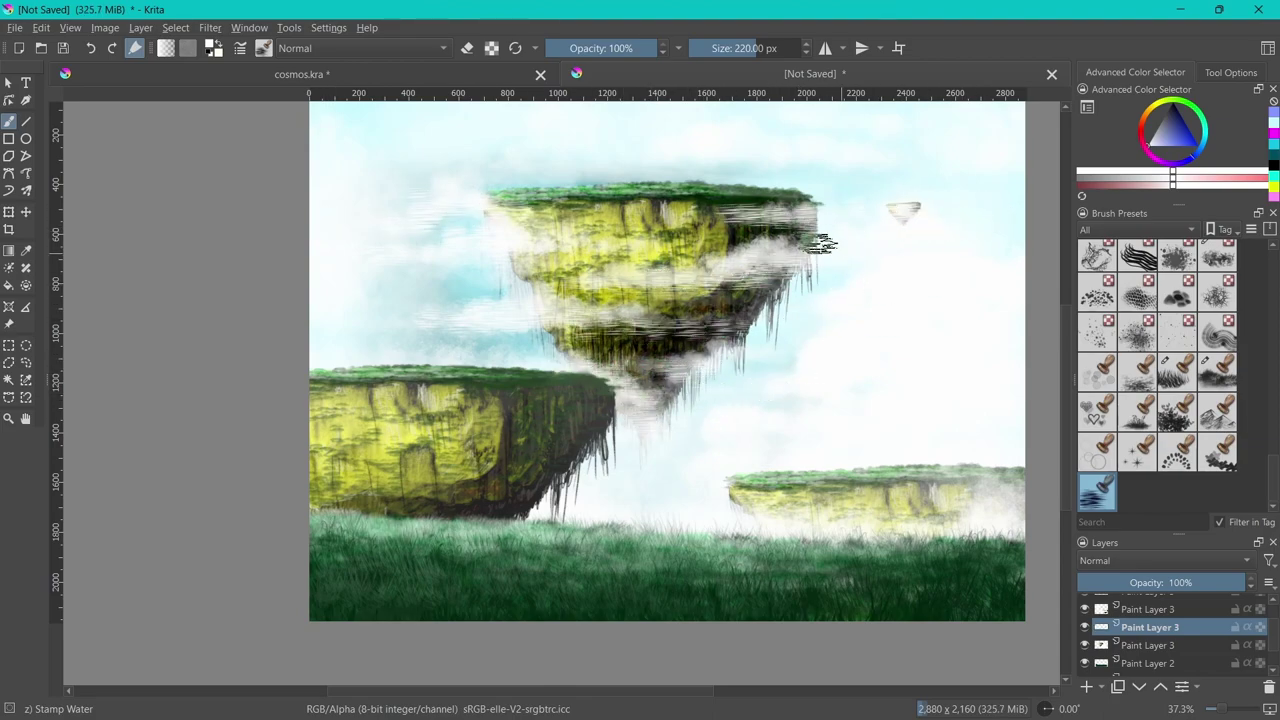
pyautogui.moveTo(749, 516); pyautogui.dragTo(809, 504)
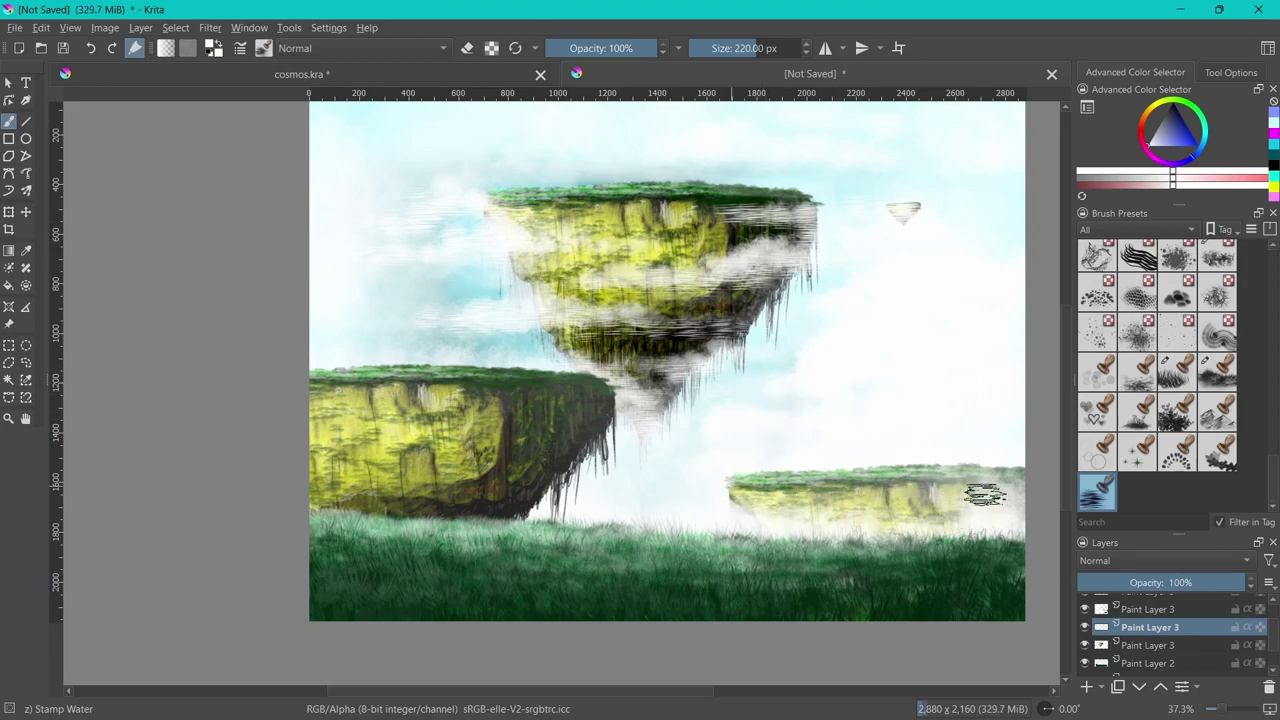
pyautogui.moveTo(706, 434); pyautogui.dragTo(871, 371)
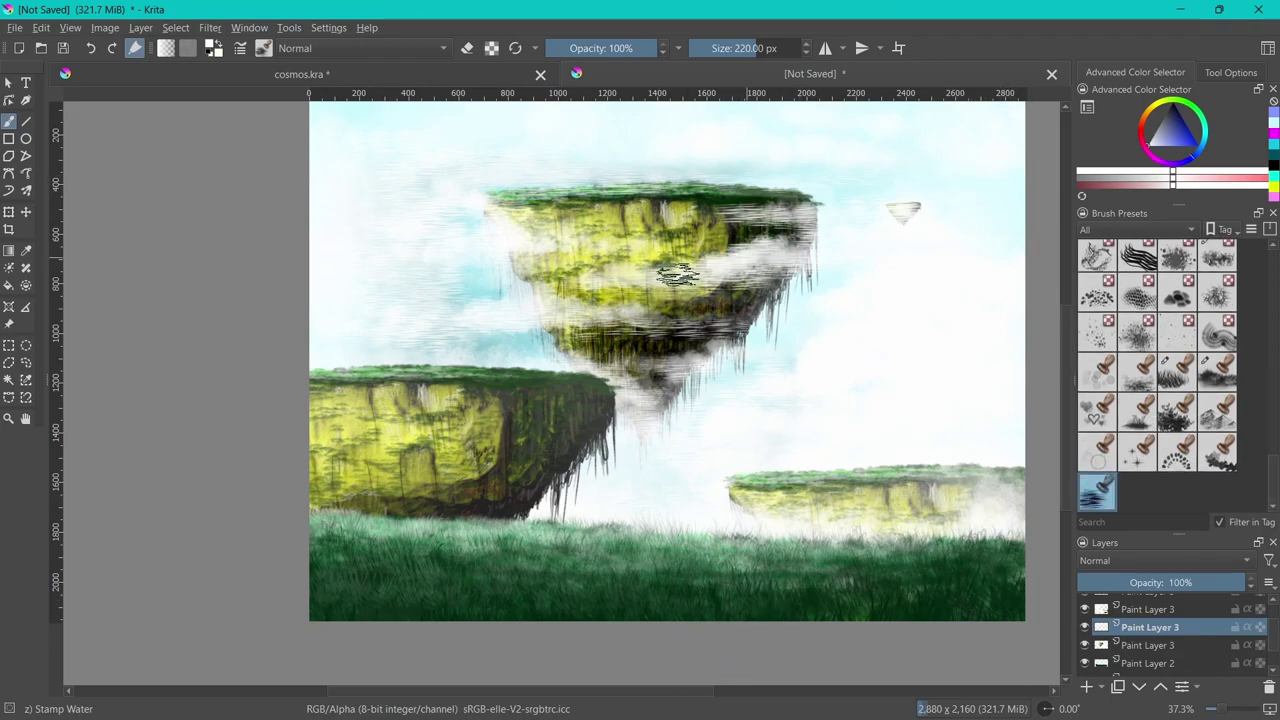
pyautogui.moveTo(678, 274); pyautogui.dragTo(682, 264)
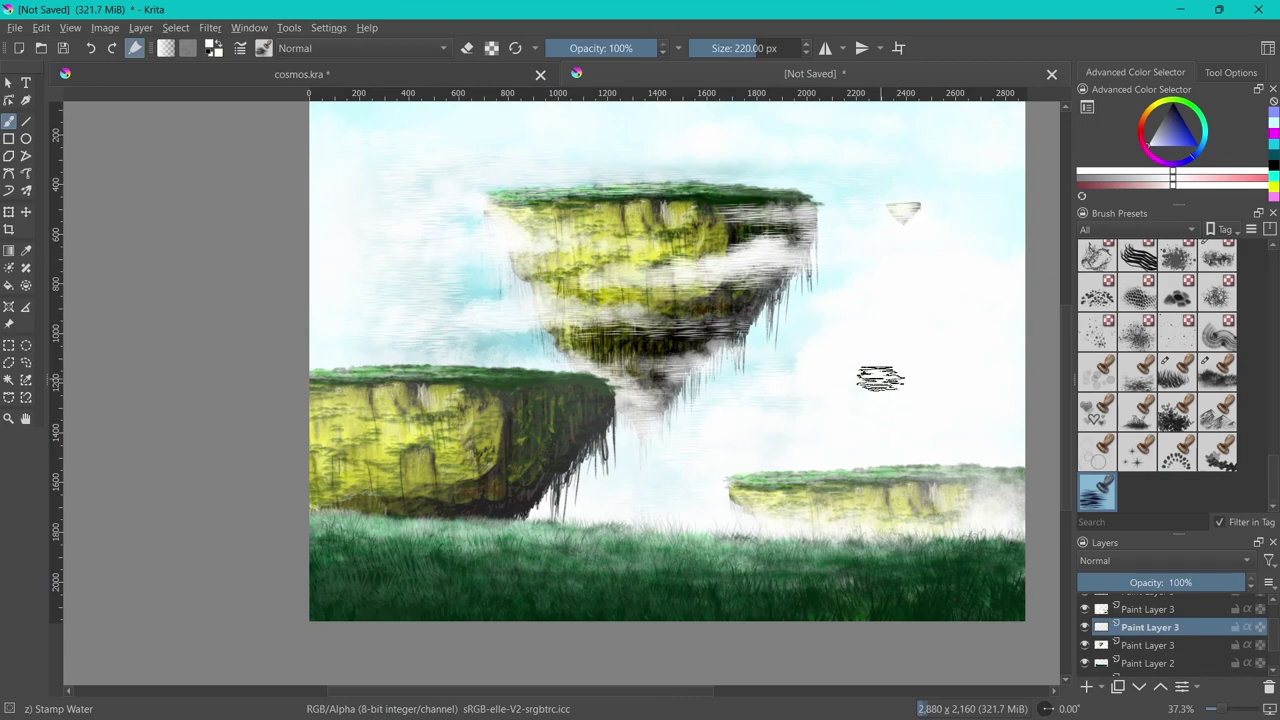
# Add a new paint layer and set up the Stamp Leaves preset with dark blue
pyautogui.press('Insert')
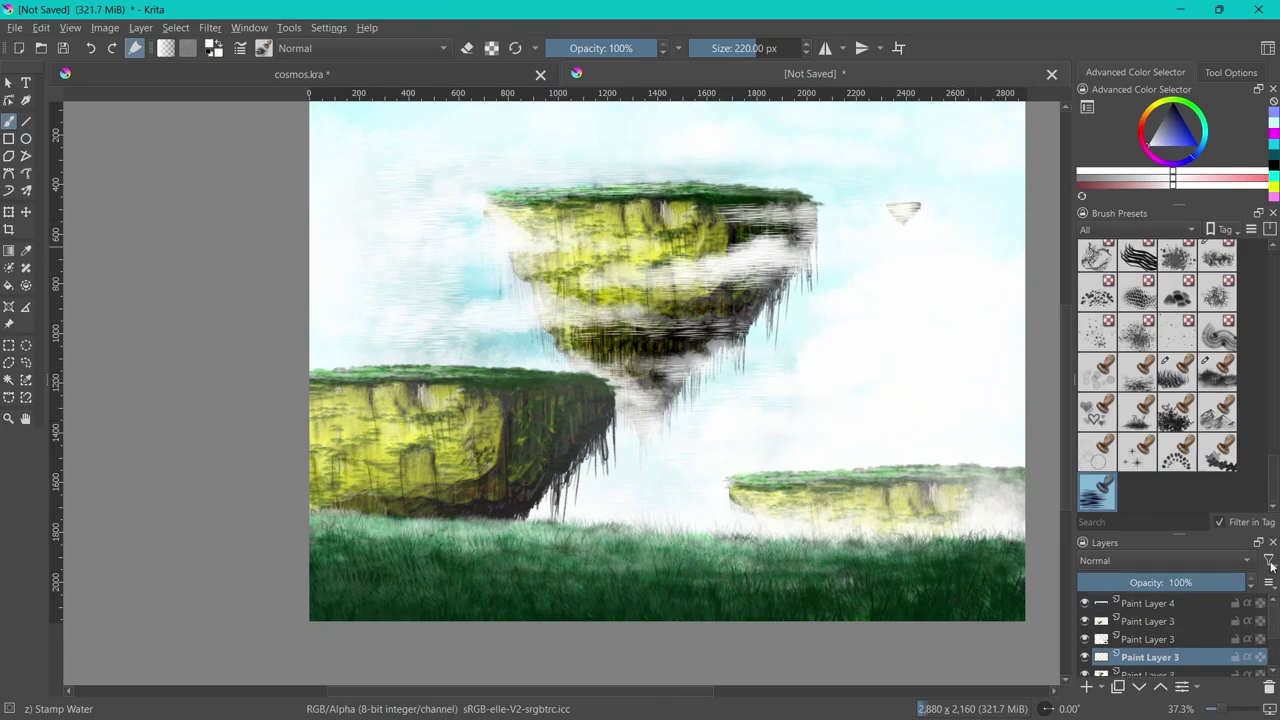
pyautogui.click(140, 27)
pyautogui.click(430, 103)
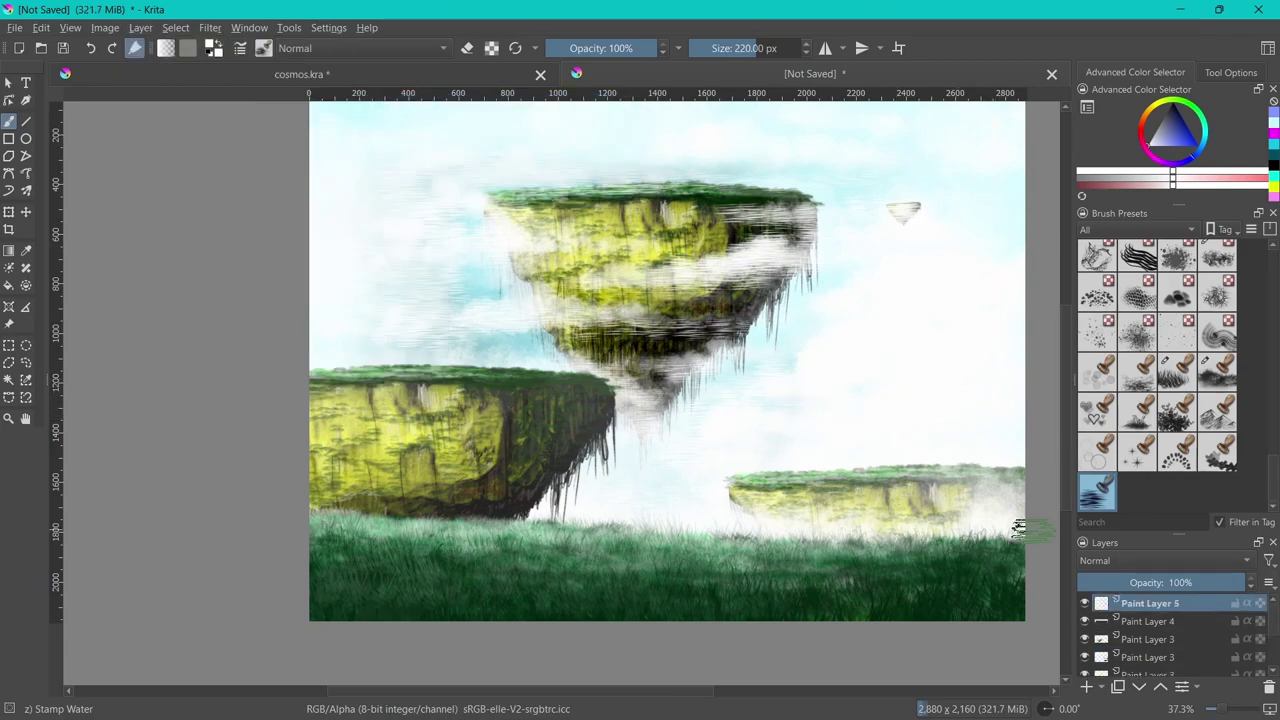
pyautogui.click(1177, 411)
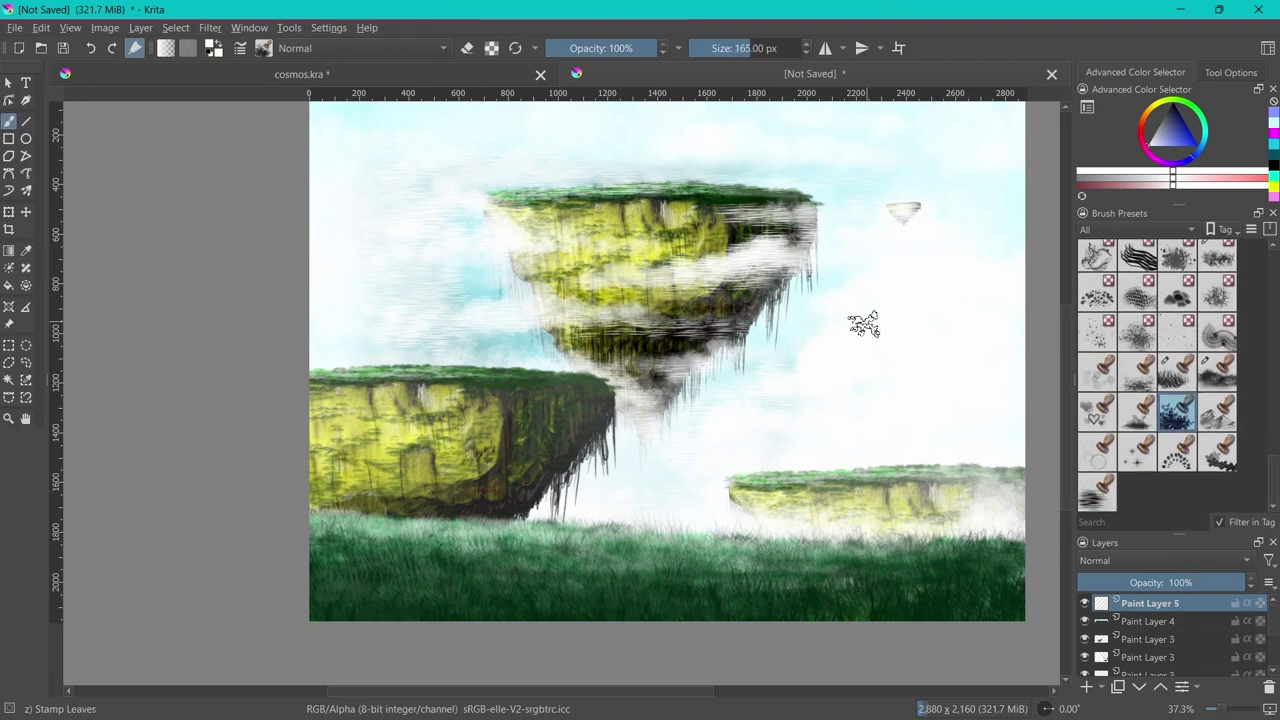
pyautogui.click(1163, 137)
# Try stamping dark foliage down the right edge, then undo it
pyautogui.moveTo(1008, 160); pyautogui.dragTo(950, 415)
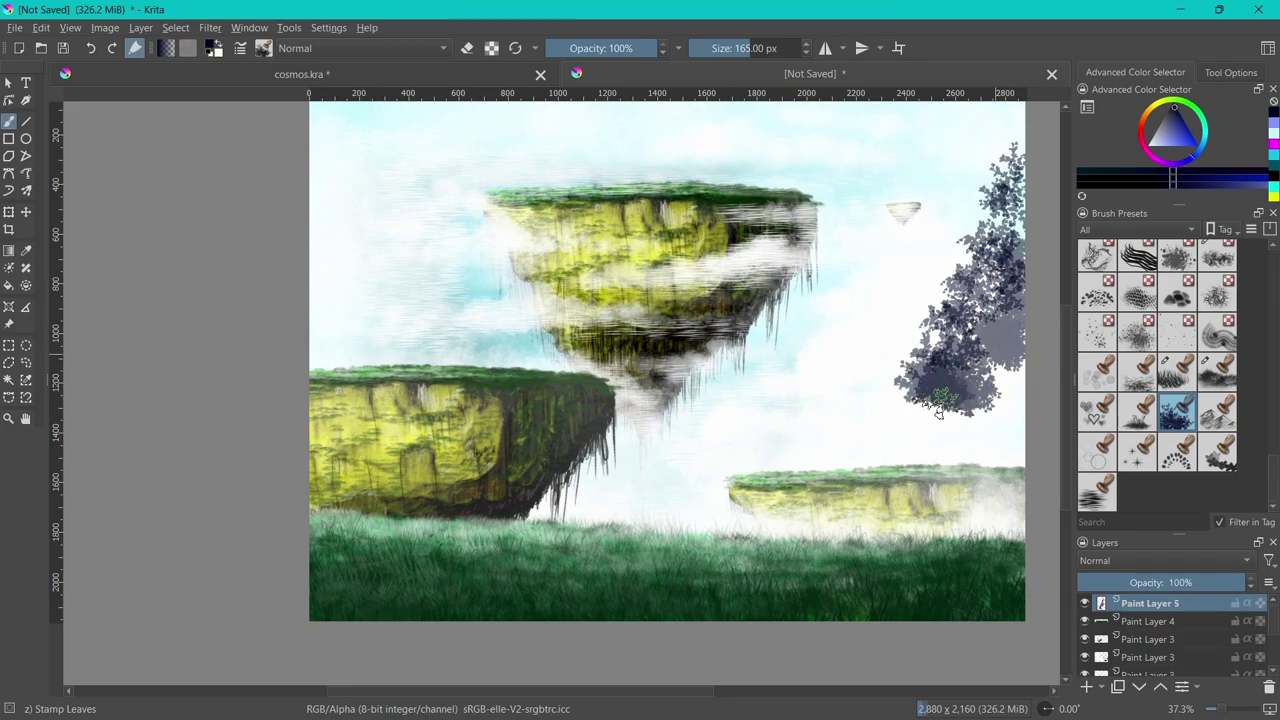
pyautogui.moveTo(950, 415); pyautogui.dragTo(975, 465)
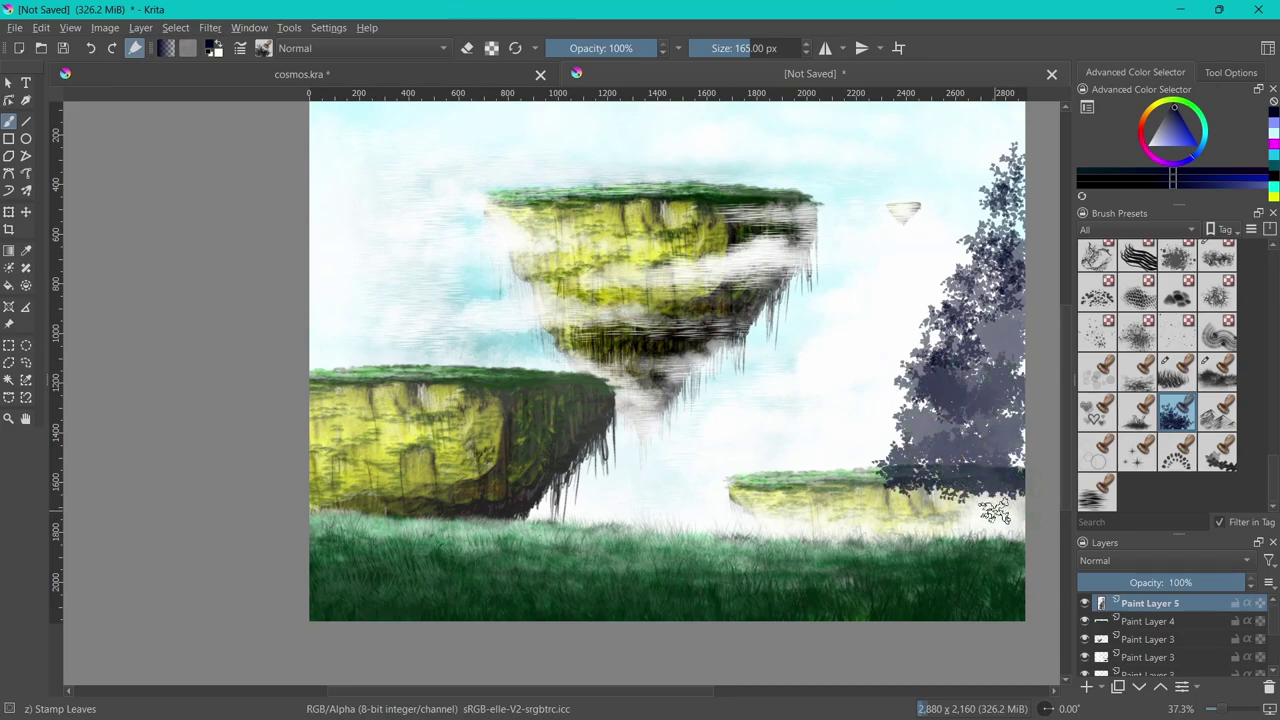
pyautogui.hotkey('ctrl', 'z')
pyautogui.hotkey('ctrl', 'z')
pyautogui.hotkey('ctrl', 'z')
pyautogui.hotkey('ctrl', 'z')
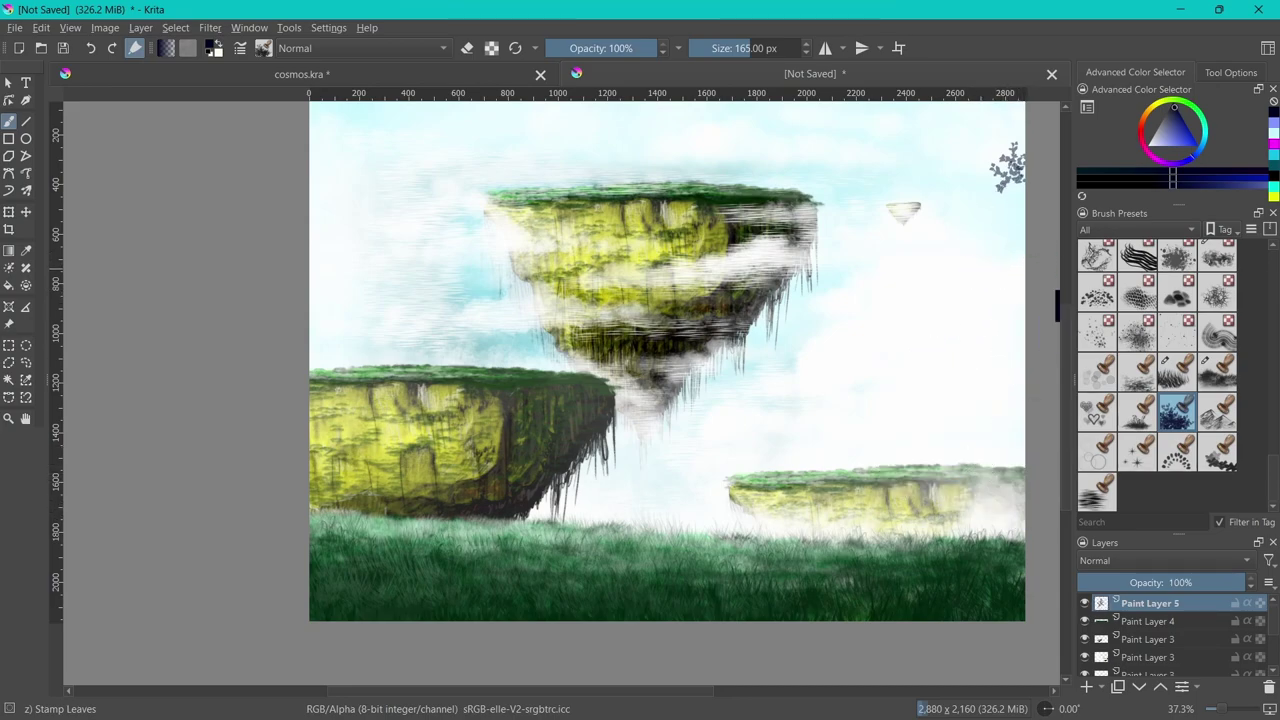
pyautogui.hotkey('ctrl', 'z')
# Stamp dark blue-black bushes along the bottom edge and lower-left corner
pyautogui.moveTo(350, 610)
pyautogui.mouseDown()
pyautogui.moveTo(370, 520)
pyautogui.moveTo(427, 620)
pyautogui.moveTo(470, 560)
pyautogui.moveTo(545, 590)
pyautogui.moveTo(373, 557)
pyautogui.mouseUp()
pyautogui.moveTo(640, 605); pyautogui.dragTo(585, 615)
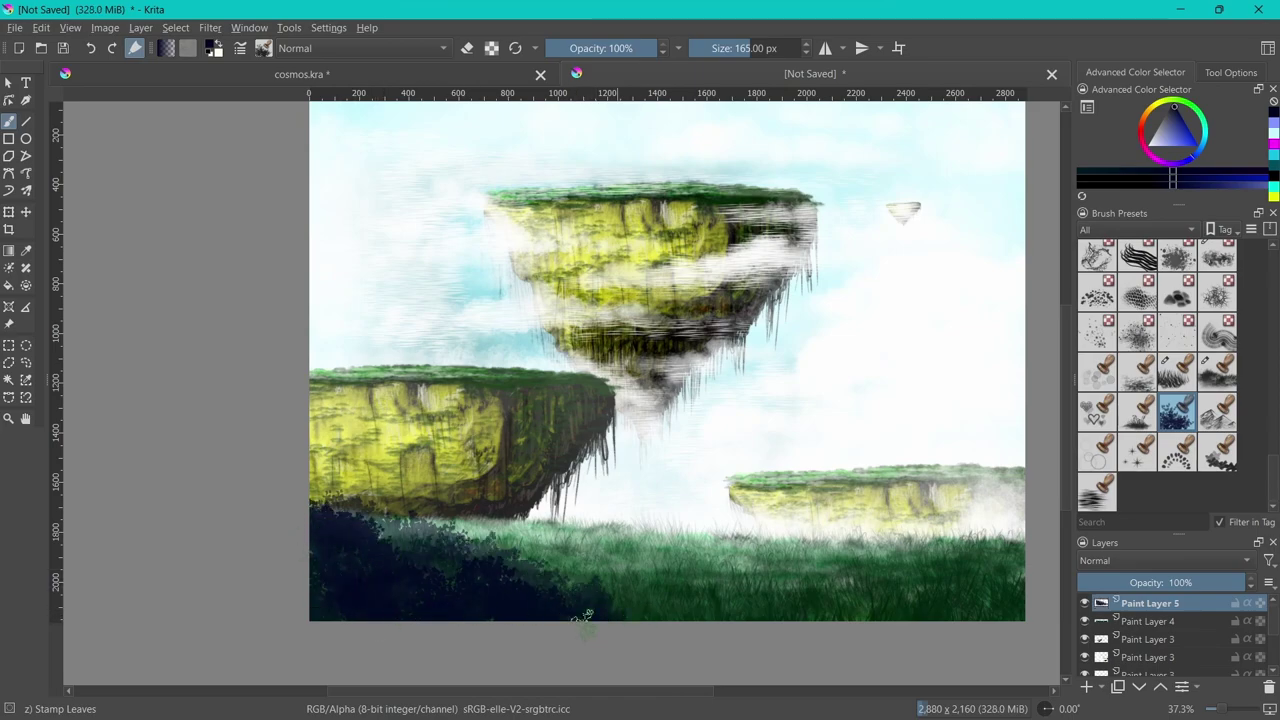
pyautogui.moveTo(735, 617)
pyautogui.mouseDown()
pyautogui.moveTo(680, 600)
pyautogui.moveTo(720, 605)
pyautogui.moveTo(855, 567)
pyautogui.moveTo(950, 585)
pyautogui.moveTo(1000, 520)
pyautogui.moveTo(955, 610)
pyautogui.mouseUp()
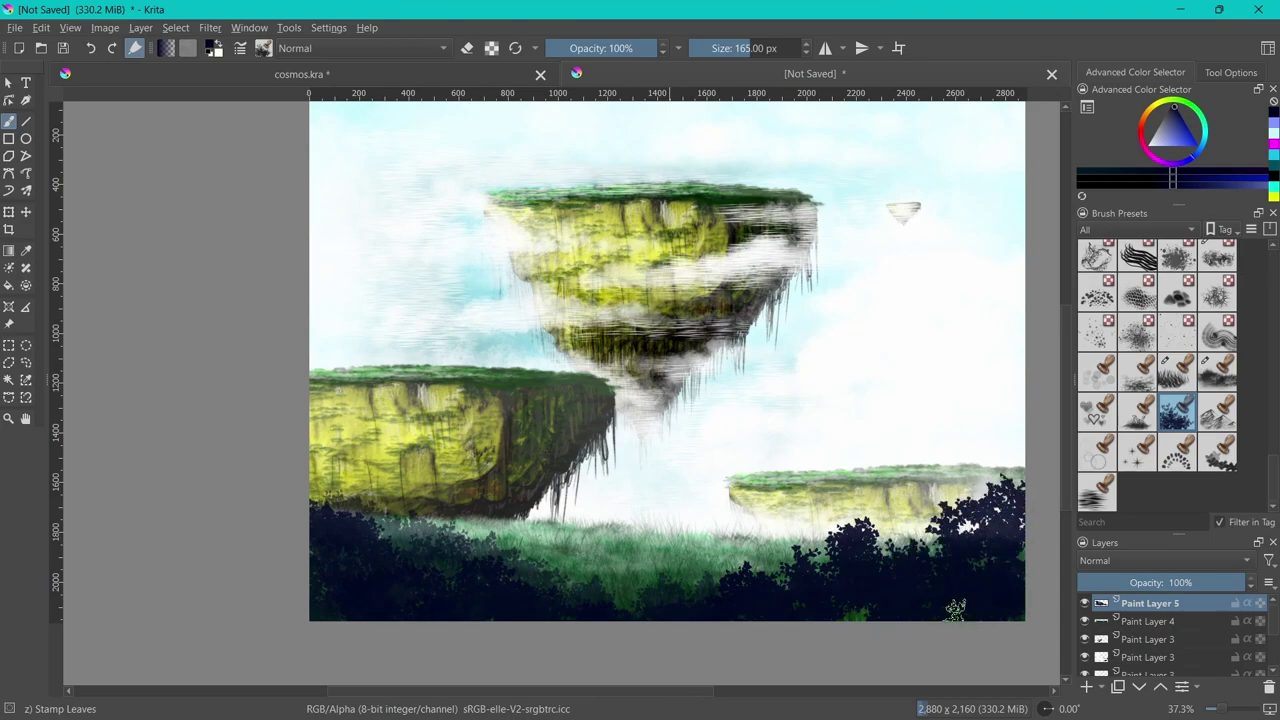
pyautogui.moveTo(822, 555)
pyautogui.mouseDown()
pyautogui.moveTo(960, 520)
pyautogui.moveTo(1000, 480)
pyautogui.moveTo(623, 600)
pyautogui.moveTo(790, 560)
pyautogui.mouseUp()
pyautogui.moveTo(400, 557); pyautogui.dragTo(365, 500)
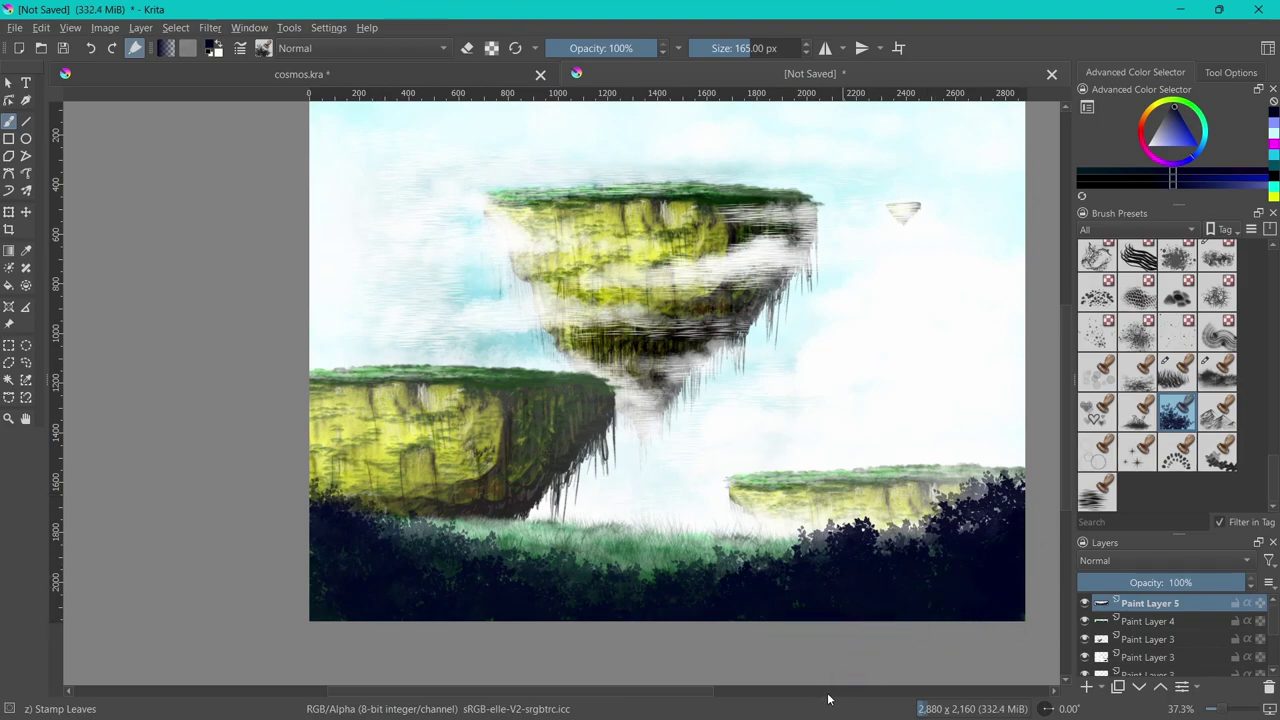
# Add faint teal-green leaf touches at 23% opacity over the bottom bushes
pyautogui.moveTo(1205, 141); pyautogui.dragTo(1203, 118)
pyautogui.click(1185, 125)
pyautogui.moveTo(330, 508); pyautogui.dragTo(375, 550)
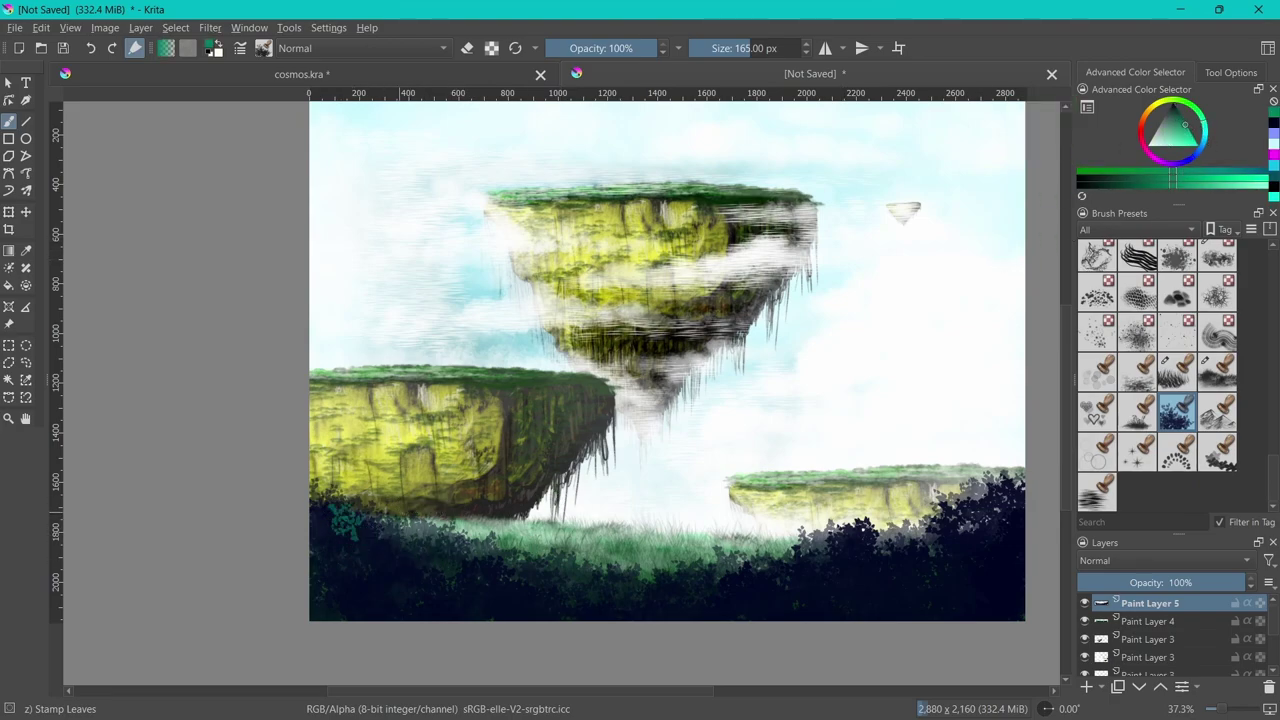
pyautogui.press('i')
pyautogui.press('i')
pyautogui.press('i')
pyautogui.moveTo(355, 515)
pyautogui.mouseDown()
pyautogui.moveTo(386, 571)
pyautogui.moveTo(450, 550)
pyautogui.moveTo(580, 590)
pyautogui.moveTo(660, 590)
pyautogui.moveTo(985, 498)
pyautogui.moveTo(823, 600)
pyautogui.moveTo(780, 602)
pyautogui.mouseUp()
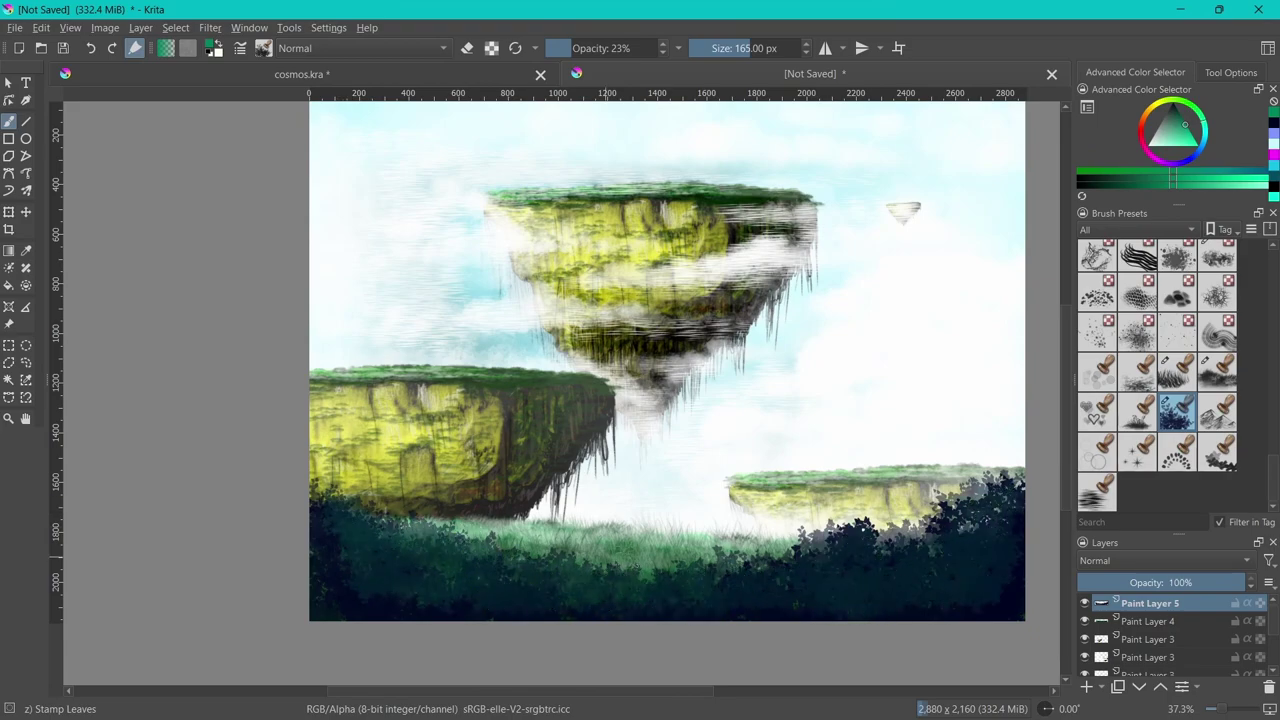
pyautogui.moveTo(876, 518); pyautogui.dragTo(579, 574)
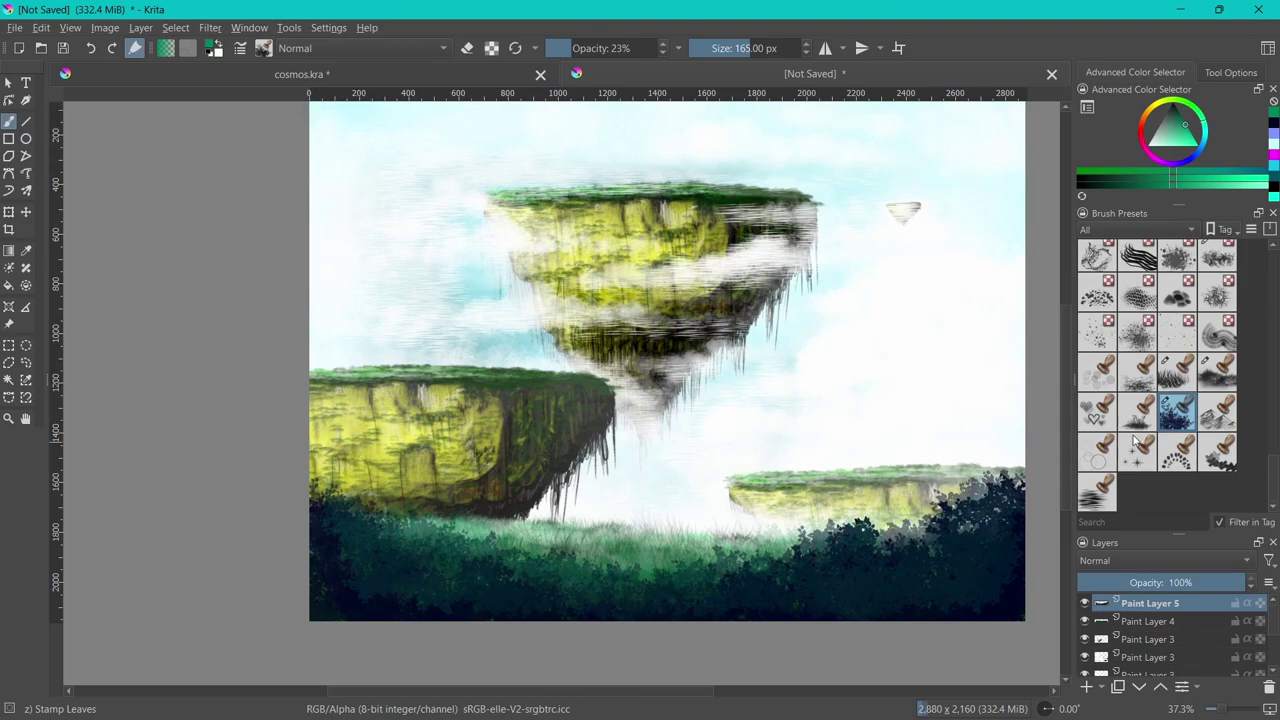
# Reset colours, enlarge the leaf brush, and try edge leaf strokes, undoing them
pyautogui.press('d')
pyautogui.press(']')
pyautogui.press(']')
pyautogui.press(']')
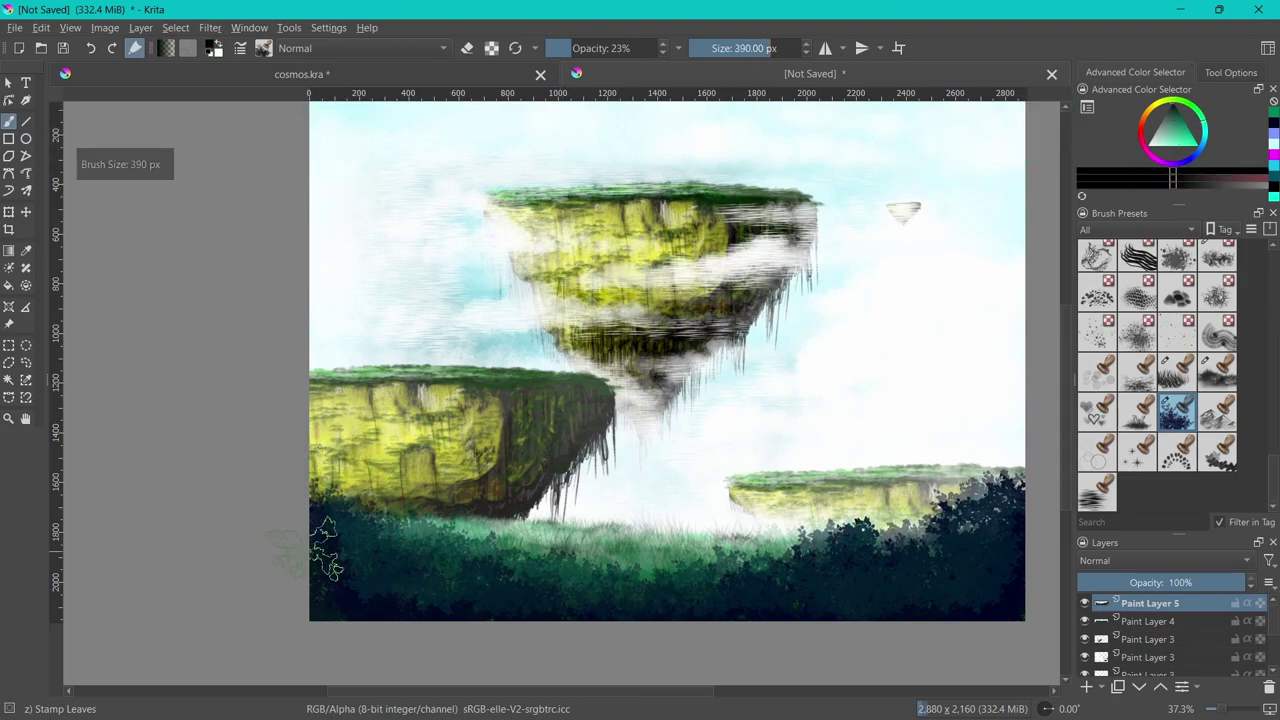
pyautogui.moveTo(335, 290)
pyautogui.mouseDown()
pyautogui.moveTo(323, 223)
pyautogui.moveTo(560, 114)
pyautogui.moveTo(903, 120)
pyautogui.moveTo(960, 170)
pyautogui.mouseUp()
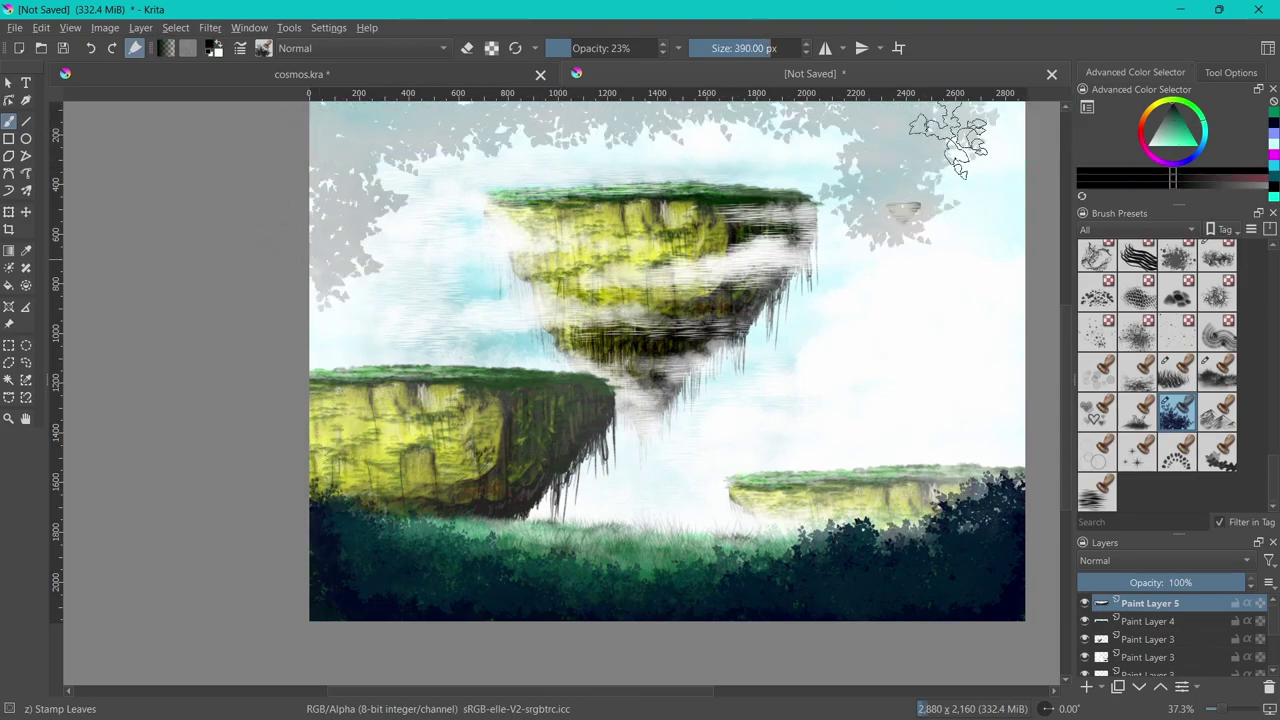
pyautogui.hotkey('ctrl', 'z')
pyautogui.moveTo(990, 130)
pyautogui.mouseDown()
pyautogui.moveTo(738, 140)
pyautogui.moveTo(371, 286)
pyautogui.moveTo(345, 430)
pyautogui.moveTo(990, 145)
pyautogui.moveTo(1000, 505)
pyautogui.moveTo(930, 380)
pyautogui.moveTo(960, 260)
pyautogui.moveTo(900, 110)
pyautogui.moveTo(950, 125)
pyautogui.moveTo(870, 420)
pyautogui.moveTo(760, 550)
pyautogui.mouseUp()
pyautogui.hotkey('ctrl', 'z')
pyautogui.hotkey('ctrl', 'z')
pyautogui.hotkey('ctrl', 'z')
pyautogui.hotkey('ctrl', 'z')
pyautogui.hotkey('ctrl', 'z')
# Stamp grey-dark leaves down the right side, across the top and up the left edge
pyautogui.moveTo(980, 490)
pyautogui.mouseDown()
pyautogui.moveTo(930, 540)
pyautogui.moveTo(950, 400)
pyautogui.moveTo(930, 150)
pyautogui.moveTo(628, 116)
pyautogui.moveTo(476, 116)
pyautogui.mouseUp()
pyautogui.moveTo(605, 200)
pyautogui.mouseDown()
pyautogui.moveTo(350, 175)
pyautogui.moveTo(845, 130)
pyautogui.mouseUp()
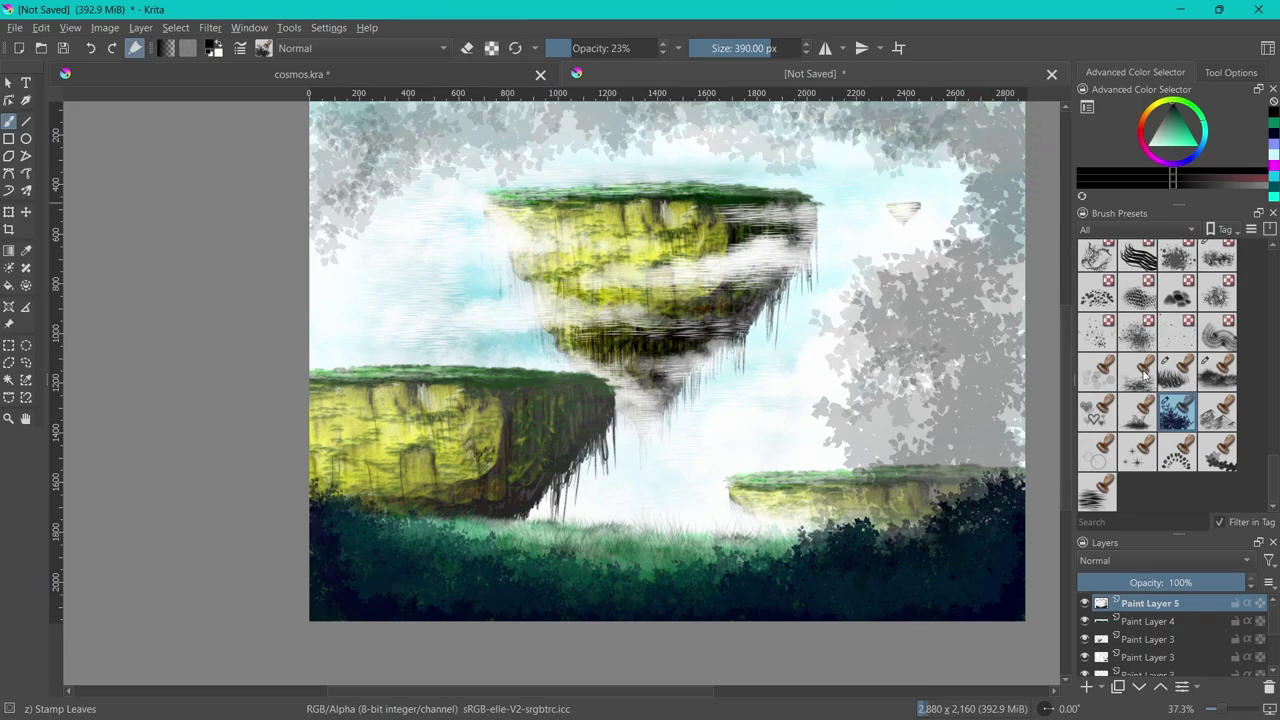
pyautogui.moveTo(1005, 522)
pyautogui.mouseDown()
pyautogui.moveTo(905, 458)
pyautogui.moveTo(930, 140)
pyautogui.moveTo(610, 110)
pyautogui.moveTo(340, 220)
pyautogui.moveTo(720, 140)
pyautogui.moveTo(960, 140)
pyautogui.mouseUp()
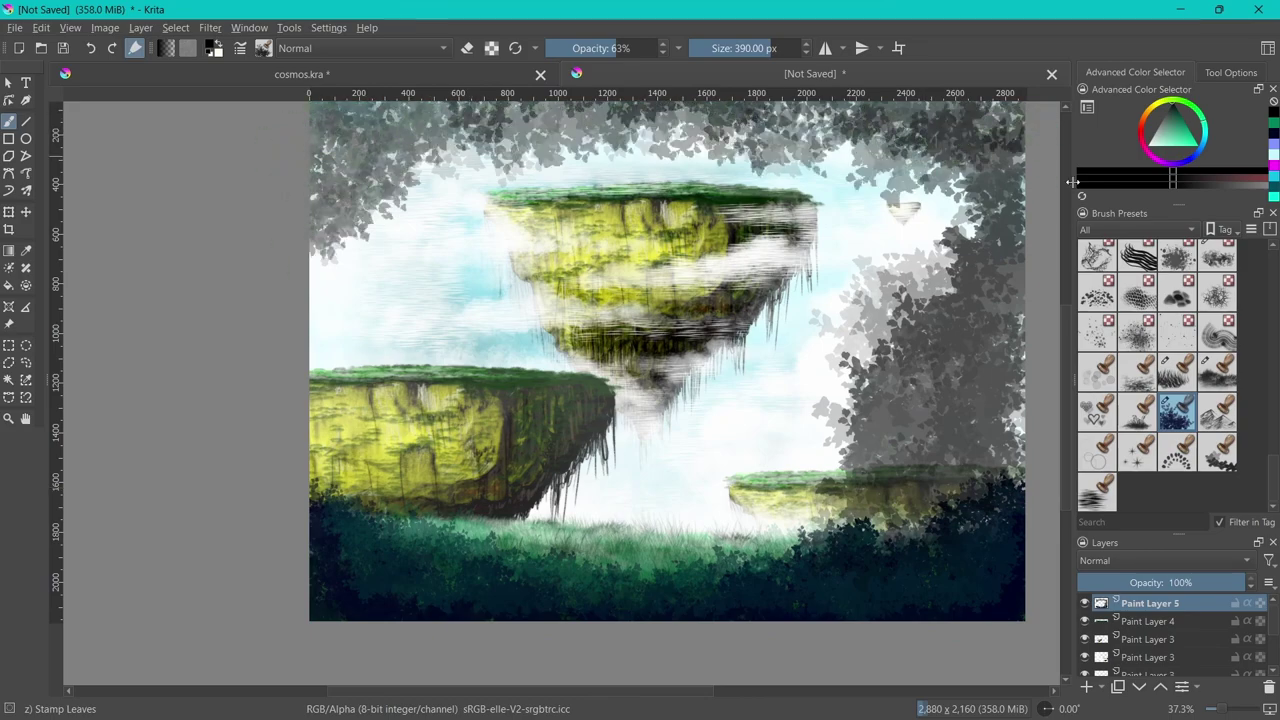
pyautogui.moveTo(335, 295)
pyautogui.mouseDown()
pyautogui.moveTo(340, 110)
pyautogui.moveTo(520, 100)
pyautogui.mouseUp()
pyautogui.moveTo(1000, 150)
pyautogui.mouseDown()
pyautogui.moveTo(1000, 220)
pyautogui.moveTo(905, 405)
pyautogui.moveTo(950, 510)
pyautogui.moveTo(1000, 150)
pyautogui.moveTo(330, 110)
pyautogui.mouseUp()
pyautogui.moveTo(330, 110); pyautogui.dragTo(620, 115)
# Extend dark foliage along the left edge and bottom corners, then nudge the foliage layer down
pyautogui.moveTo(850, 180); pyautogui.dragTo(890, 200)
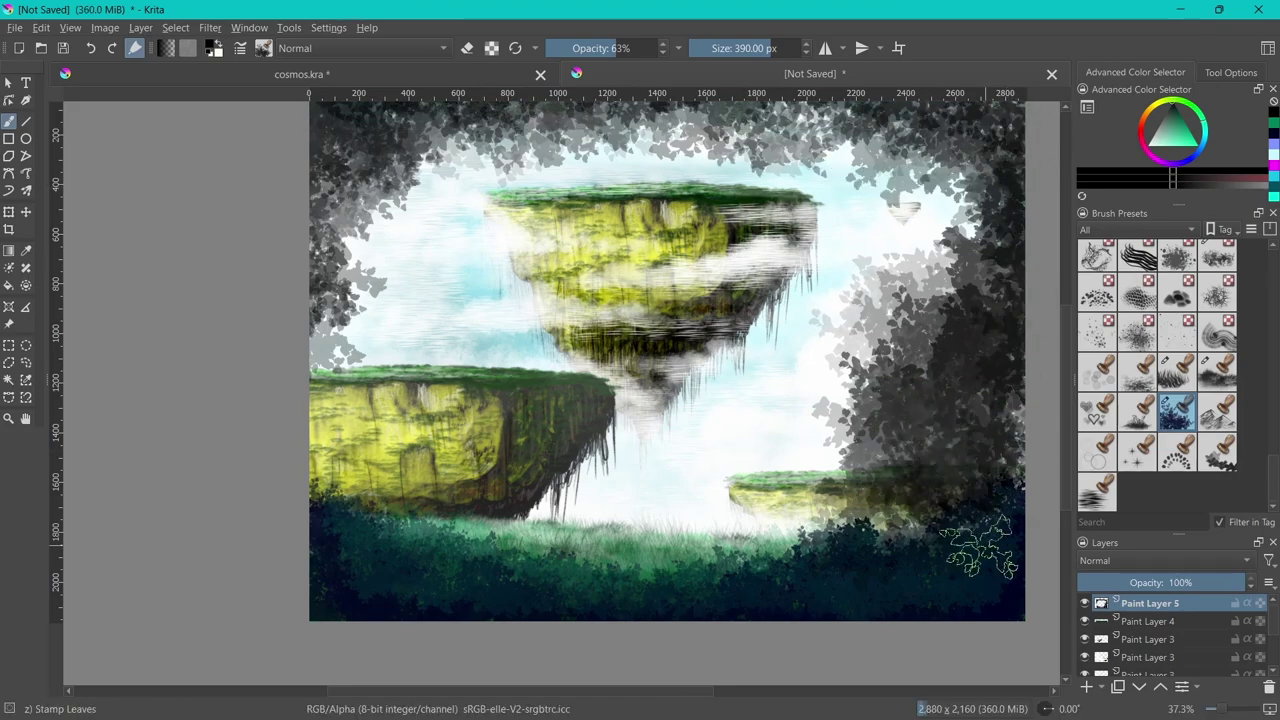
pyautogui.moveTo(325, 310); pyautogui.dragTo(262, 455)
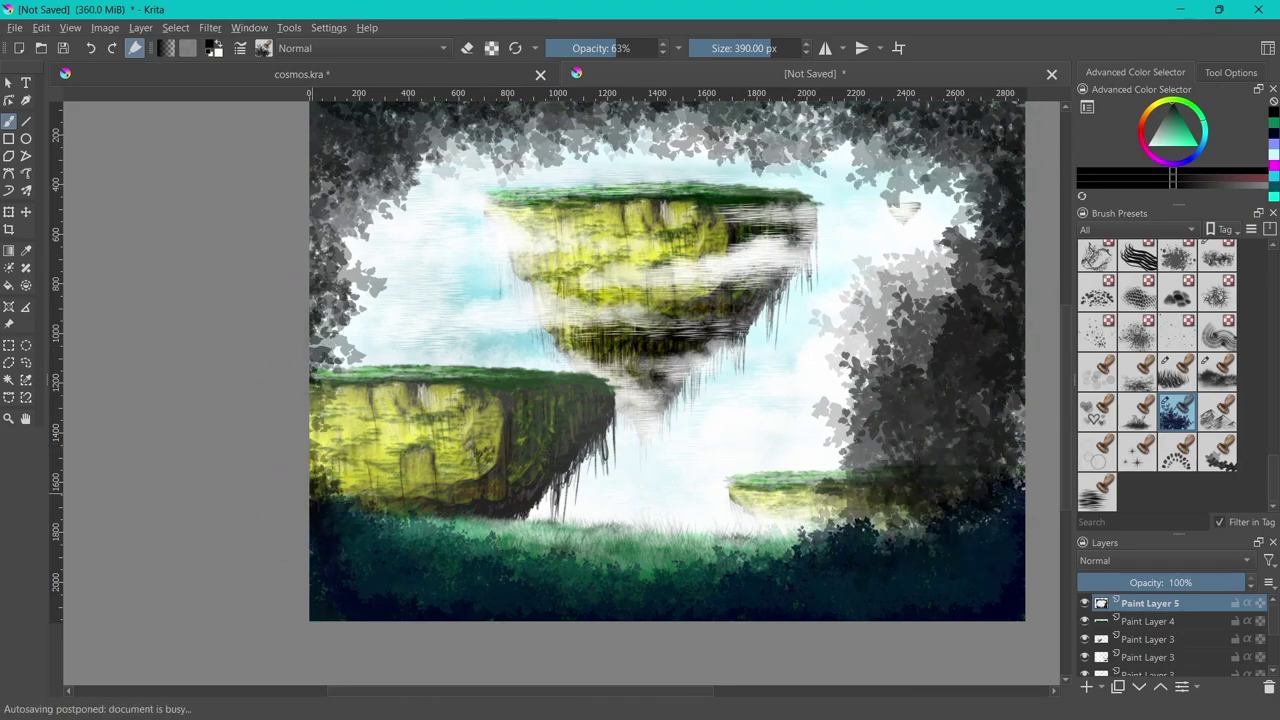
pyautogui.moveTo(345, 430); pyautogui.dragTo(560, 610)
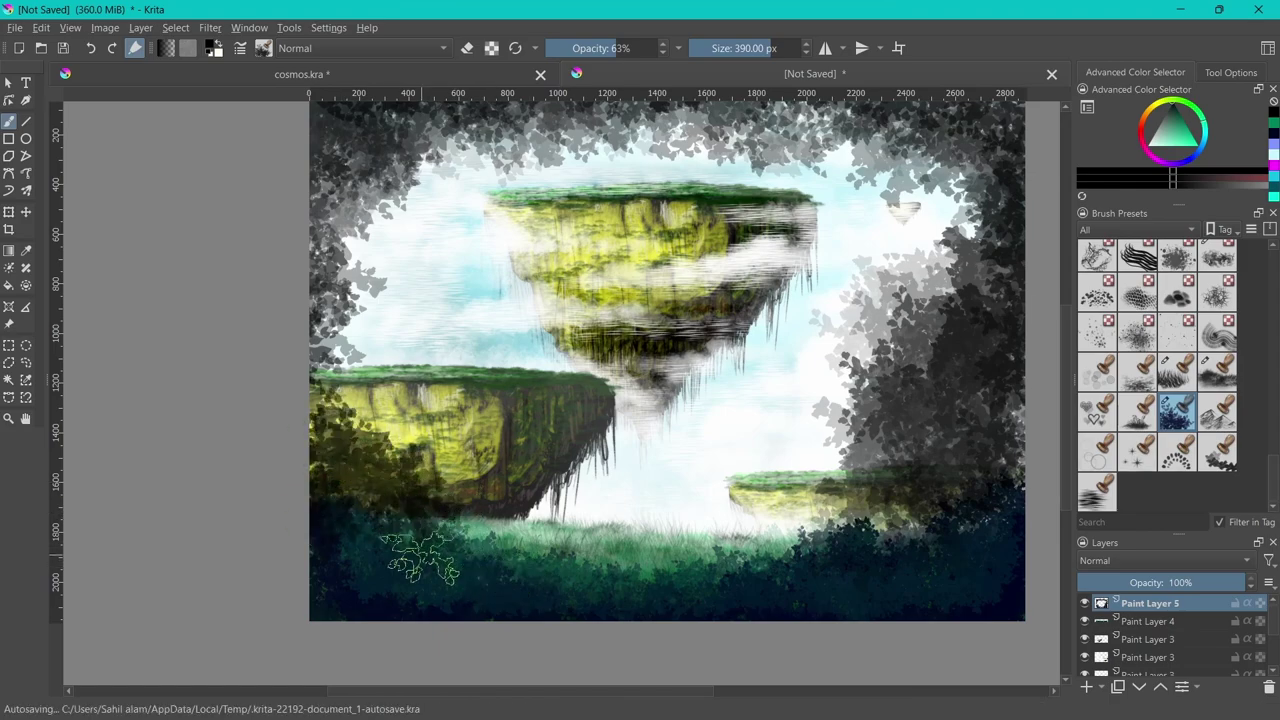
pyautogui.moveTo(927, 575)
pyautogui.mouseDown()
pyautogui.moveTo(857, 571)
pyautogui.moveTo(986, 586)
pyautogui.mouseUp()
pyautogui.moveTo(1012, 300); pyautogui.dragTo(870, 115)
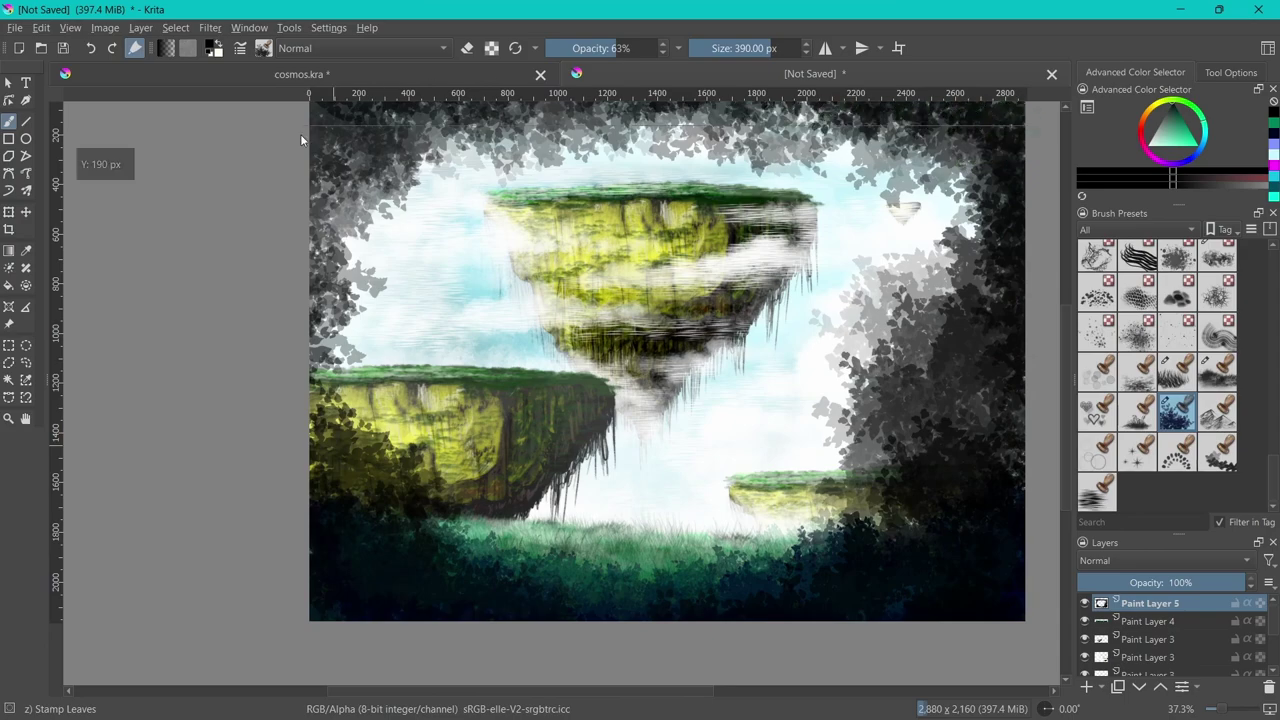
pyautogui.hotkey('ctrl', 'z')
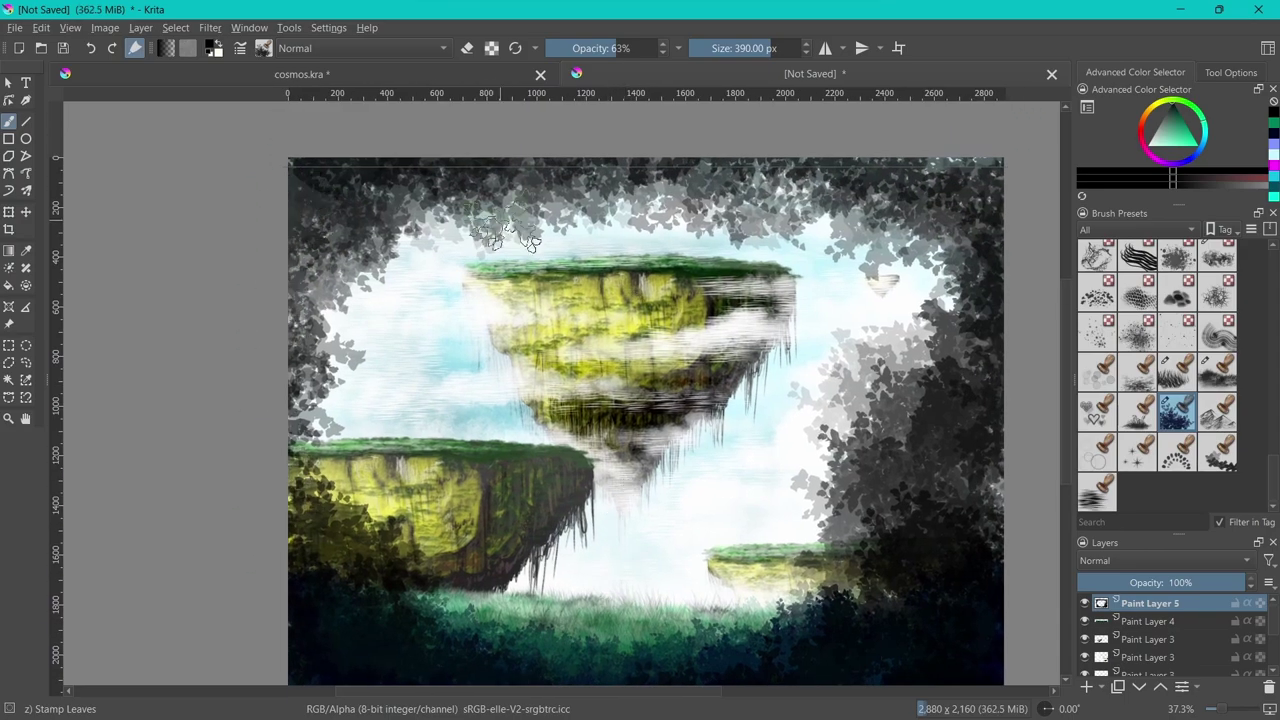
pyautogui.moveTo(408, 148); pyautogui.dragTo(413, 157)
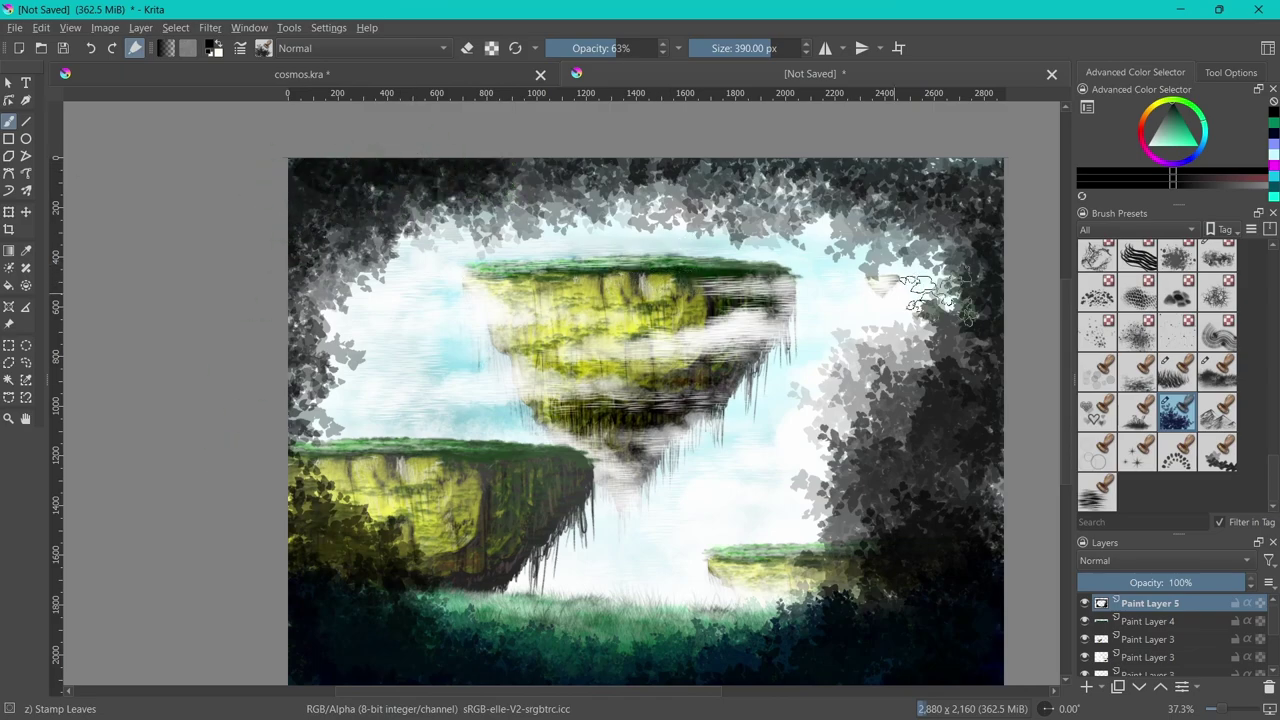
# Tint the top, right-side and foreground foliage green at 18% opacity
pyautogui.click(1130, 177)
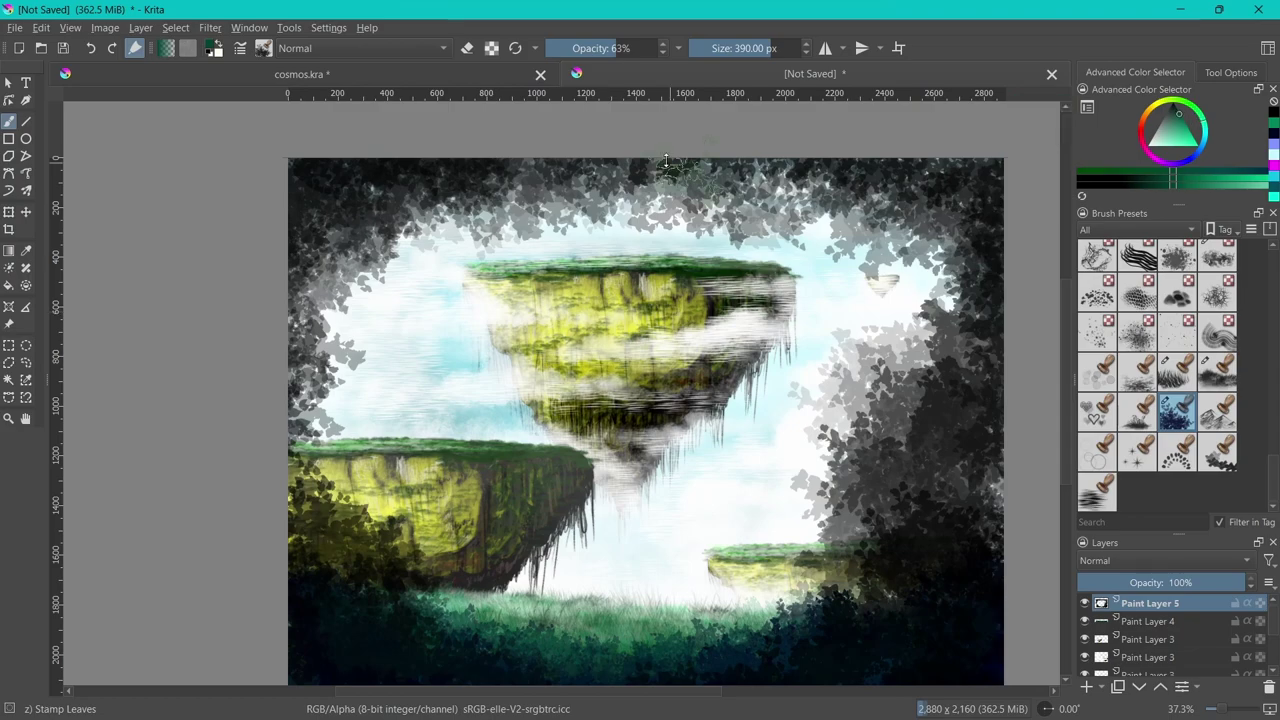
pyautogui.moveTo(890, 420)
pyautogui.mouseDown()
pyautogui.moveTo(945, 485)
pyautogui.moveTo(270, 490)
pyautogui.mouseUp()
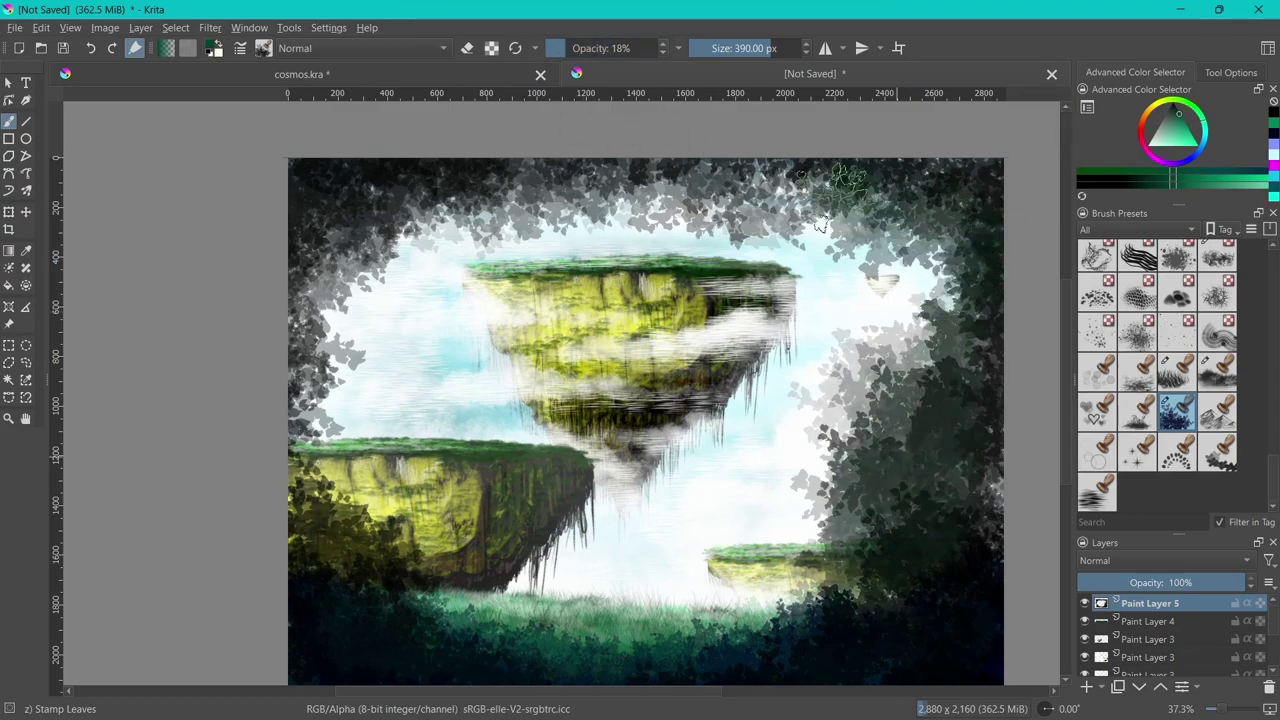
pyautogui.moveTo(335, 285)
pyautogui.mouseDown()
pyautogui.moveTo(945, 400)
pyautogui.moveTo(900, 610)
pyautogui.mouseUp()
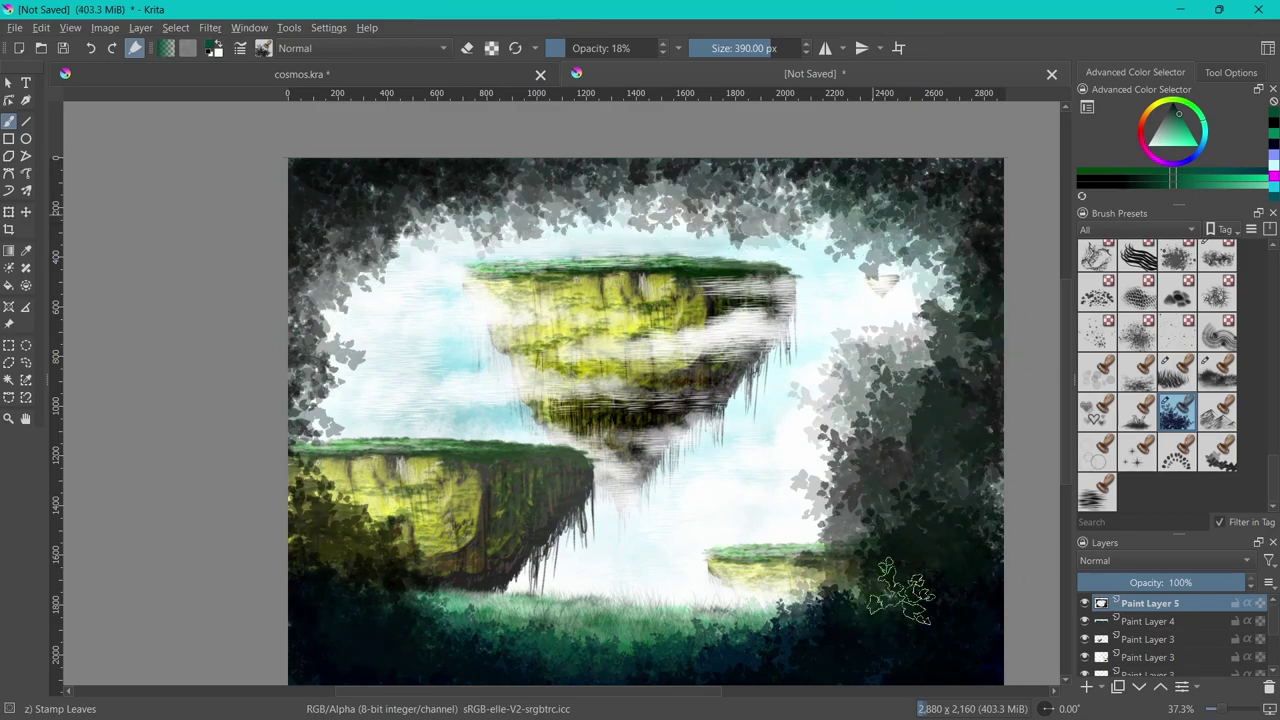
pyautogui.moveTo(900, 420); pyautogui.dragTo(980, 665)
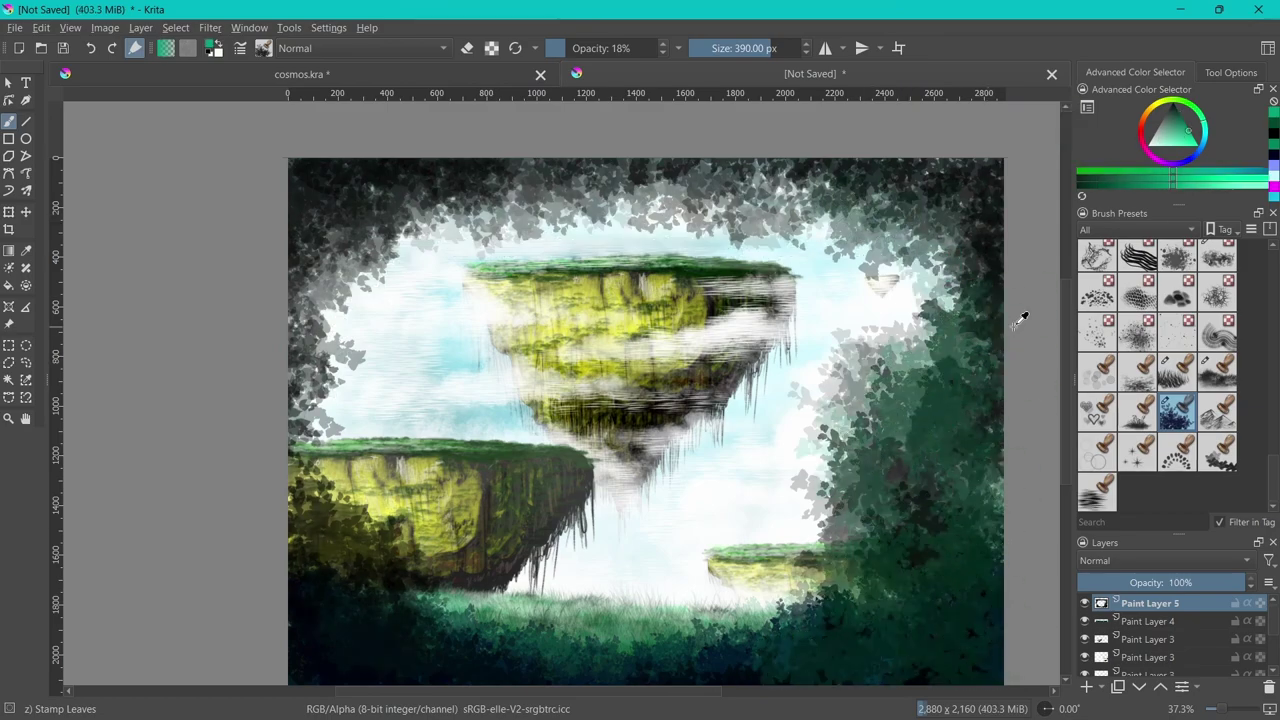
pyautogui.moveTo(975, 330); pyautogui.dragTo(860, 500)
pyautogui.moveTo(940, 400)
pyautogui.mouseDown()
pyautogui.moveTo(703, 230)
pyautogui.moveTo(340, 215)
pyautogui.moveTo(330, 410)
pyautogui.moveTo(400, 230)
pyautogui.moveTo(912, 198)
pyautogui.mouseUp()
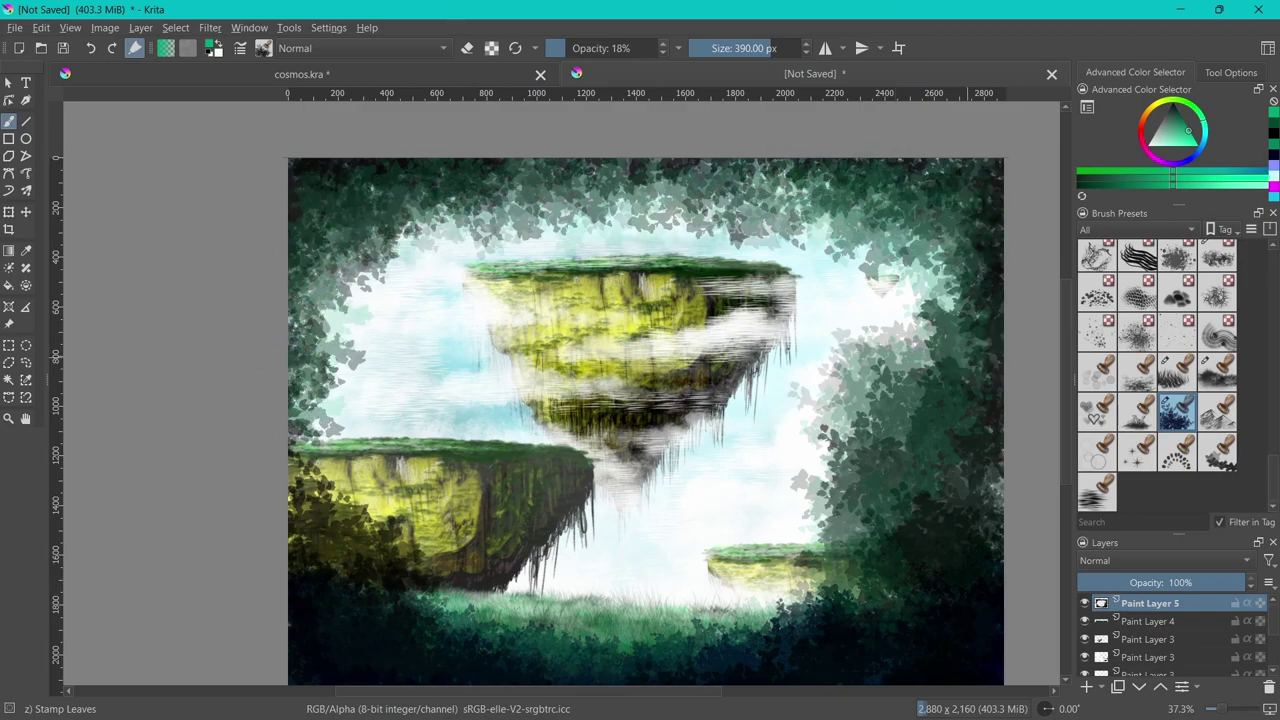
pyautogui.moveTo(310, 530)
pyautogui.mouseDown()
pyautogui.moveTo(330, 600)
pyautogui.moveTo(428, 670)
pyautogui.moveTo(628, 662)
pyautogui.moveTo(910, 680)
pyautogui.mouseUp()
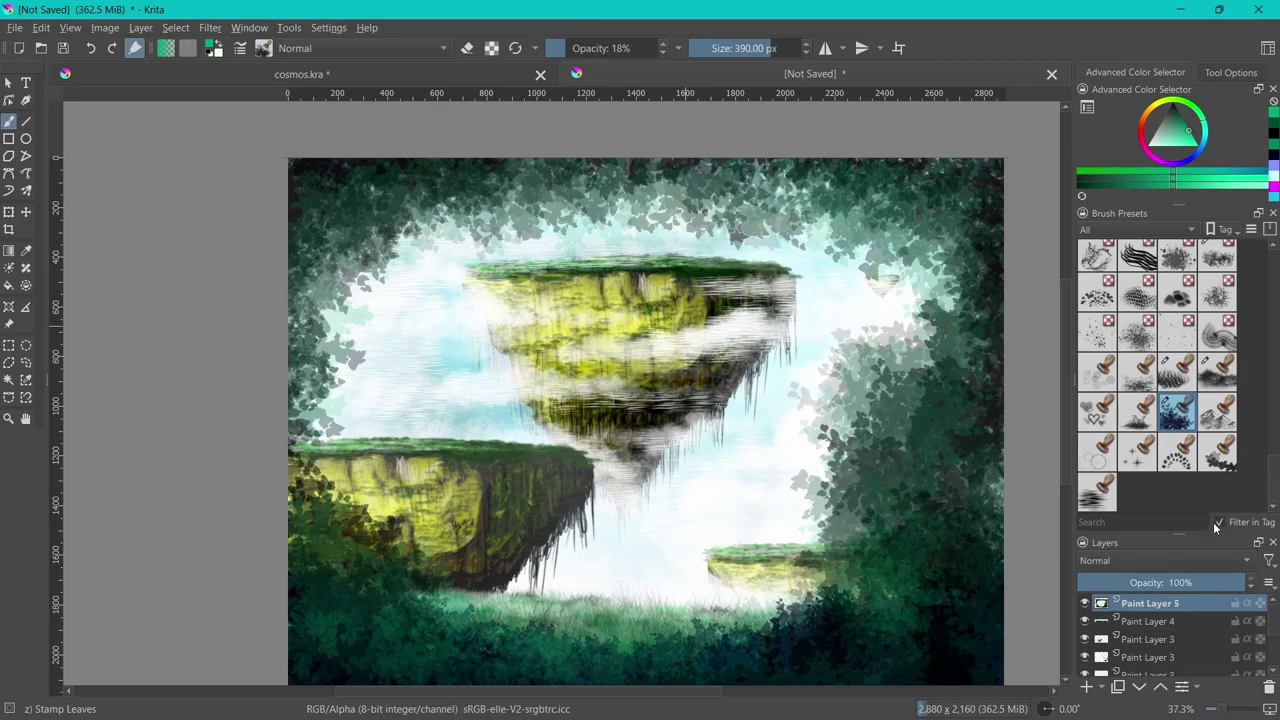
pyautogui.click(140, 27)
# Add Paint Layer 6 below Paint Layer 5 and rectangle-select a thin vertical strip down the middle
pyautogui.click(185, 120)
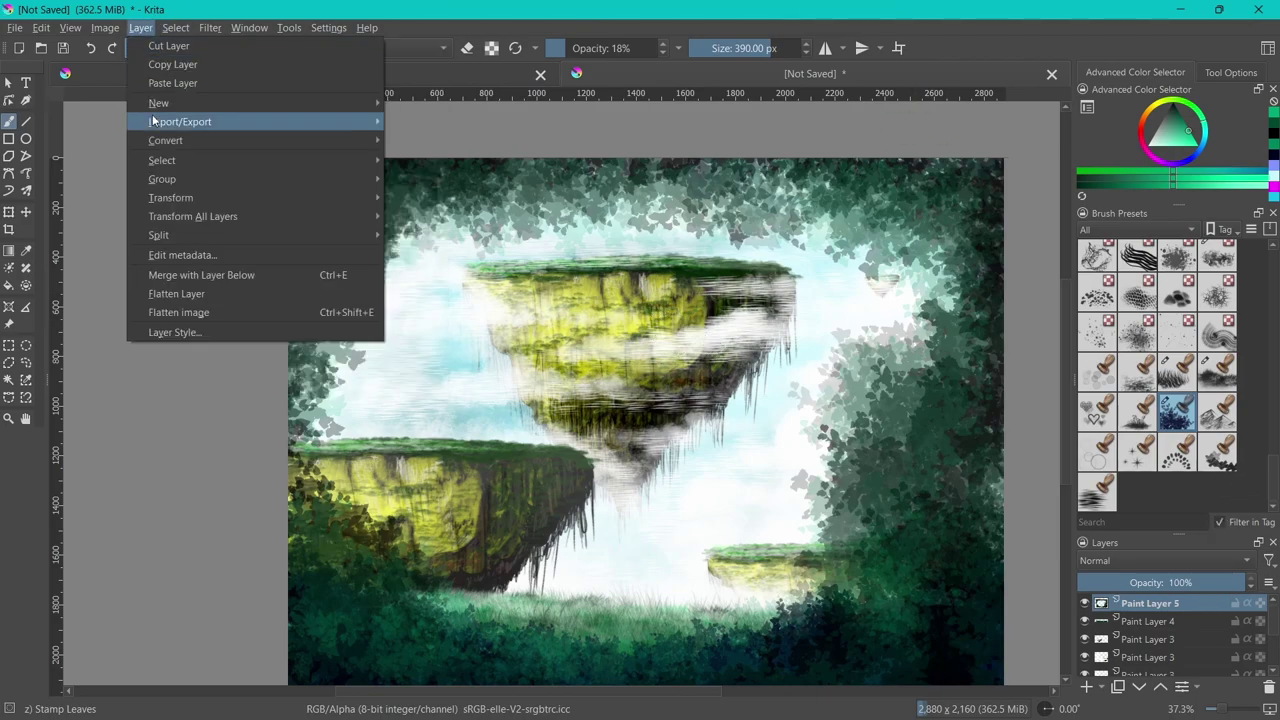
pyautogui.click(440, 120)
pyautogui.moveTo(1120, 603); pyautogui.dragTo(1148, 630)
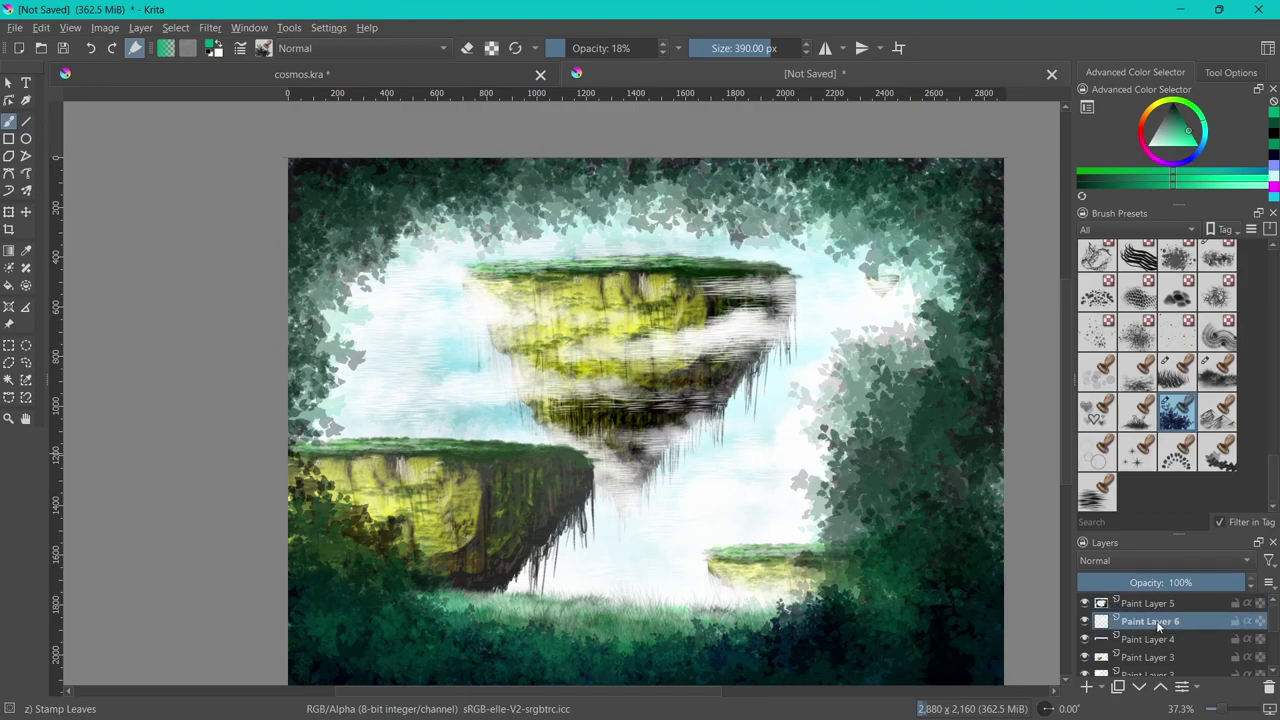
pyautogui.click(8, 345)
pyautogui.moveTo(610, 130); pyautogui.dragTo(648, 688)
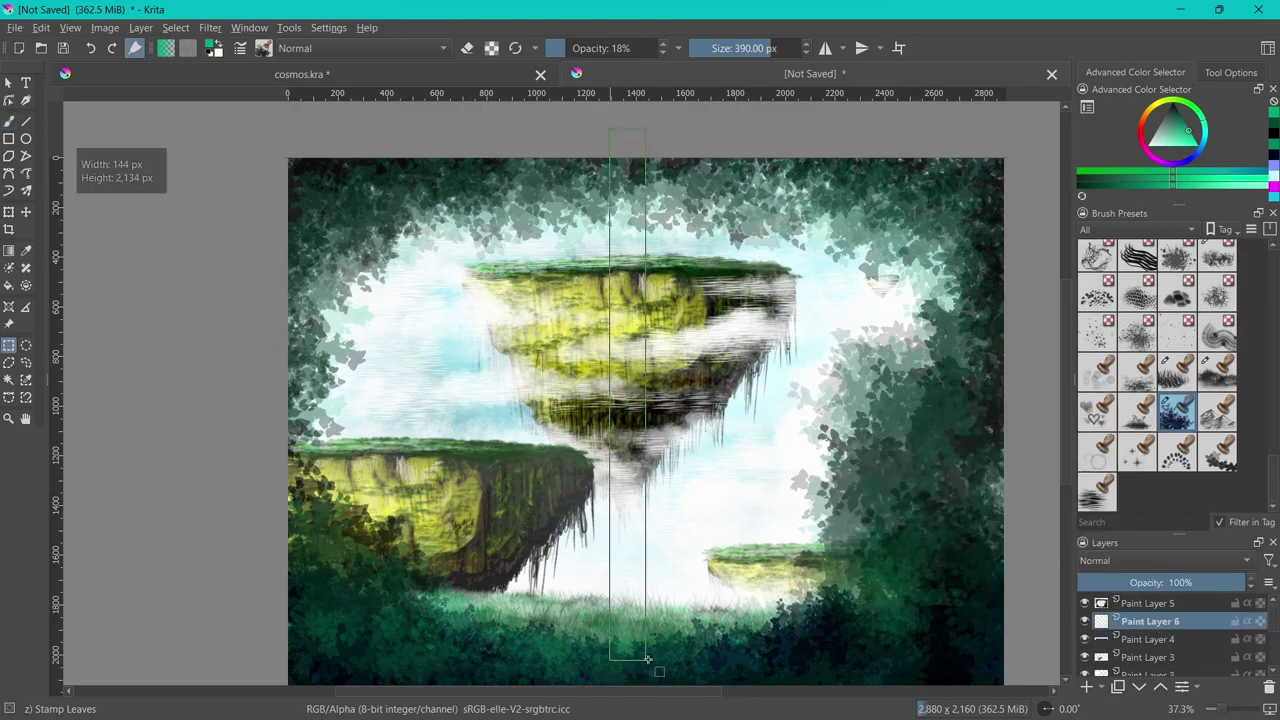
pyautogui.moveTo(649, 688); pyautogui.dragTo(652, 690)
pyautogui.scroll(-1, 690, 591)
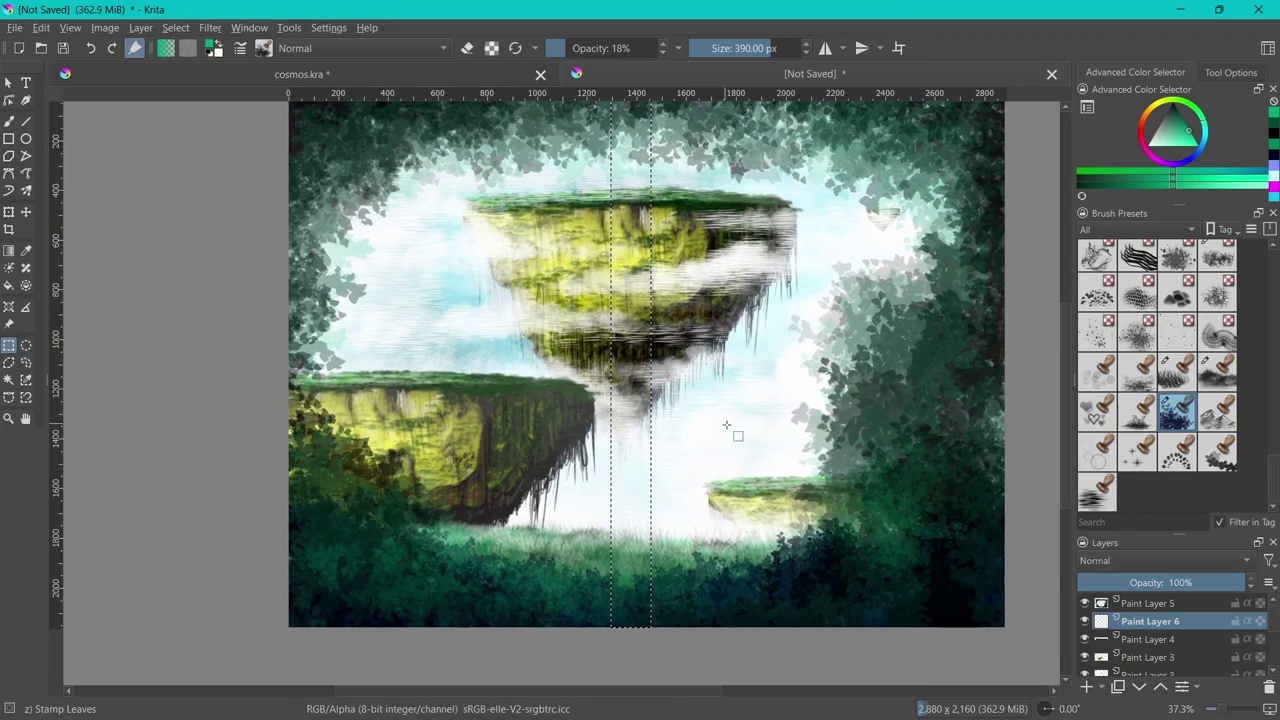
pyautogui.moveTo(730, 430); pyautogui.dragTo(612, 282)
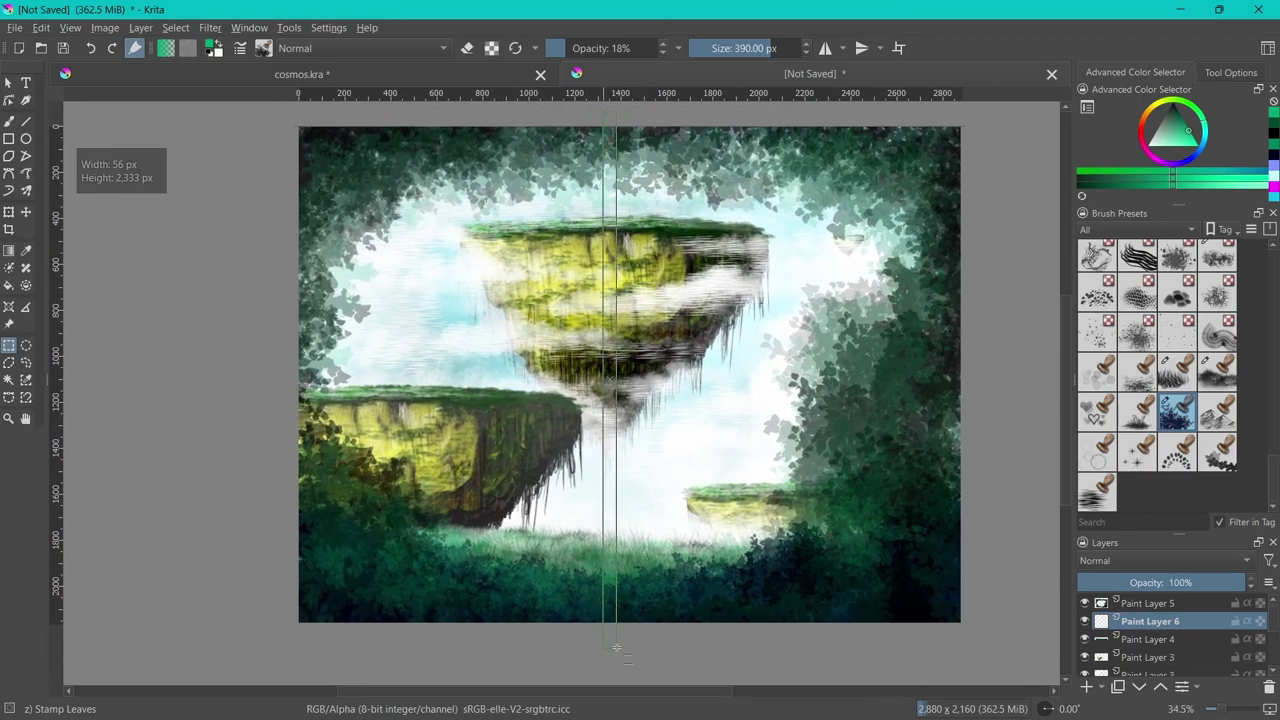
pyautogui.press('m')
pyautogui.press('m')
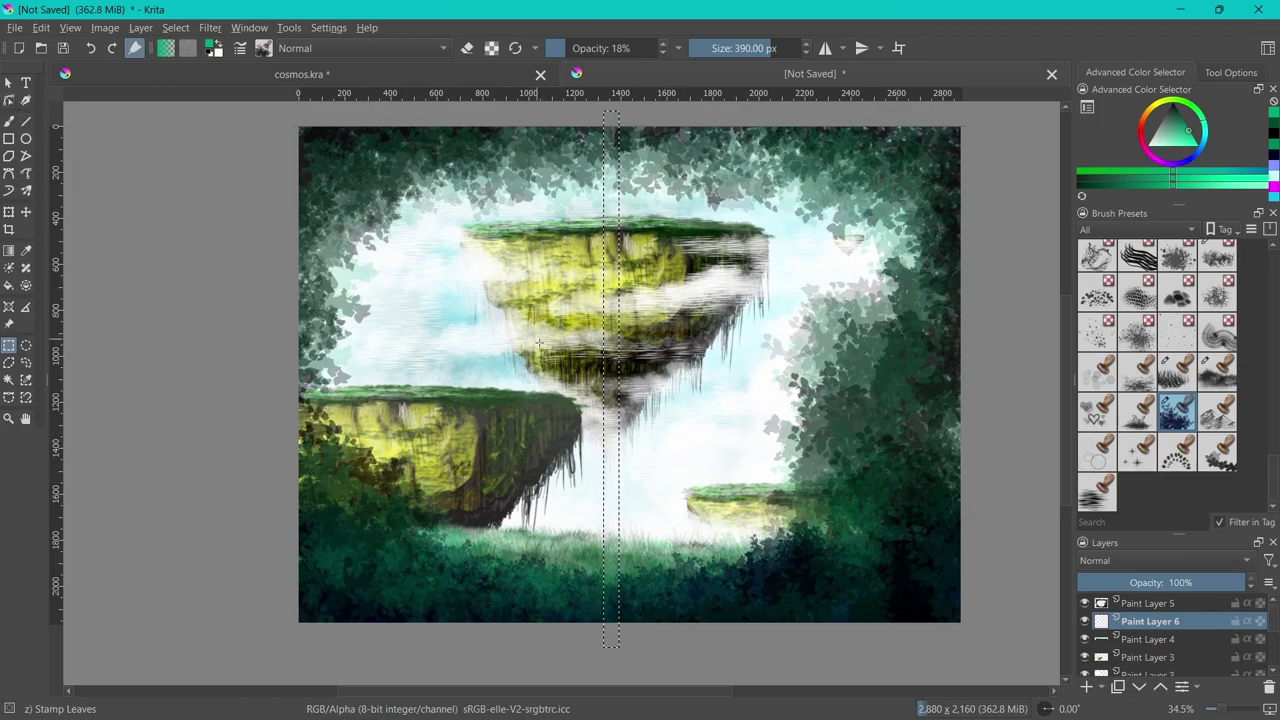
# Fill the strip black with the Airbrush Soft preset, then undo that fill
pyautogui.moveTo(1180, 178); pyautogui.dragTo(1255, 182)
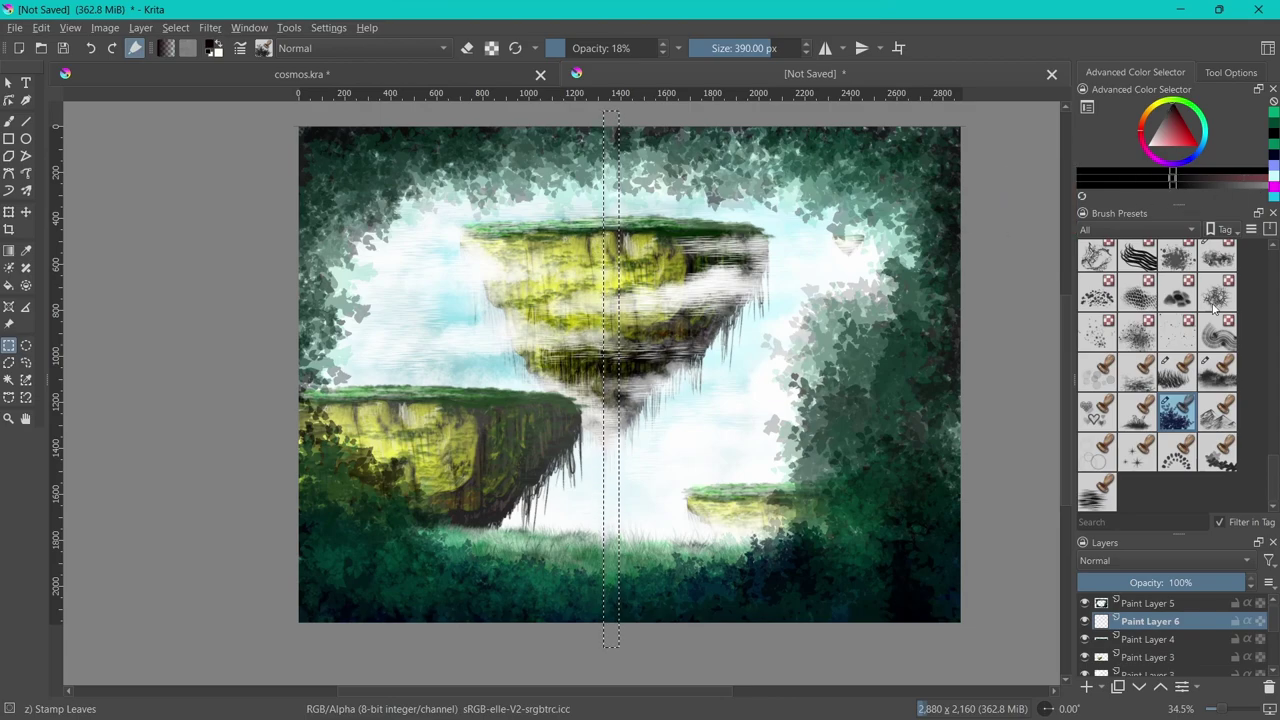
pyautogui.scroll(5, 1219, 285)
pyautogui.click(1218, 262)
pyautogui.press('b')
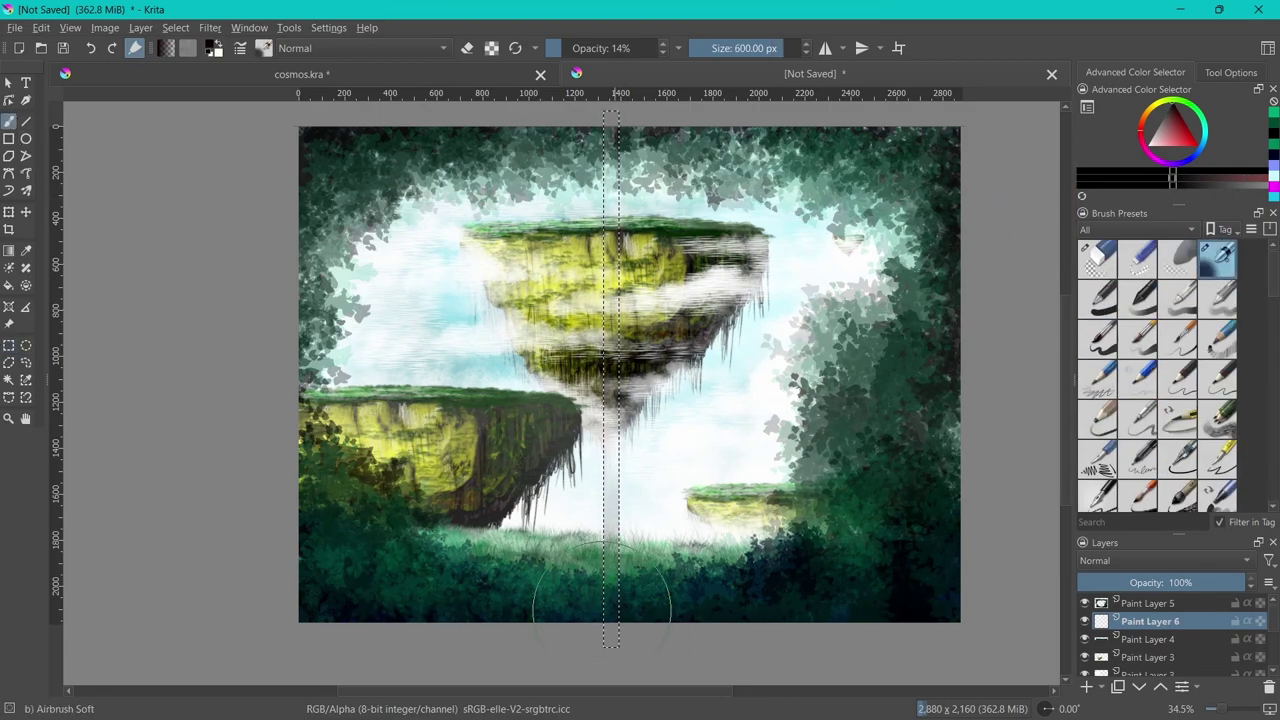
pyautogui.moveTo(612, 125); pyautogui.dragTo(612, 560)
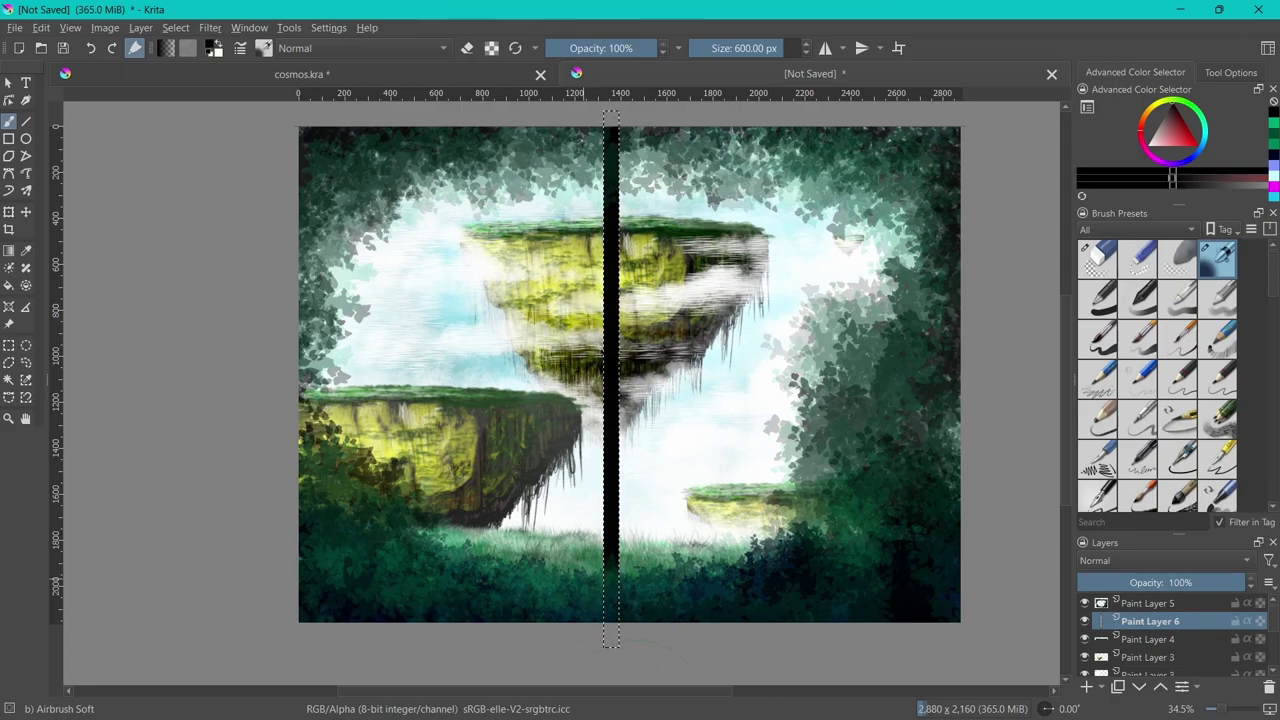
pyautogui.click(26, 362)
pyautogui.hotkey('ctrl', 'shift', 'a')
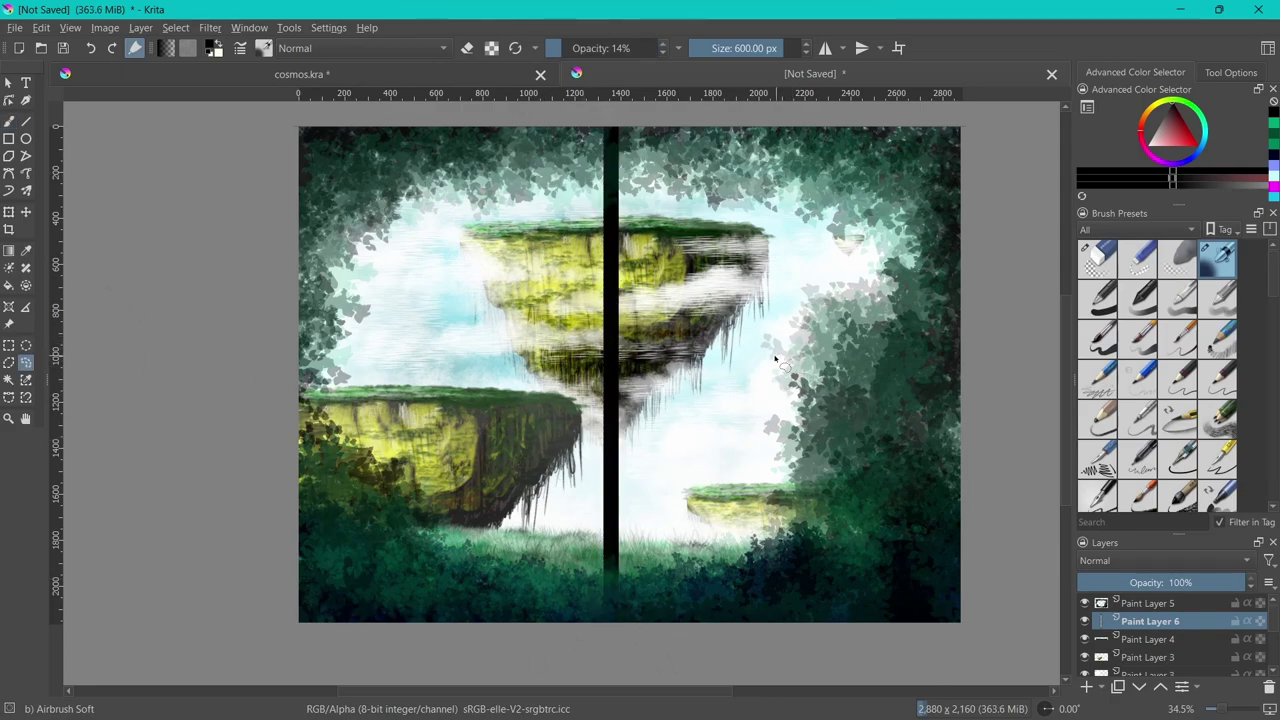
pyautogui.hotkey('ctrl', 'z')
pyautogui.hotkey('ctrl', 'z')
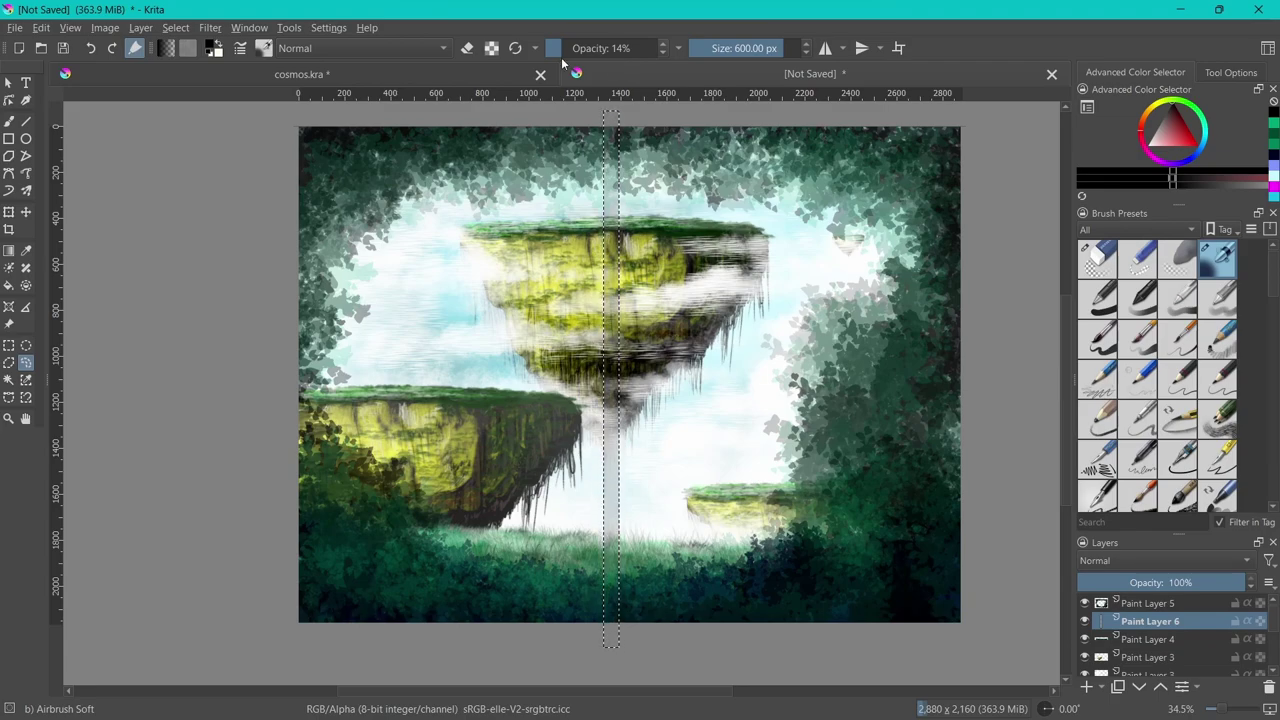
# Repaint the solid black vertical bar inside the strip and deselect it
pyautogui.press('b')
pyautogui.moveTo(562, 48); pyautogui.dragTo(670, 48)
pyautogui.moveTo(611, 130)
pyautogui.mouseDown()
pyautogui.moveTo(575, 525)
pyautogui.moveTo(559, 401)
pyautogui.mouseUp()
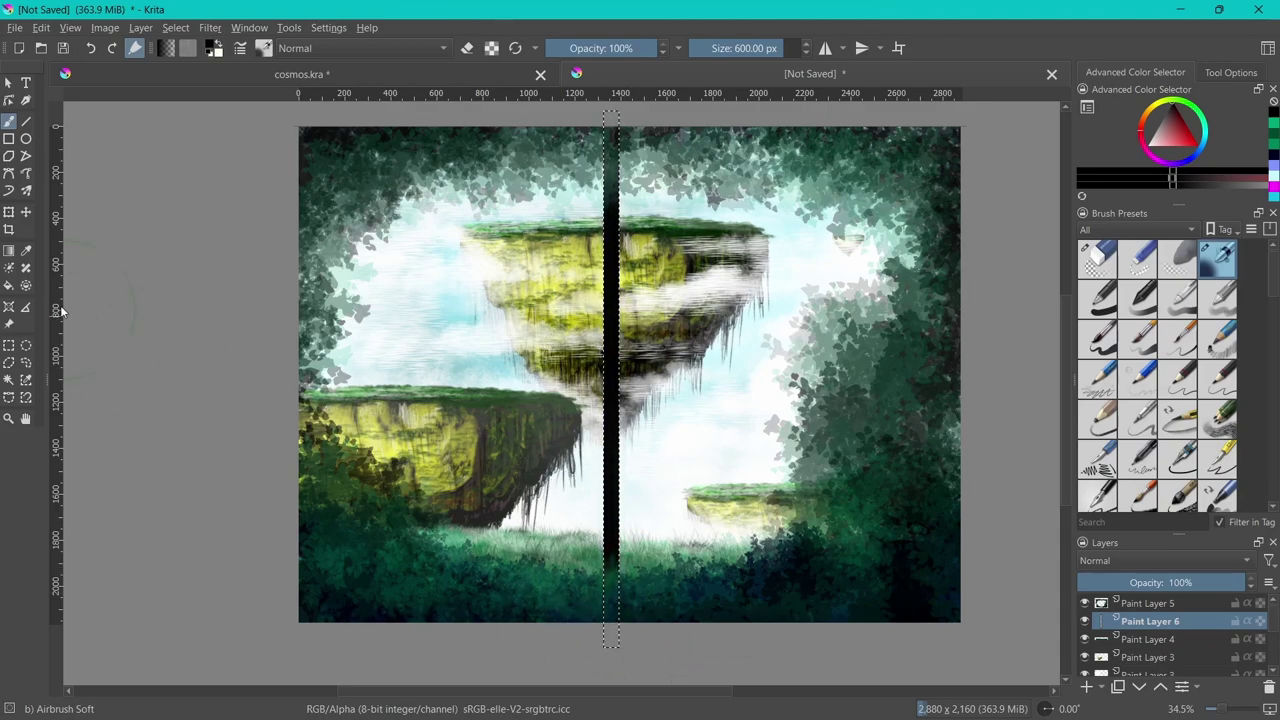
pyautogui.click(26, 362)
pyautogui.click(460, 475)
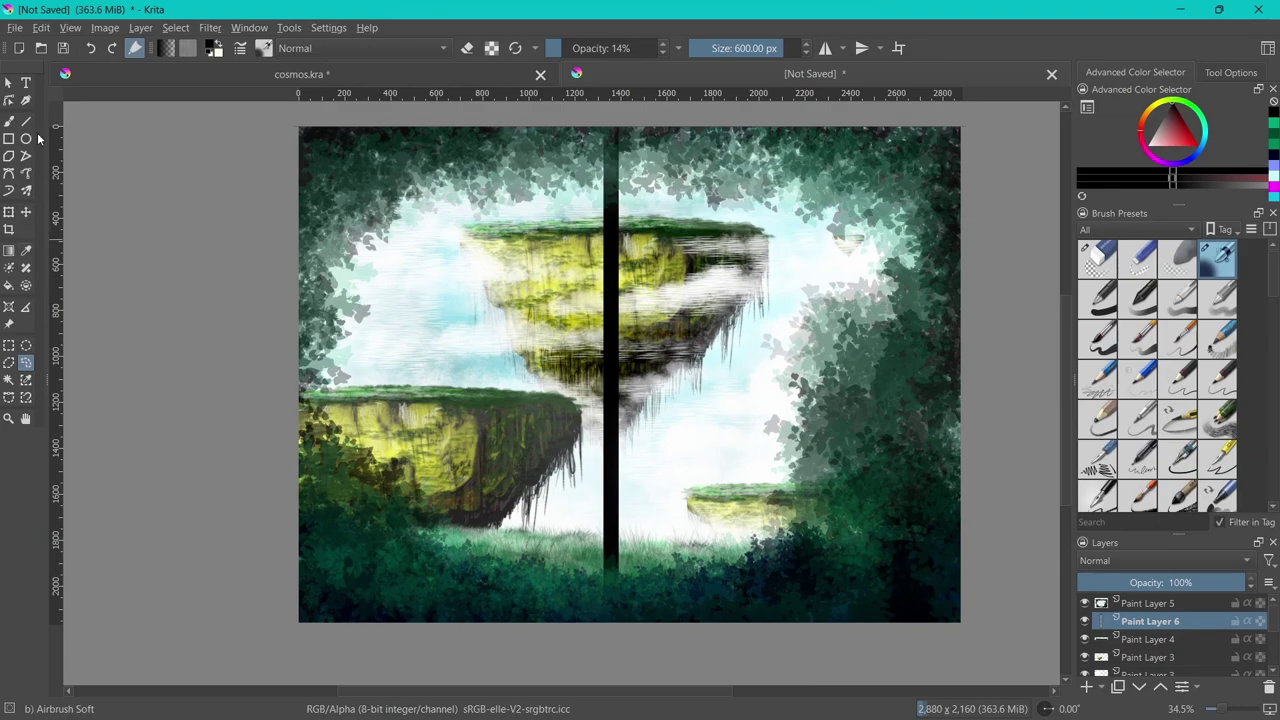
pyautogui.click(8, 345)
# Paint a black horizontal bar across the picture inside a thin rectangular strip selection
pyautogui.moveTo(211, 360); pyautogui.dragTo(1010, 374)
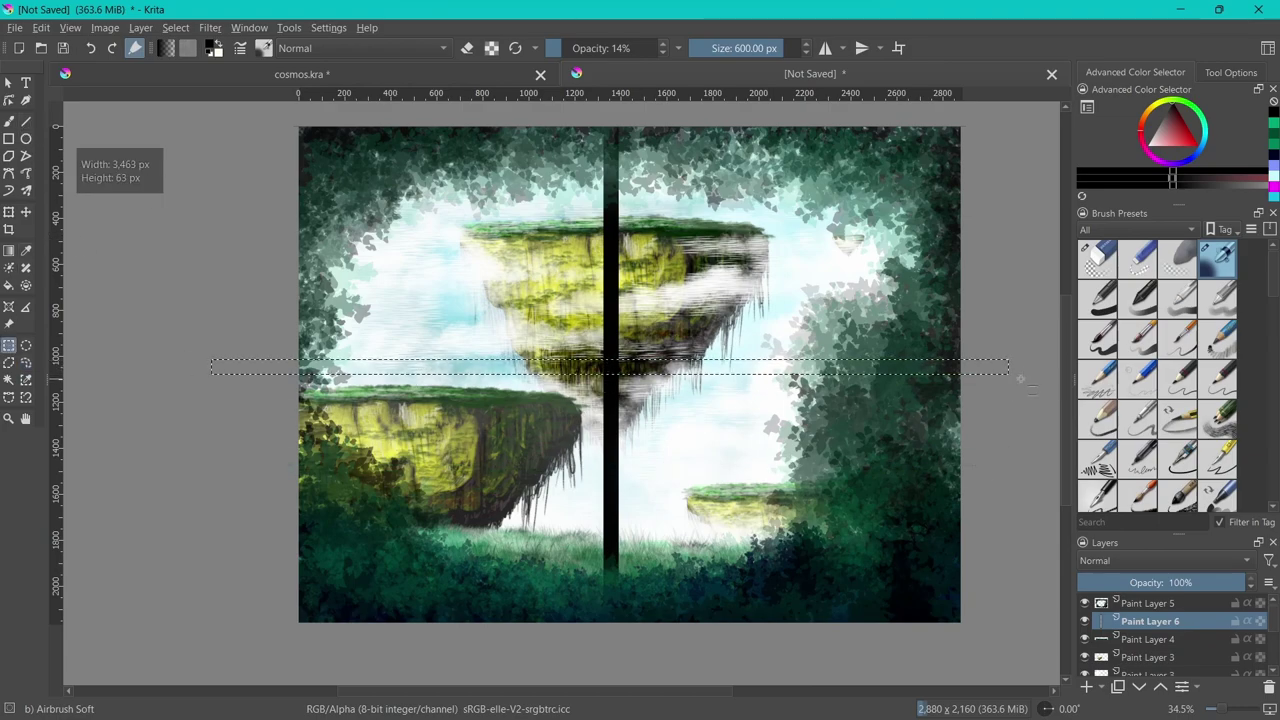
pyautogui.press('b')
pyautogui.moveTo(720, 368)
pyautogui.mouseDown()
pyautogui.moveTo(444, 372)
pyautogui.moveTo(743, 386)
pyautogui.moveTo(325, 355)
pyautogui.moveTo(728, 386)
pyautogui.moveTo(857, 357)
pyautogui.mouseUp()
pyautogui.click(26, 362)
pyautogui.click(178, 347)
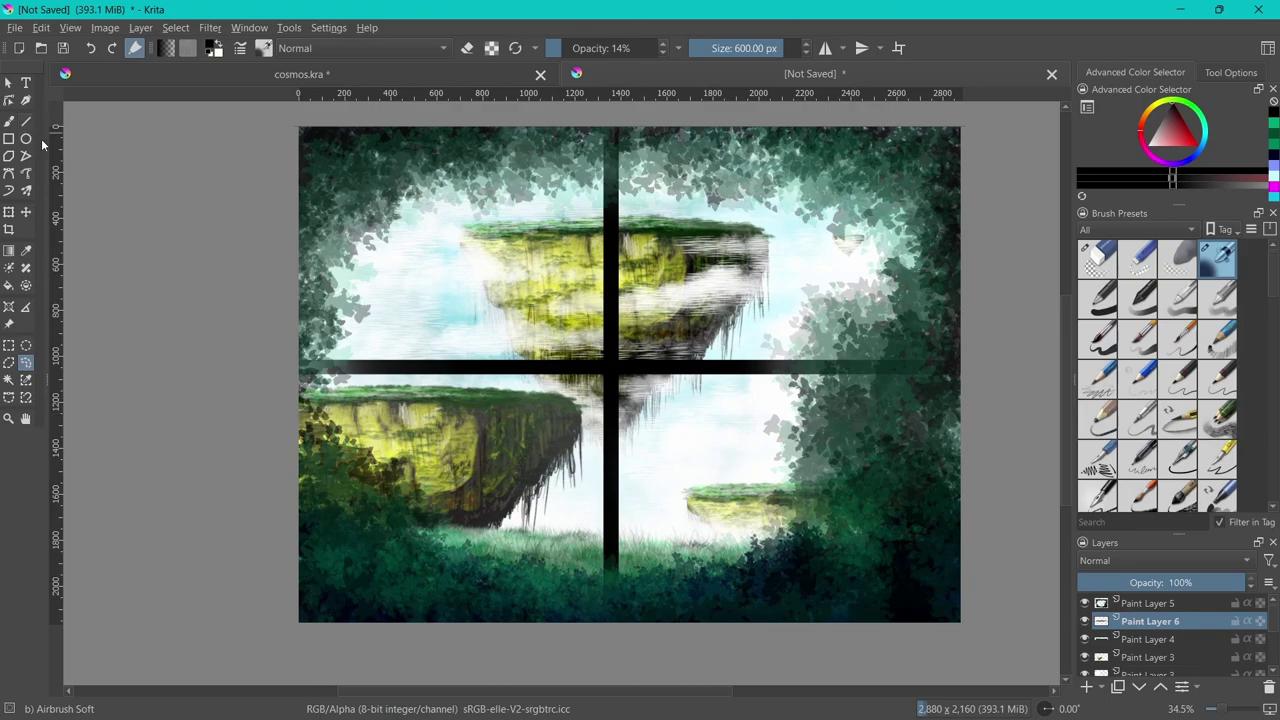
# Select the black window cross with the Contiguous Selection tool and press Delete
pyautogui.click(9, 380)
pyautogui.click(612, 264)
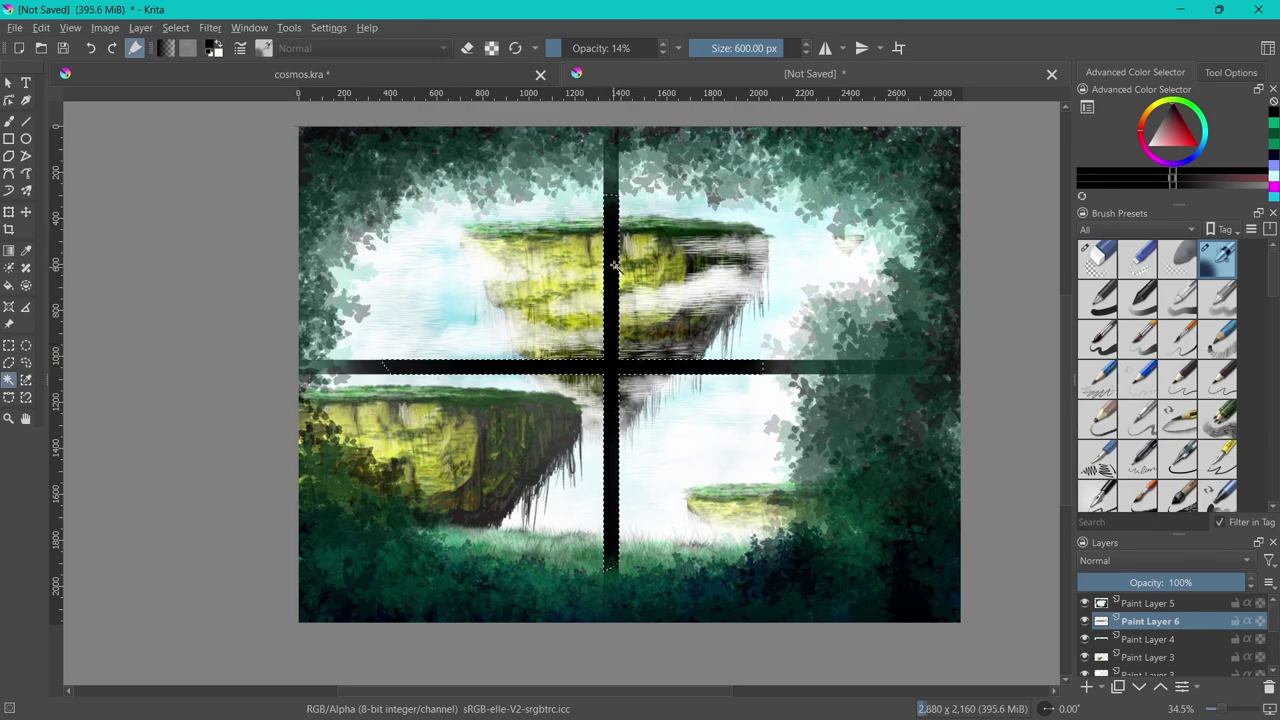
pyautogui.press('Delete')
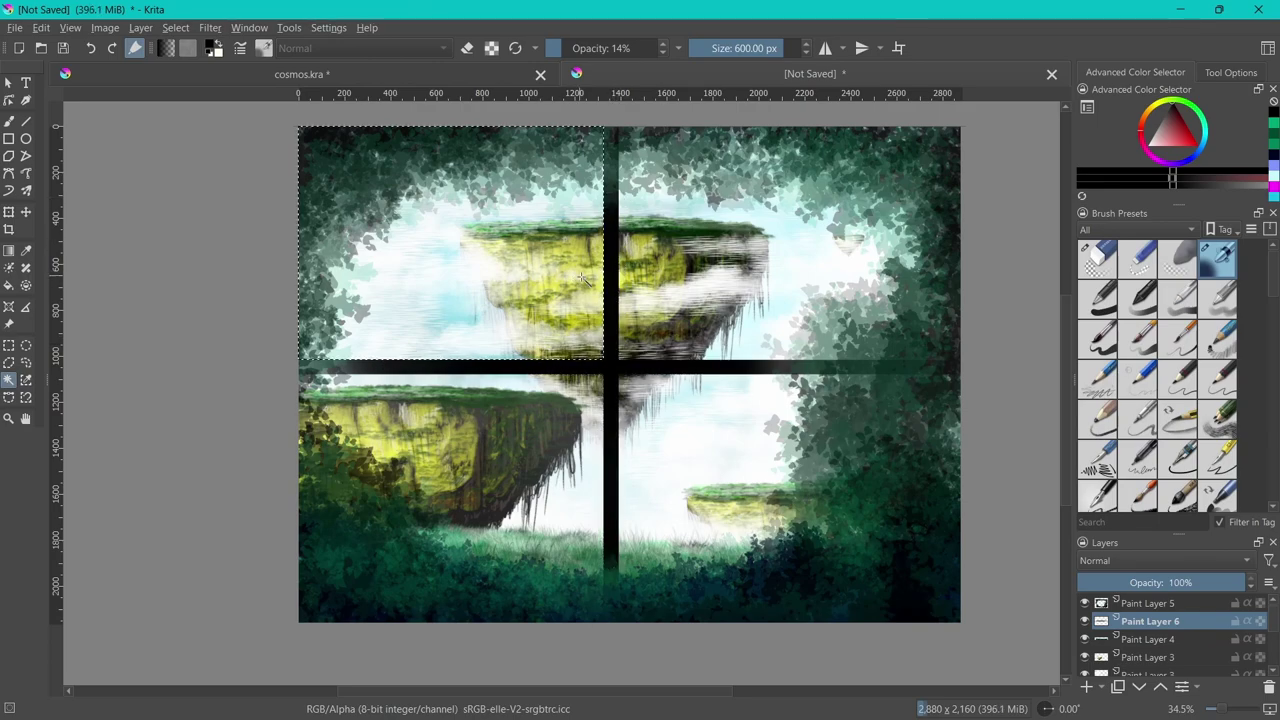
# Select the top-left pane and hatch faint diagonal white glints with the Pencil 1 Sketch preset
pyautogui.click(605, 250)
pyautogui.scroll(-5, 1274, 366)
pyautogui.click(1097, 491)
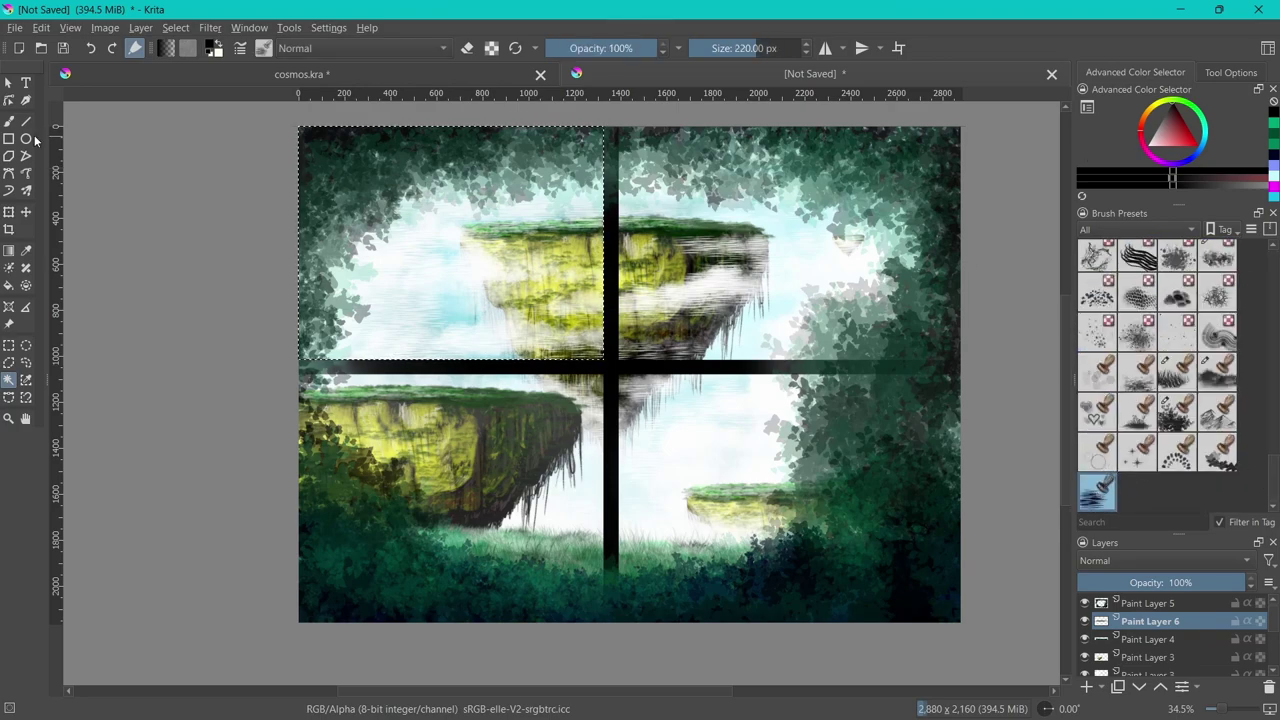
pyautogui.click(9, 120)
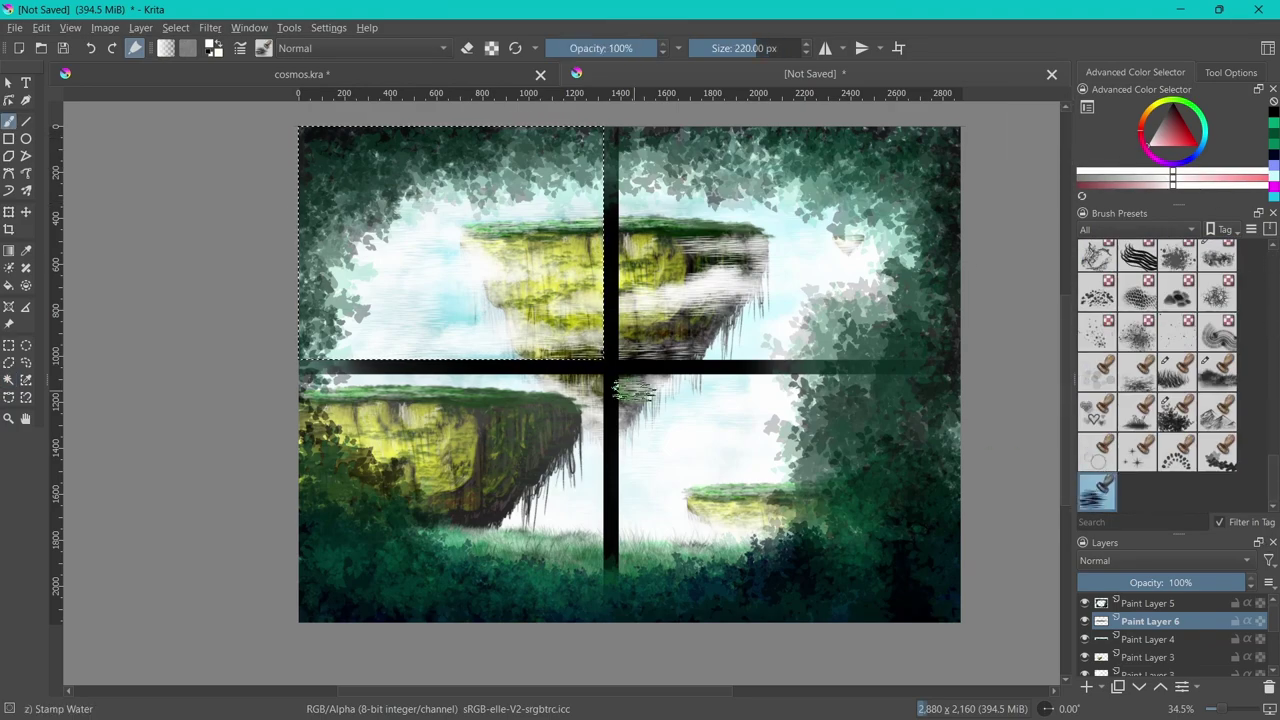
pyautogui.moveTo(500, 310); pyautogui.dragTo(860, 290)
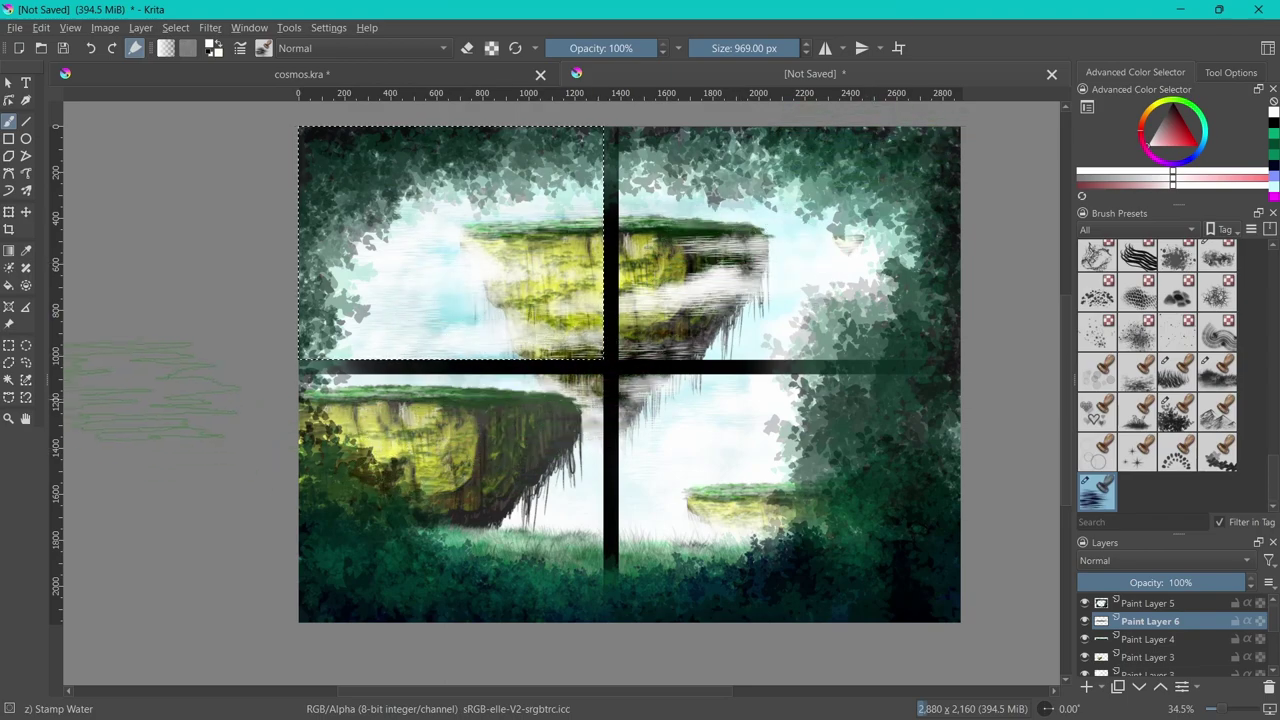
pyautogui.press('/')
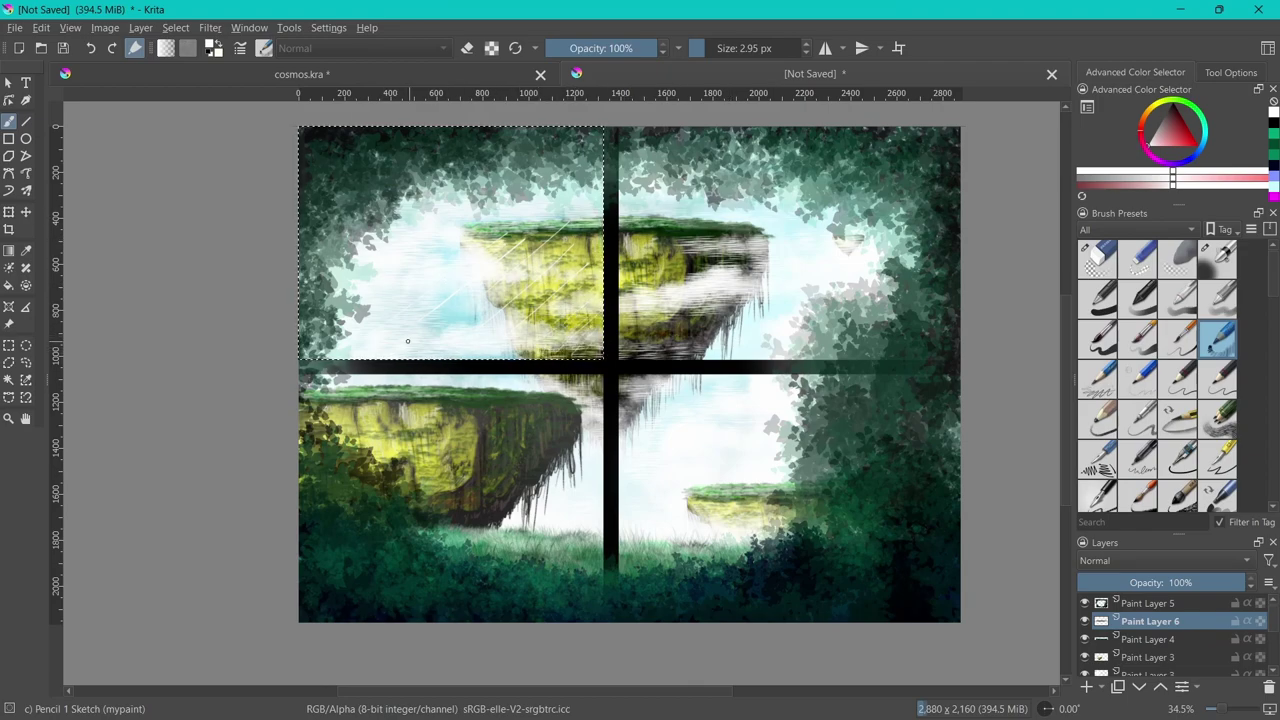
pyautogui.moveTo(368, 277); pyautogui.dragTo(446, 224)
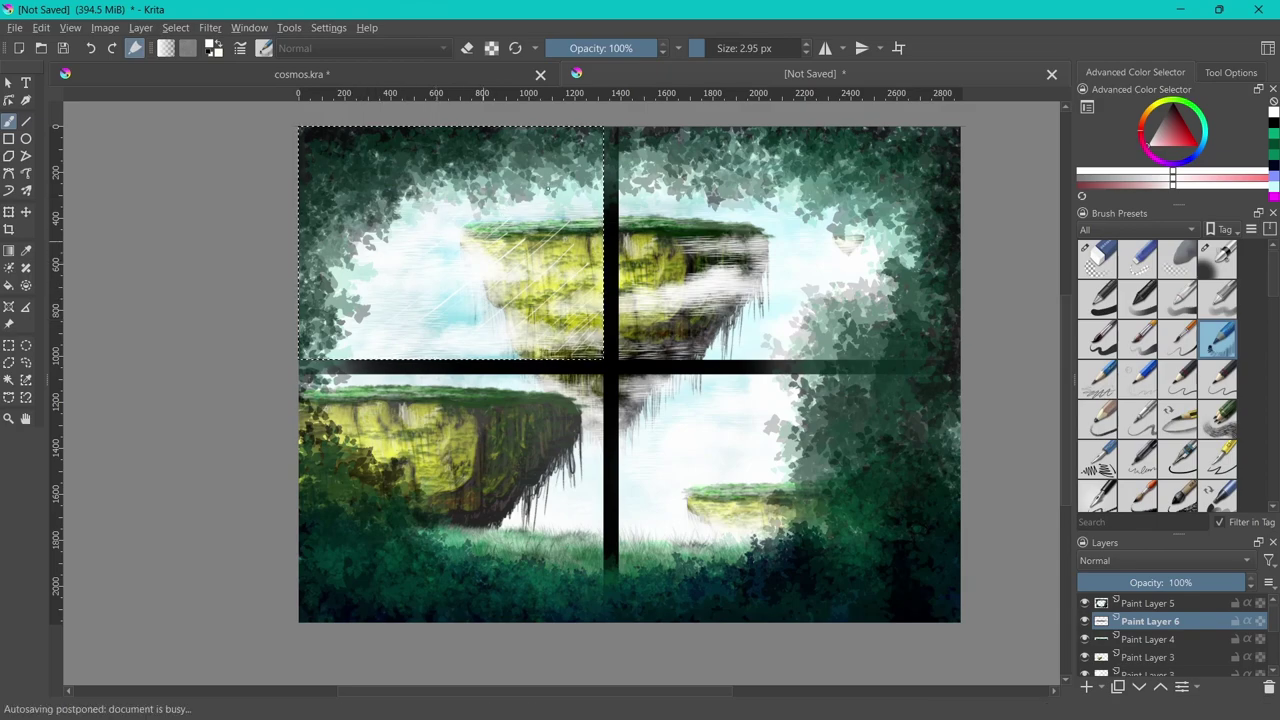
pyautogui.moveTo(426, 309); pyautogui.dragTo(483, 283)
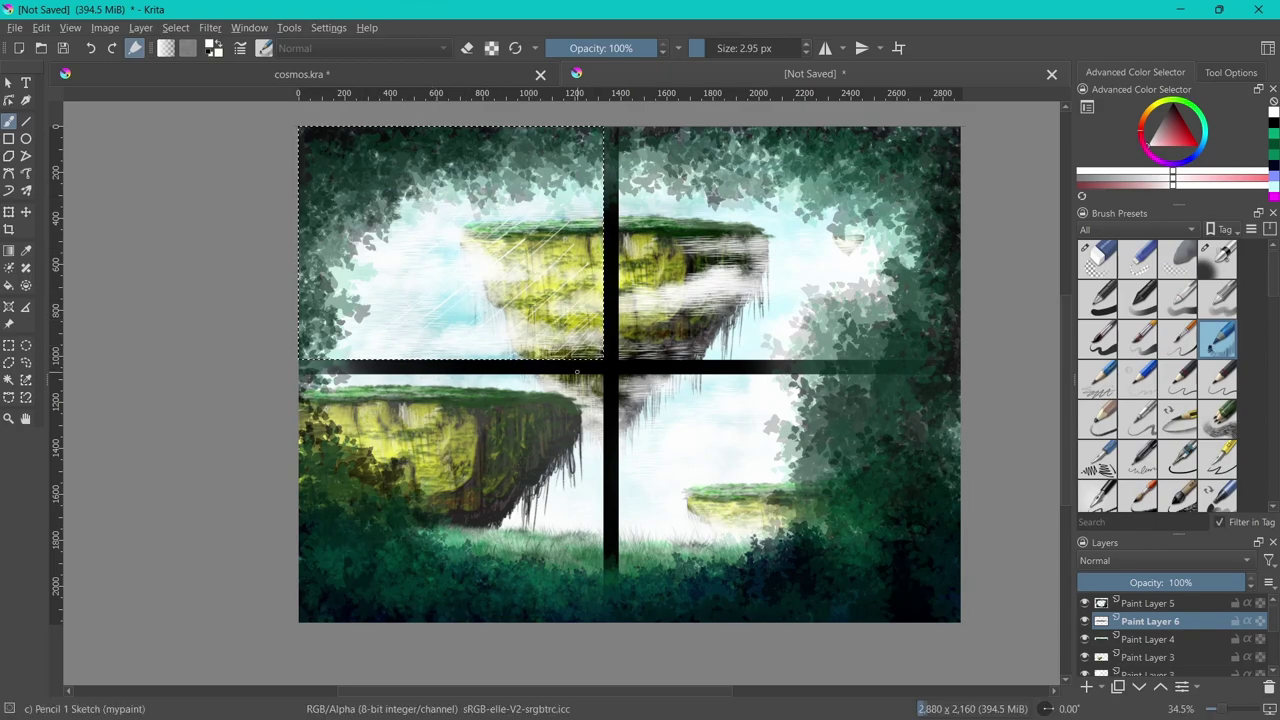
# Magic-wand select the top-right pane and hatch diagonal white glints over its island
pyautogui.click(8, 380)
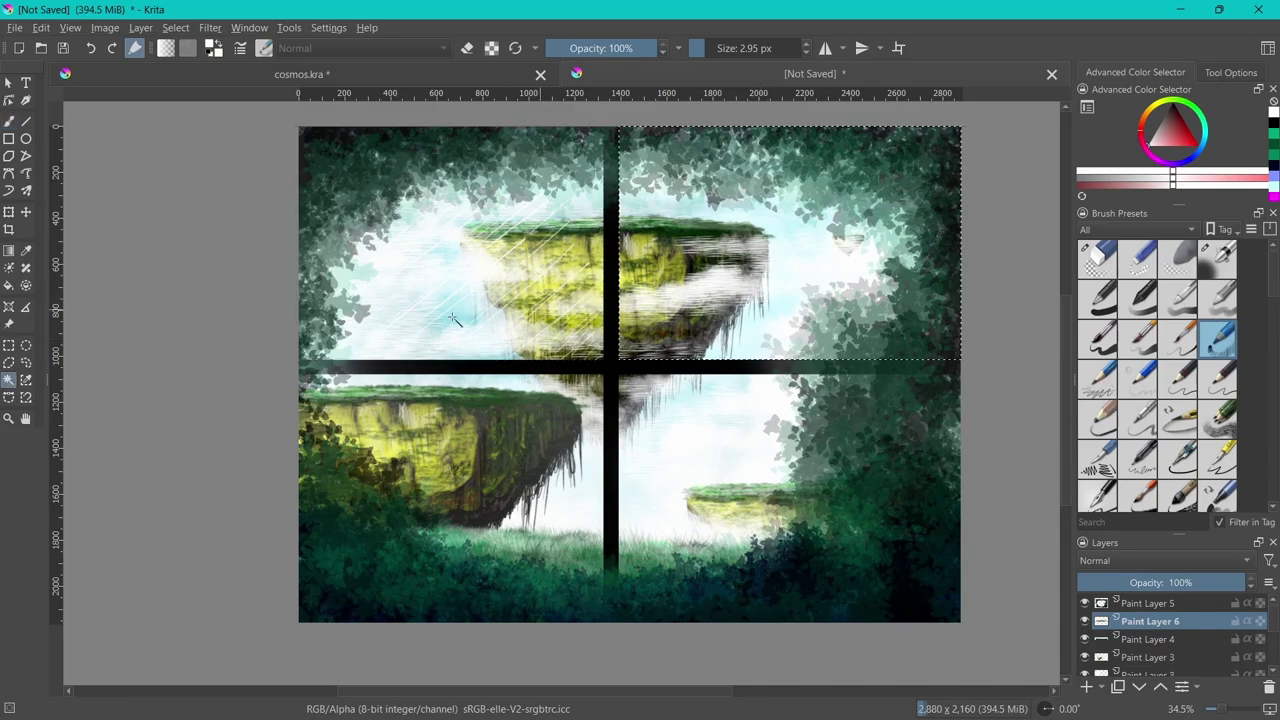
pyautogui.click(679, 205)
pyautogui.press('b')
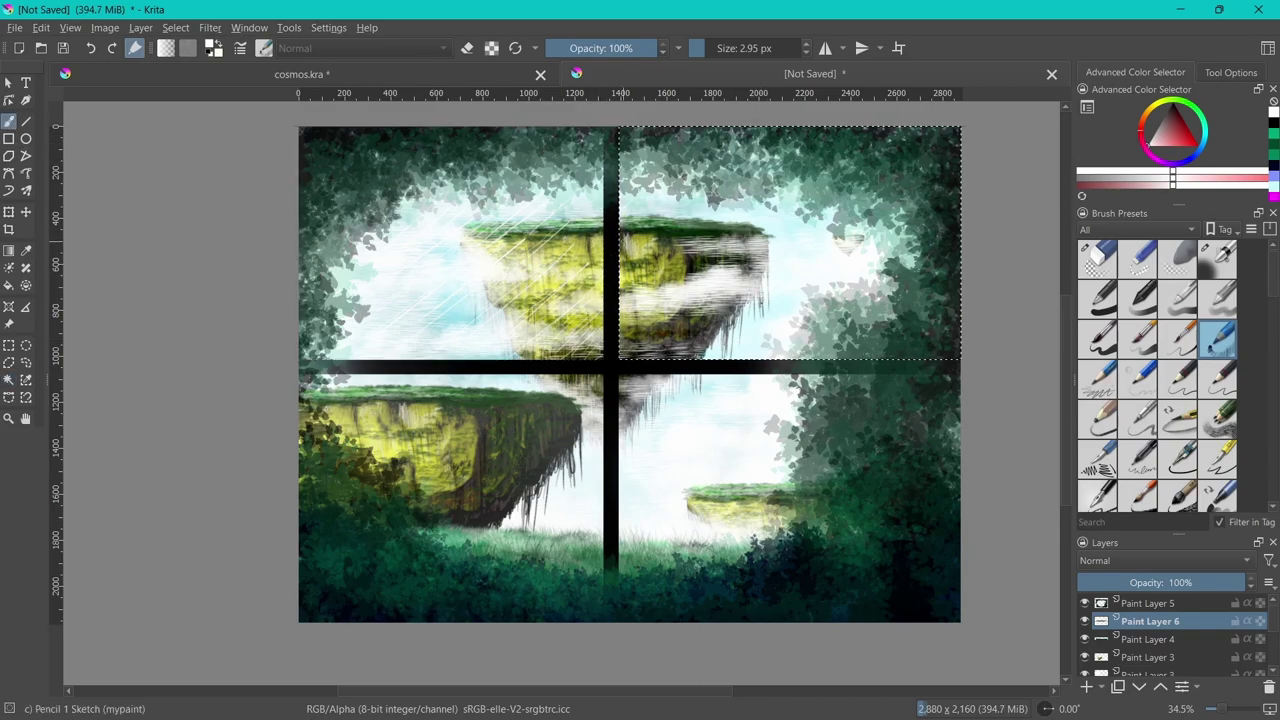
pyautogui.moveTo(730, 222); pyautogui.dragTo(641, 283)
pyautogui.moveTo(763, 234); pyautogui.dragTo(685, 283)
pyautogui.moveTo(747, 294); pyautogui.dragTo(647, 351)
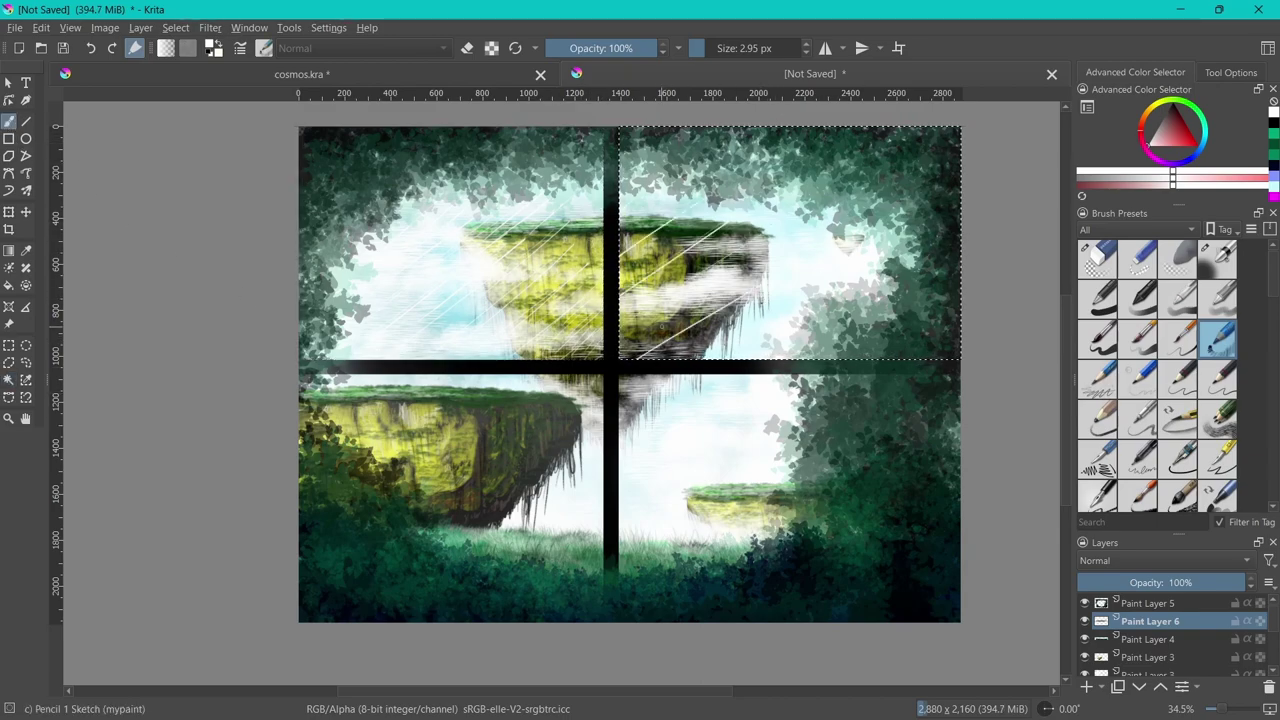
pyautogui.moveTo(702, 300); pyautogui.dragTo(662, 324)
pyautogui.moveTo(768, 242); pyautogui.dragTo(724, 270)
pyautogui.moveTo(744, 314); pyautogui.dragTo(688, 352)
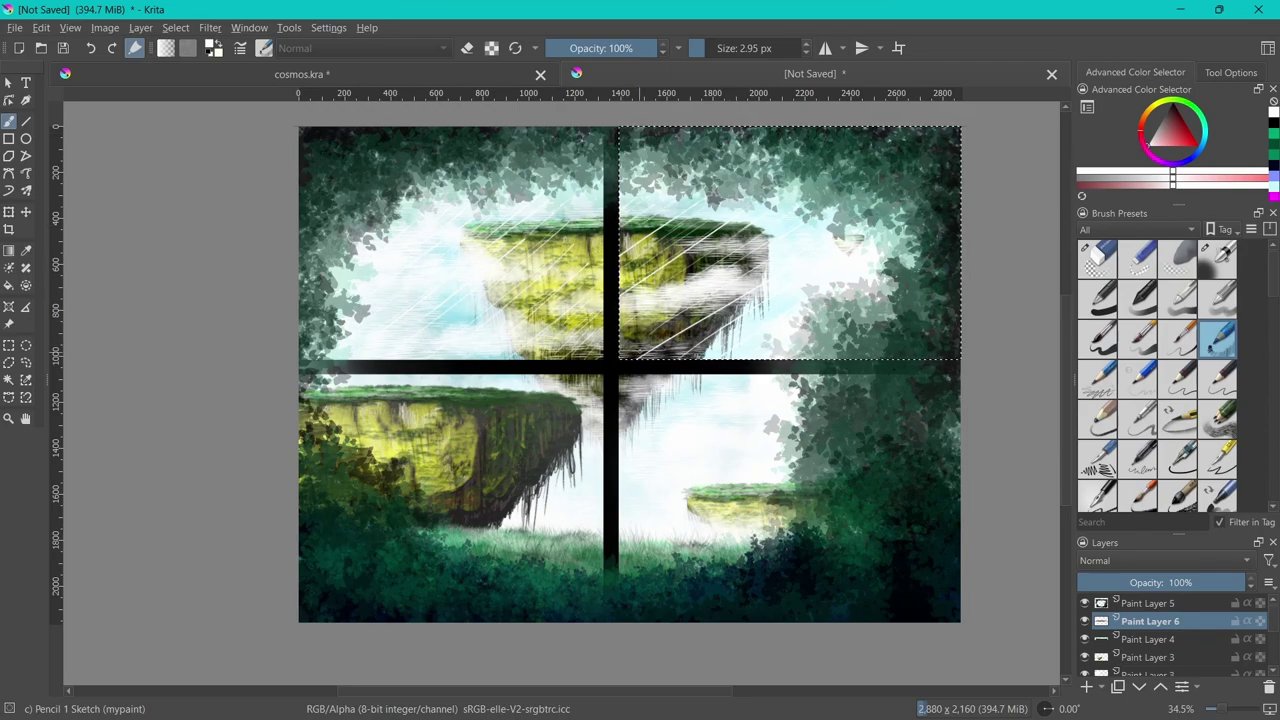
pyautogui.moveTo(698, 324); pyautogui.dragTo(664, 352)
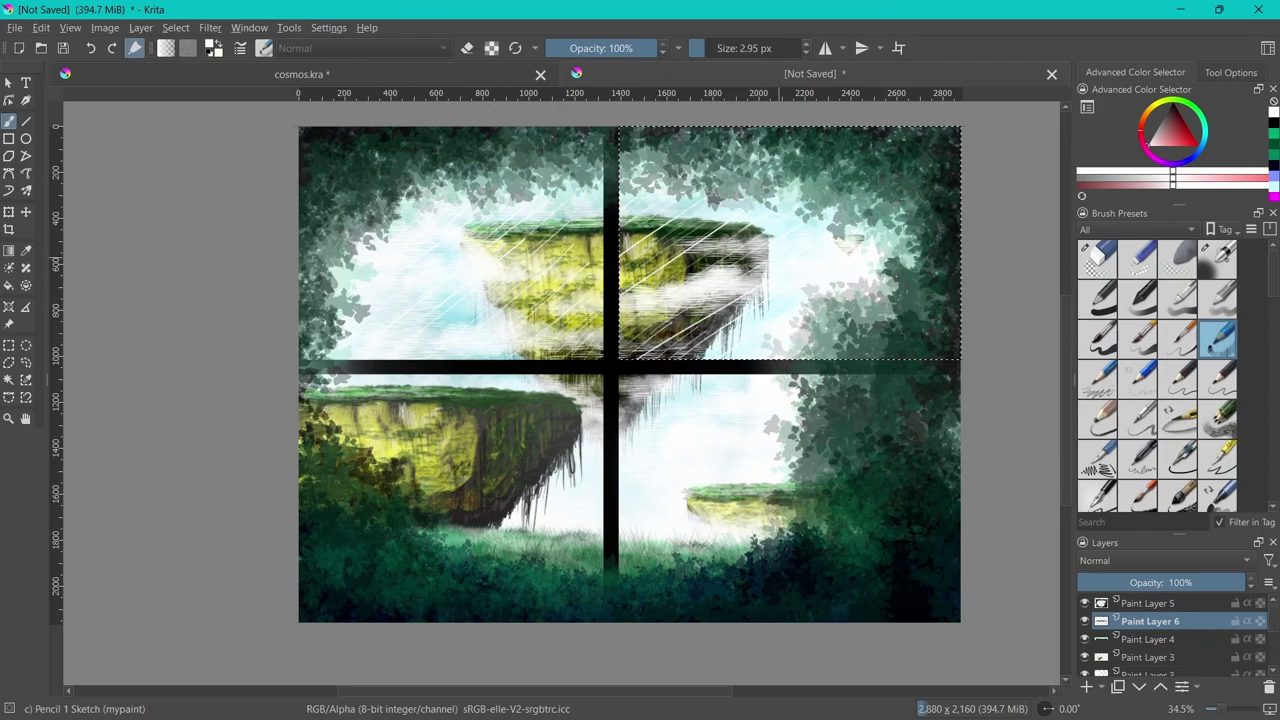
# Magic-wand select the bottom-left pane, hatch a first pass of diagonal glints, then undo it
pyautogui.click(8, 380)
pyautogui.click(509, 455)
pyautogui.click(8, 120)
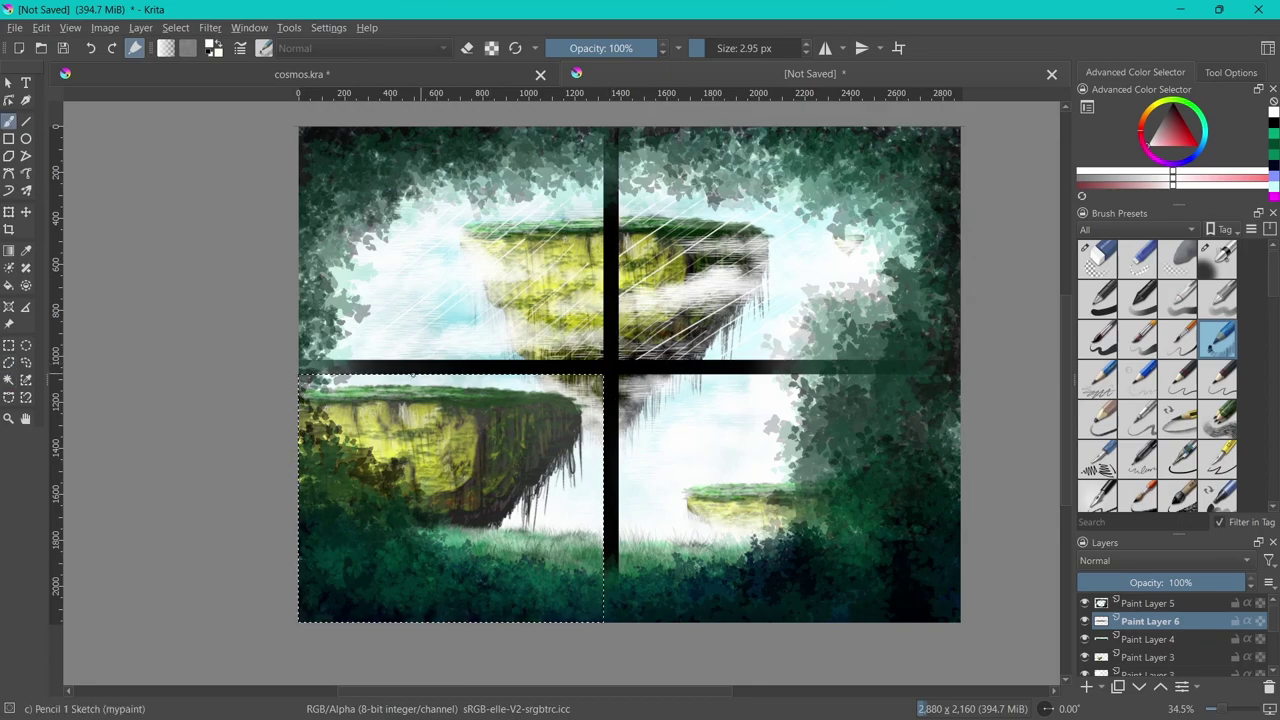
pyautogui.moveTo(528, 390); pyautogui.dragTo(378, 440)
pyautogui.moveTo(576, 400); pyautogui.dragTo(416, 528)
pyautogui.moveTo(576, 536); pyautogui.dragTo(478, 570)
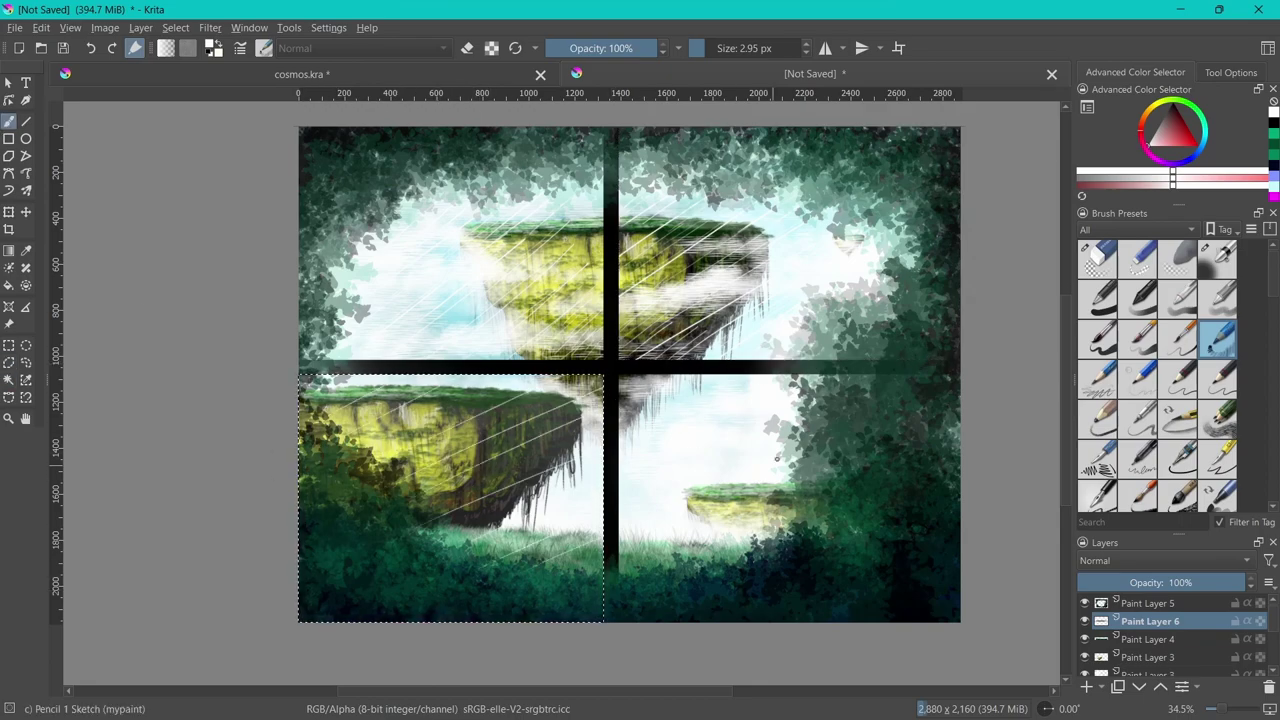
pyautogui.moveTo(530, 392)
pyautogui.mouseDown()
pyautogui.moveTo(382, 436)
pyautogui.moveTo(690, 340)
pyautogui.mouseUp()
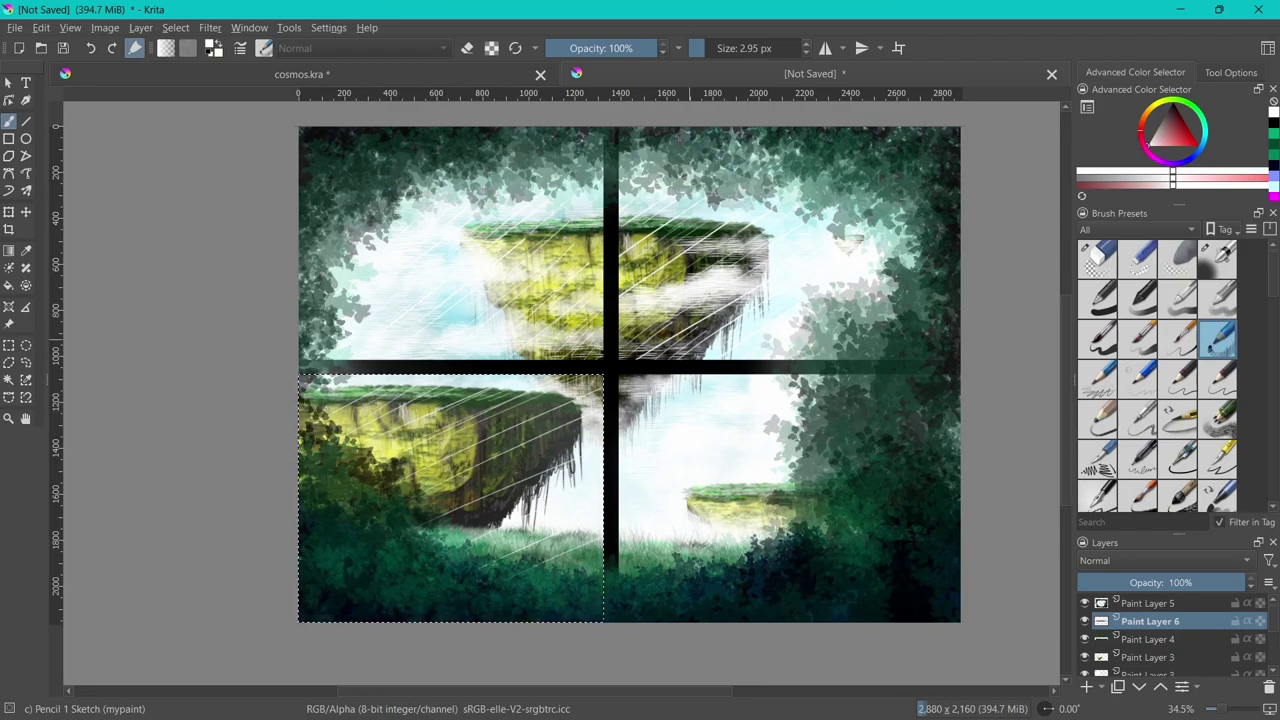
pyautogui.hotkey('ctrl', 'z')
pyautogui.hotkey('ctrl', 'z')
pyautogui.hotkey('ctrl', 'z')
pyautogui.hotkey('ctrl', 'z')
# Redraw diagonal glints over the bottom-left island, undoing the last stroke
pyautogui.moveTo(536, 390); pyautogui.dragTo(414, 492)
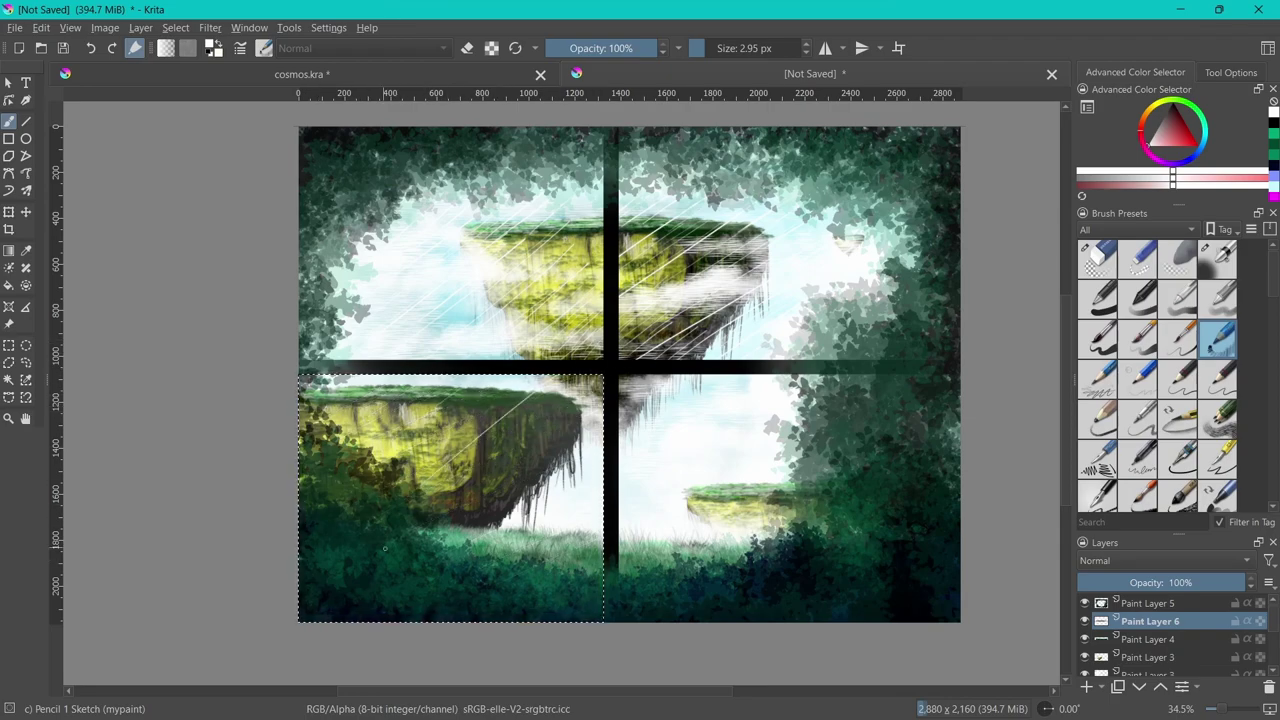
pyautogui.moveTo(566, 432); pyautogui.dragTo(440, 522)
pyautogui.moveTo(562, 392)
pyautogui.mouseDown()
pyautogui.moveTo(418, 514)
pyautogui.moveTo(600, 303)
pyautogui.mouseUp()
pyautogui.moveTo(498, 462); pyautogui.dragTo(576, 398)
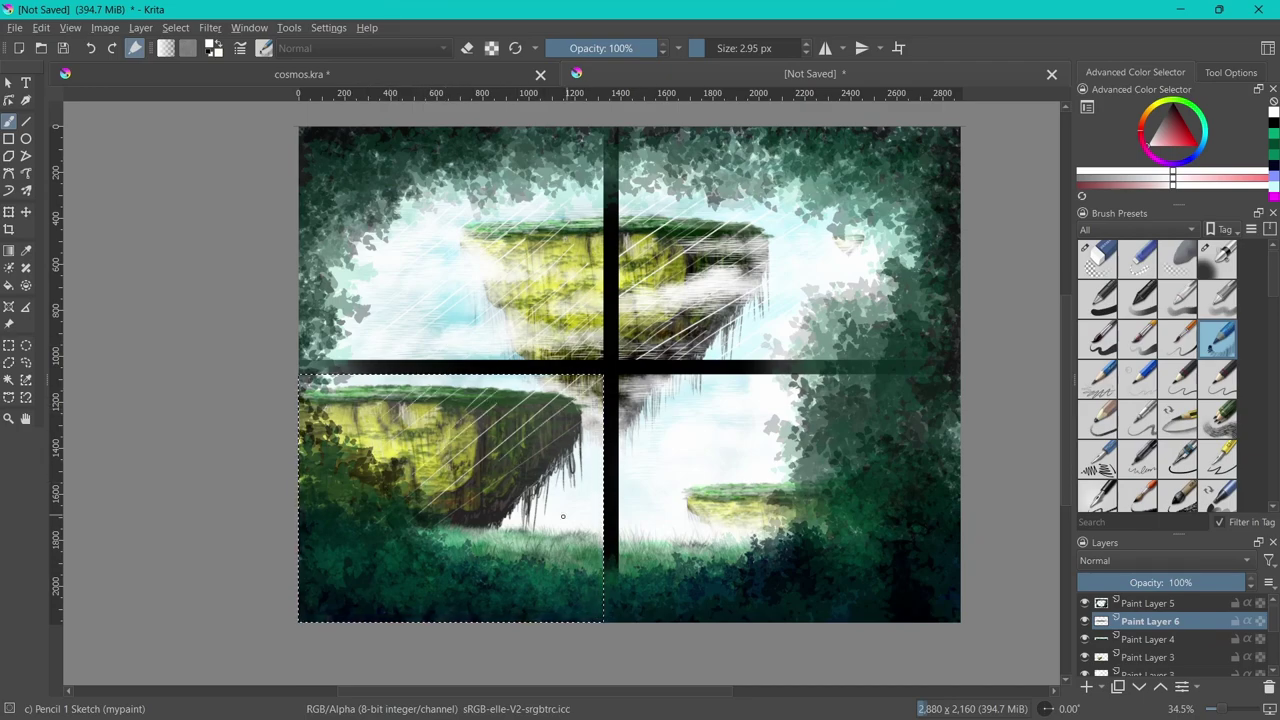
pyautogui.moveTo(524, 498); pyautogui.dragTo(572, 458)
pyautogui.moveTo(468, 524); pyautogui.dragTo(554, 452)
pyautogui.moveTo(446, 478); pyautogui.dragTo(532, 408)
pyautogui.moveTo(494, 440); pyautogui.dragTo(552, 390)
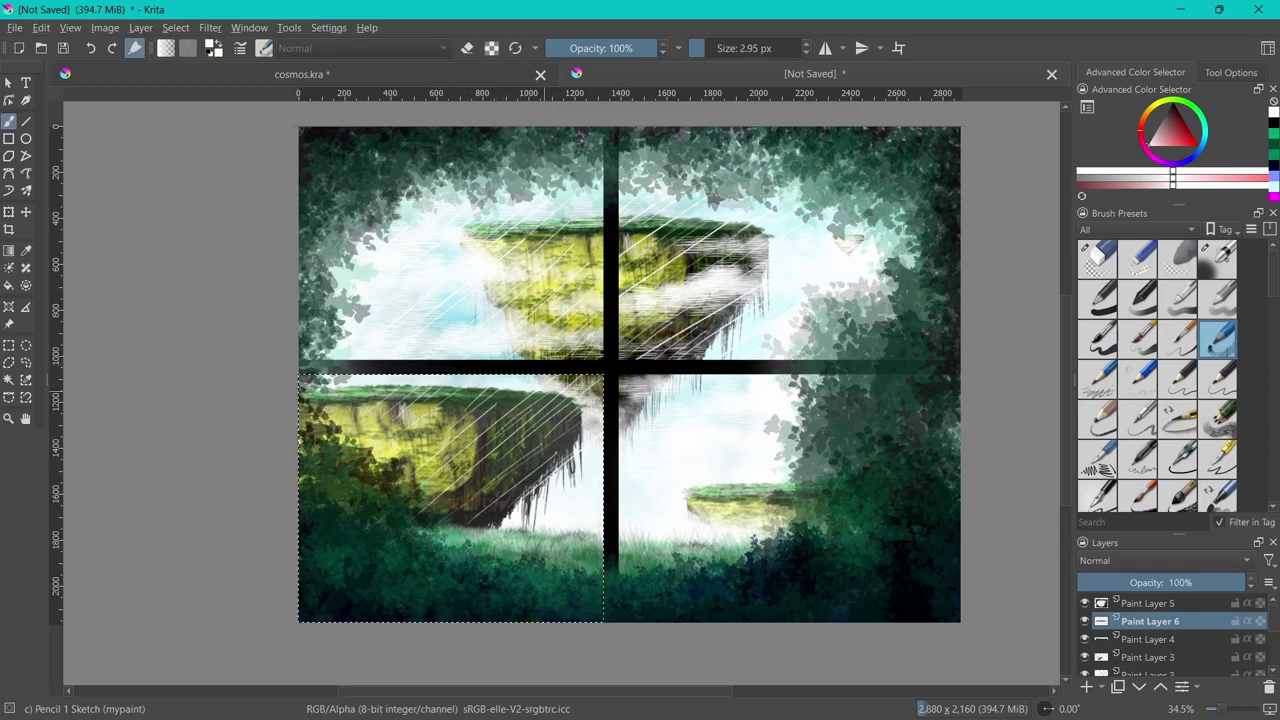
pyautogui.hotkey('ctrl', 'z')
pyautogui.hotkey('ctrl', 'z')
pyautogui.hotkey('ctrl', 'z')
pyautogui.hotkey('ctrl', 'z')
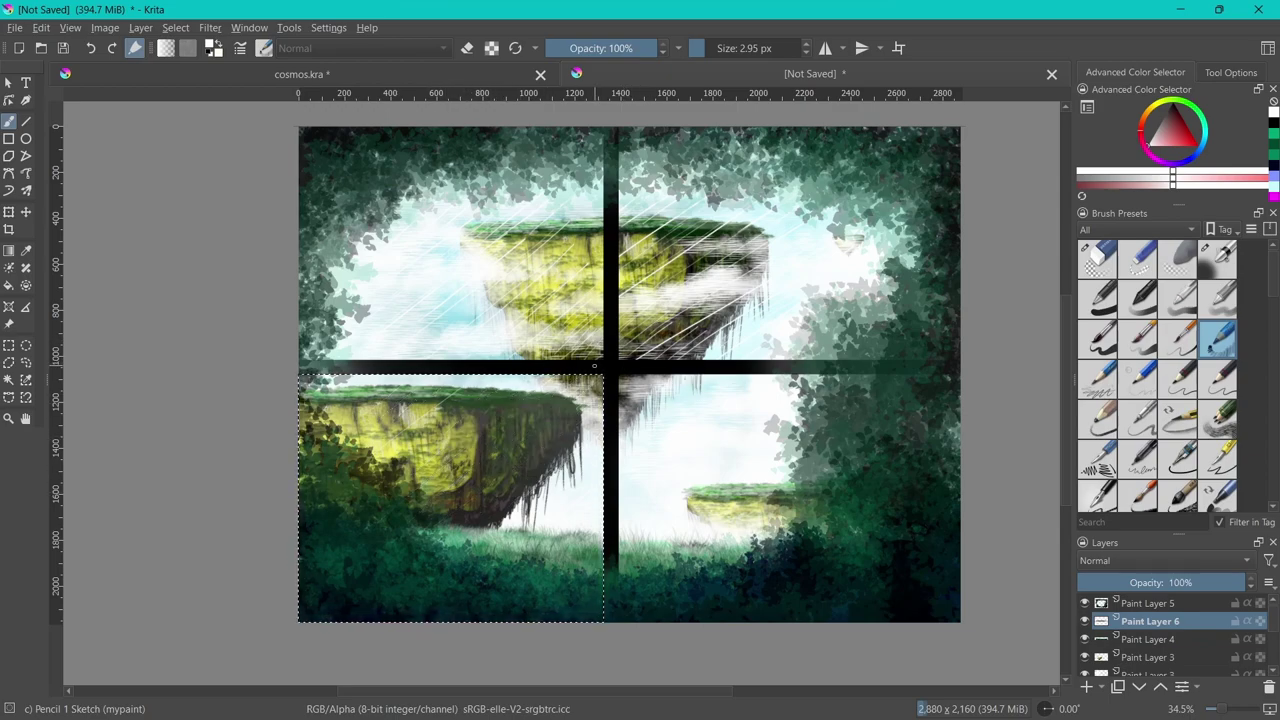
# Draw long, faint diagonal glint streaks across the bottom-left island
pyautogui.moveTo(404, 514); pyautogui.dragTo(576, 394)
pyautogui.moveTo(470, 446); pyautogui.dragTo(550, 392)
pyautogui.moveTo(414, 528); pyautogui.dragTo(576, 418)
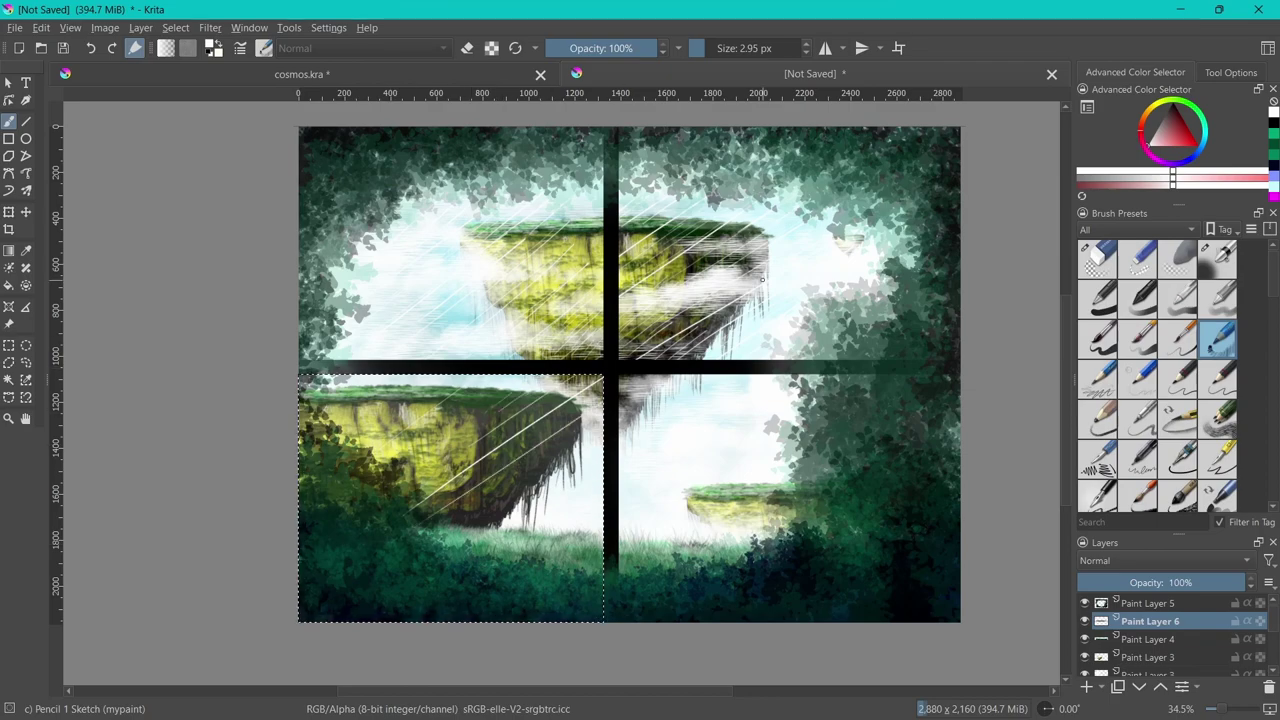
pyautogui.moveTo(494, 440); pyautogui.dragTo(562, 392)
pyautogui.moveTo(418, 516); pyautogui.dragTo(540, 430)
pyautogui.moveTo(448, 442); pyautogui.dragTo(524, 392)
pyautogui.moveTo(482, 520); pyautogui.dragTo(574, 450)
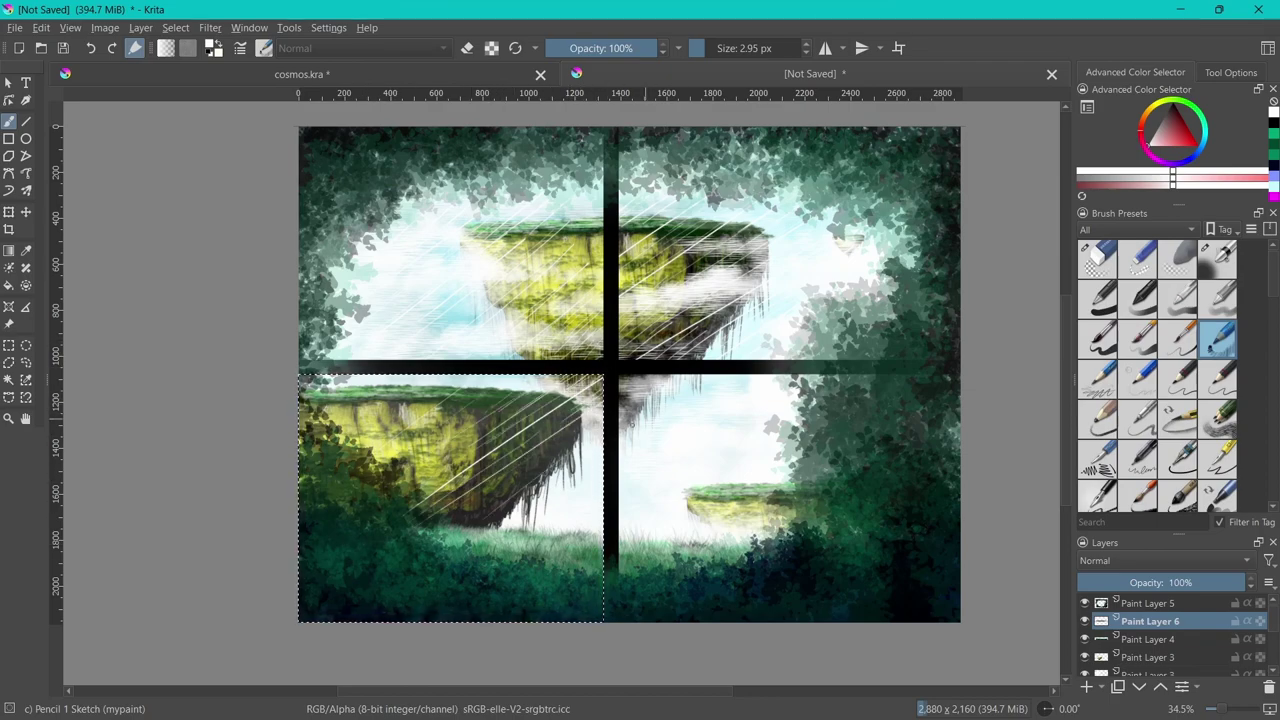
pyautogui.moveTo(460, 524); pyautogui.dragTo(574, 436)
# Undo two strokes and redraw a few faint diagonal glints over the bottom-left island
pyautogui.hotkey('ctrl', 'z')
pyautogui.hotkey('ctrl', 'z')
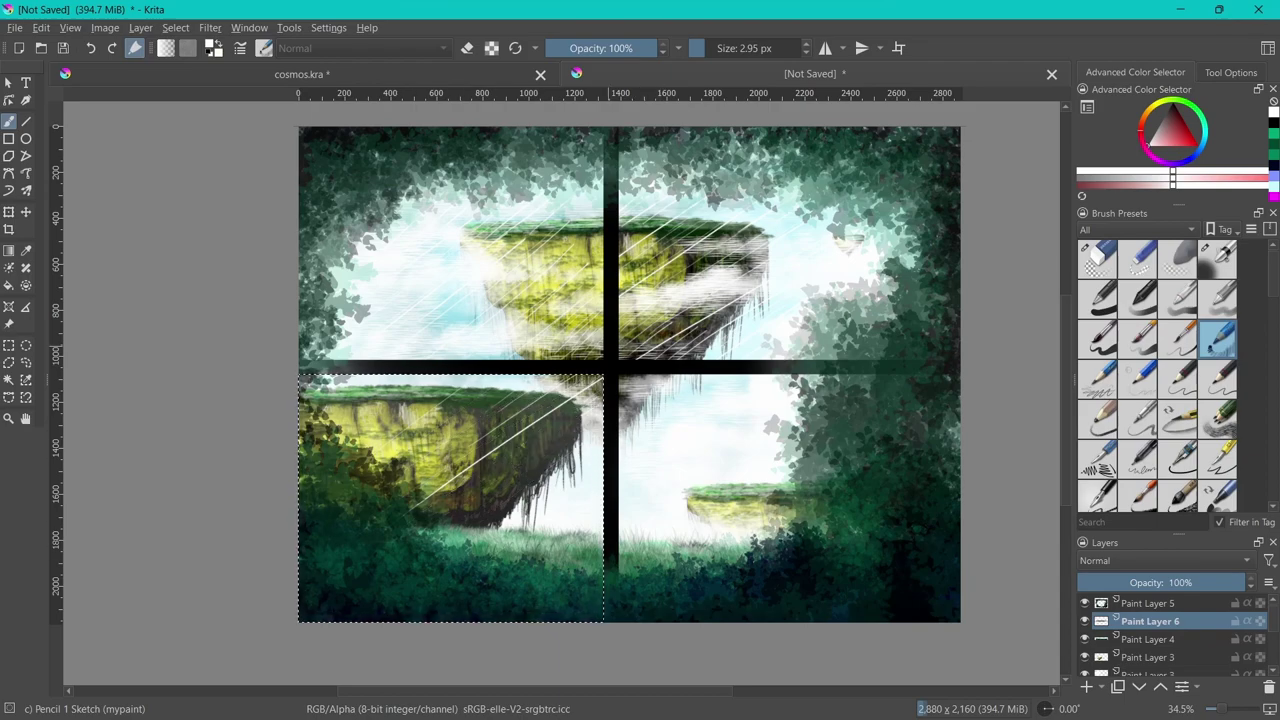
pyautogui.hotkey('ctrl', 'z')
pyautogui.moveTo(428, 514); pyautogui.dragTo(576, 414)
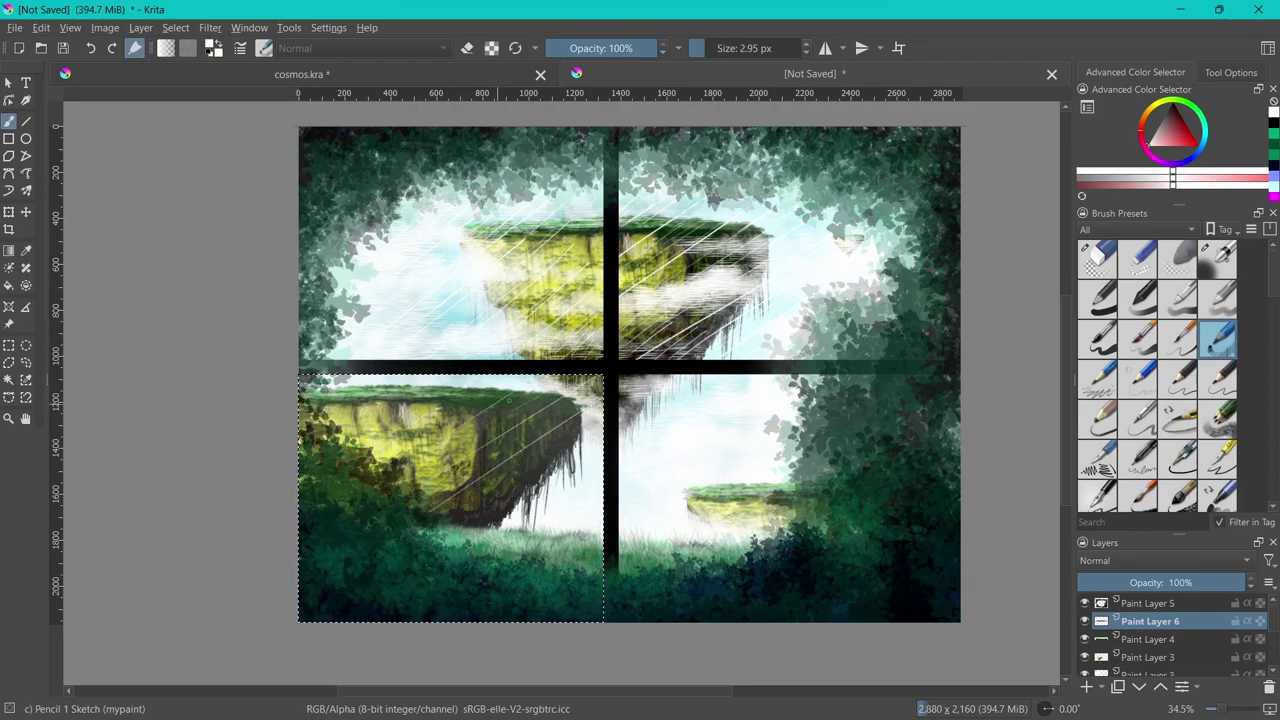
pyautogui.moveTo(430, 426); pyautogui.dragTo(528, 392)
pyautogui.moveTo(478, 530); pyautogui.dragTo(552, 474)
# Select the bottom-right pane, hatch glints over its small island, then deselect all
pyautogui.hotkey('ctrl', 'r')
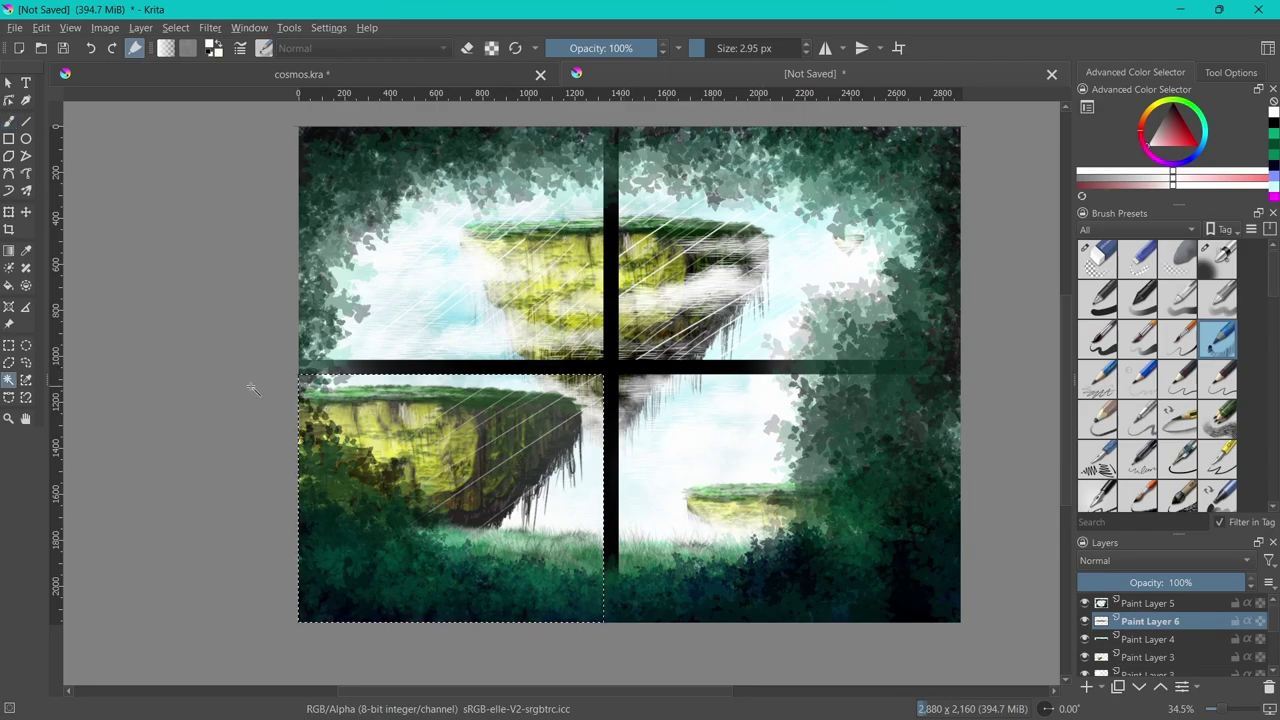
pyautogui.moveTo(618, 374); pyautogui.dragTo(961, 622)
pyautogui.press('b')
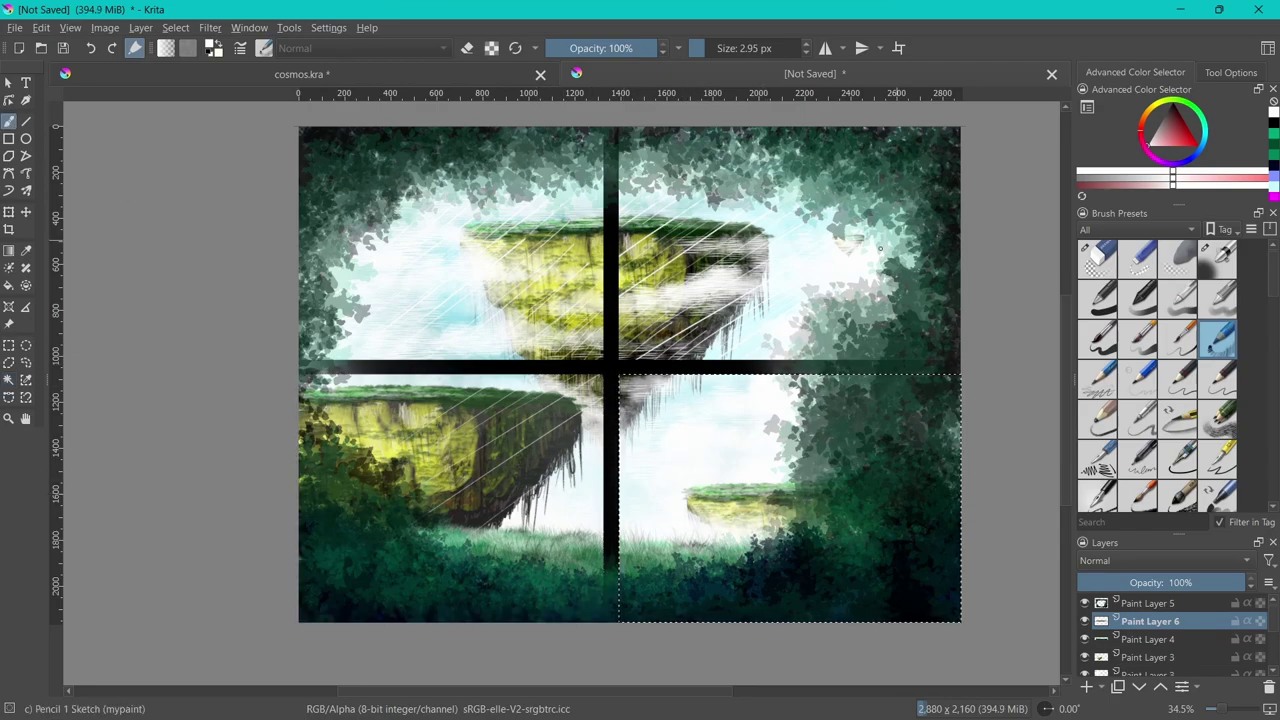
pyautogui.moveTo(698, 516)
pyautogui.mouseDown()
pyautogui.moveTo(766, 484)
pyautogui.moveTo(712, 484)
pyautogui.moveTo(732, 484)
pyautogui.mouseUp()
pyautogui.moveTo(736, 516); pyautogui.dragTo(804, 484)
pyautogui.moveTo(620, 424); pyautogui.dragTo(665, 372)
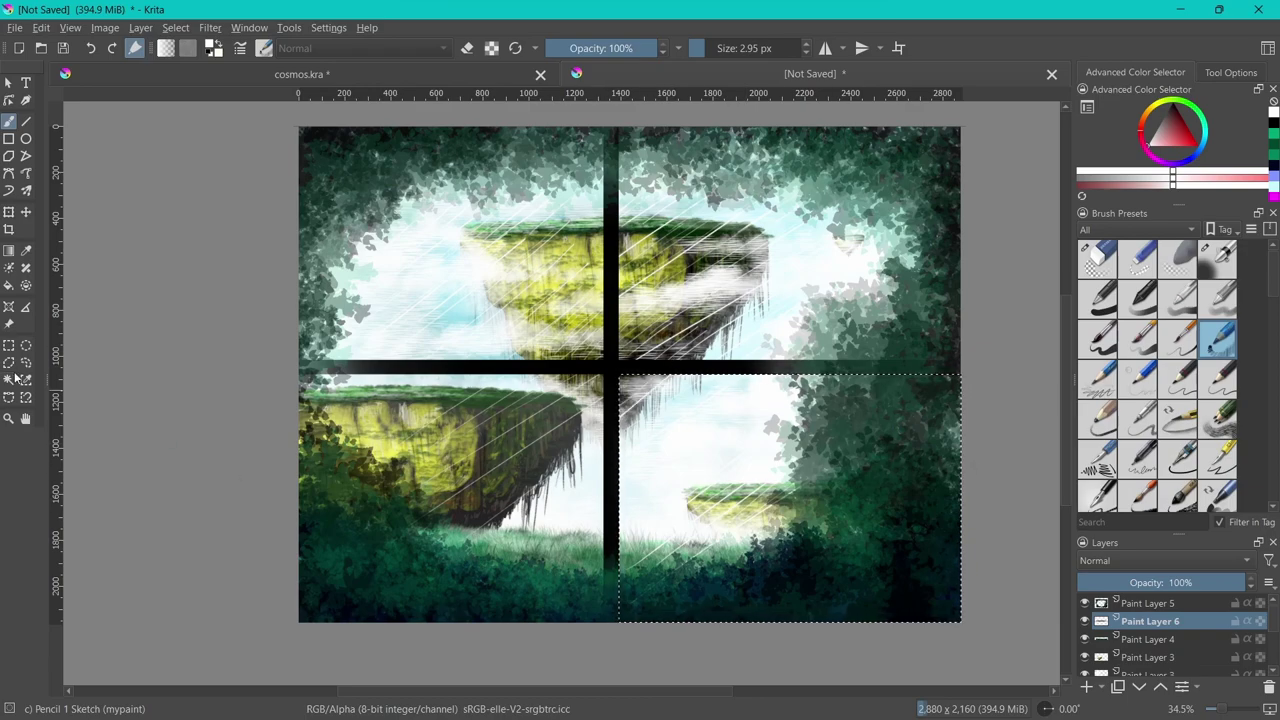
pyautogui.click(9, 362)
pyautogui.hotkey('ctrl', 'shift', 'a')
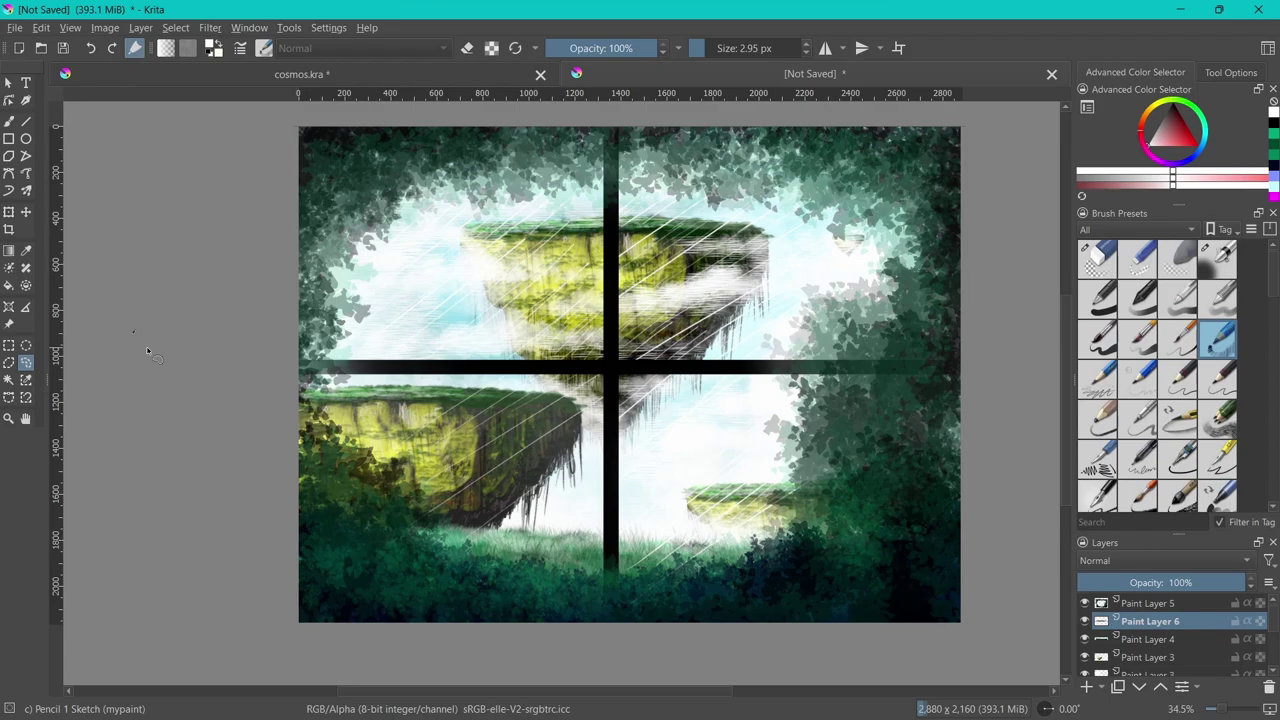
# Move Paint Layer 6 above Paint Layer 5 and switch to the Airbrush Soft preset in black
pyautogui.moveTo(1154, 622); pyautogui.dragTo(1156, 600)
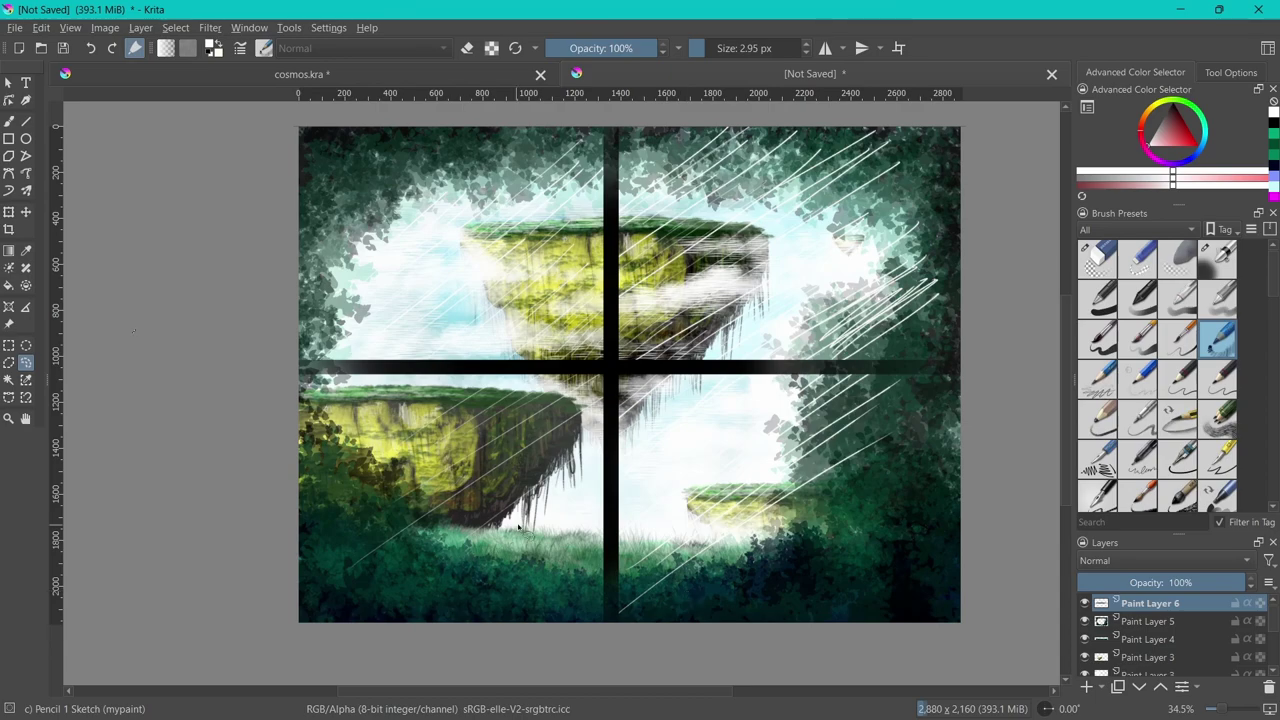
pyautogui.click(8, 378)
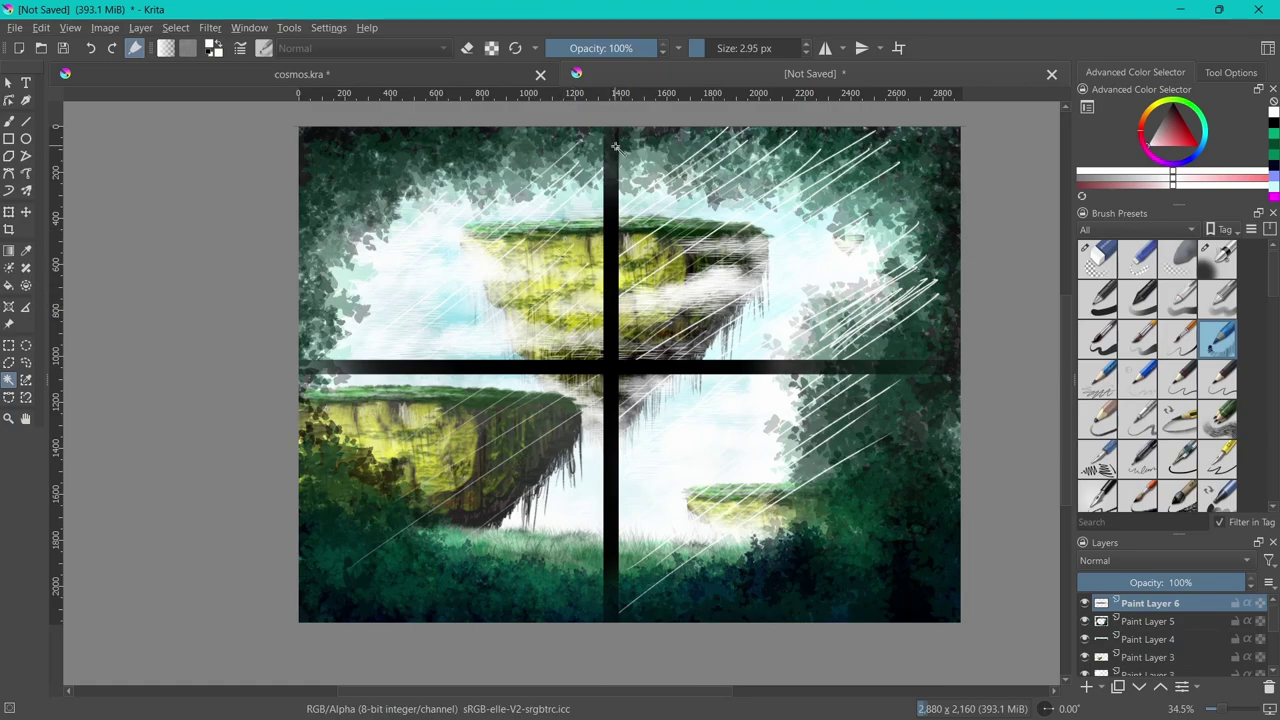
pyautogui.press('/')
pyautogui.press('d')
pyautogui.press('b')
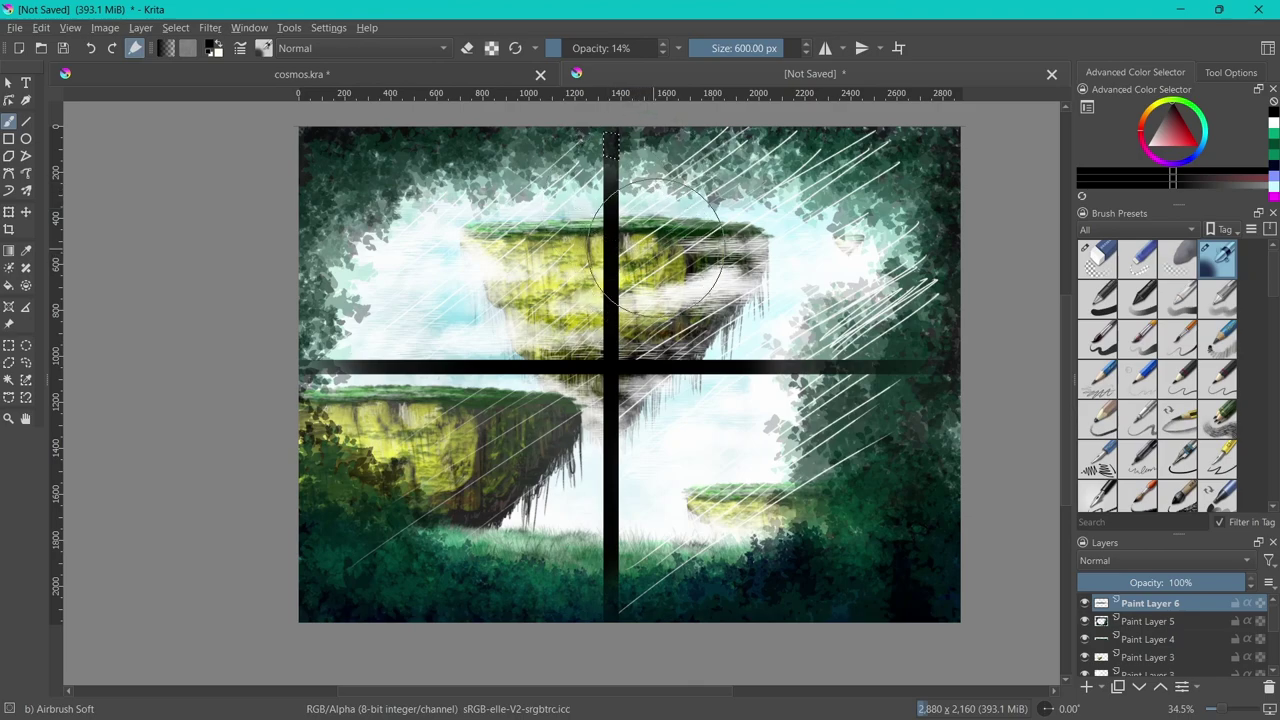
# Magic-wand select the cross bars, paint them solid black, undo the stray stroke, and deselect
pyautogui.click(12, 381)
pyautogui.click(615, 204)
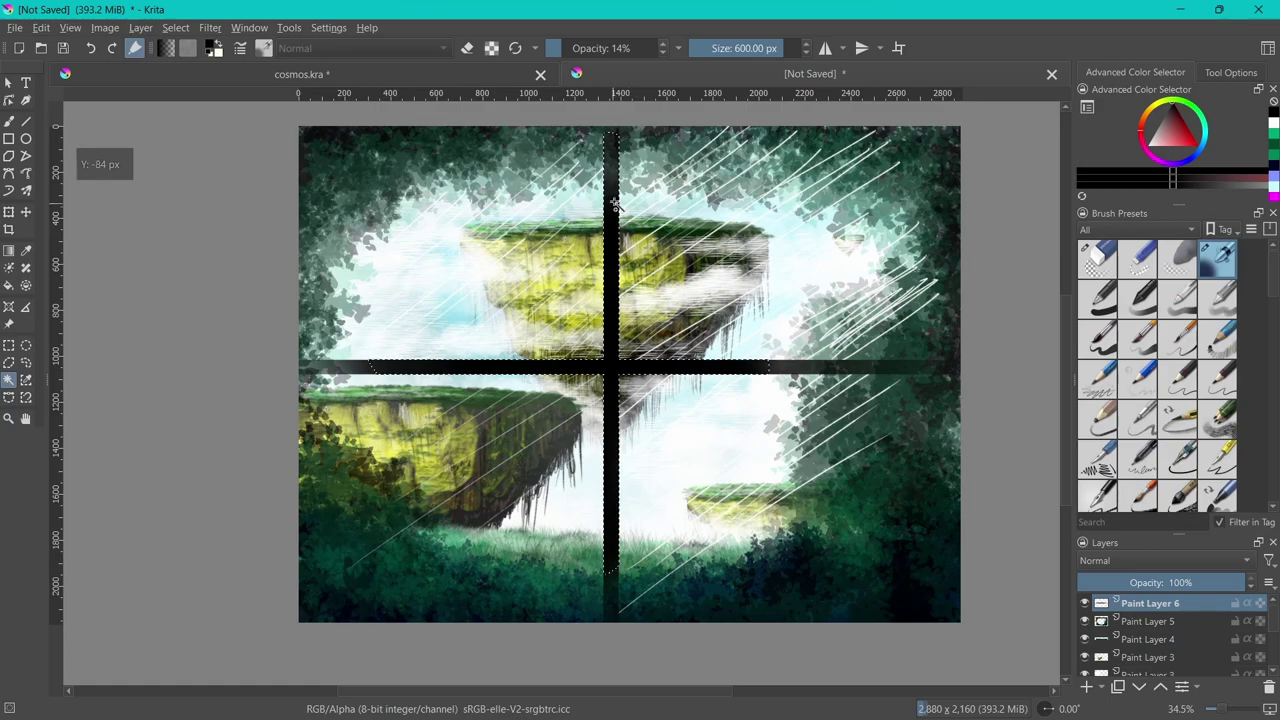
pyautogui.click(368, 371)
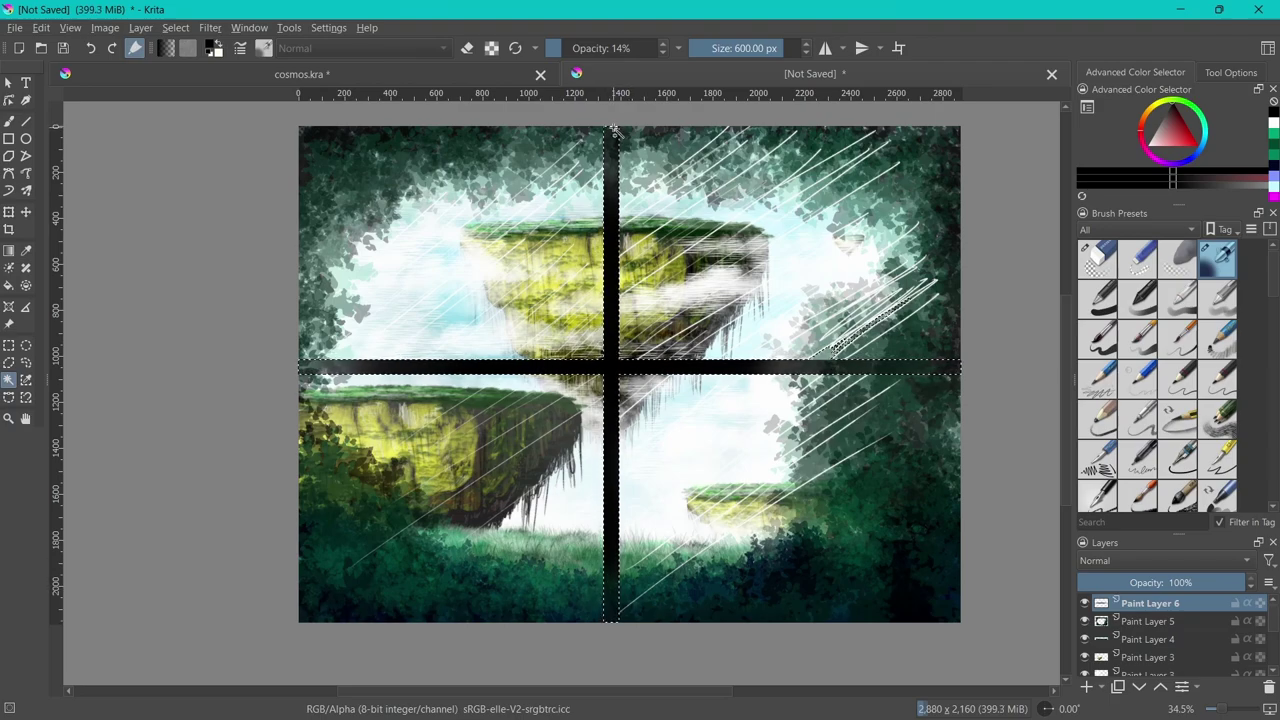
pyautogui.press('b')
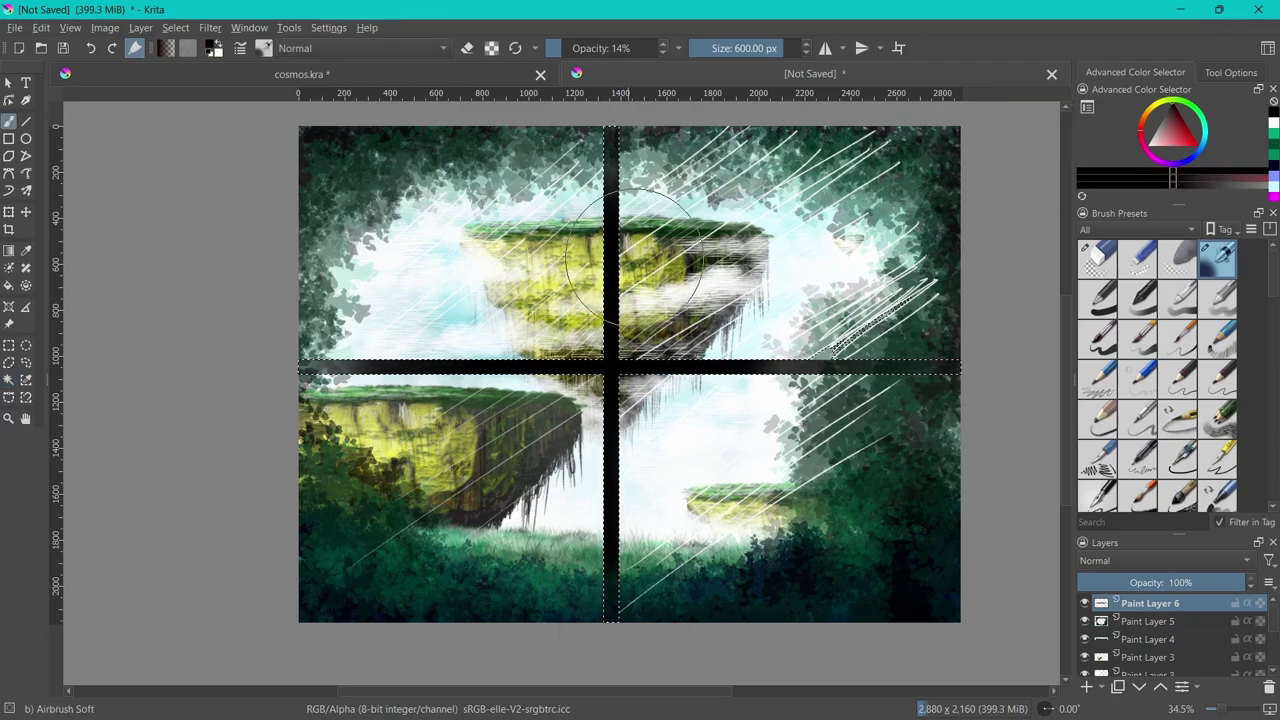
pyautogui.moveTo(600, 48); pyautogui.dragTo(665, 48)
pyautogui.moveTo(612, 600); pyautogui.dragTo(945, 366)
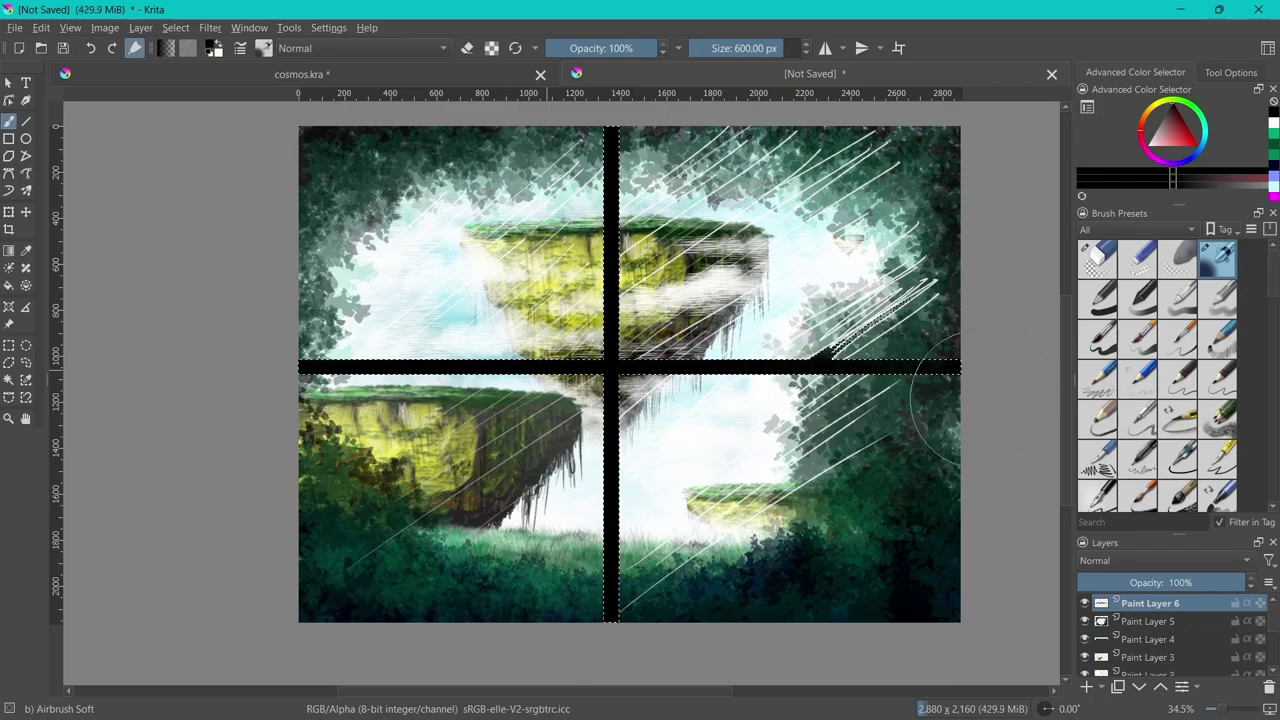
pyautogui.hotkey('ctrl', 'z')
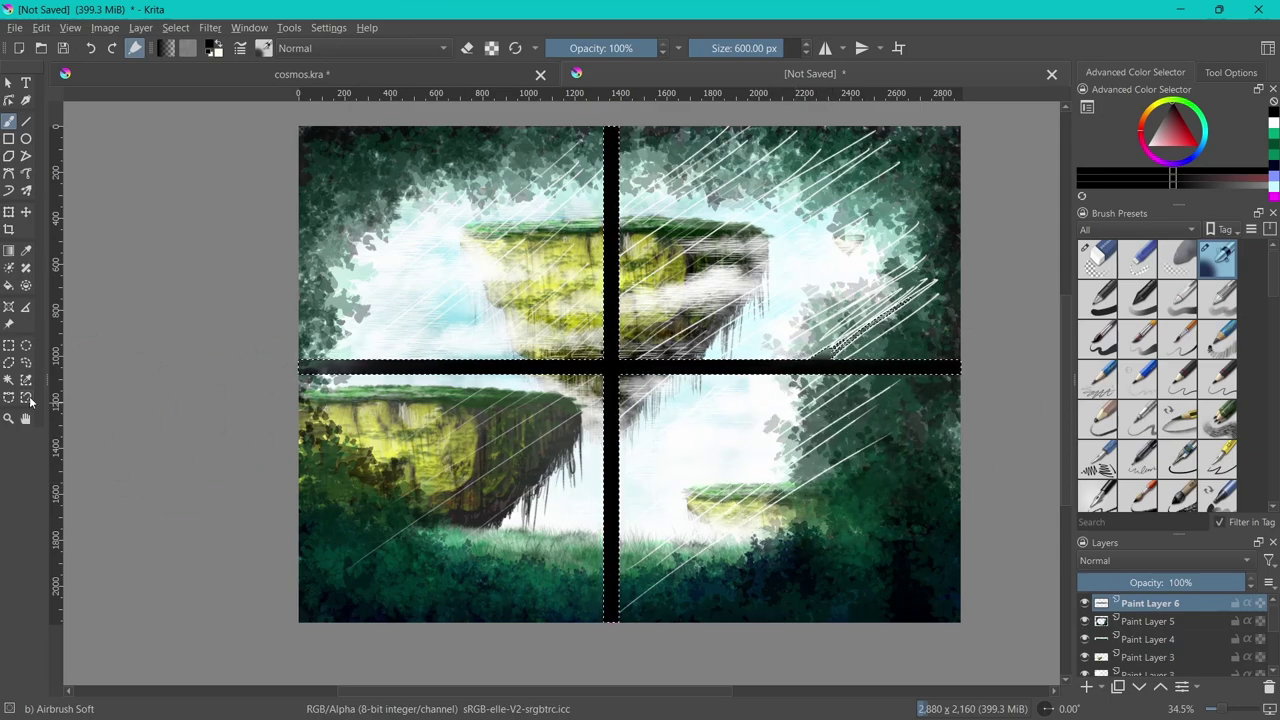
pyautogui.hotkey('ctrl', 'shift', 'a')
# Select the lower-left pane and the cross bars, then invert the selection to the four panes
pyautogui.click(26, 362)
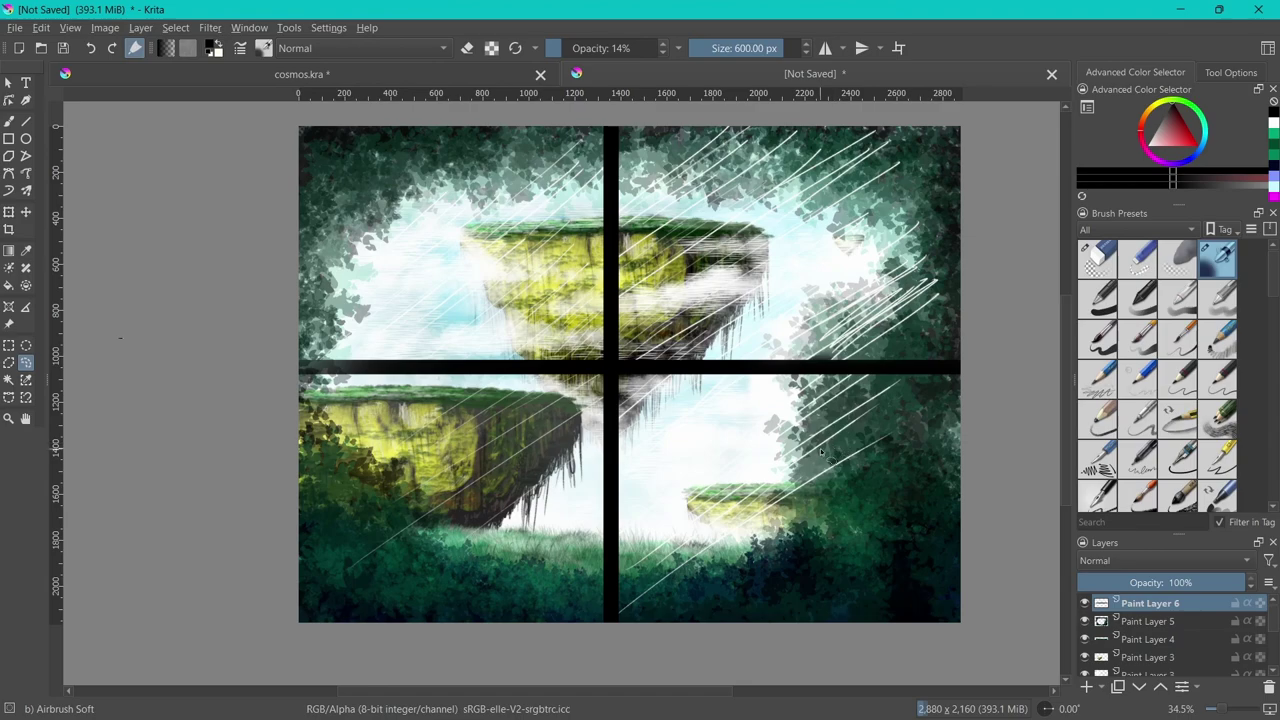
pyautogui.click(8, 380)
pyautogui.click(560, 460)
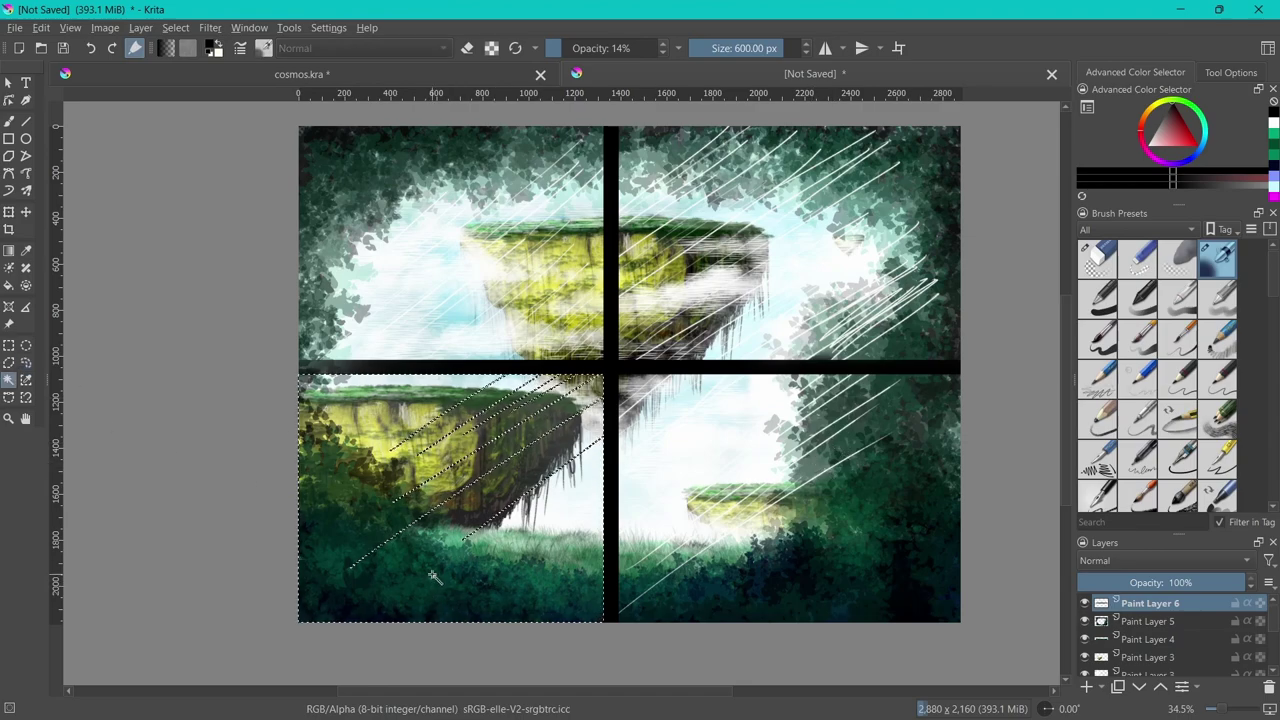
pyautogui.click(605, 411)
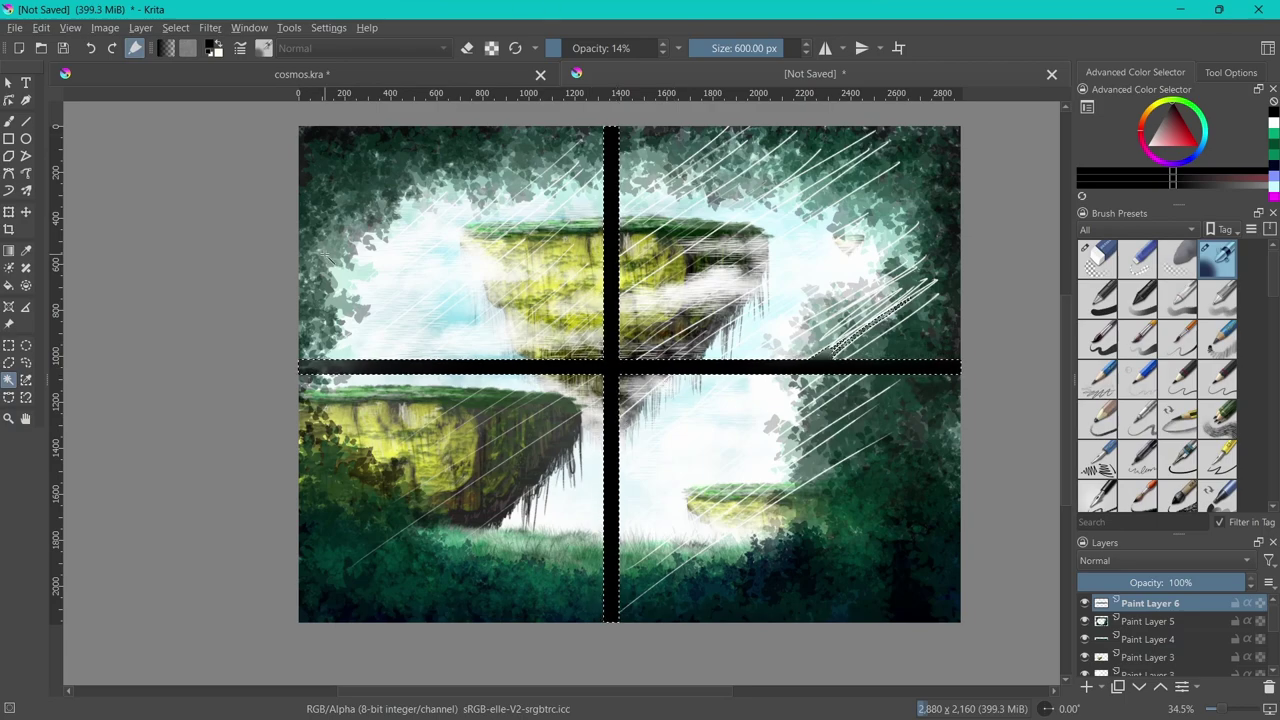
pyautogui.rightClick(452, 384)
pyautogui.click(483, 447)
# Erase the white diagonal strokes from the selected panes with the eraser preset, then deselect
pyautogui.click(1100, 257)
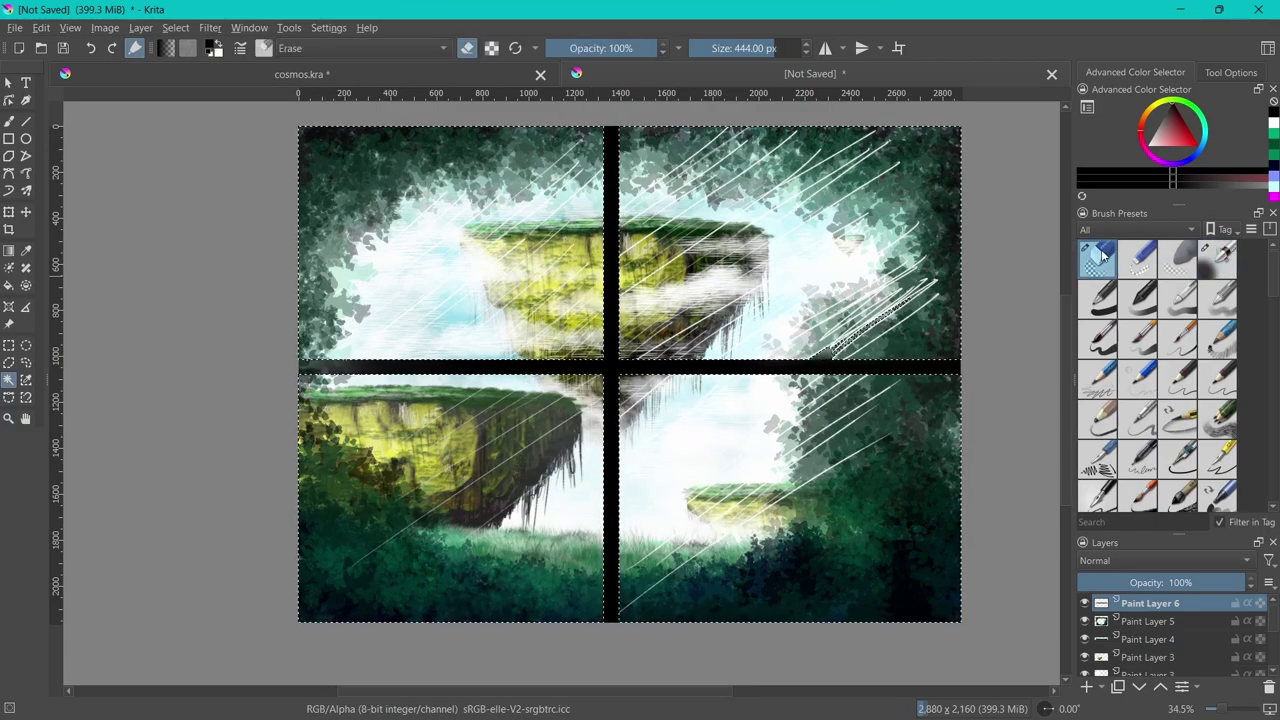
pyautogui.moveTo(800, 250); pyautogui.dragTo(435, 357)
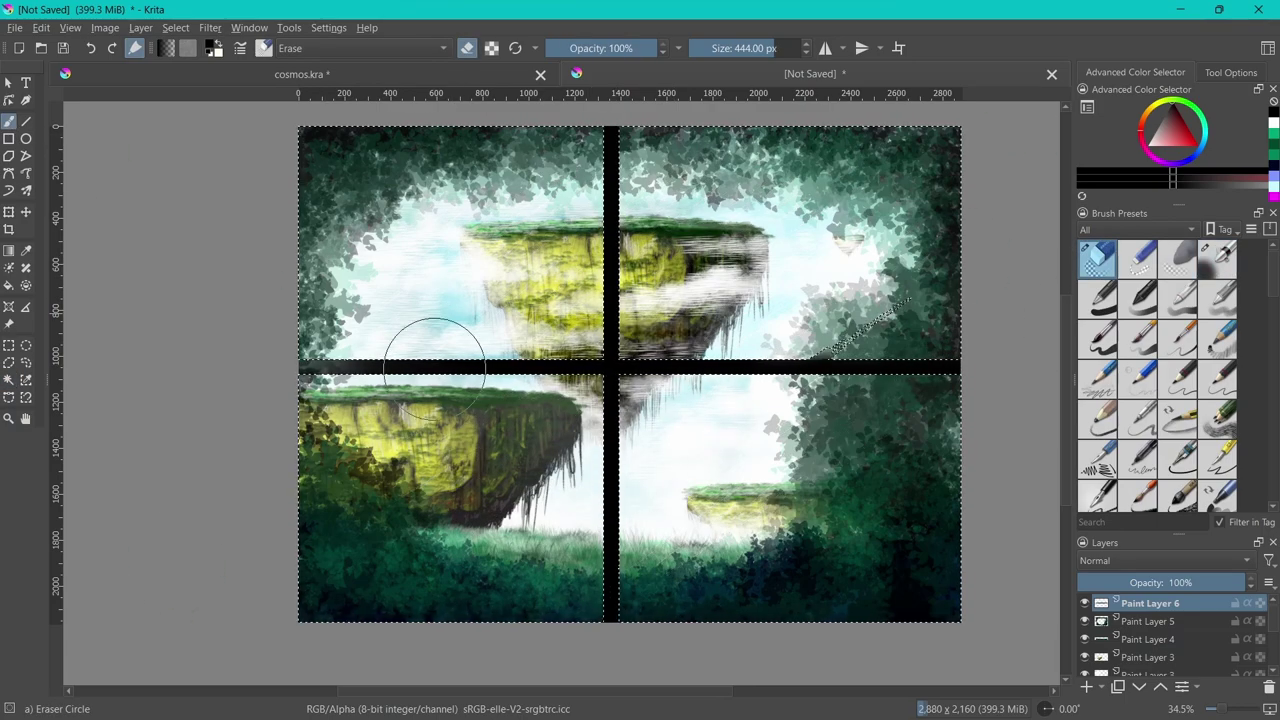
pyautogui.click(8, 362)
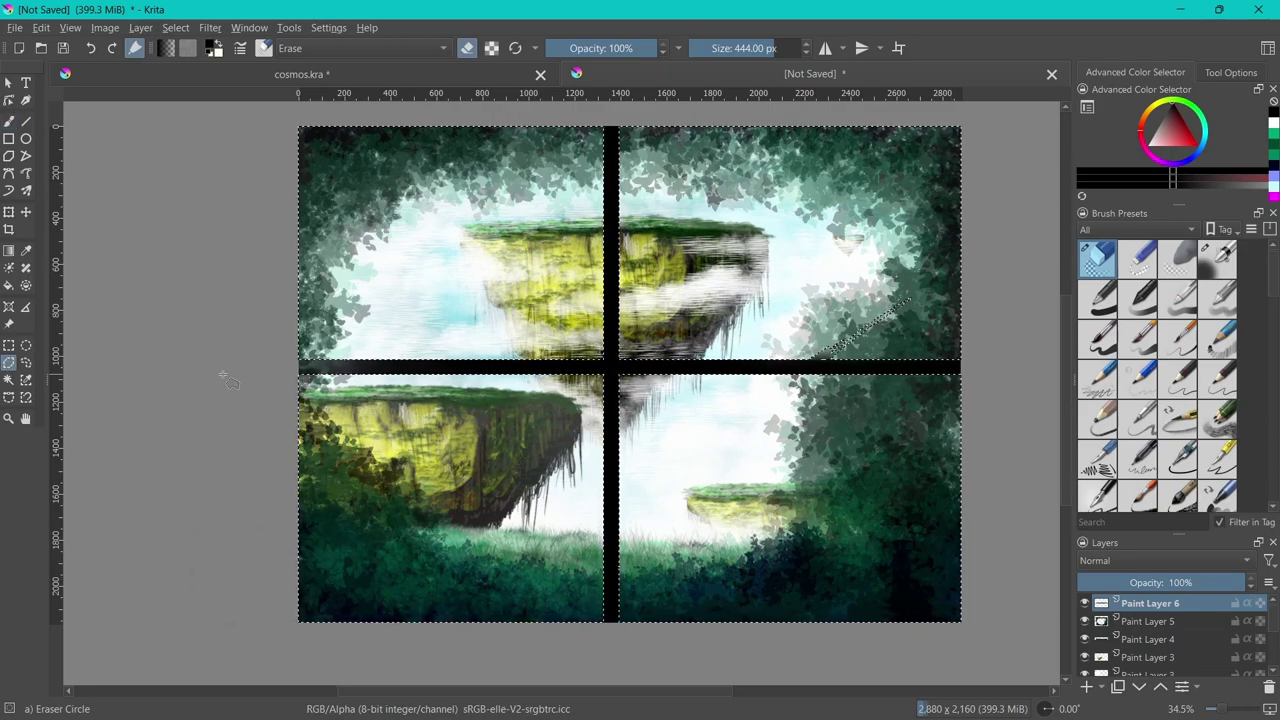
pyautogui.click(215, 363)
pyautogui.click(8, 120)
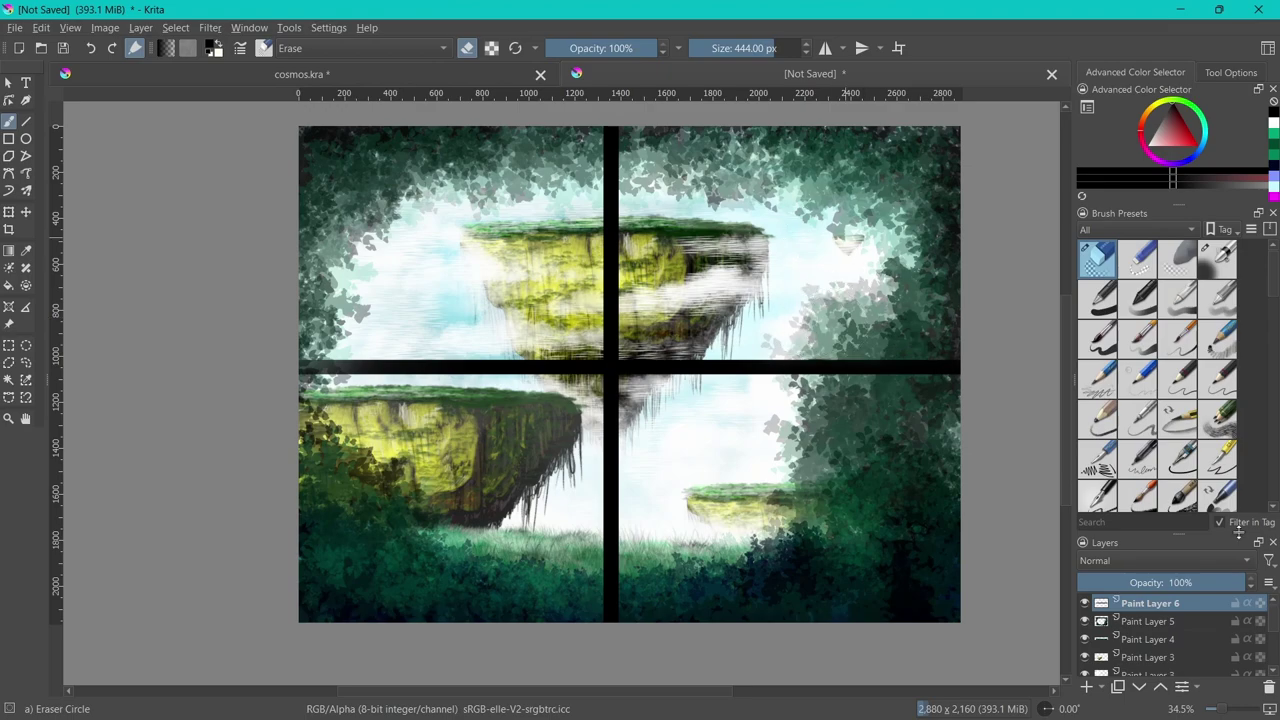
# Draw a thin Pencil 1 Sketch straight line along the horizontal bar's edge
pyautogui.click(26, 121)
pyautogui.click(1217, 340)
pyautogui.moveTo(298, 363); pyautogui.dragTo(604, 361)
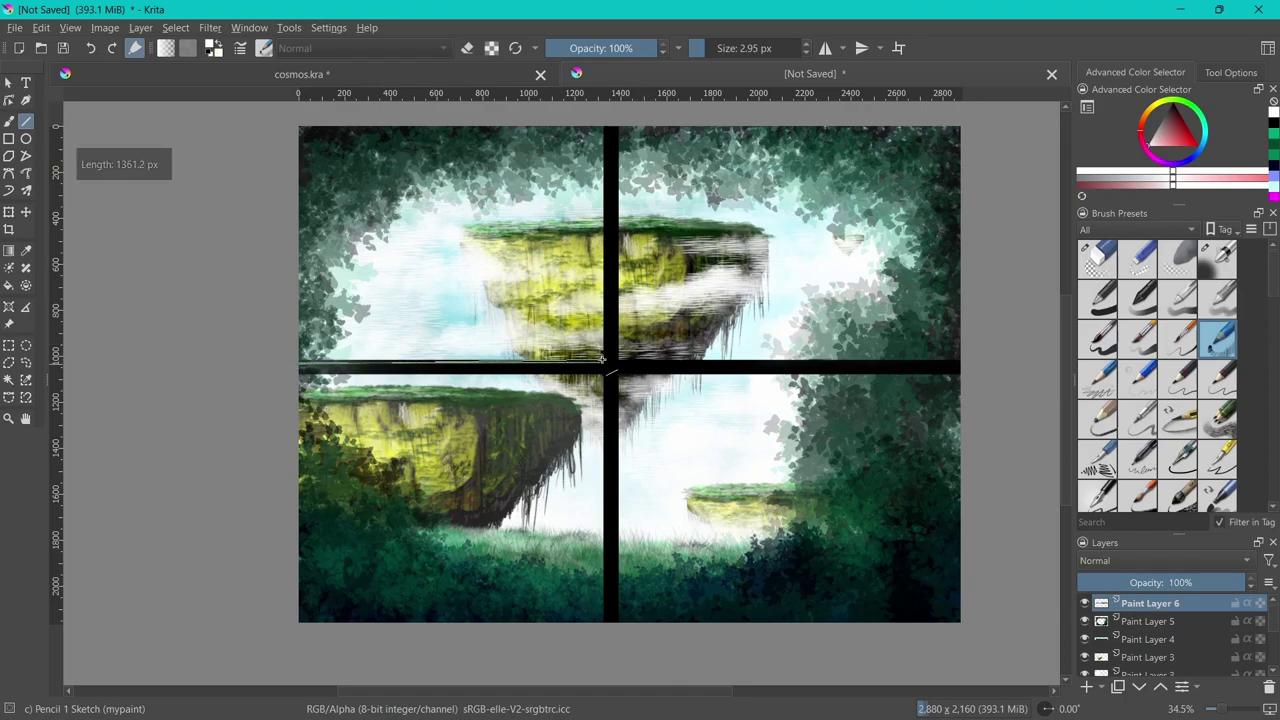
# Trace straight highlight lines along both edges of the horizontal and vertical bars
pyautogui.moveTo(266, 362); pyautogui.dragTo(604, 360)
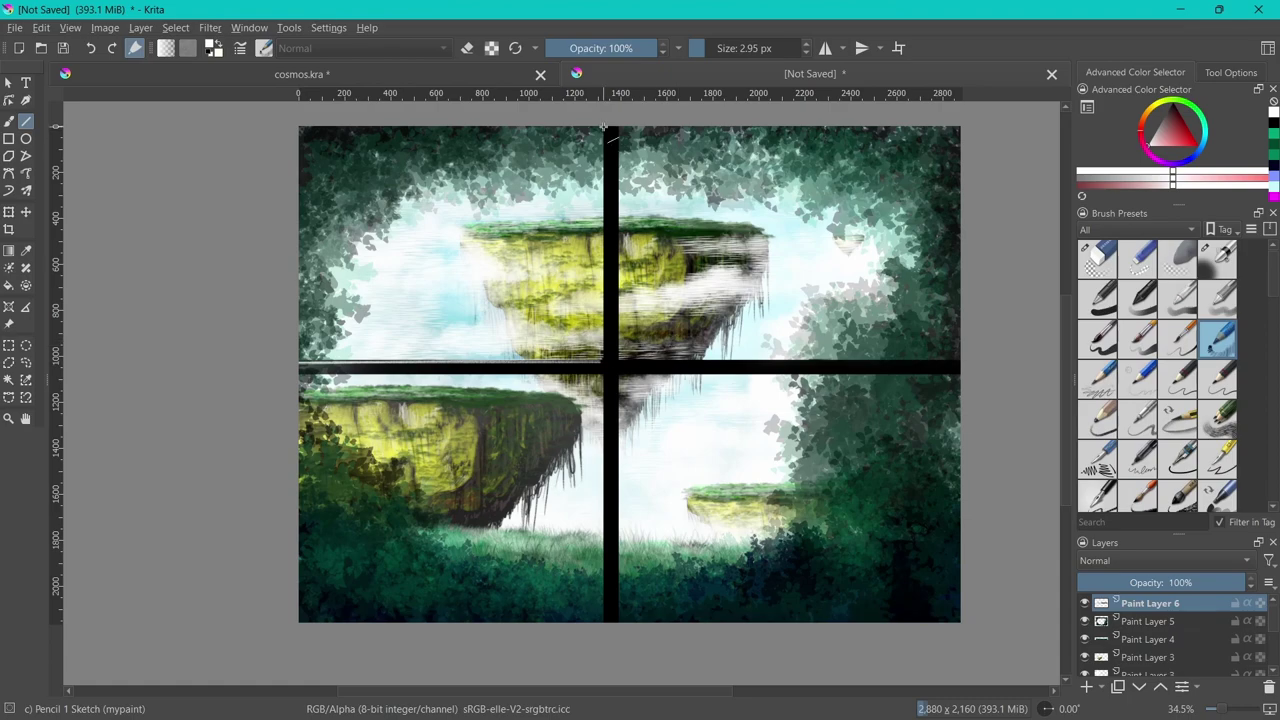
pyautogui.moveTo(604, 127); pyautogui.dragTo(604, 363)
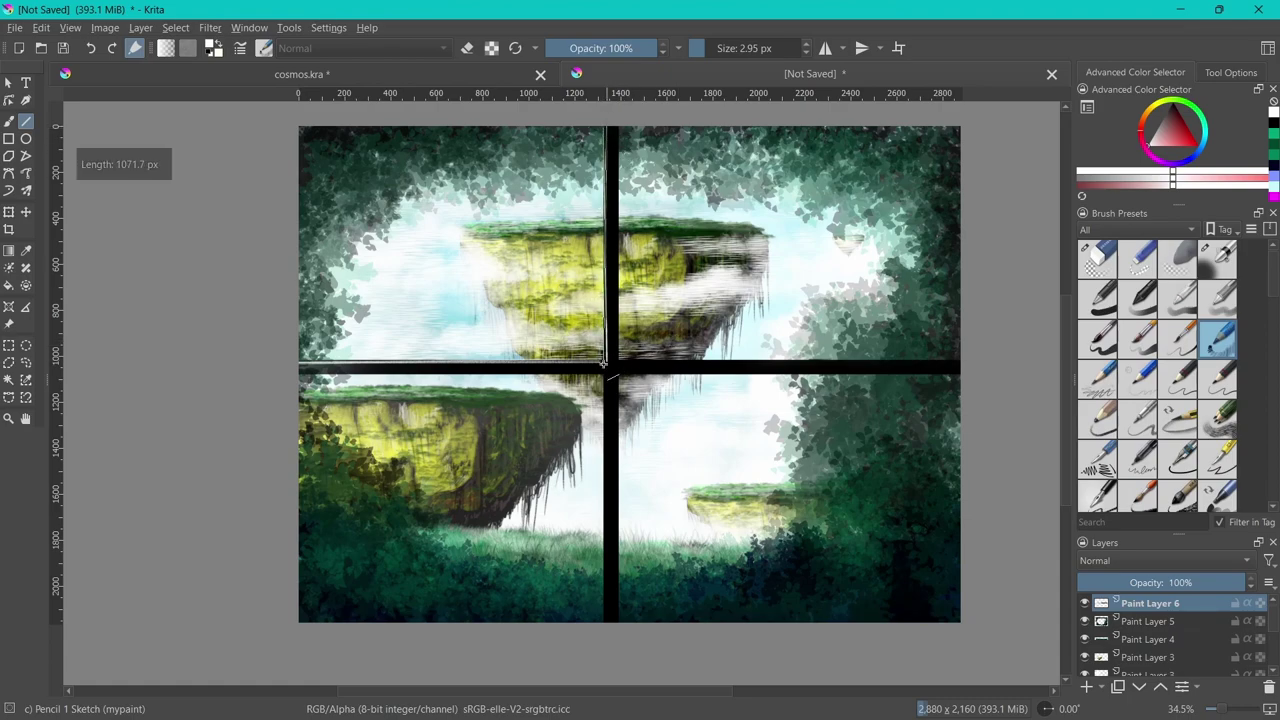
pyautogui.moveTo(960, 363)
pyautogui.mouseDown()
pyautogui.moveTo(622, 364)
pyautogui.moveTo(978, 346)
pyautogui.mouseUp()
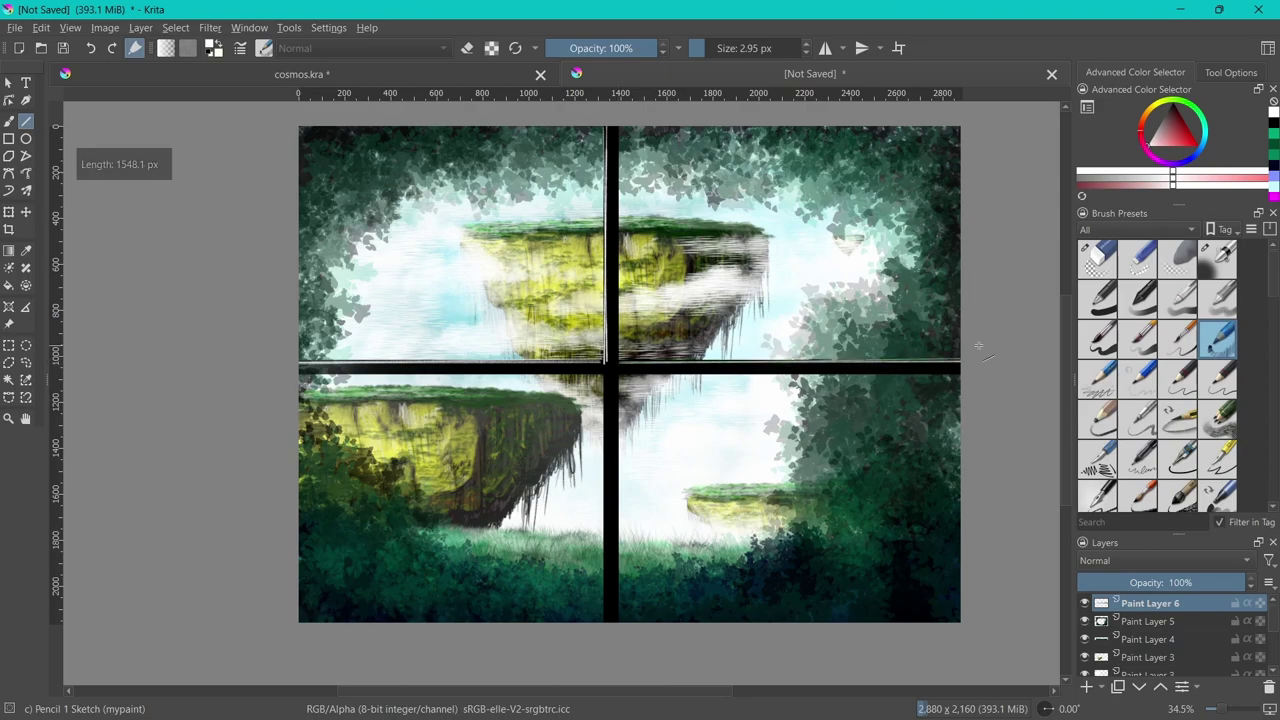
pyautogui.moveTo(600, 376); pyautogui.dragTo(600, 622)
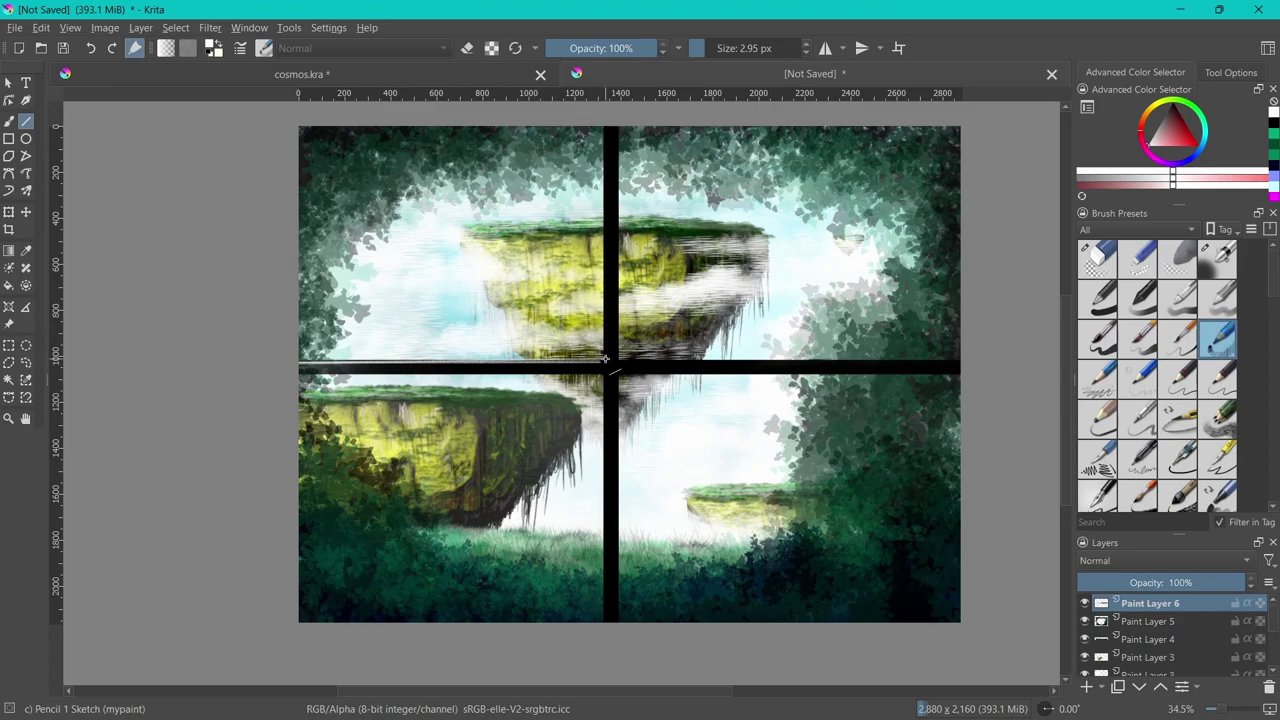
pyautogui.moveTo(604, 358); pyautogui.dragTo(604, 113)
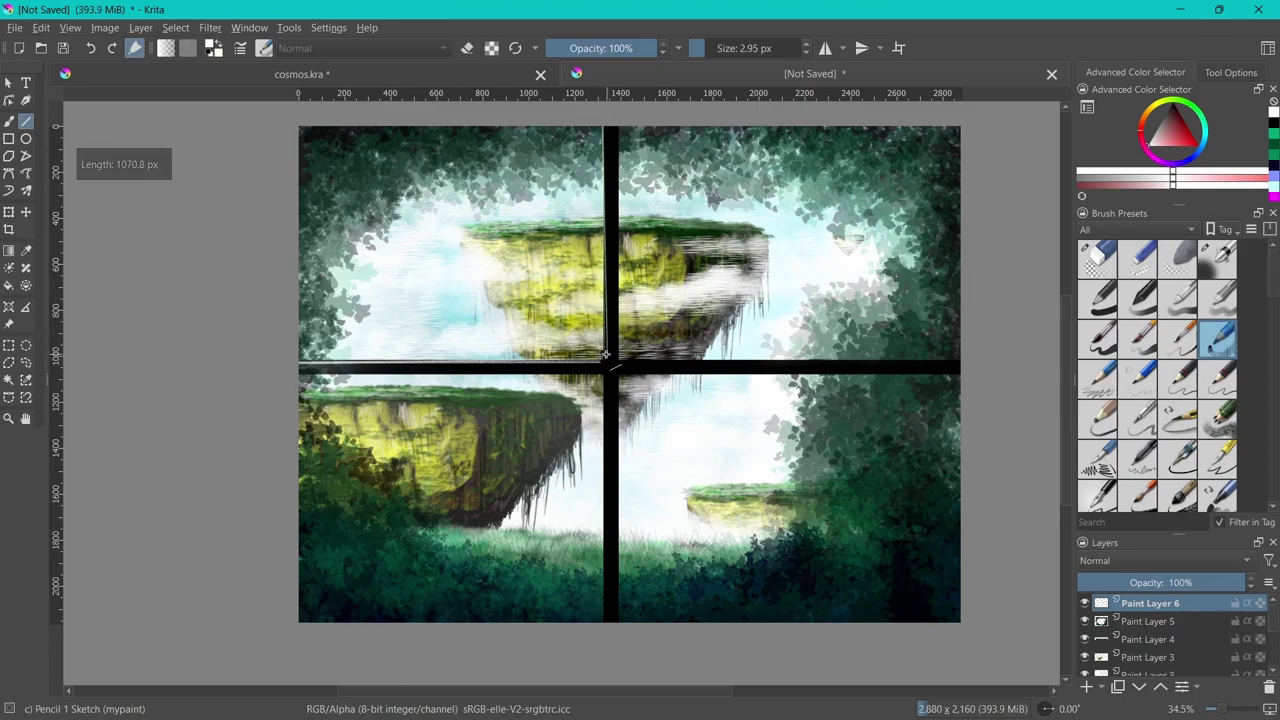
pyautogui.moveTo(605, 353); pyautogui.dragTo(618, 100)
pyautogui.moveTo(606, 376); pyautogui.dragTo(605, 622)
pyautogui.moveTo(617, 362)
pyautogui.mouseDown()
pyautogui.moveTo(992, 360)
pyautogui.moveTo(298, 361)
pyautogui.mouseUp()
pyautogui.moveTo(596, 336); pyautogui.dragTo(614, 90)
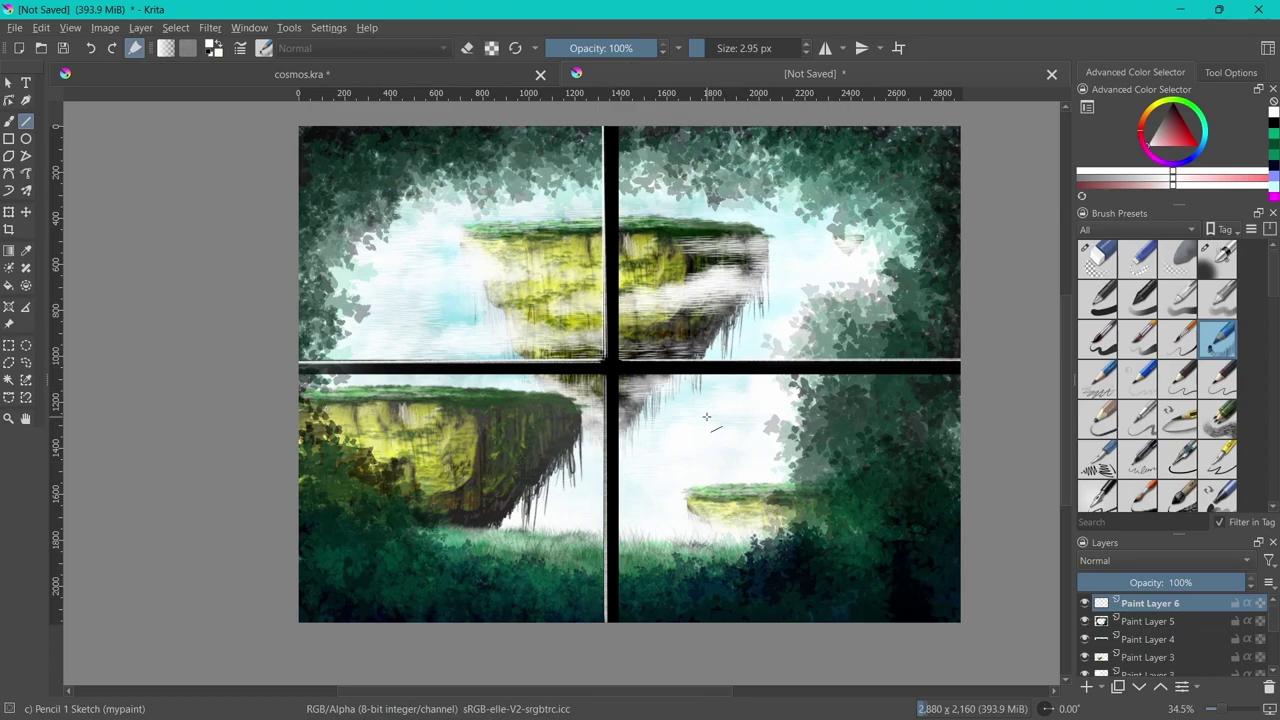
# Magic-wand select the black frame bars and set up Airbrush Soft at full opacity
pyautogui.click(8, 380)
pyautogui.click(613, 420)
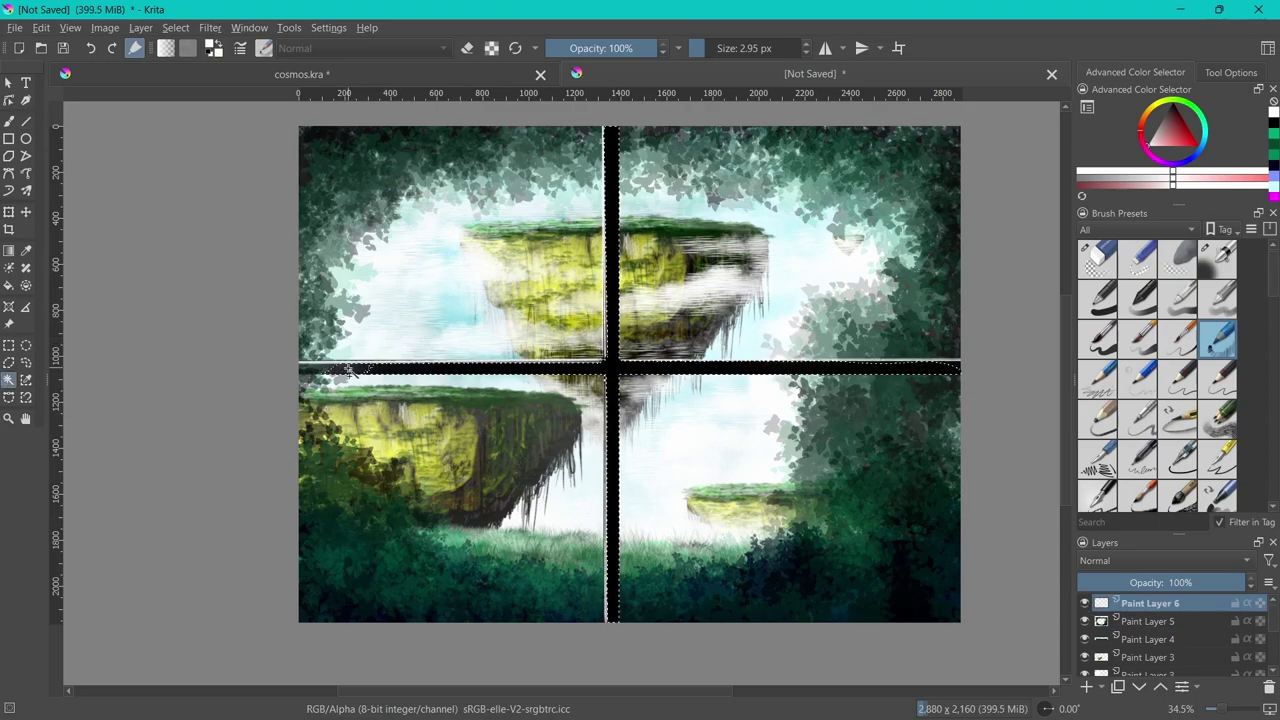
pyautogui.keyDown('shift'); pyautogui.click(951, 365); pyautogui.keyUp('shift')
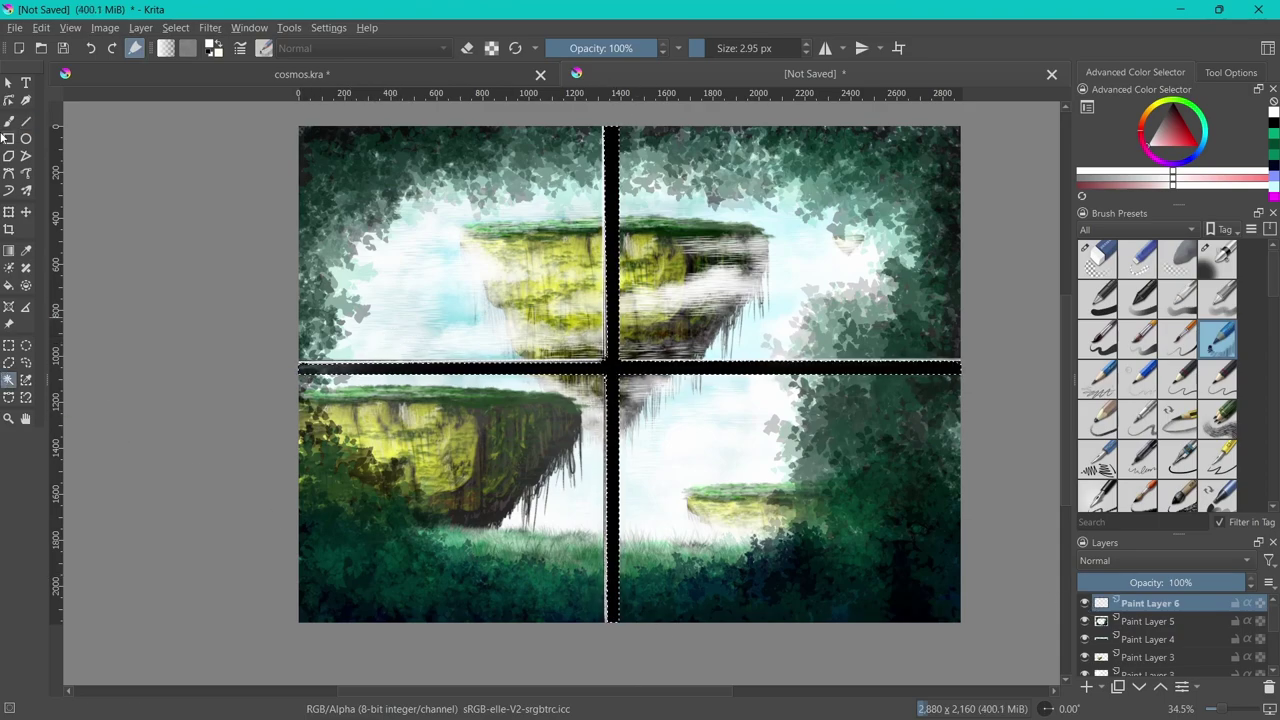
pyautogui.click(8, 120)
pyautogui.click(1217, 257)
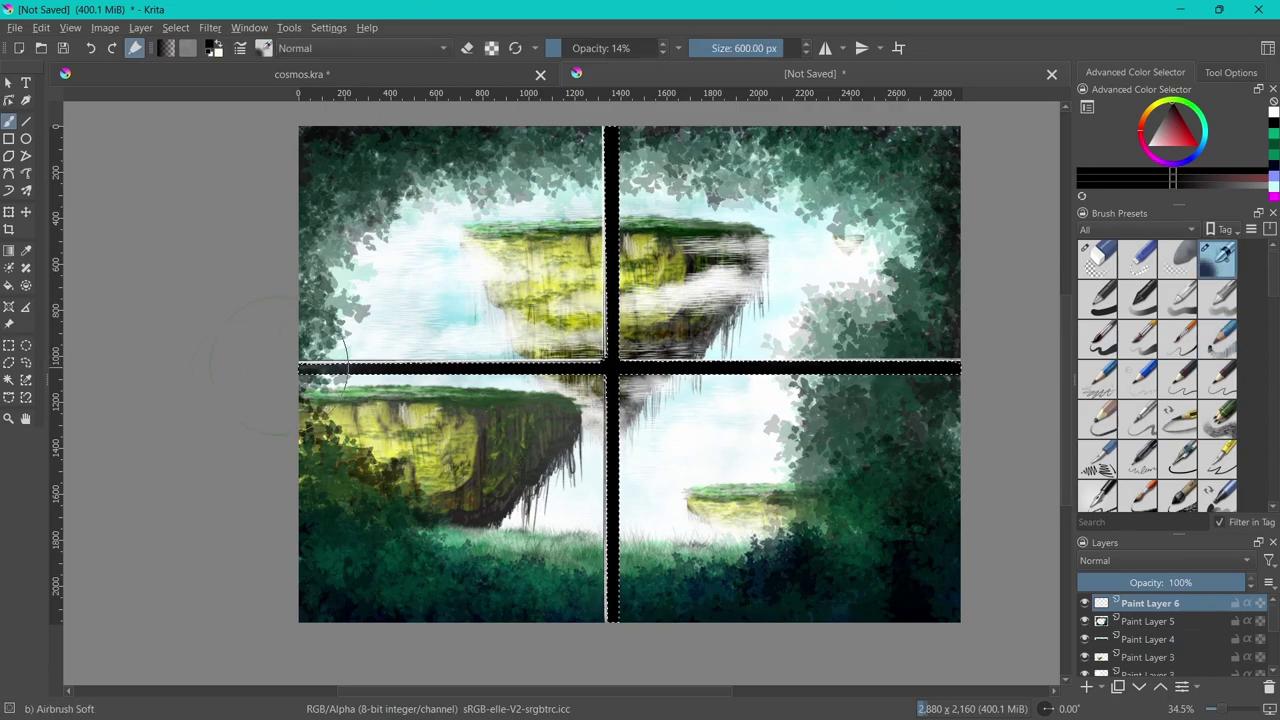
pyautogui.press('o')
pyautogui.press('o')
pyautogui.press('o')
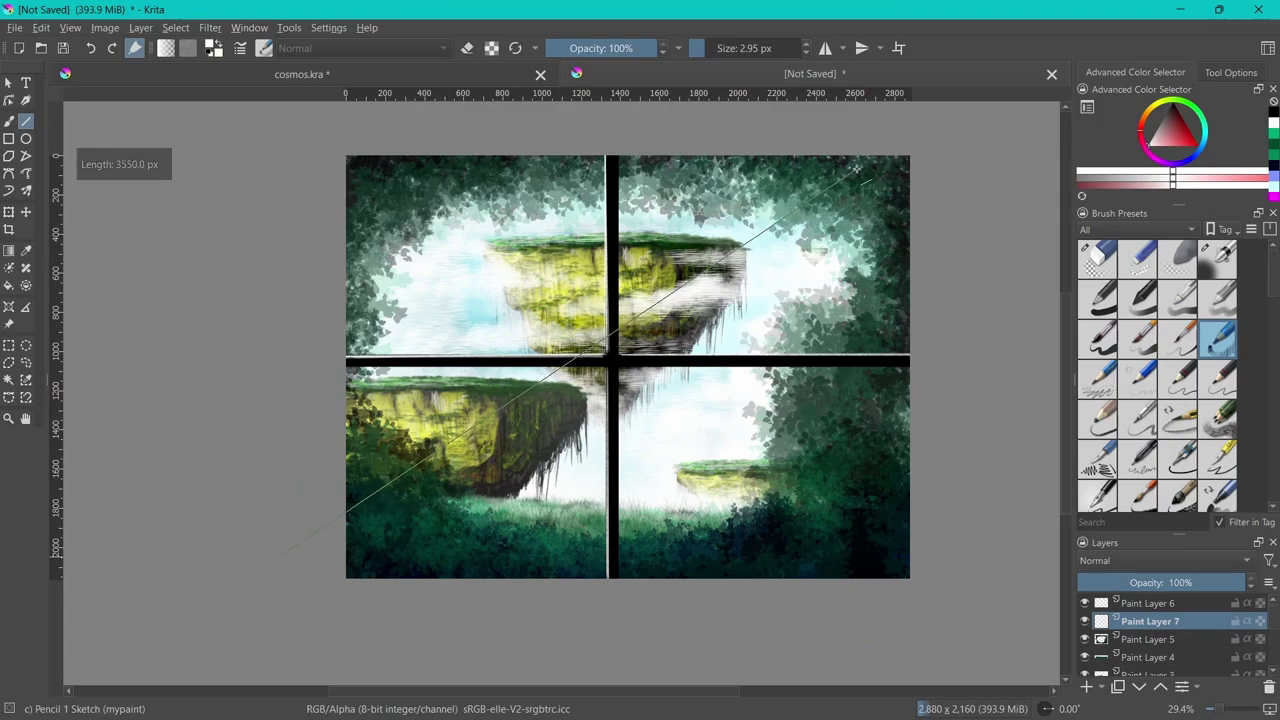
# Draw long diagonal glint lines across the window and parallel glints in the lower-right pane
pyautogui.moveTo(856, 170); pyautogui.dragTo(856, 170)
pyautogui.moveTo(413, 411)
pyautogui.mouseDown()
pyautogui.moveTo(633, 258)
pyautogui.moveTo(750, 235)
pyautogui.mouseUp()
pyautogui.moveTo(498, 556); pyautogui.dragTo(943, 237)
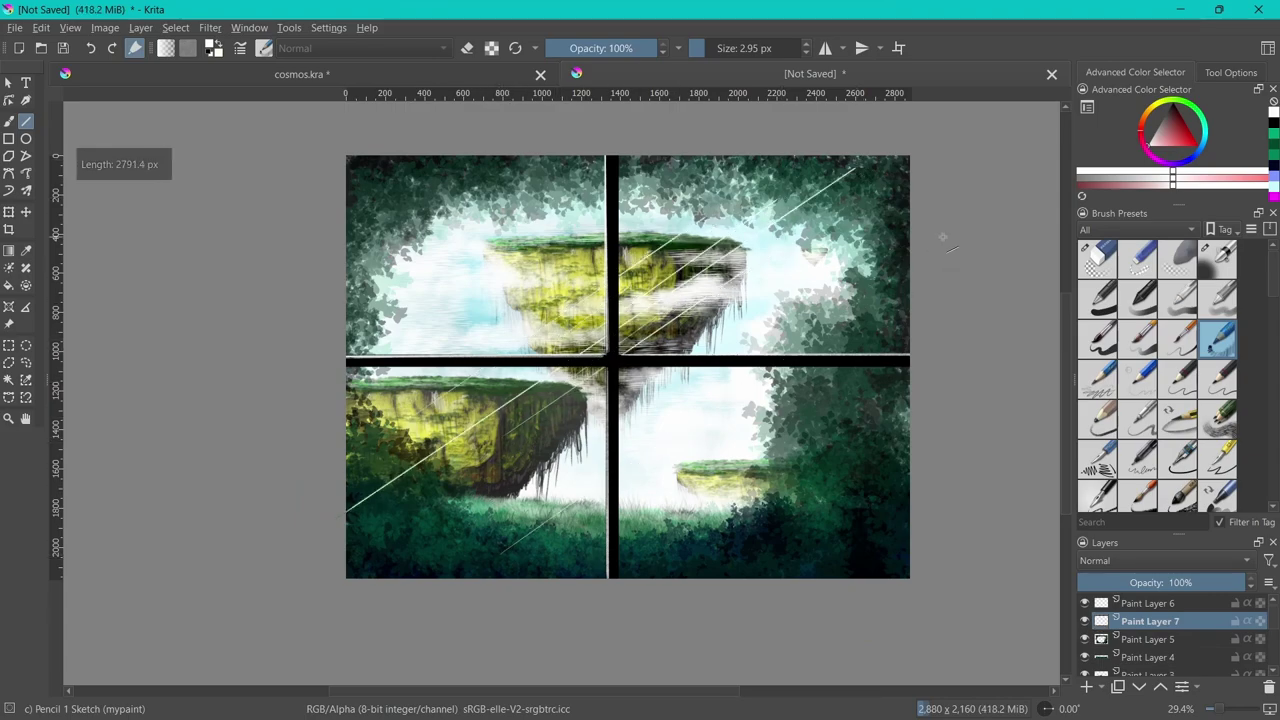
pyautogui.moveTo(760, 440); pyautogui.dragTo(830, 378)
pyautogui.moveTo(714, 578); pyautogui.dragTo(908, 448)
pyautogui.moveTo(646, 578); pyautogui.dragTo(838, 422)
pyautogui.moveTo(750, 532); pyautogui.dragTo(894, 383)
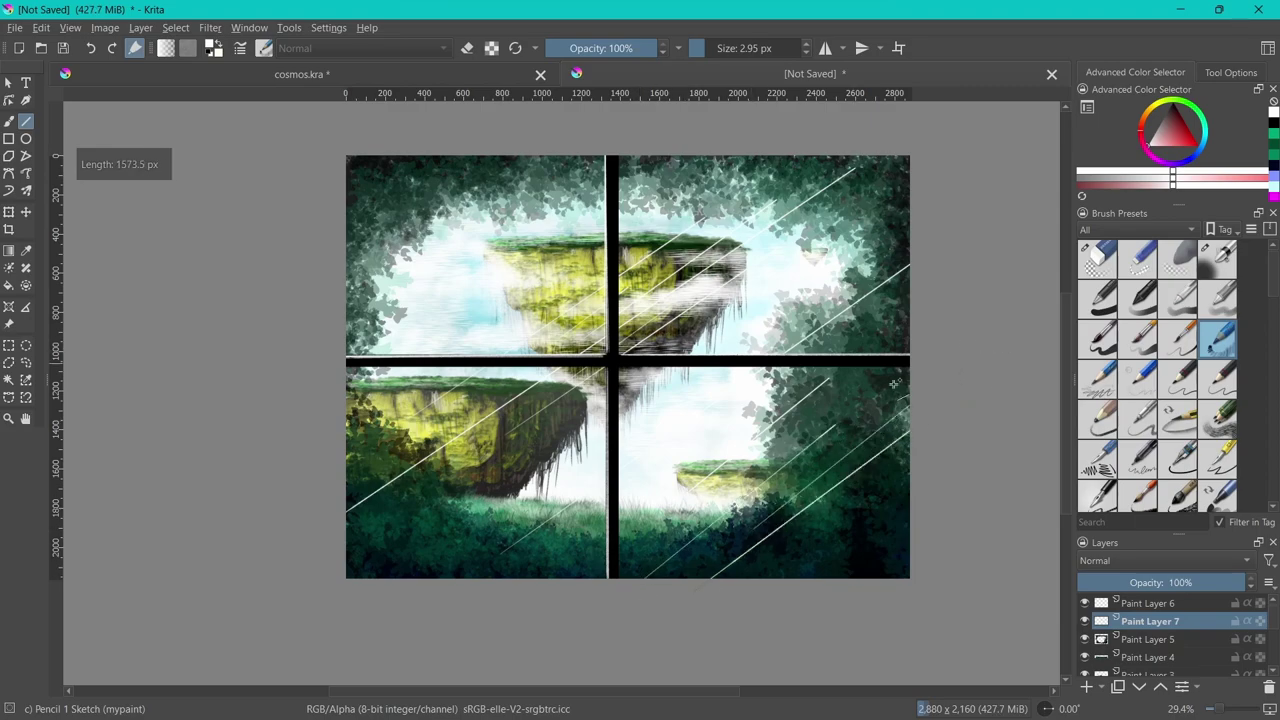
pyautogui.moveTo(772, 578); pyautogui.dragTo(910, 472)
pyautogui.moveTo(902, 427)
pyautogui.mouseDown()
pyautogui.moveTo(335, 264)
pyautogui.moveTo(480, 168)
pyautogui.moveTo(394, 206)
pyautogui.mouseUp()
# Add parallel diagonal glint lines to the upper panes and the lower-left pane
pyautogui.moveTo(467, 236); pyautogui.dragTo(606, 154)
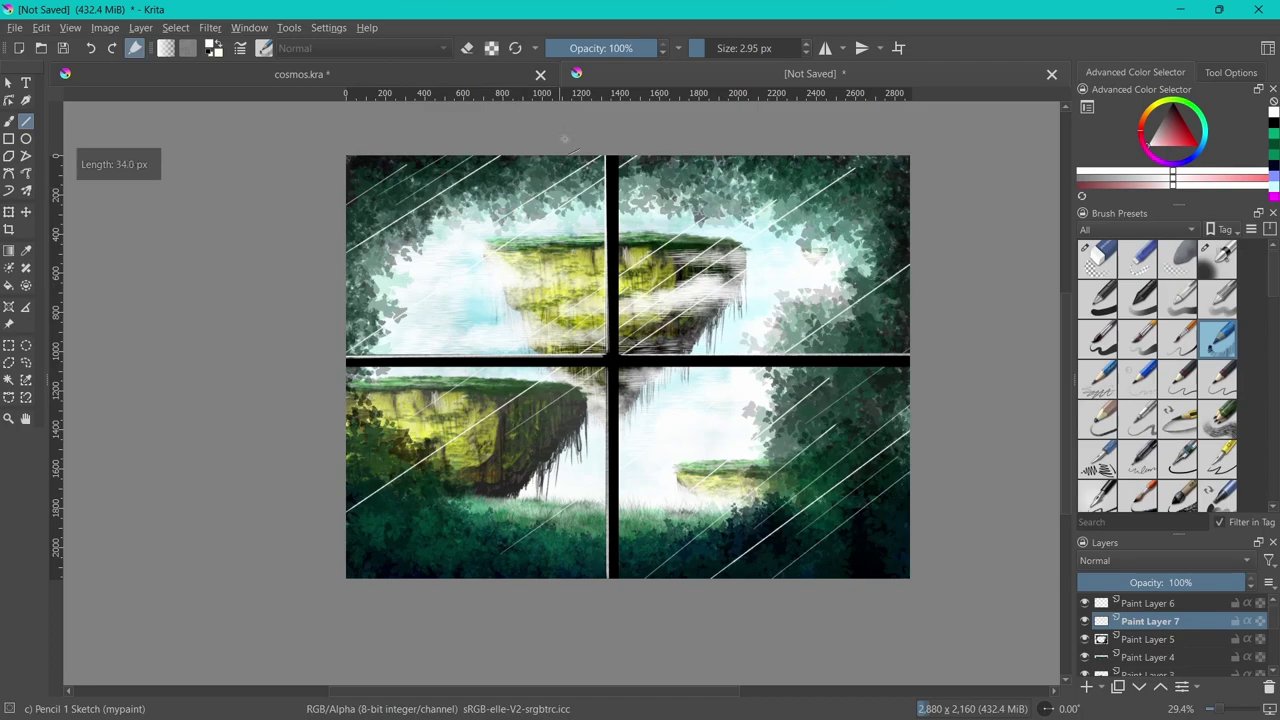
pyautogui.moveTo(462, 204); pyautogui.dragTo(540, 154)
pyautogui.moveTo(678, 214); pyautogui.dragTo(766, 154)
pyautogui.moveTo(738, 308); pyautogui.dragTo(896, 196)
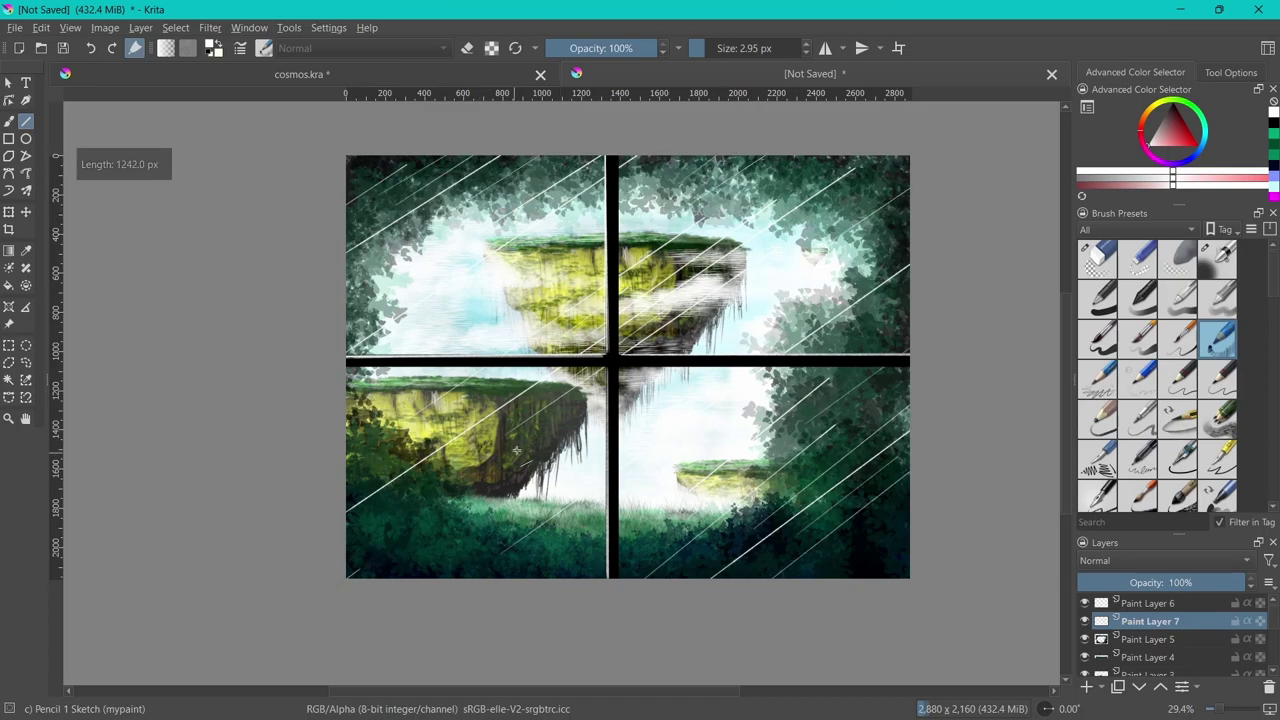
pyautogui.moveTo(516, 450); pyautogui.dragTo(358, 568)
pyautogui.moveTo(516, 500); pyautogui.dragTo(404, 578)
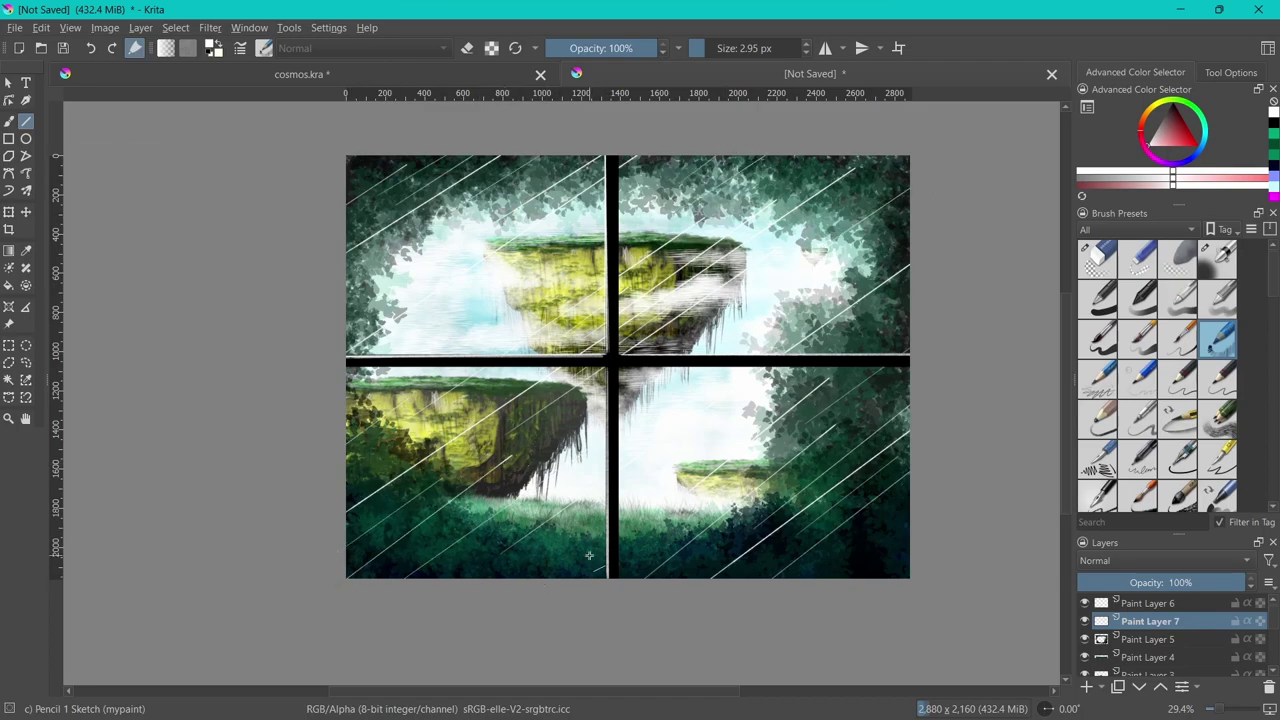
pyautogui.moveTo(496, 593); pyautogui.dragTo(566, 542)
# Lower Paint Layer 7's opacity to 47%
pyautogui.moveTo(1160, 583); pyautogui.dragTo(1131, 585)
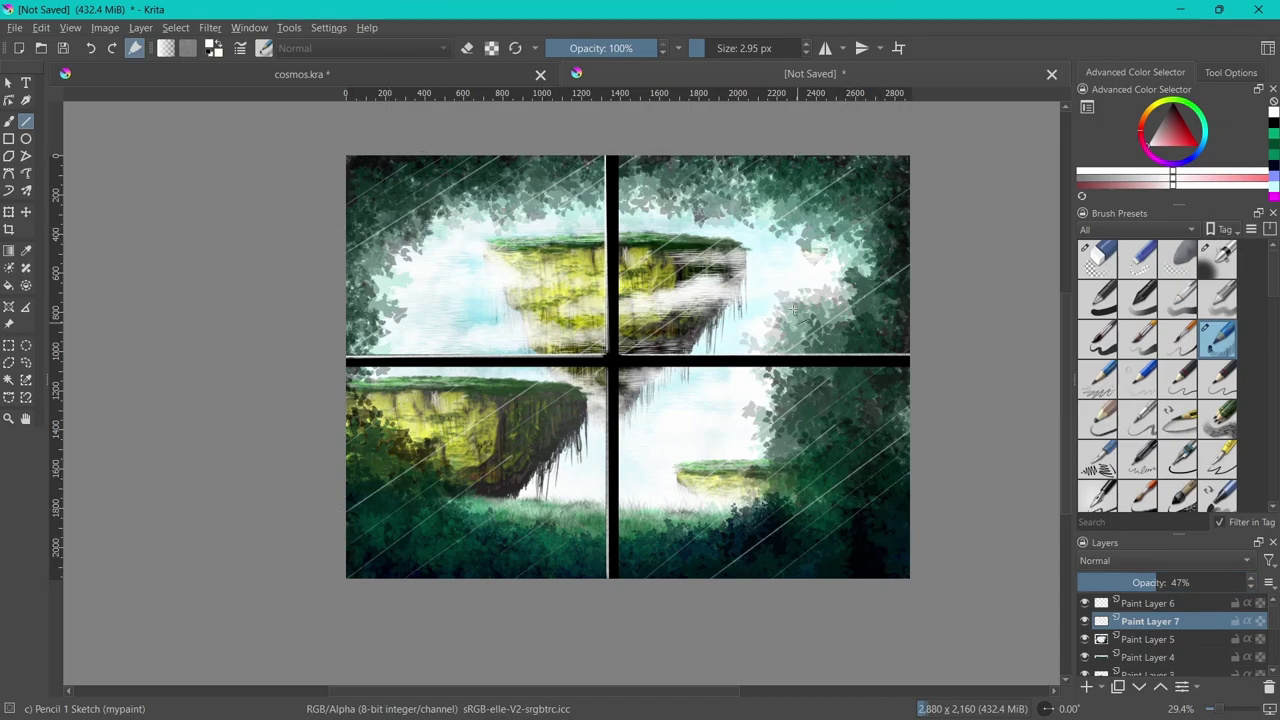
pyautogui.scroll(-1, 648, 279)
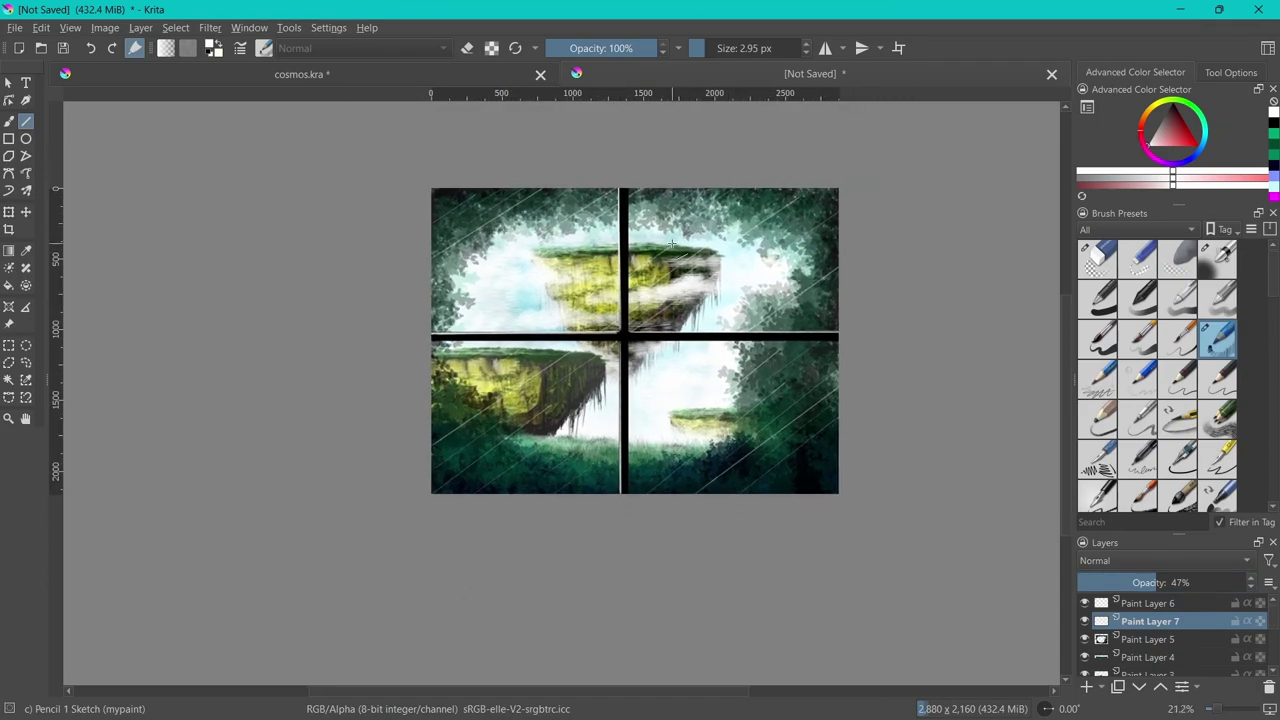
pyautogui.scroll(1, 672, 244)
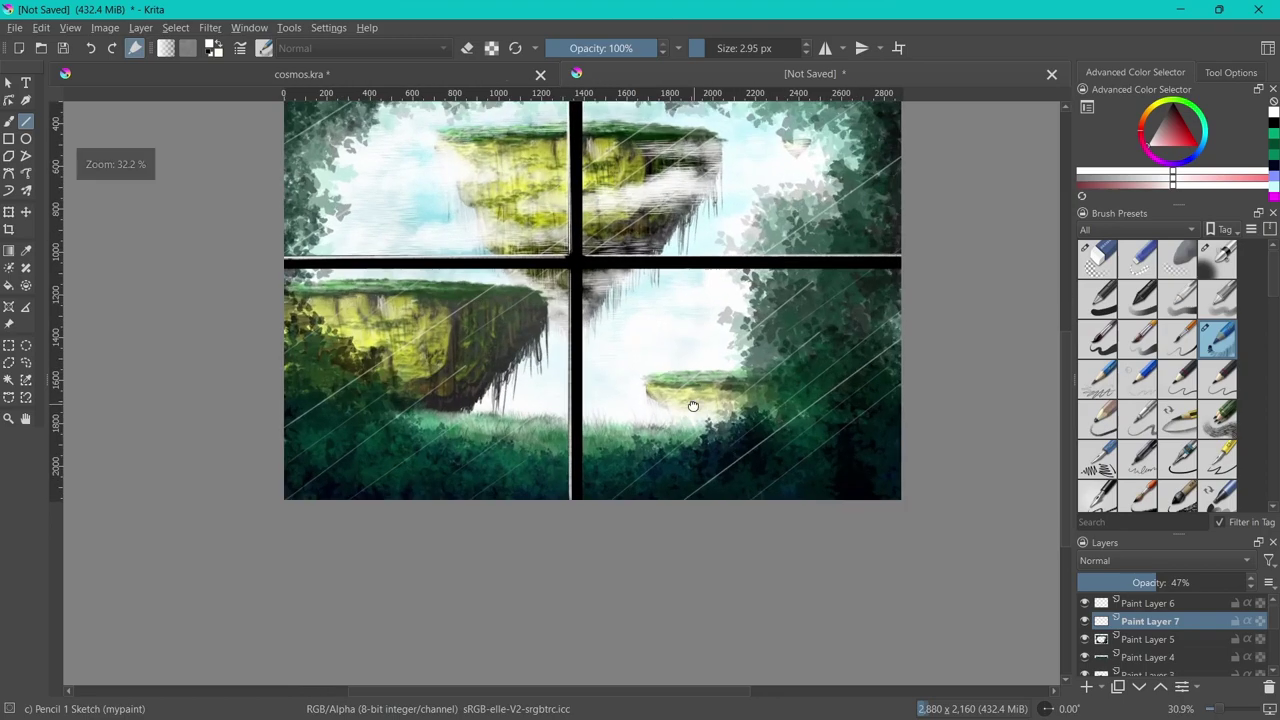